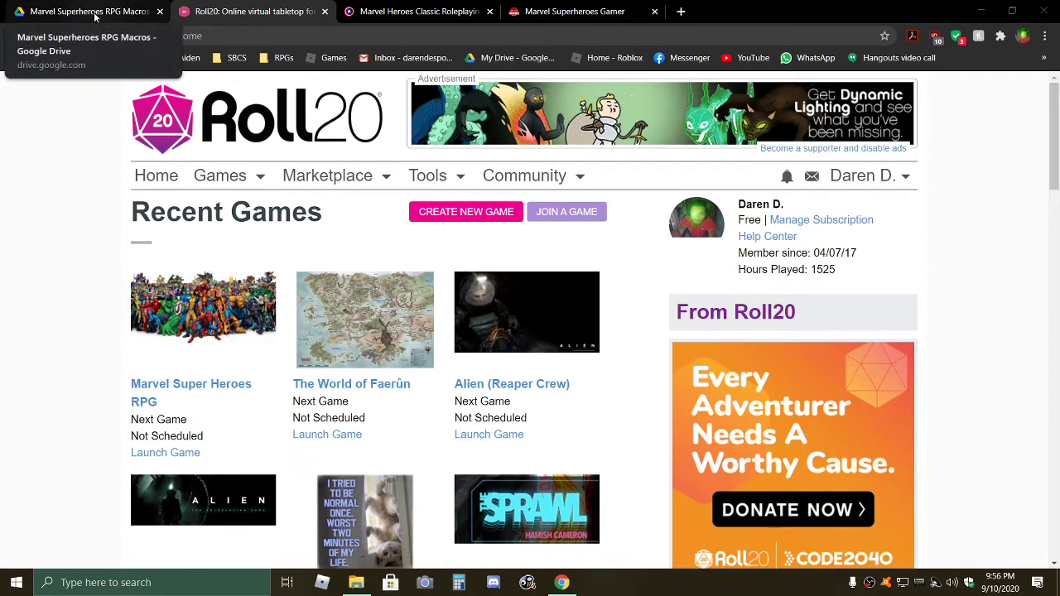
# Review the Marvel Superheroes RPG Macros folder in Google Drive and return to Roll20.
pyautogui.click(95, 17)
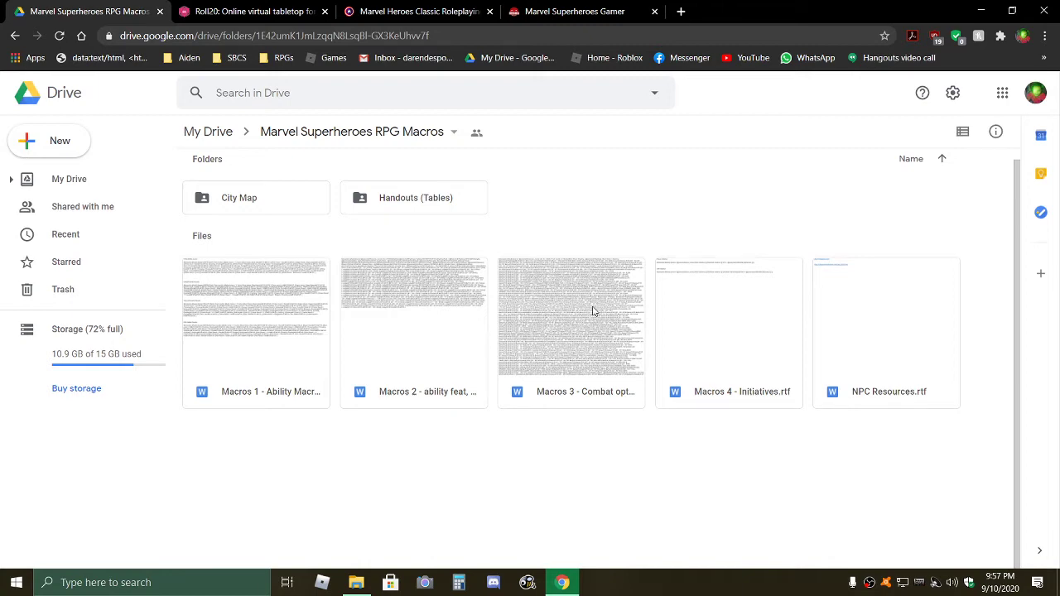
pyautogui.click(277, 14)
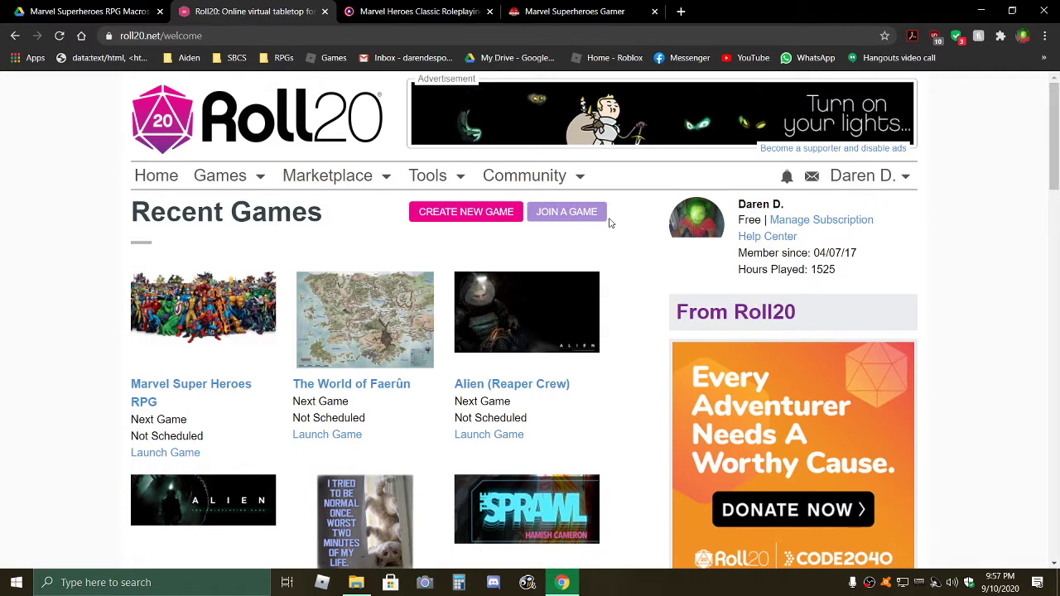
# Start setting up a new Roll20 game named "Marvel Super Heroes - Test", leaving its tags empty.
pyautogui.click(462, 213)
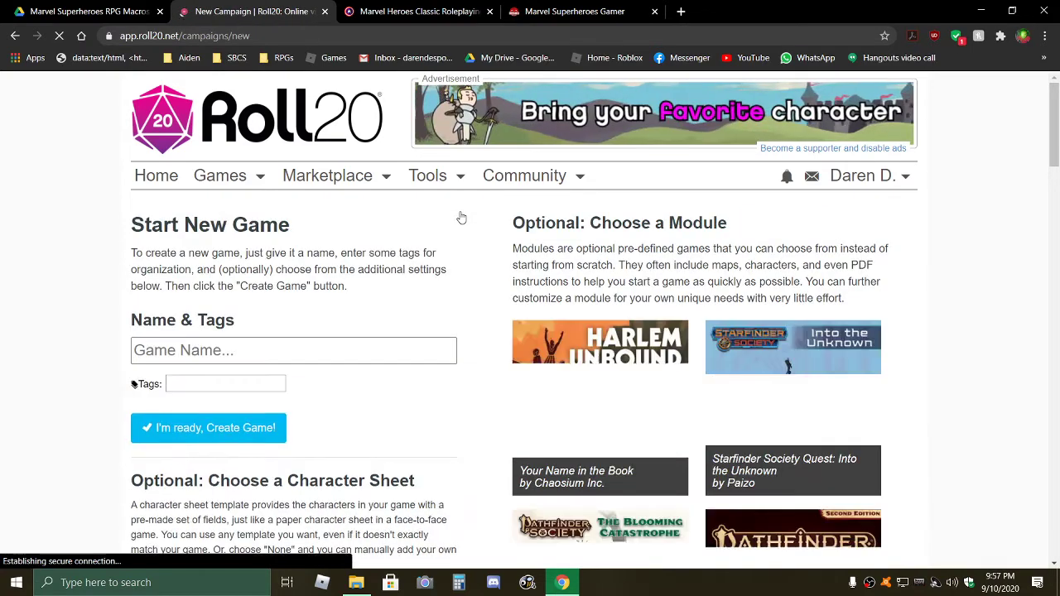
pyautogui.click(195, 358)
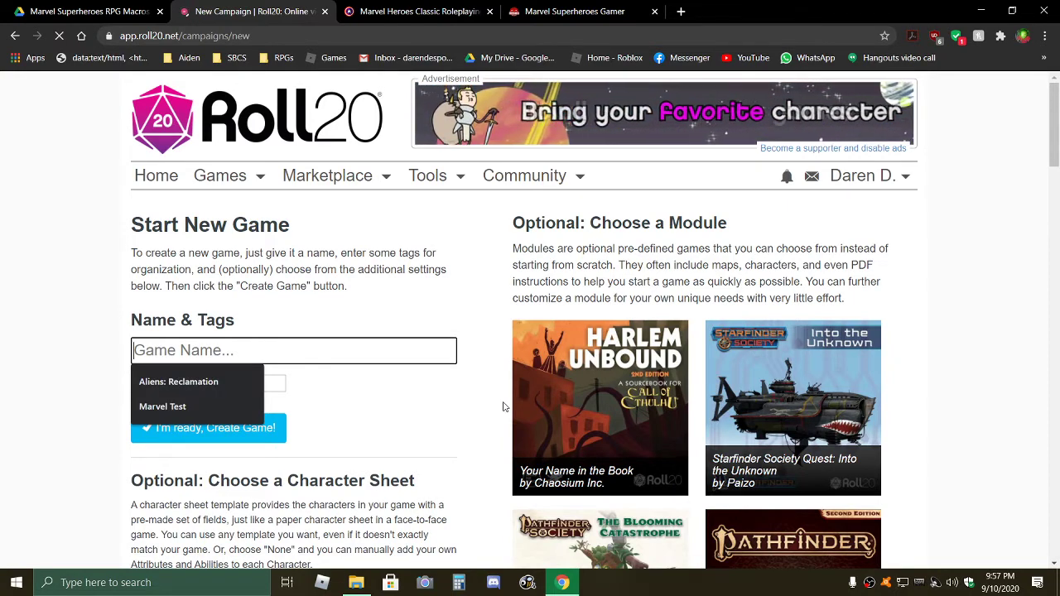
pyautogui.write('Marvel')
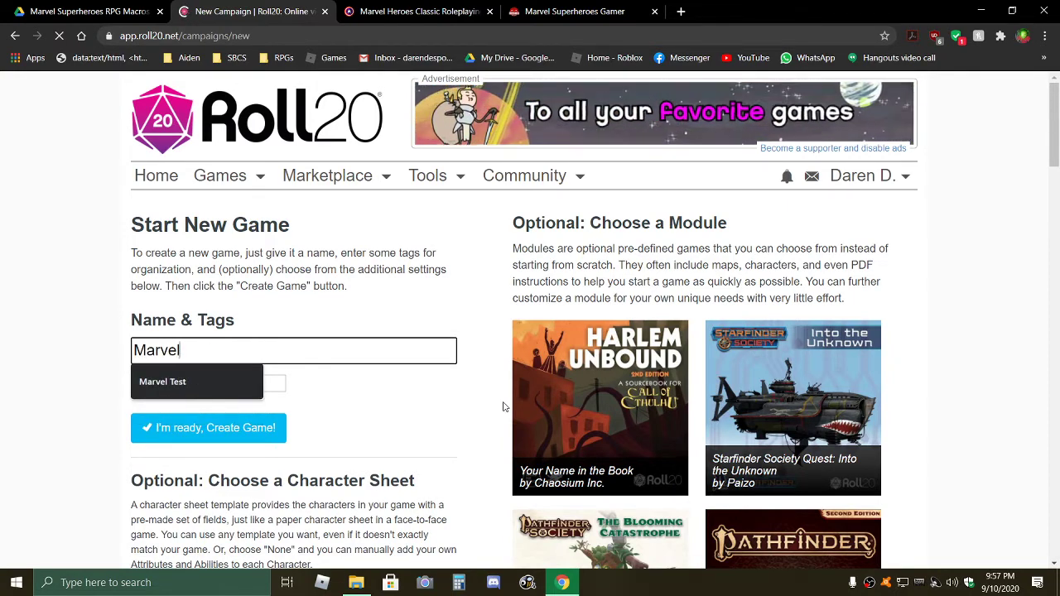
pyautogui.write(' Super ')
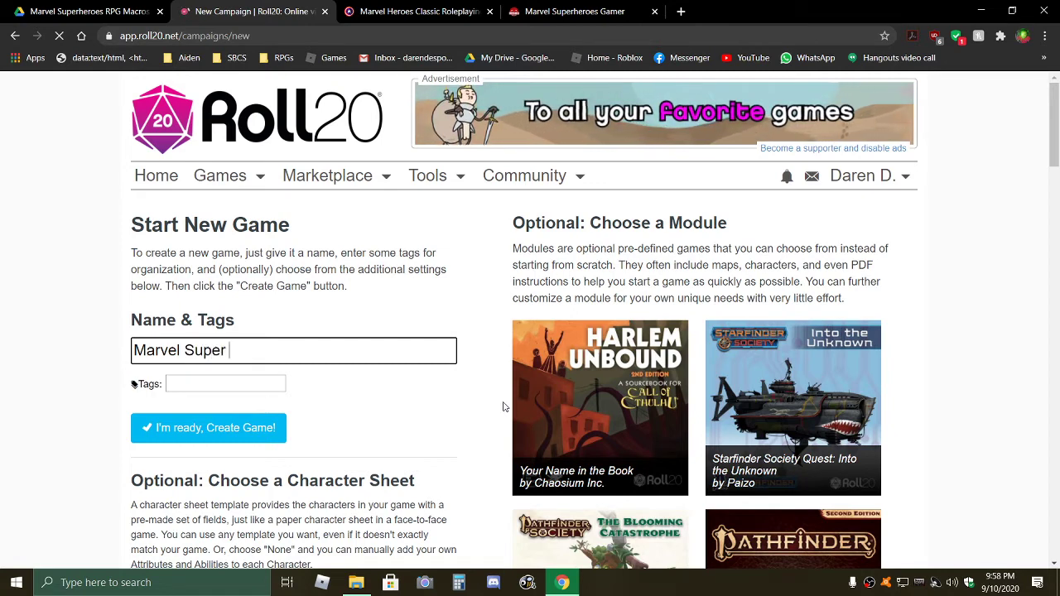
pyautogui.write('Heroes ')
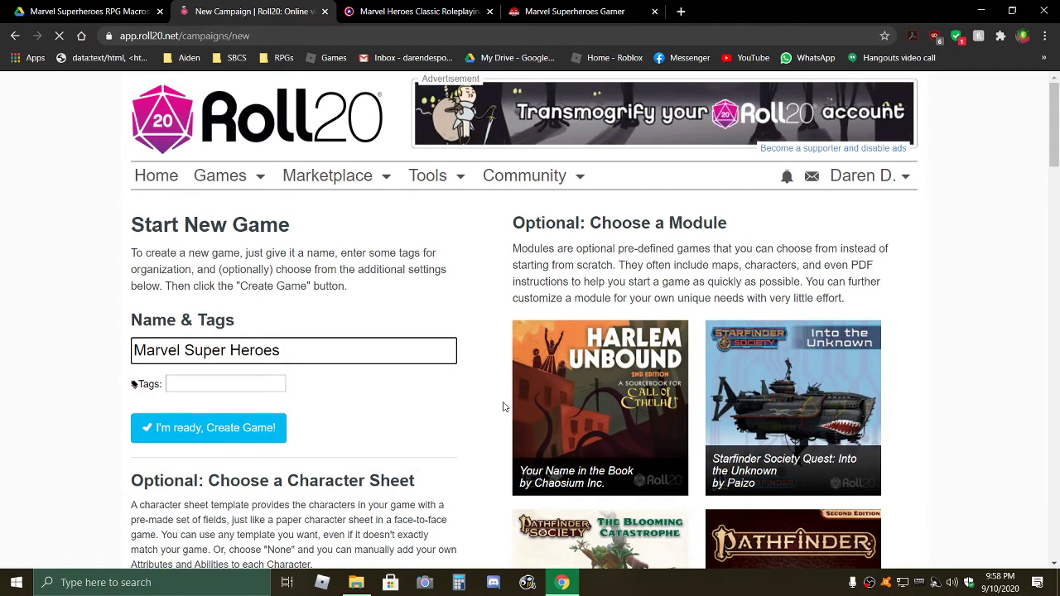
pyautogui.write('- ')
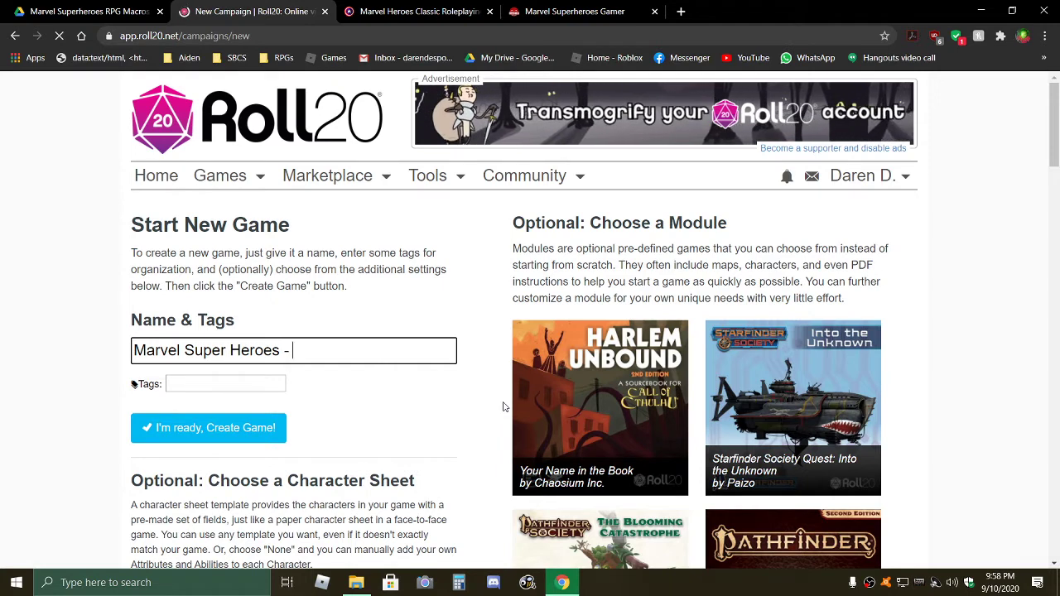
pyautogui.write('Test')
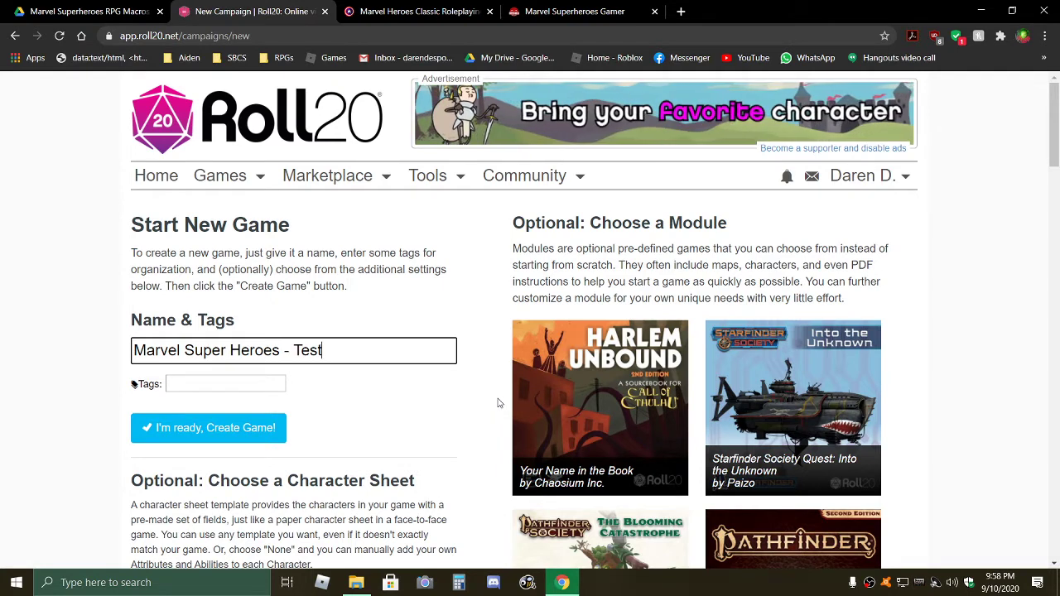
pyautogui.click(236, 384)
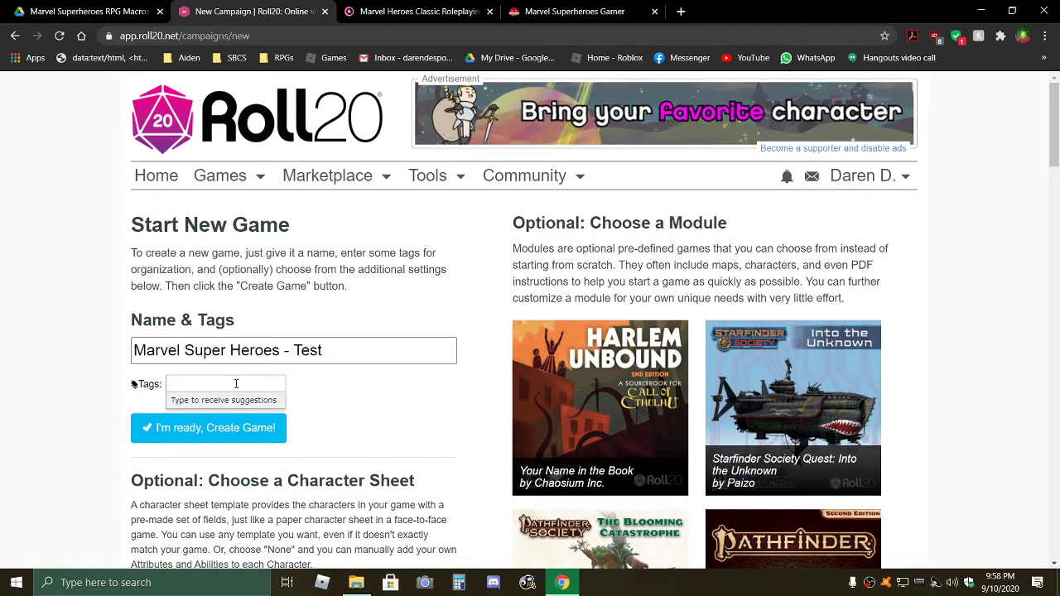
pyautogui.click(340, 414)
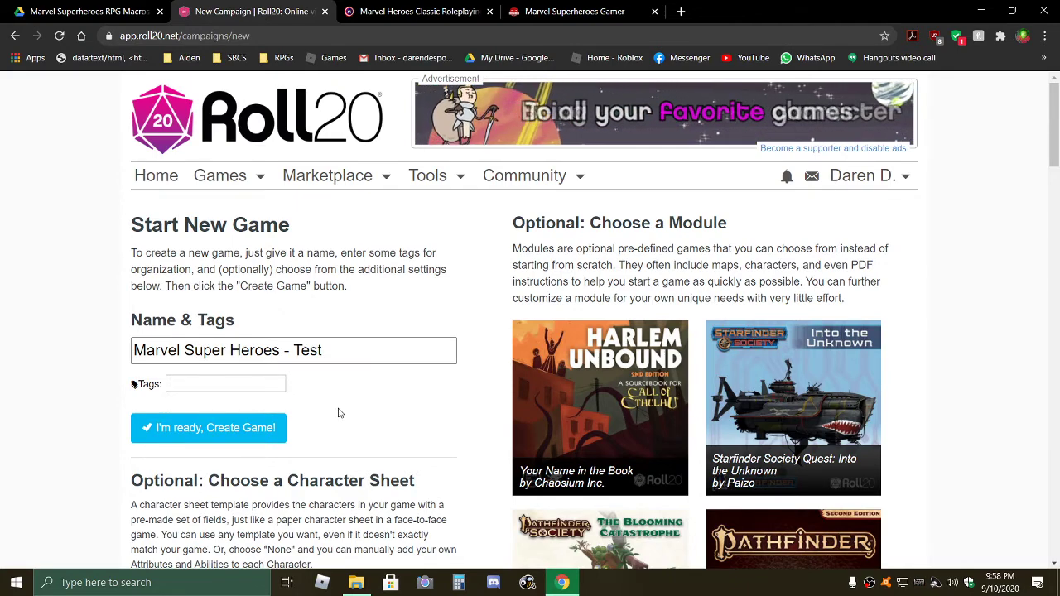
# Search the character sheet templates for "marvel" and choose the Marvel Superheroes sheet for the game.
pyautogui.scroll(-1, 337, 412)
pyautogui.scroll(-1, 338, 412)
pyautogui.scroll(-2, 331, 399)
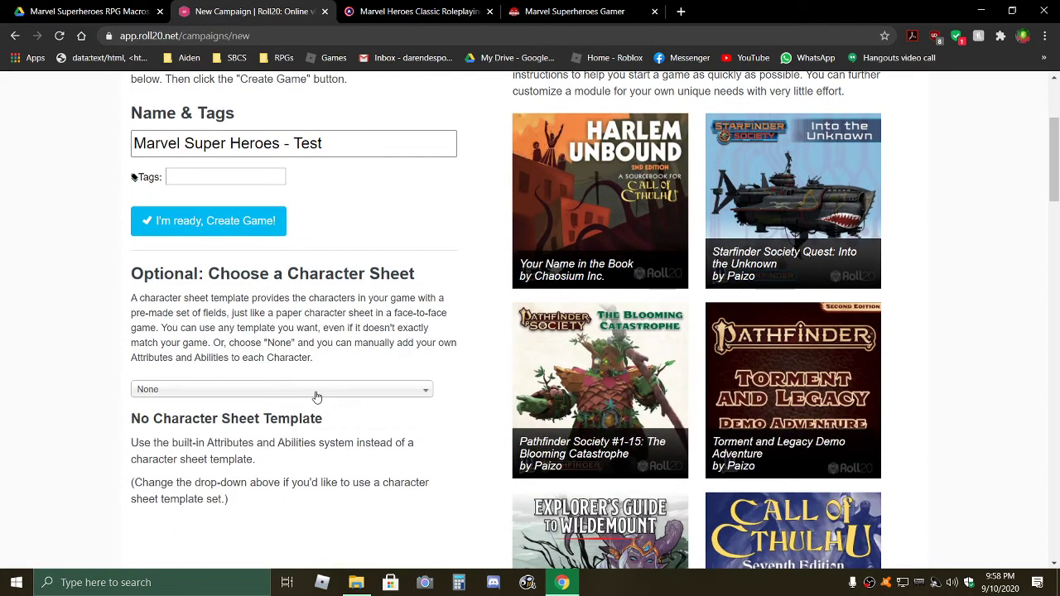
pyautogui.click(410, 389)
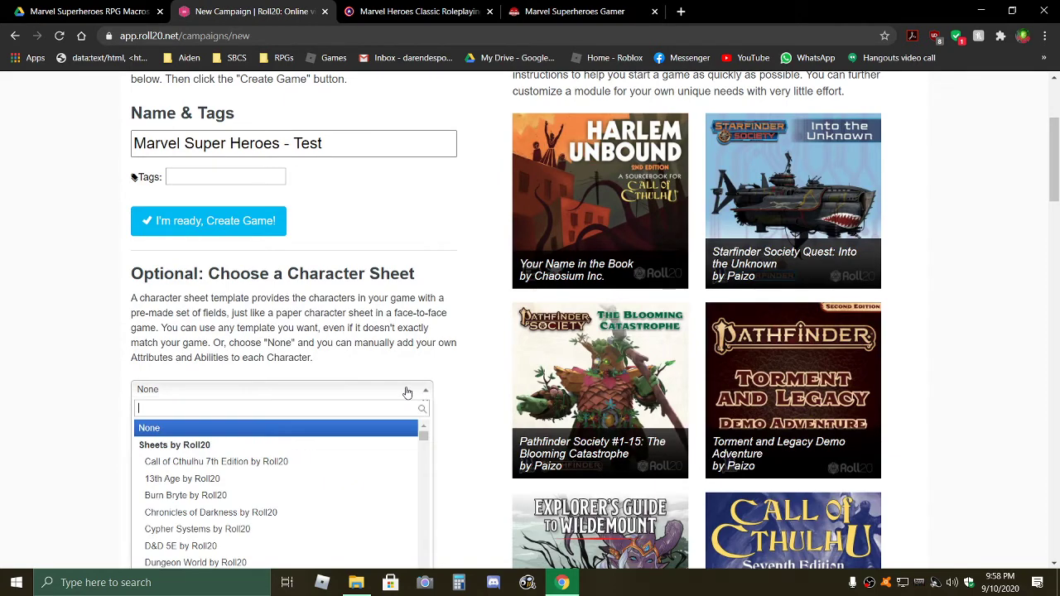
pyautogui.scroll(-2, 406, 392)
pyautogui.scroll(-3, 274, 318)
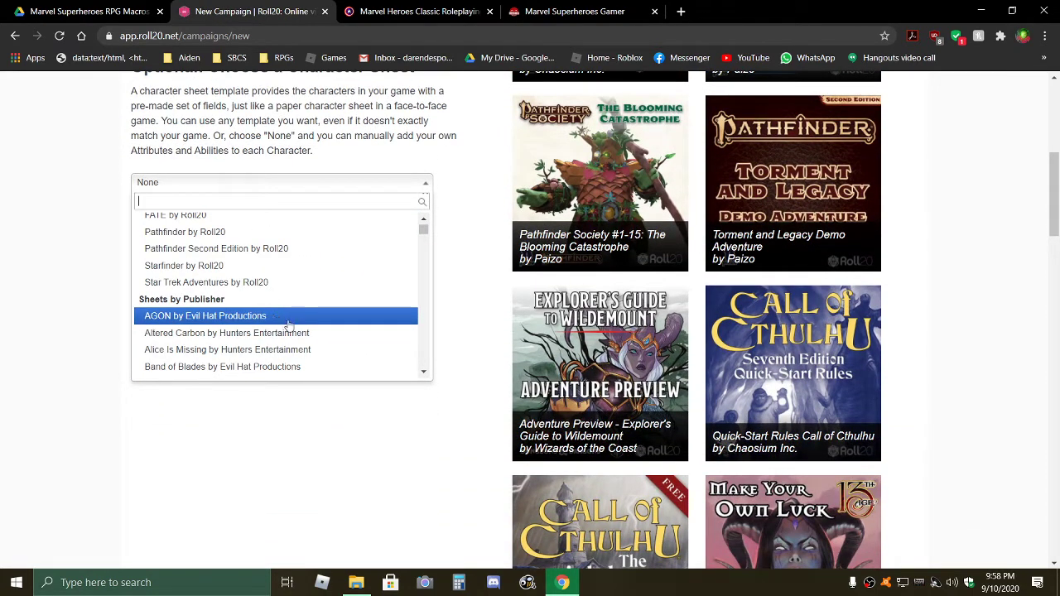
pyautogui.scroll(-8, 288, 325)
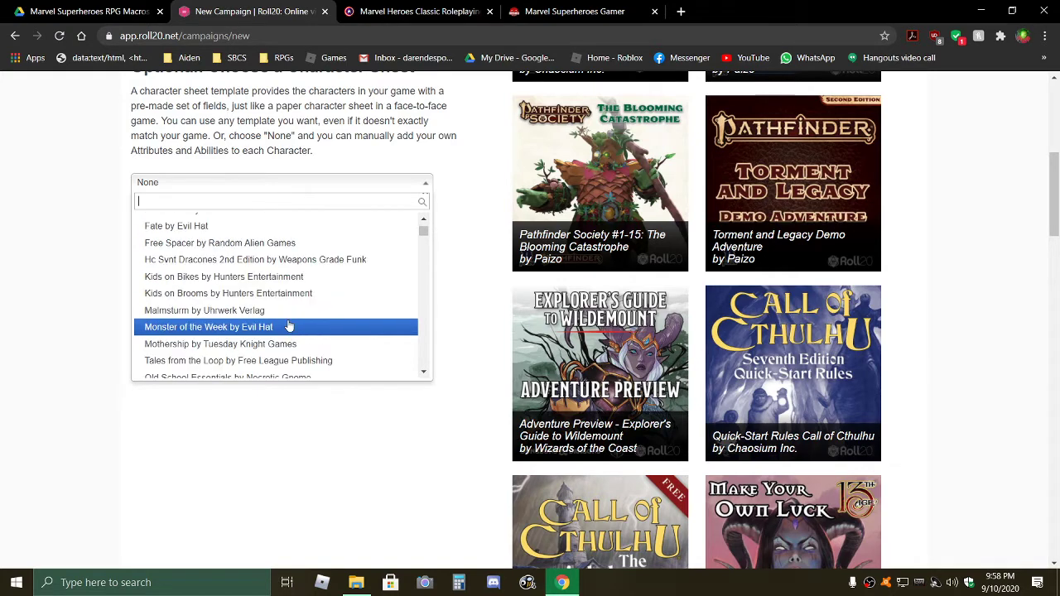
pyautogui.scroll(10, 289, 325)
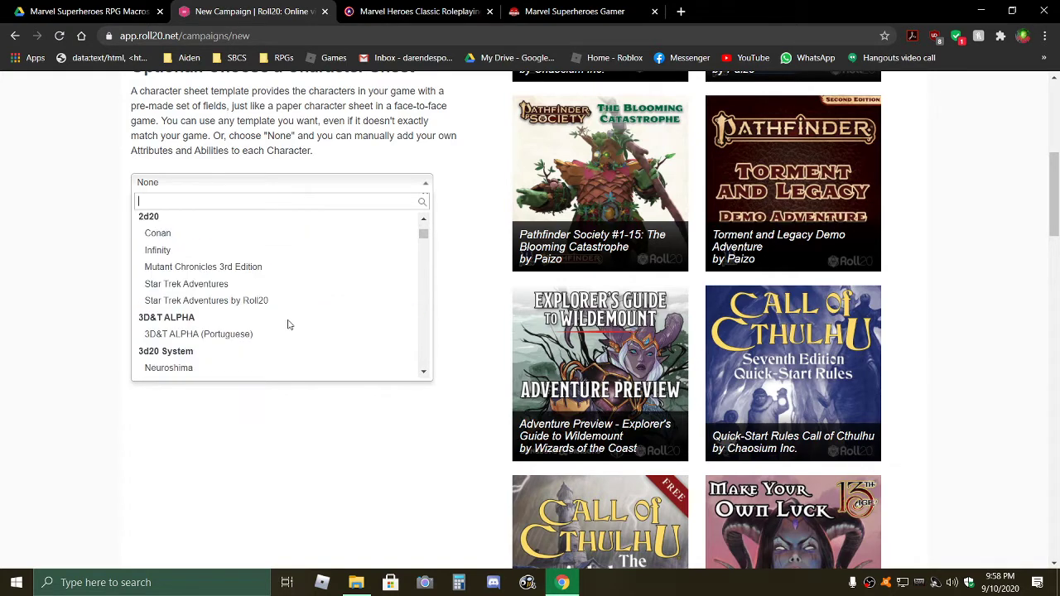
pyautogui.scroll(-4, 288, 324)
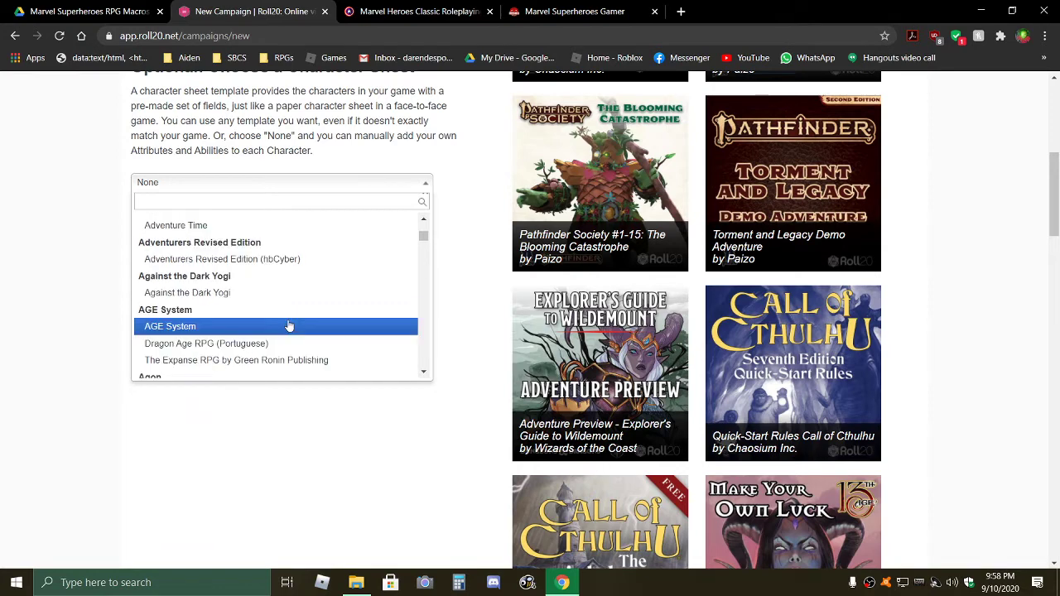
pyautogui.scroll(-5, 288, 325)
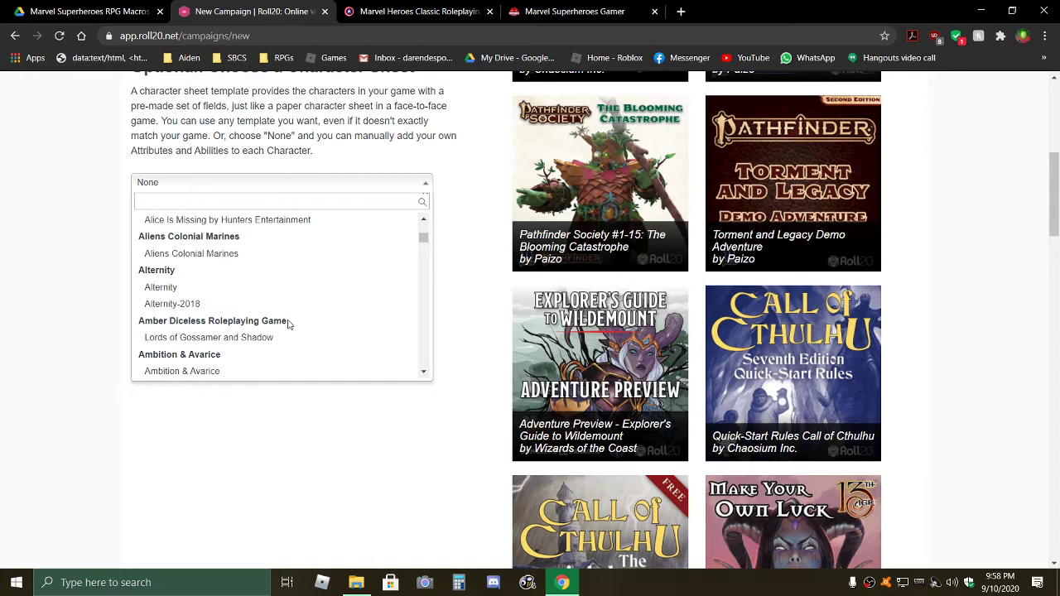
pyautogui.write('ma')
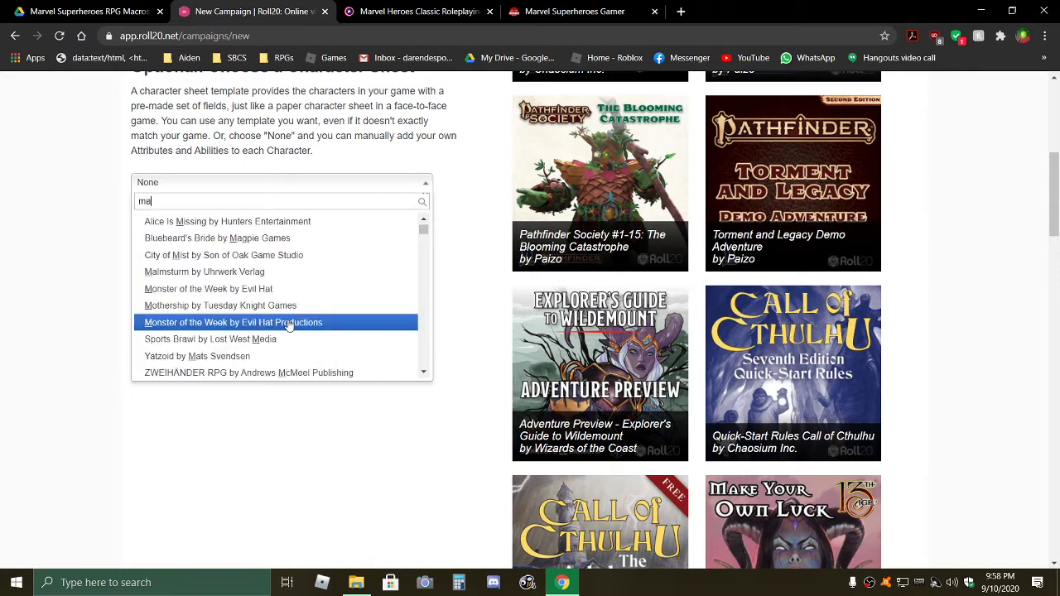
pyautogui.write('rvel')
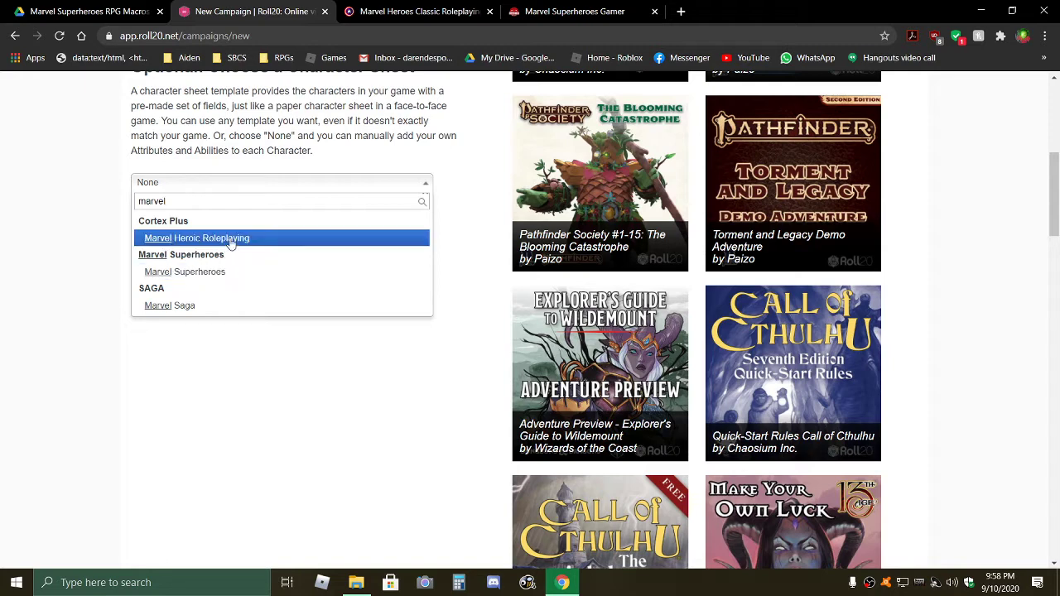
pyautogui.click(190, 275)
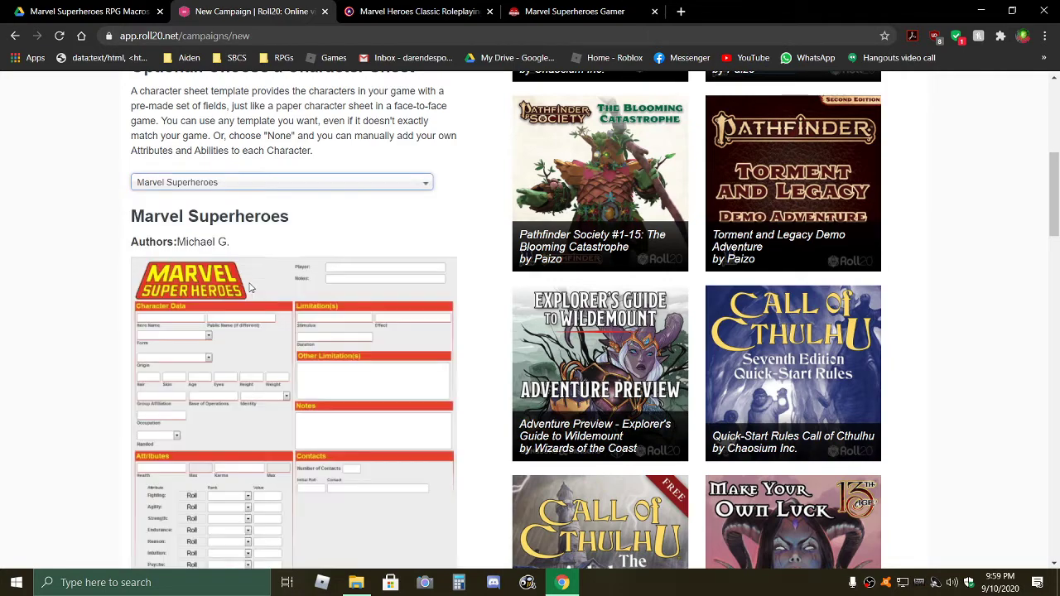
# Examine the preview of the Marvel Superheroes character sheet, from character data and attributes down to power stunts.
pyautogui.scroll(-3, 222, 308)
pyautogui.scroll(-4, 222, 307)
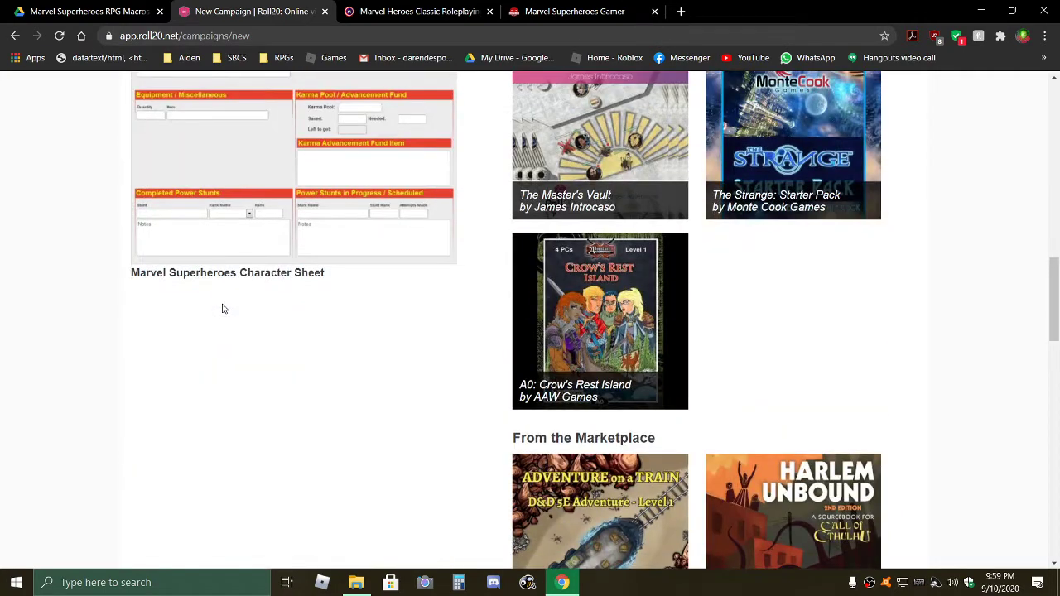
pyautogui.scroll(2, 222, 308)
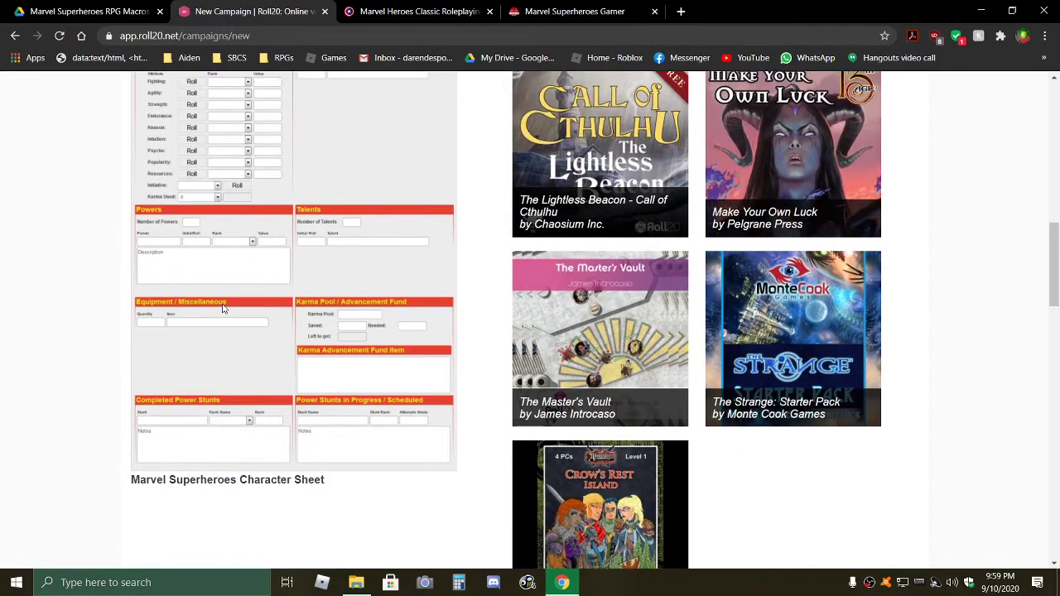
pyautogui.scroll(3, 222, 308)
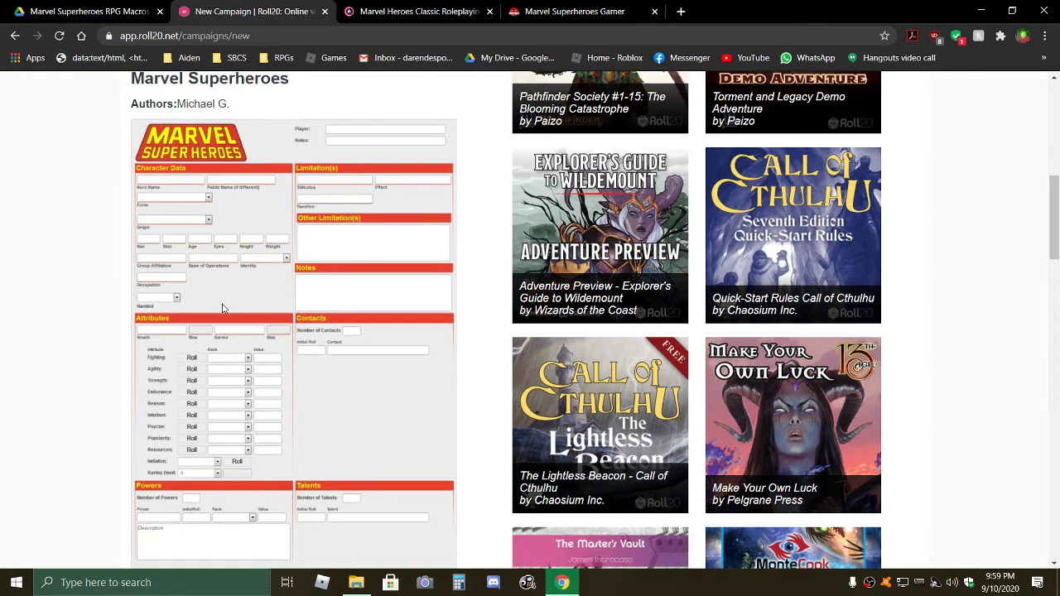
pyautogui.scroll(1, 222, 308)
pyautogui.scroll(-2, 222, 308)
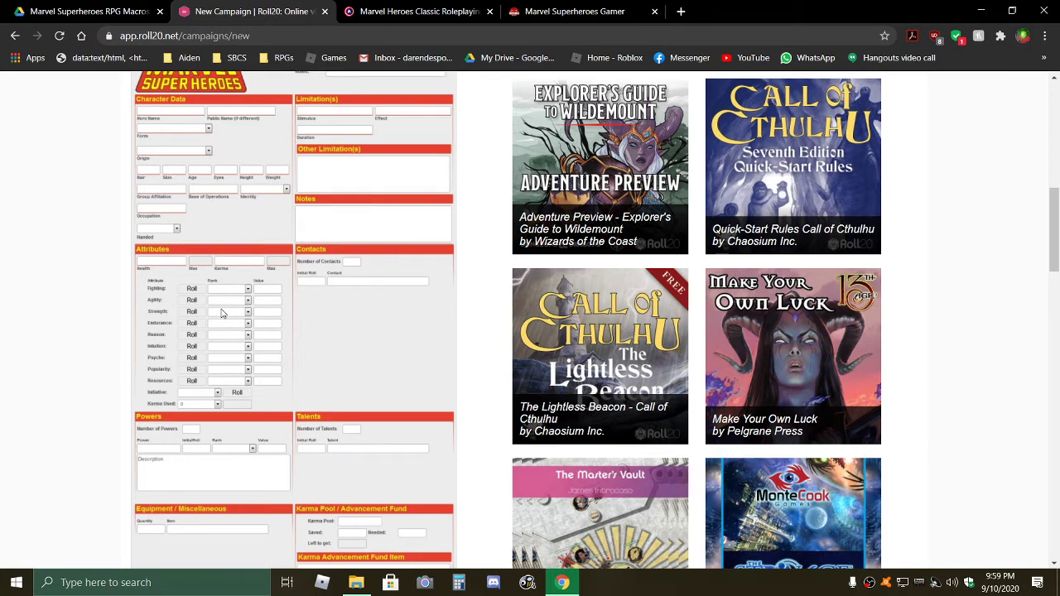
pyautogui.scroll(-2, 221, 312)
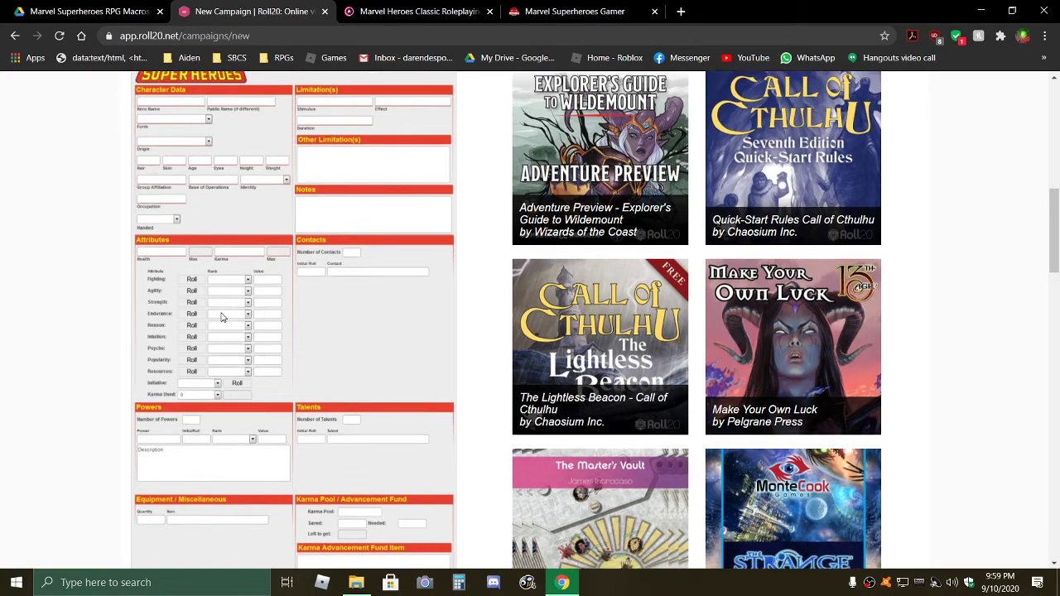
pyautogui.scroll(5, 219, 308)
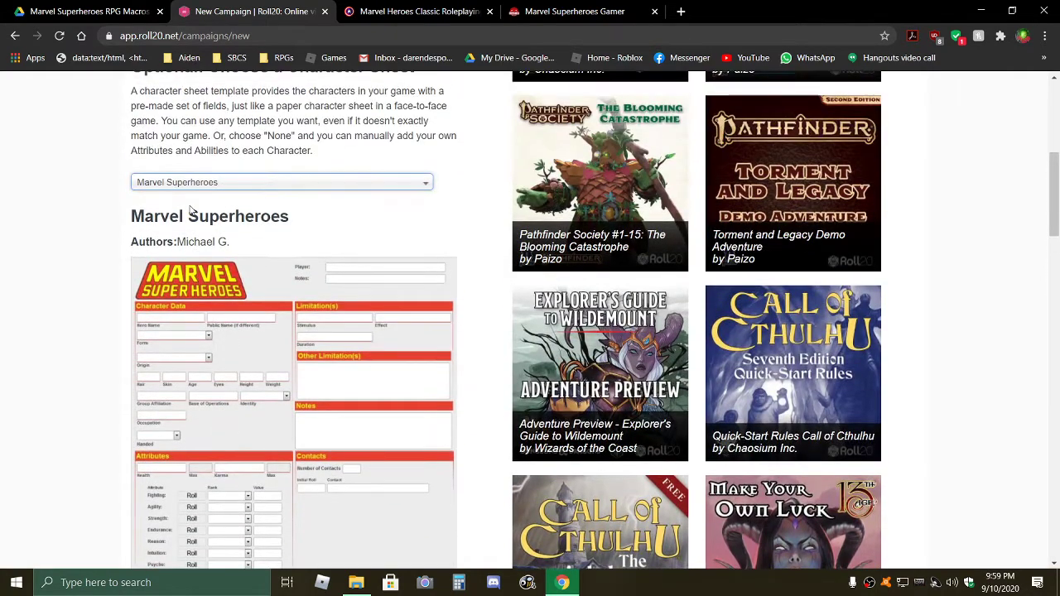
pyautogui.scroll(-8, 240, 238)
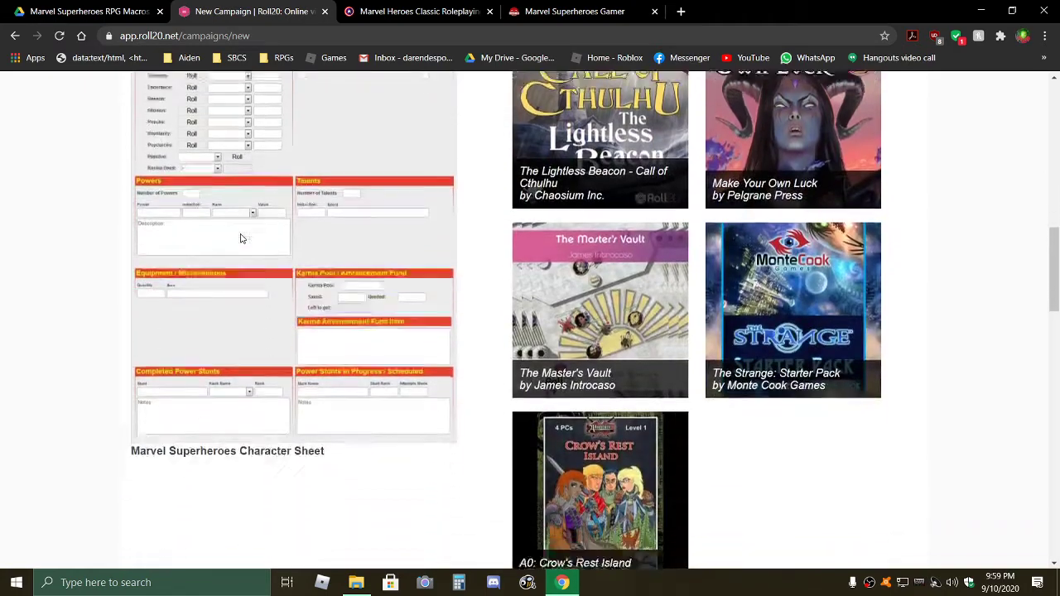
# Create the game with the entered name and the chosen character sheet template.
pyautogui.scroll(4, 240, 238)
pyautogui.scroll(8, 240, 238)
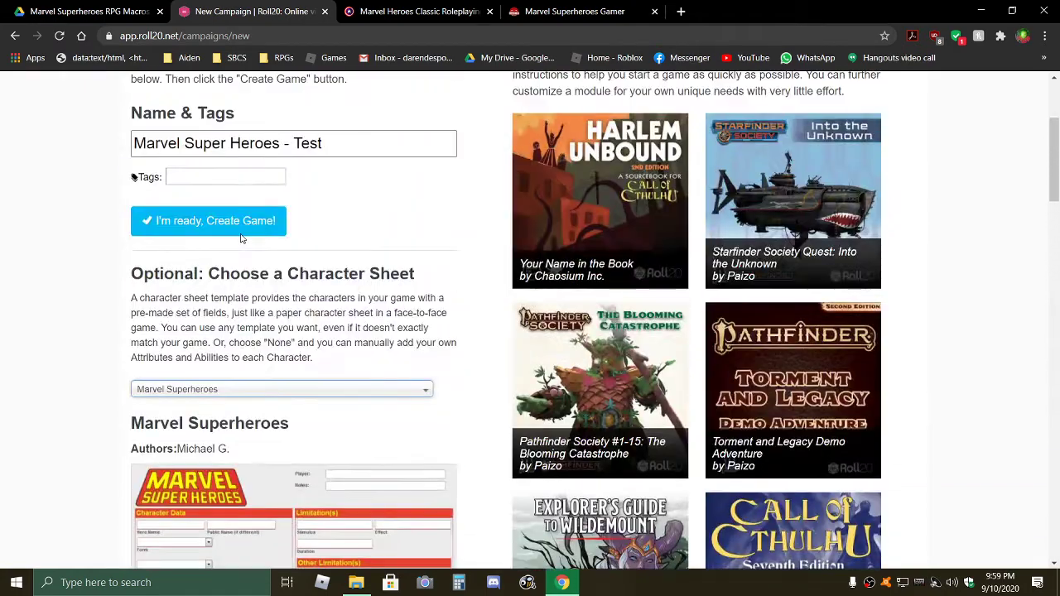
pyautogui.scroll(1, 240, 239)
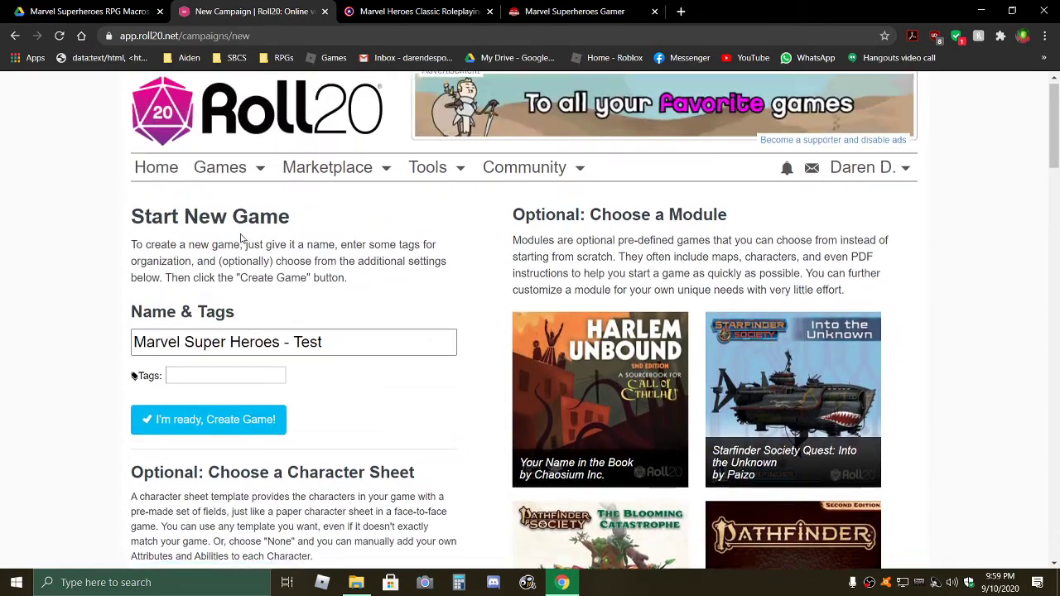
pyautogui.scroll(-1, 241, 236)
pyautogui.scroll(-1, 241, 234)
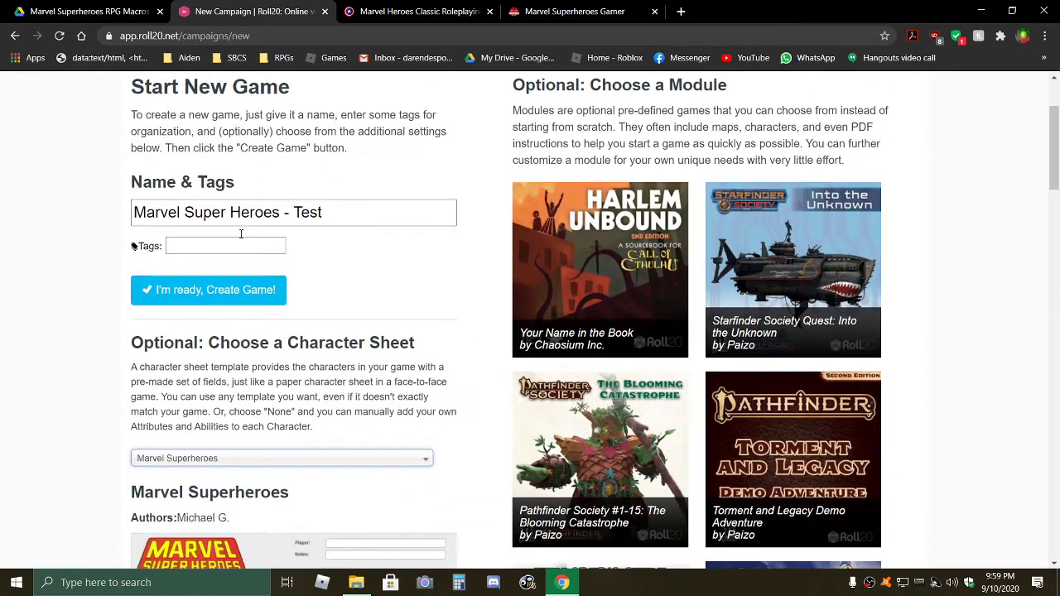
pyautogui.click(213, 301)
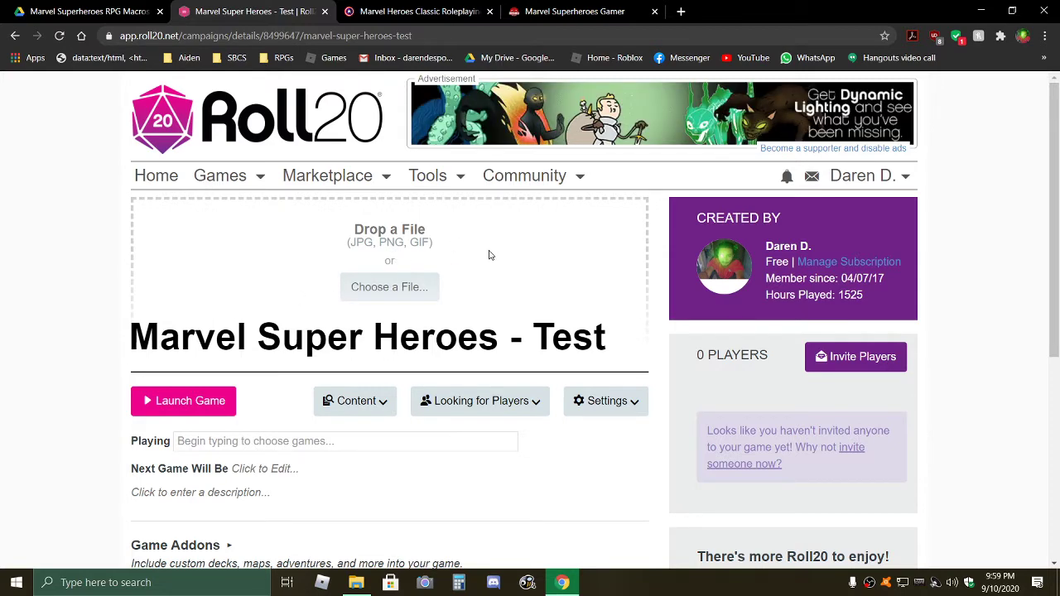
pyautogui.scroll(-1, 489, 255)
pyautogui.scroll(1, 486, 258)
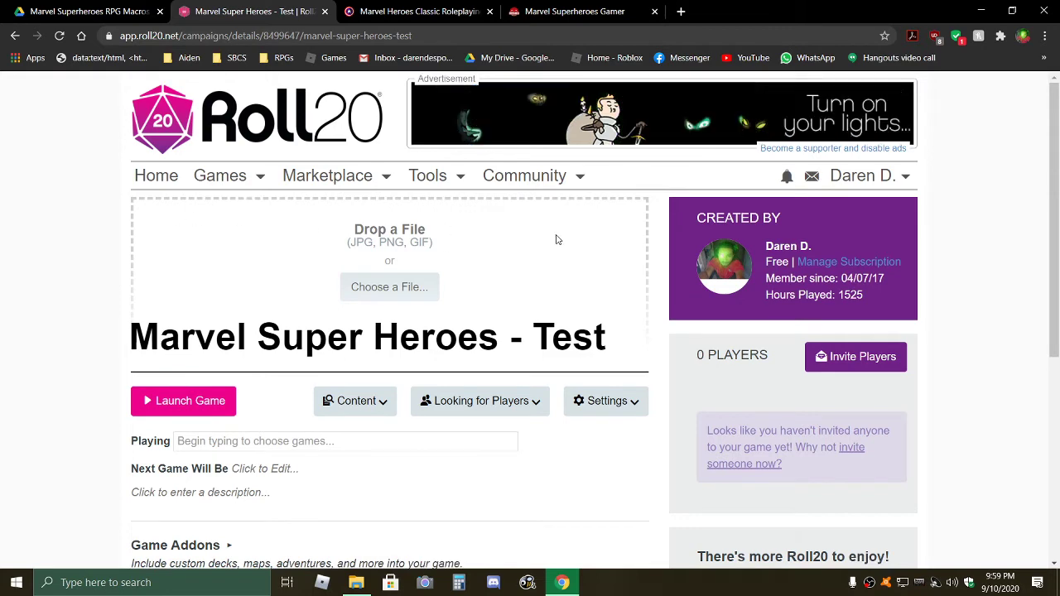
pyautogui.scroll(-1, 621, 248)
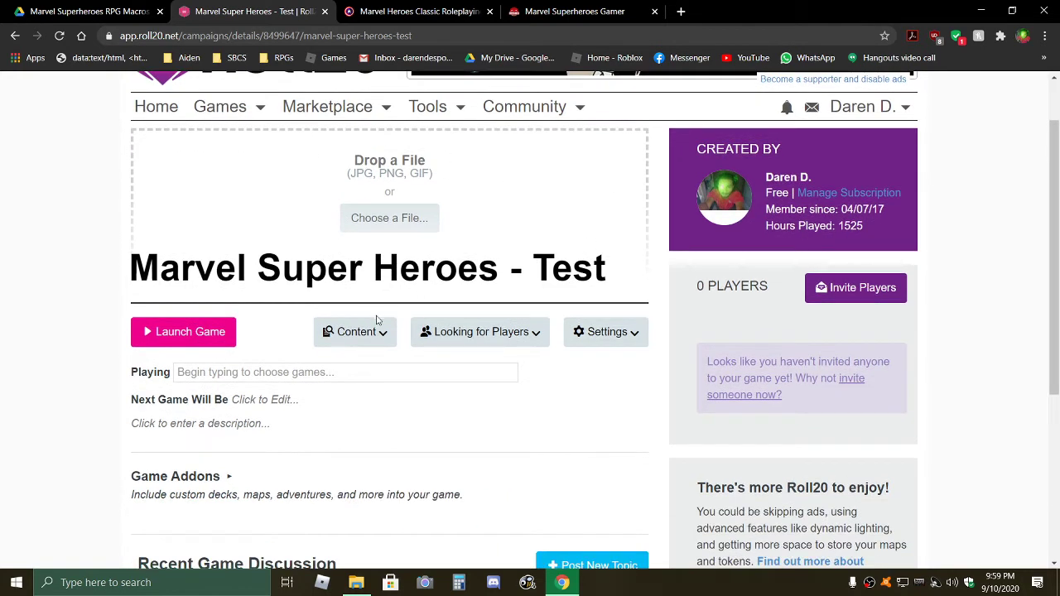
pyautogui.scroll(-2, 610, 361)
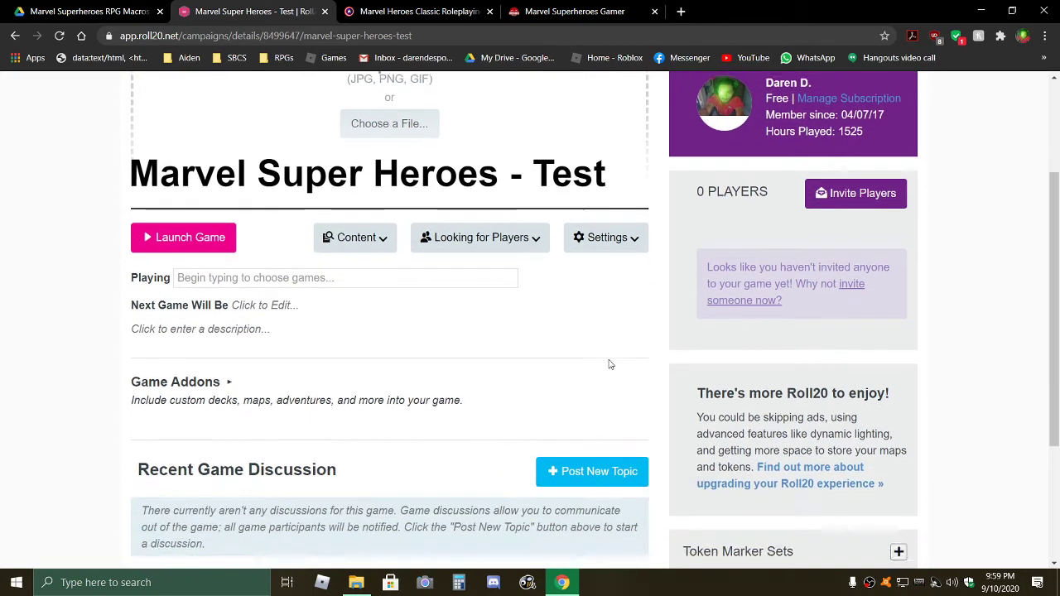
# Launch the "Marvel Super Heroes - Test" game from its details page.
pyautogui.scroll(-1, 610, 364)
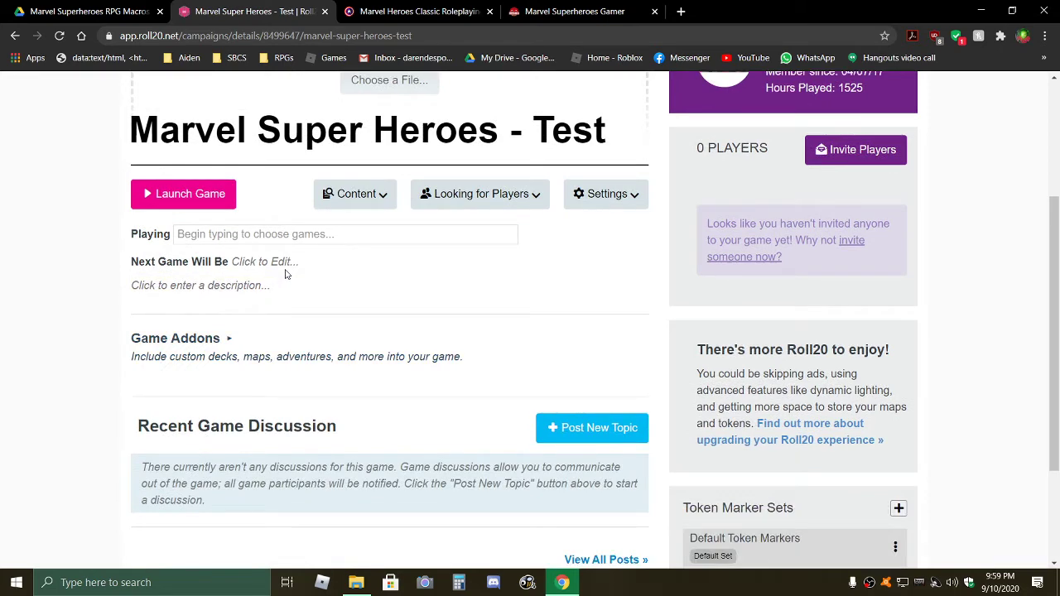
pyautogui.scroll(-2, 256, 262)
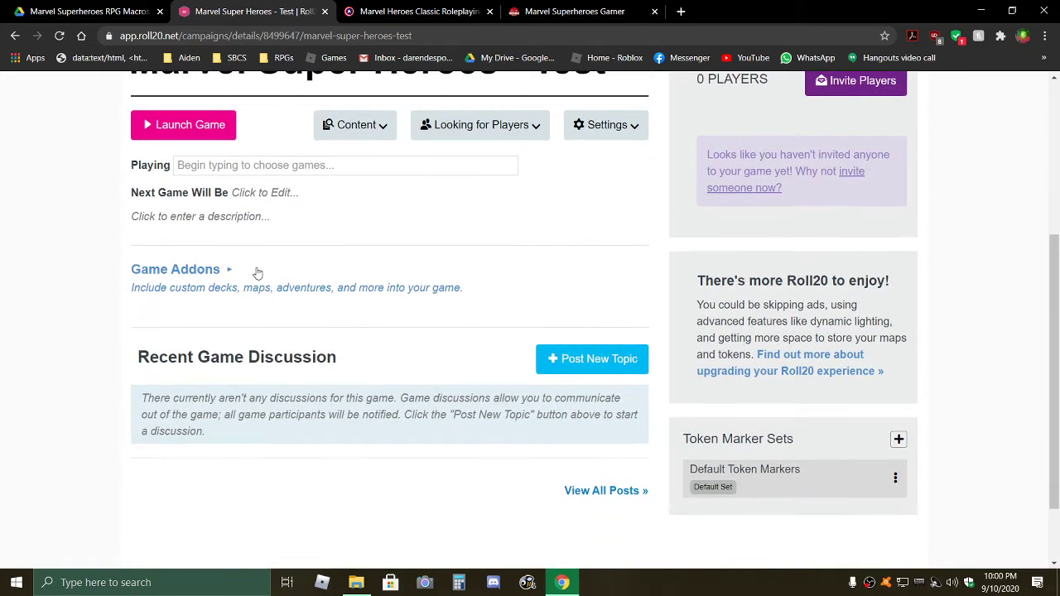
pyautogui.scroll(3, 257, 273)
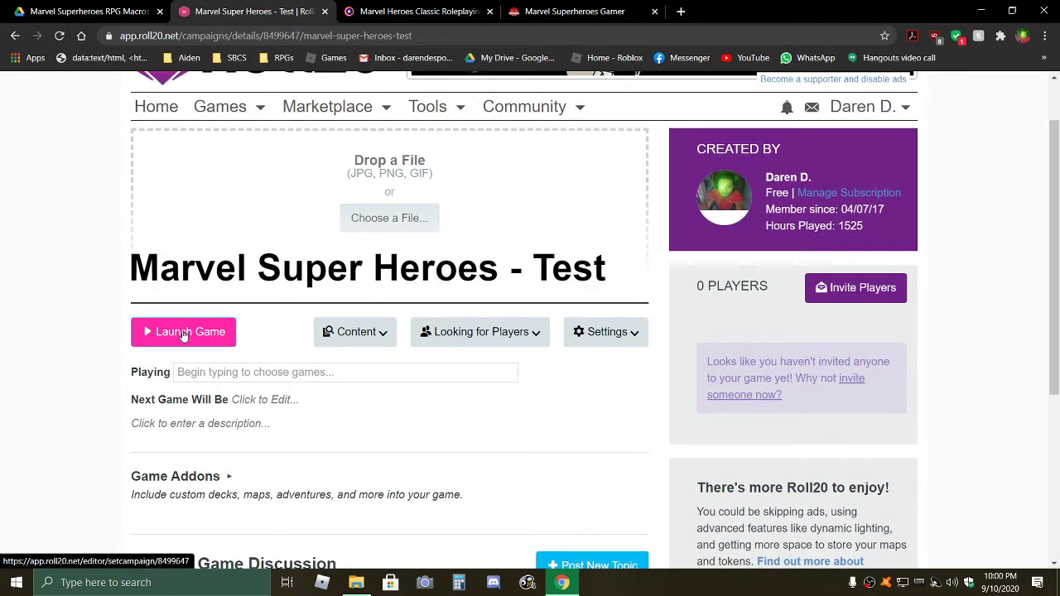
pyautogui.click(183, 333)
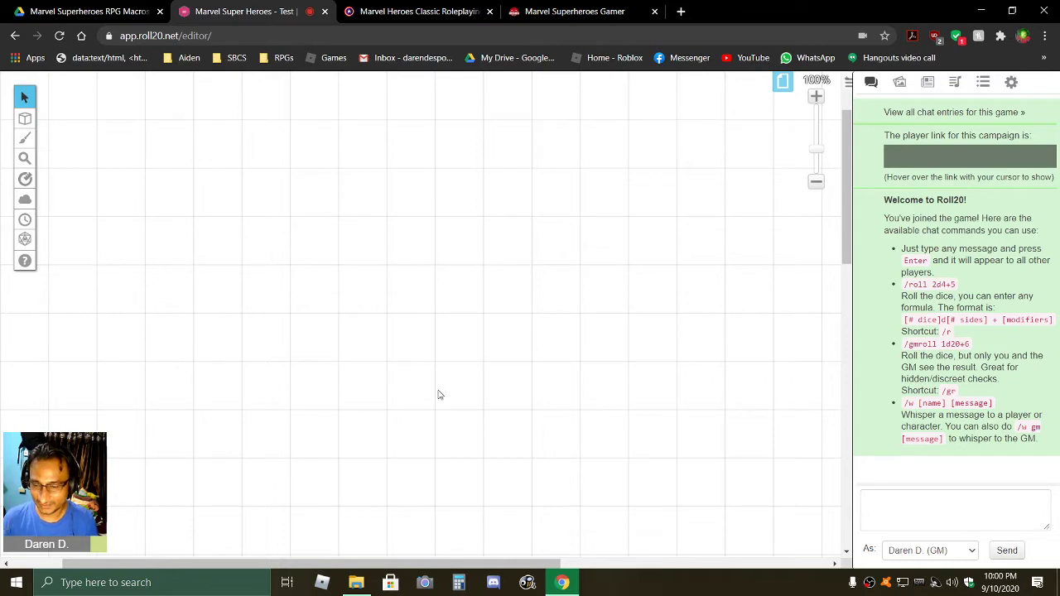
# Set the player video/avatar size to "Names only" in the game settings.
pyautogui.click(1011, 83)
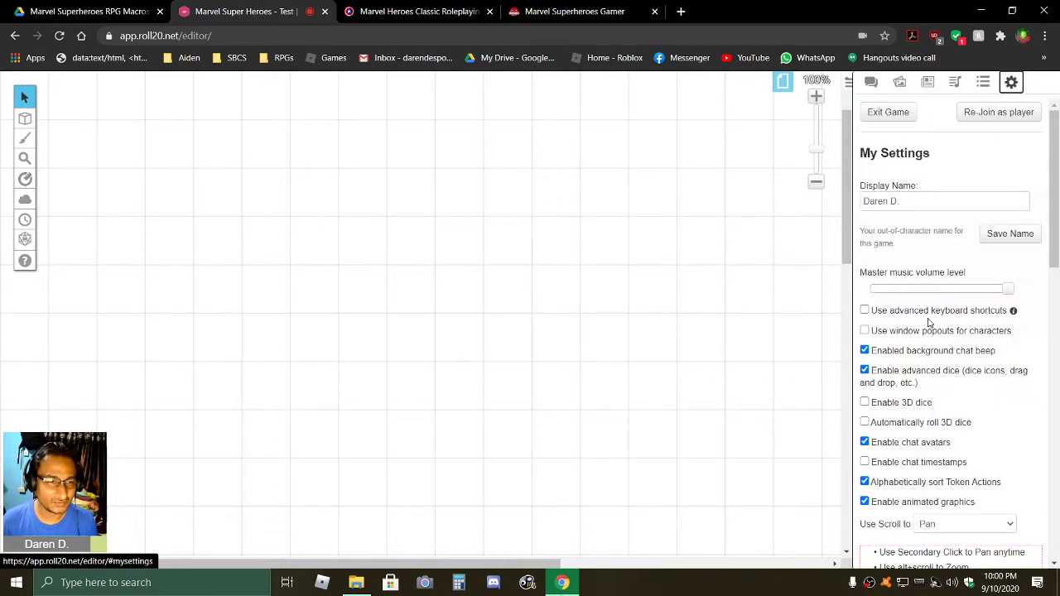
pyautogui.scroll(-1, 922, 359)
pyautogui.scroll(-6, 922, 359)
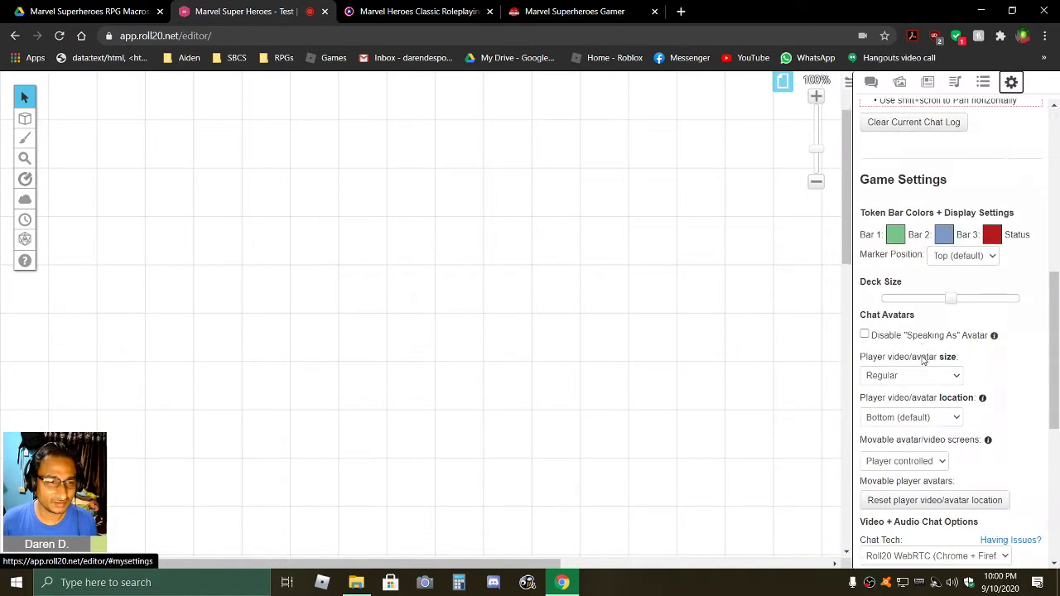
pyautogui.scroll(-2, 921, 359)
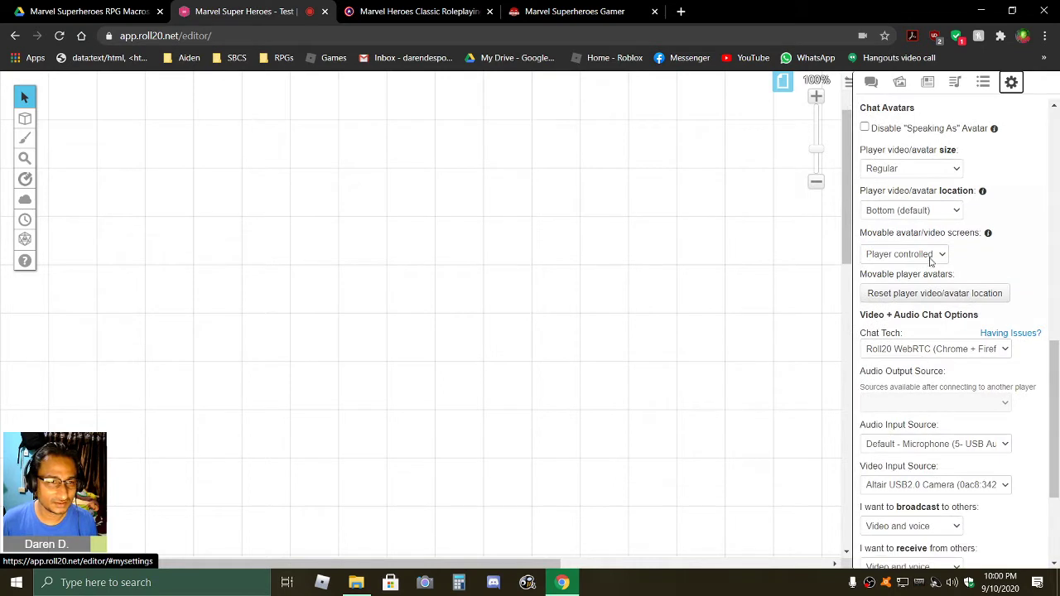
pyautogui.click(955, 170)
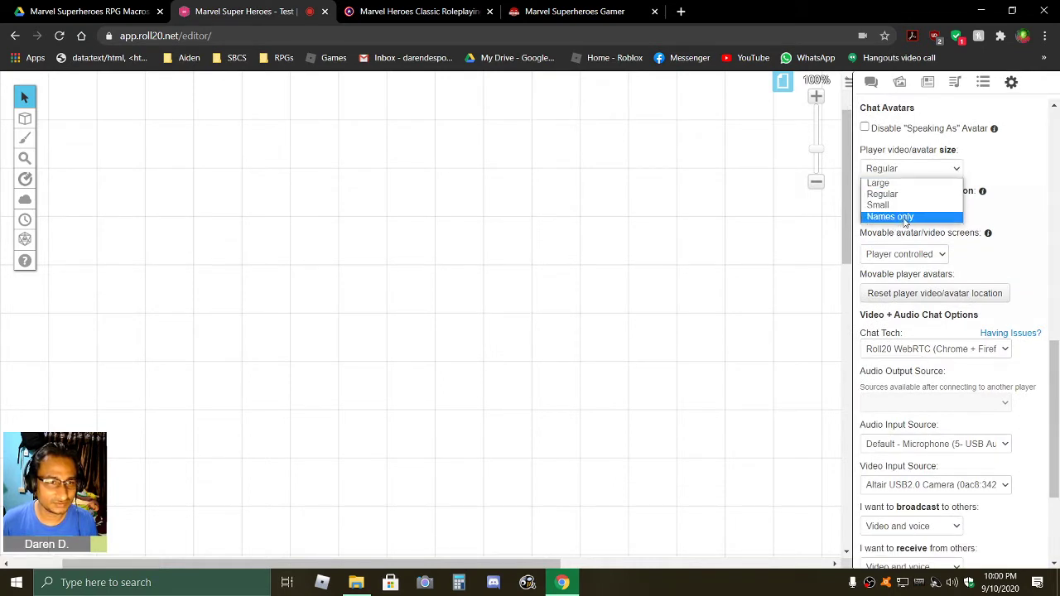
pyautogui.click(904, 217)
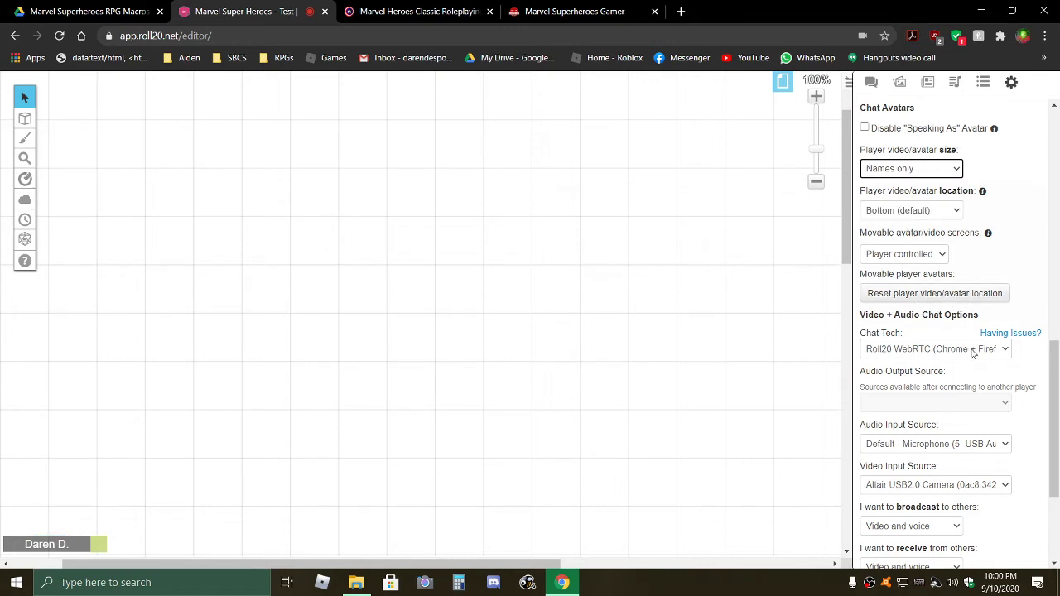
# Set both broadcasting to others and receiving from others to "Nothing (disable)" and reconnect to chat.
pyautogui.scroll(10, 982, 335)
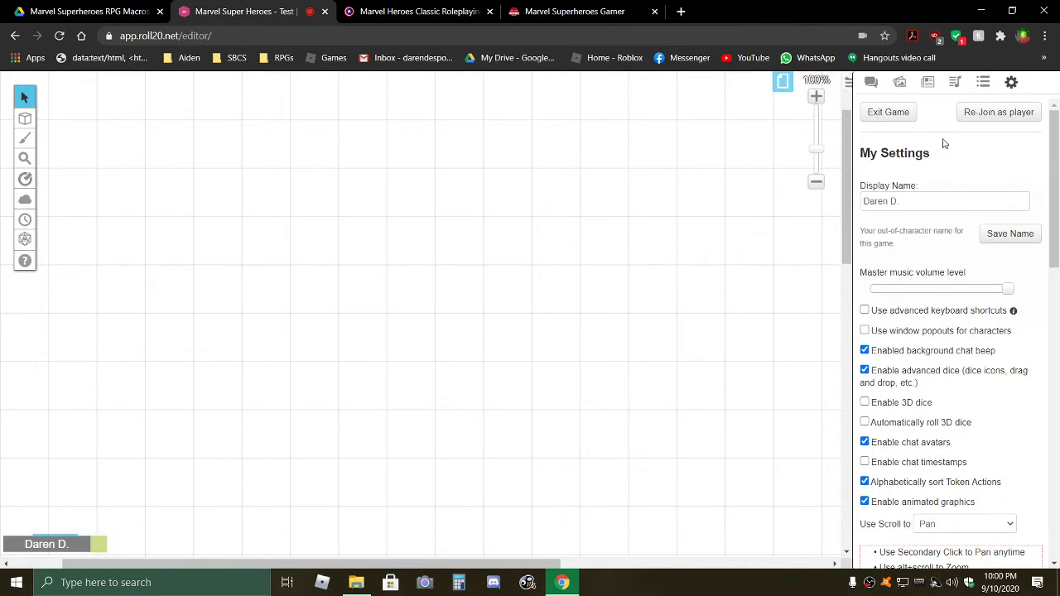
pyautogui.scroll(-5, 940, 153)
pyautogui.scroll(-4, 940, 355)
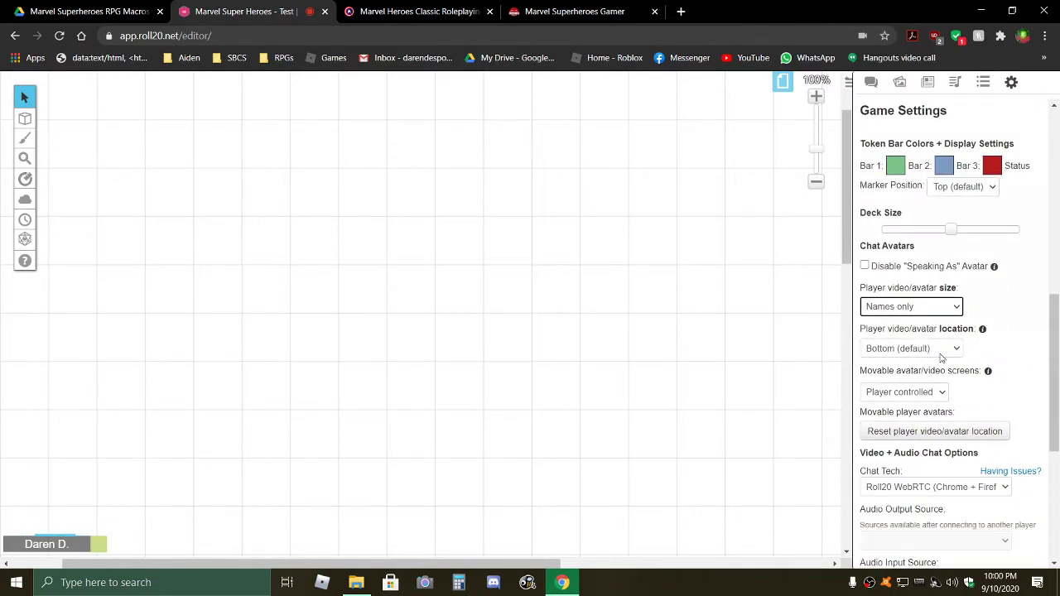
pyautogui.scroll(-4, 941, 354)
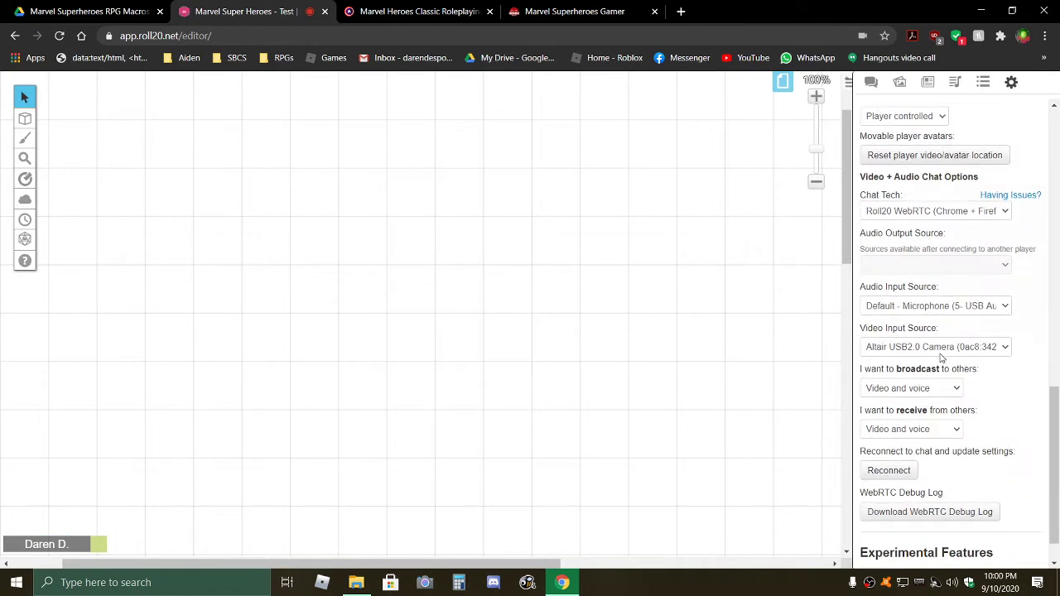
pyautogui.click(953, 389)
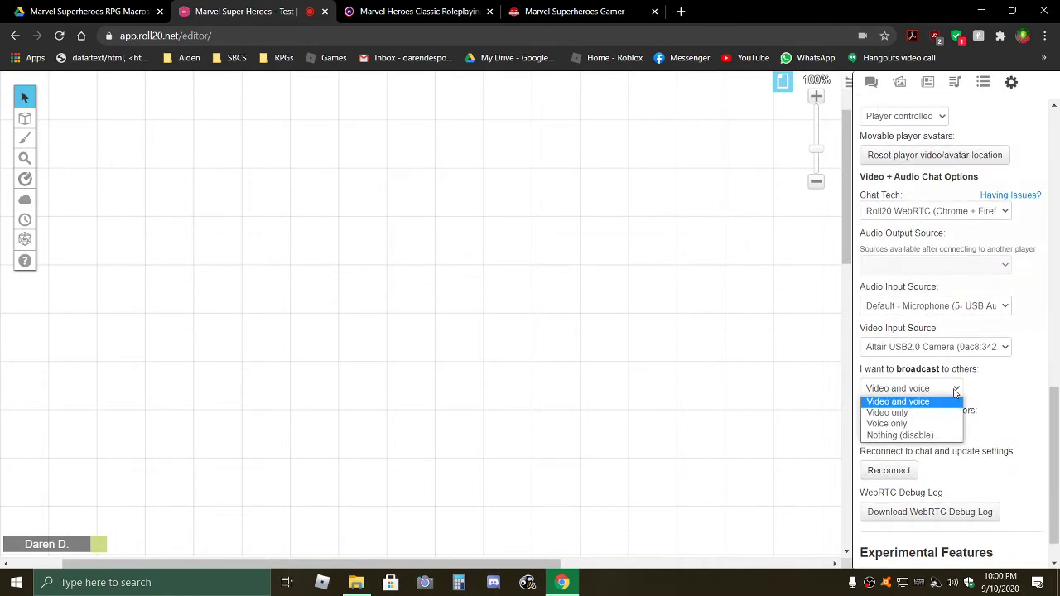
pyautogui.click(912, 435)
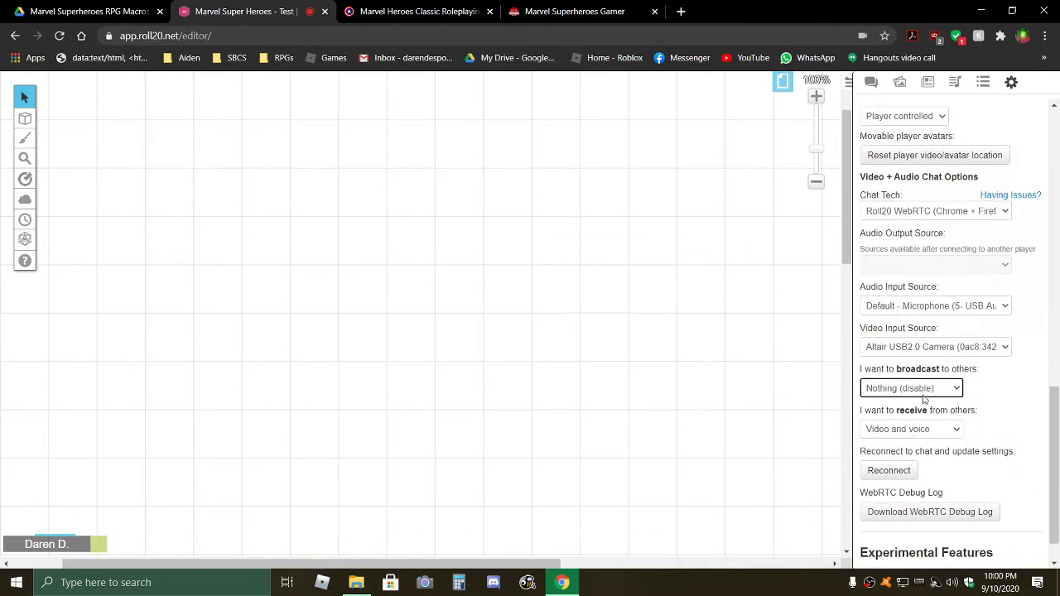
pyautogui.click(958, 430)
pyautogui.click(882, 477)
pyautogui.click(888, 470)
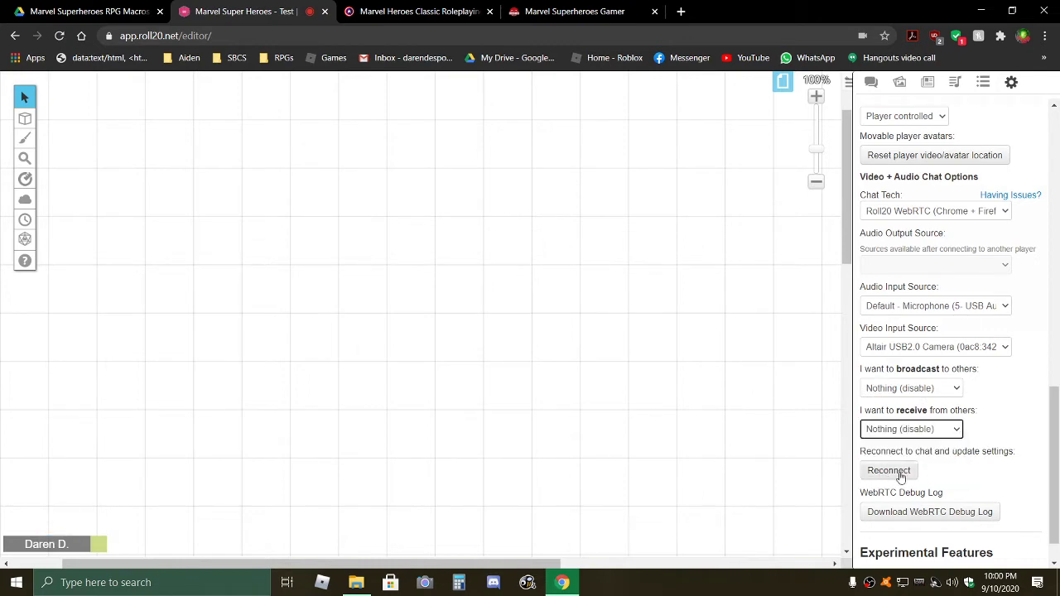
# Return to the video and audio chat options and reconnect again to apply the disabled broadcast and receive settings.
pyautogui.scroll(5, 884, 455)
pyautogui.scroll(7, 884, 455)
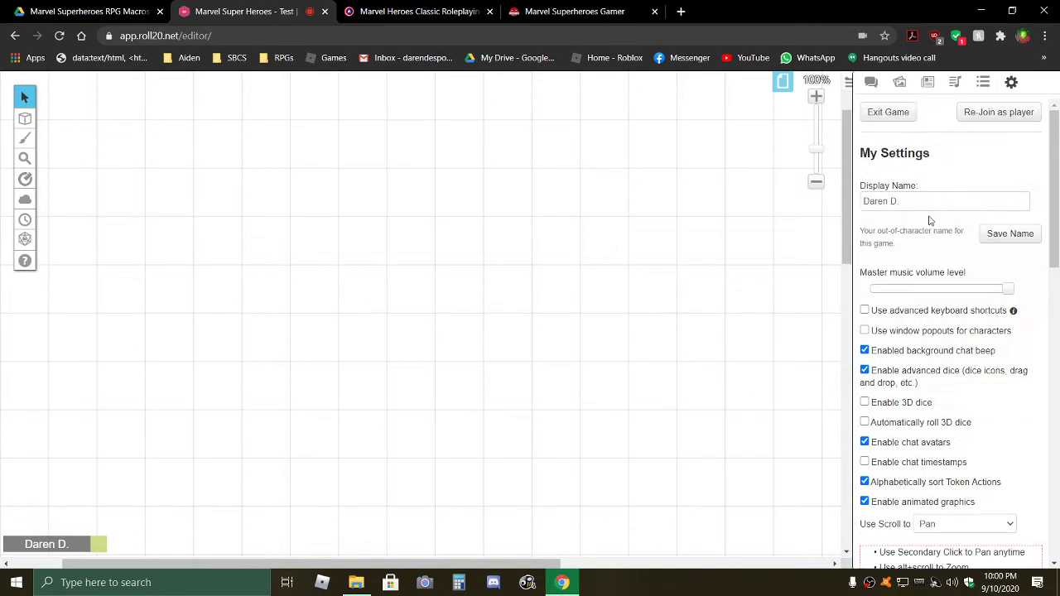
pyautogui.click(927, 84)
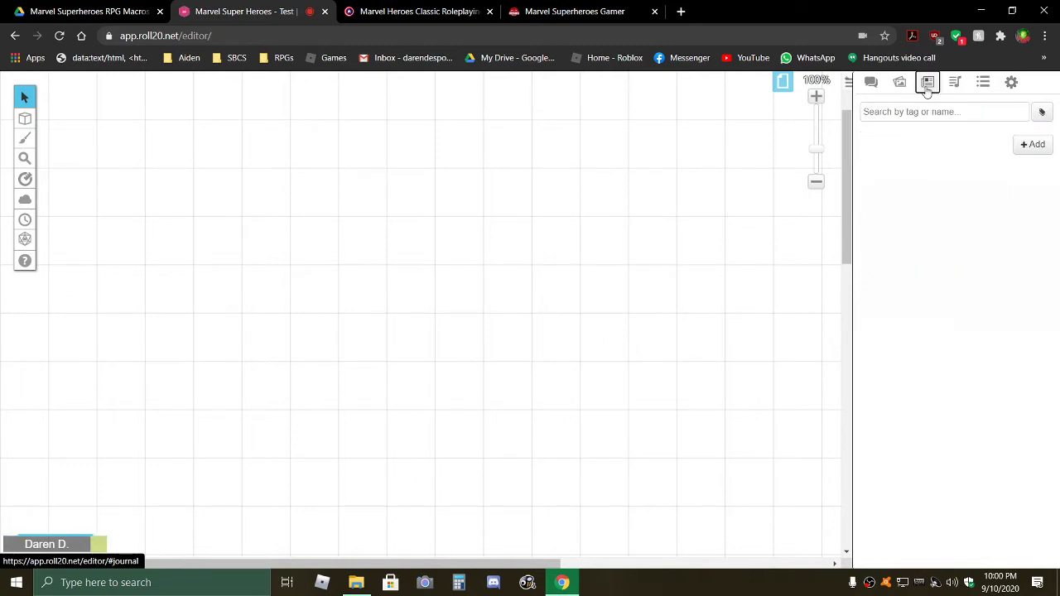
pyautogui.click(1010, 82)
pyautogui.scroll(-4, 927, 507)
pyautogui.scroll(-7, 927, 506)
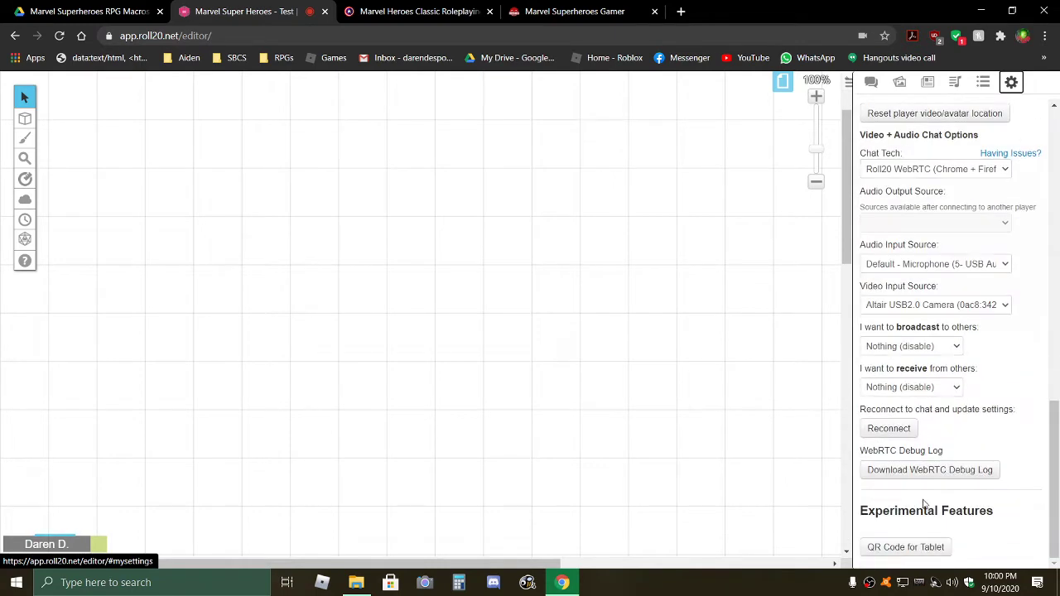
pyautogui.click(893, 429)
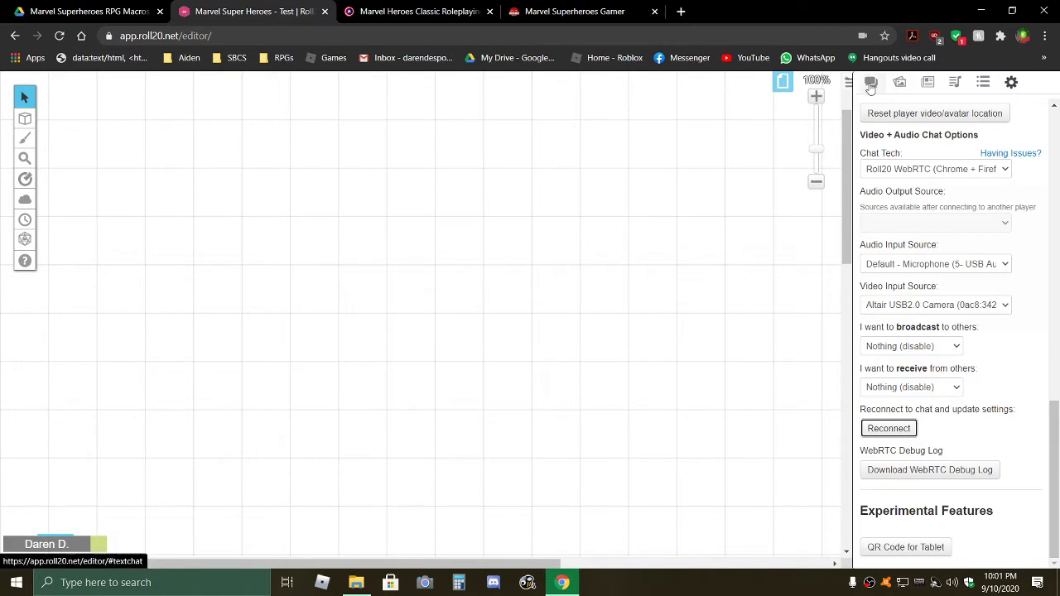
# Look through the game's journal, art library, text chat, jukebox and the macros, decks and rollable tables collections.
pyautogui.click(927, 83)
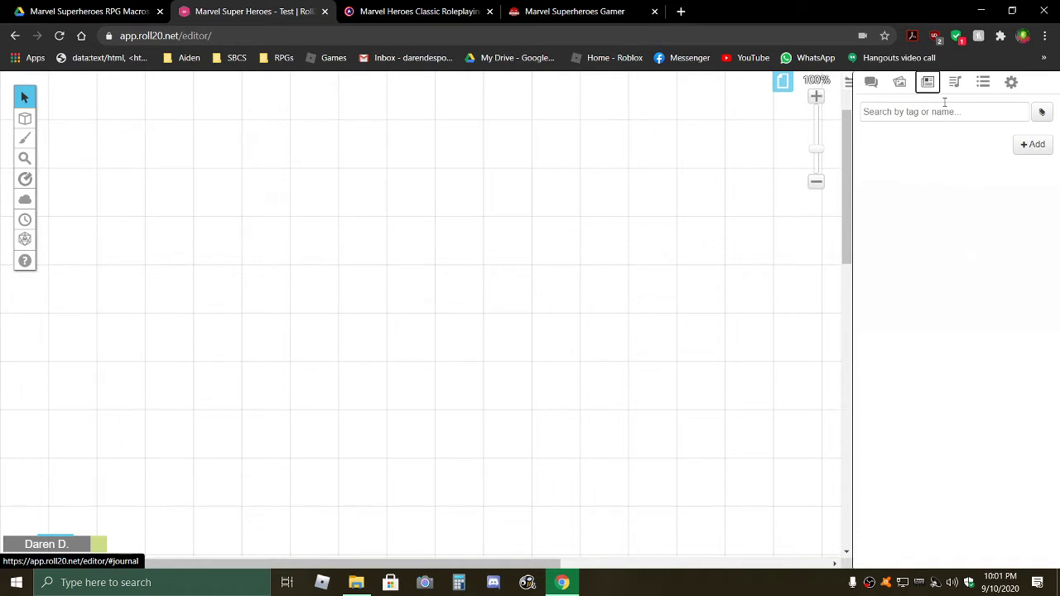
pyautogui.click(899, 84)
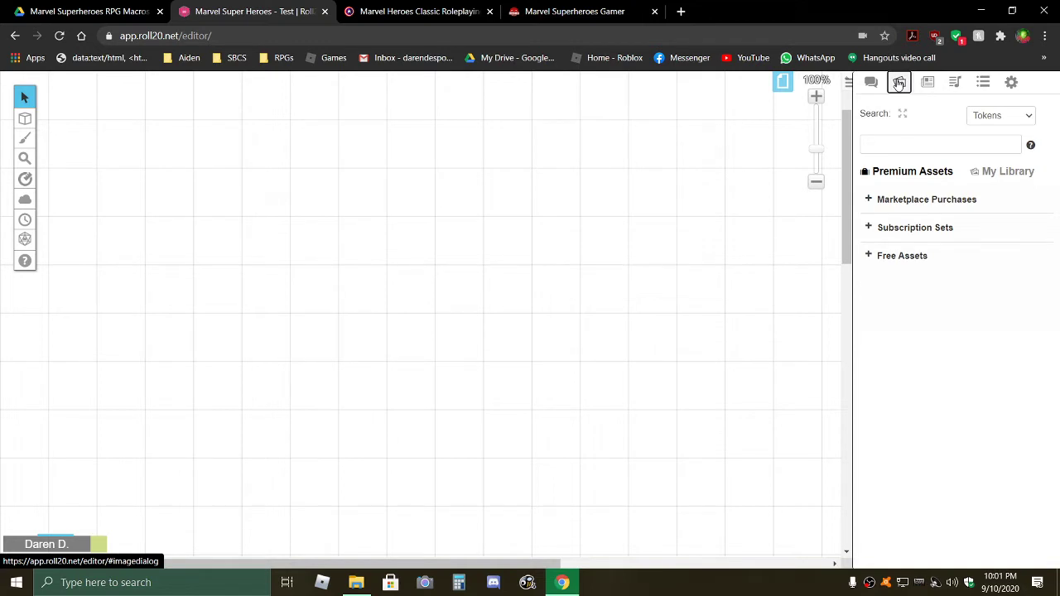
pyautogui.click(869, 85)
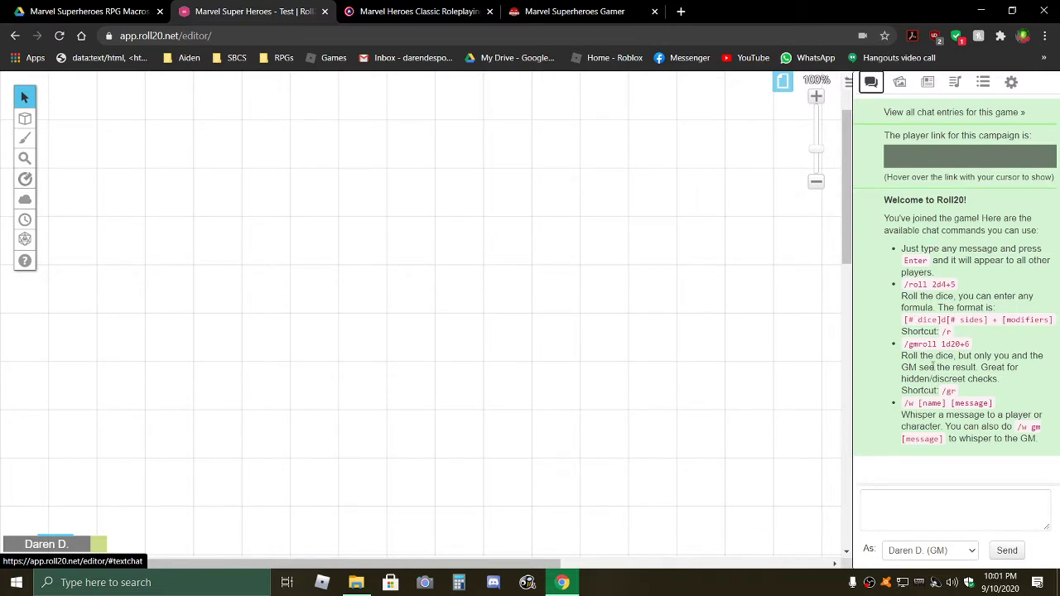
pyautogui.click(959, 87)
pyautogui.click(980, 89)
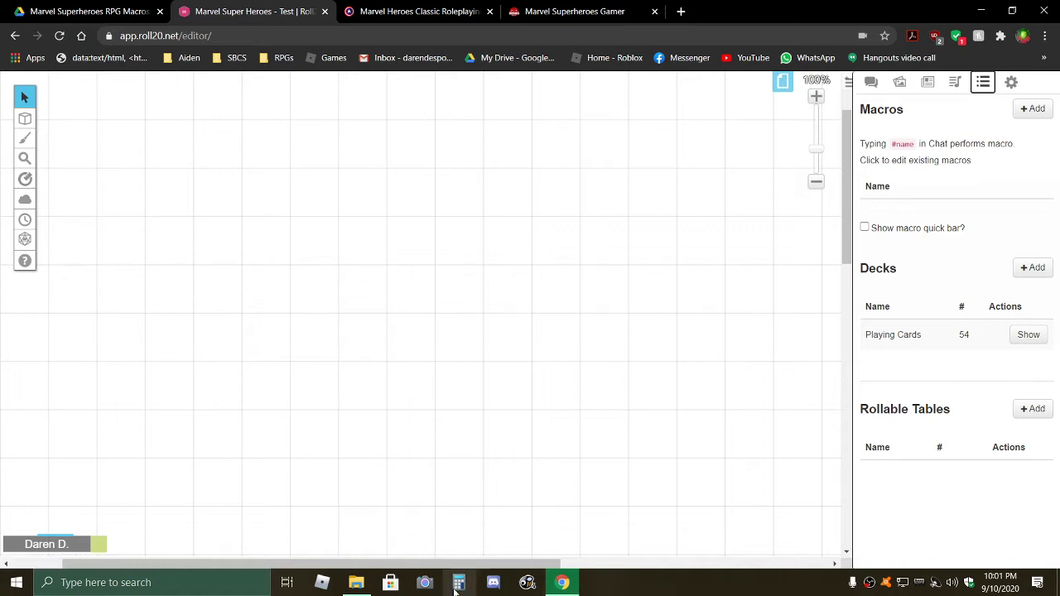
# View the local "Marvel Superheroes RPG Macros" folder in File Explorer and its shared counterpart in Google Drive.
pyautogui.moveTo(354, 590)
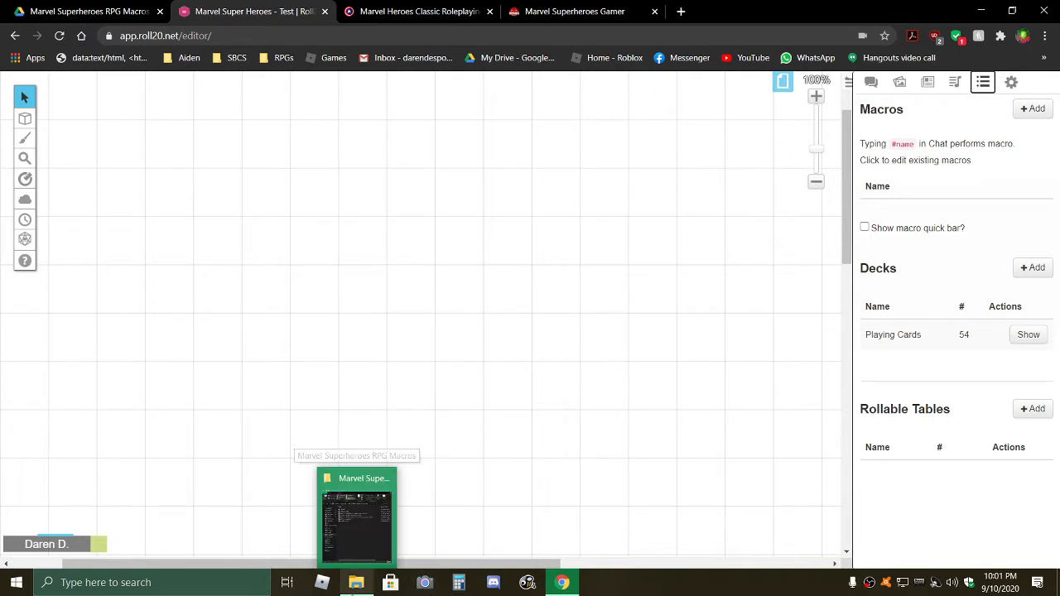
pyautogui.click(354, 586)
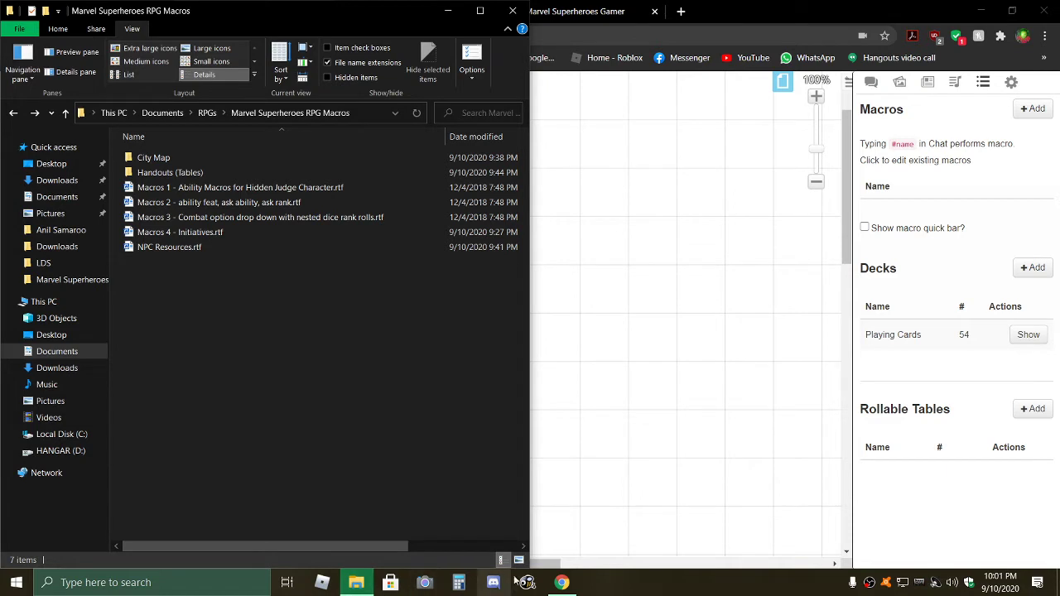
pyautogui.click(562, 582)
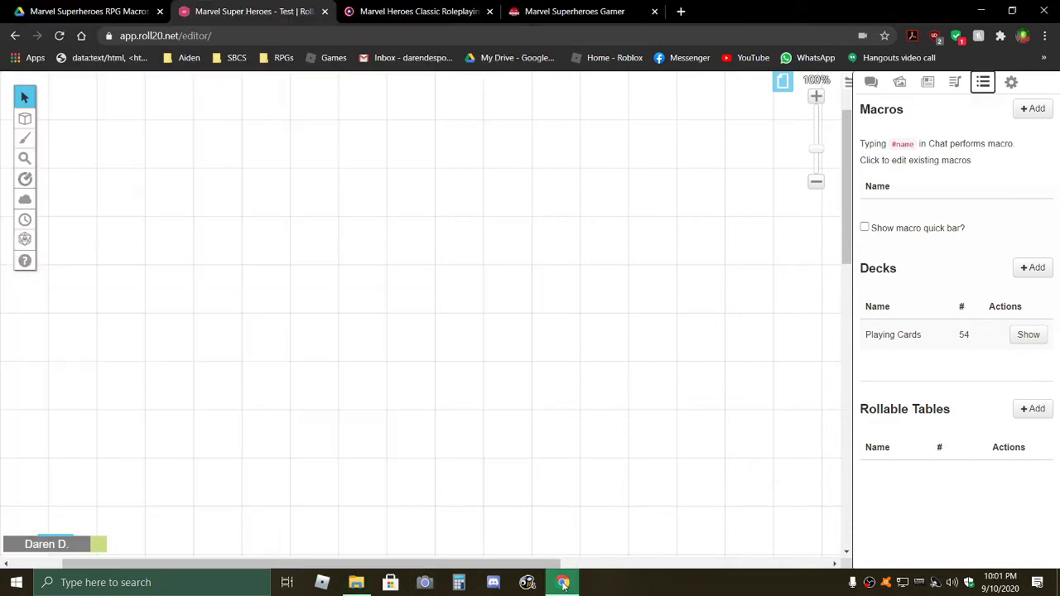
pyautogui.click(108, 12)
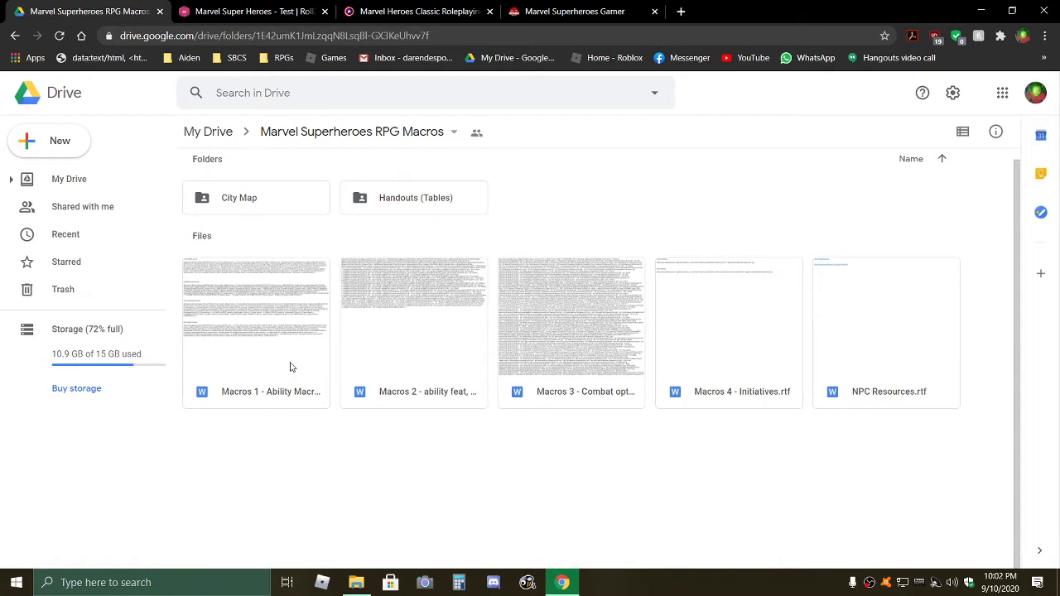
# Switch to File Explorer, examine the map images in the City Map folder and return to the macros folder.
pyautogui.click(356, 582)
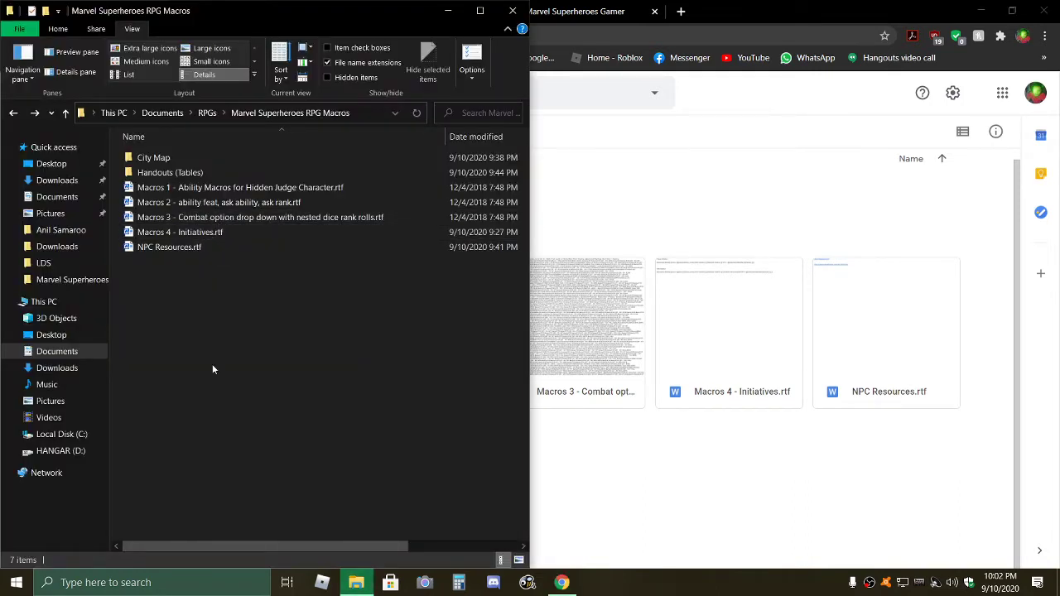
pyautogui.doubleClick(149, 158)
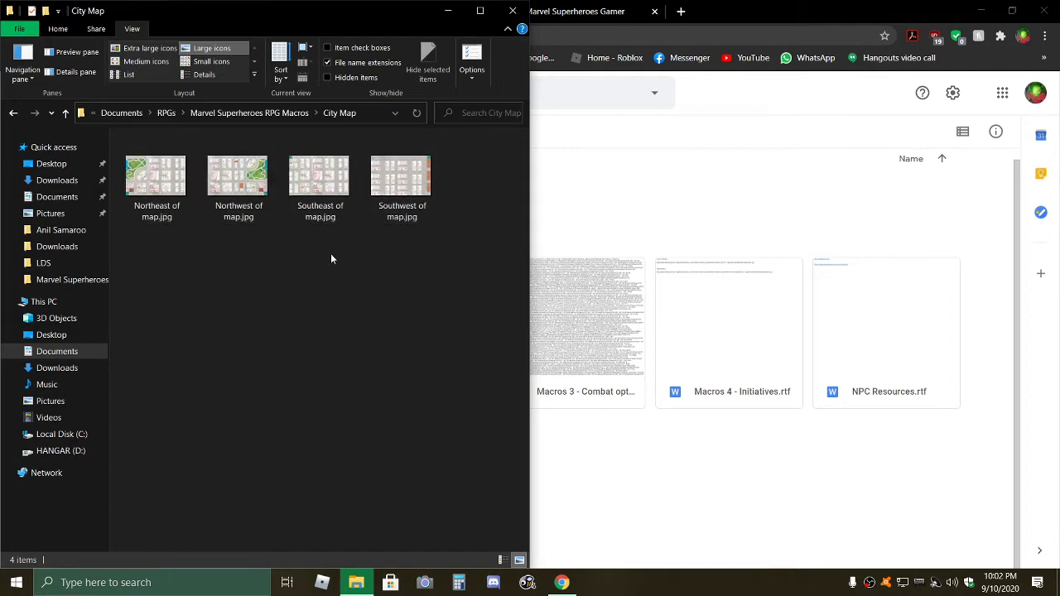
pyautogui.moveTo(245, 215)
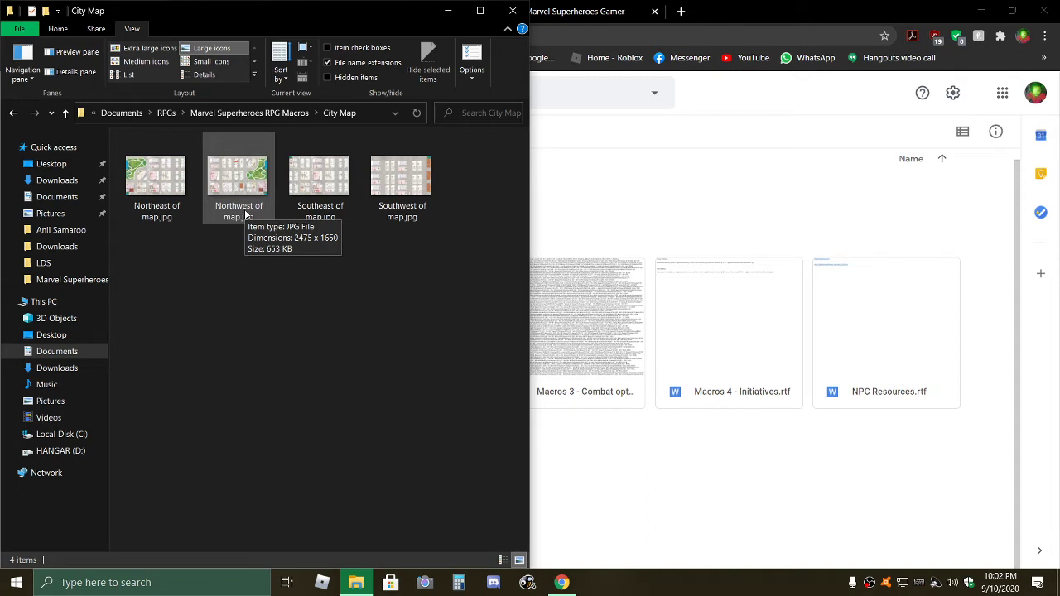
pyautogui.click(265, 117)
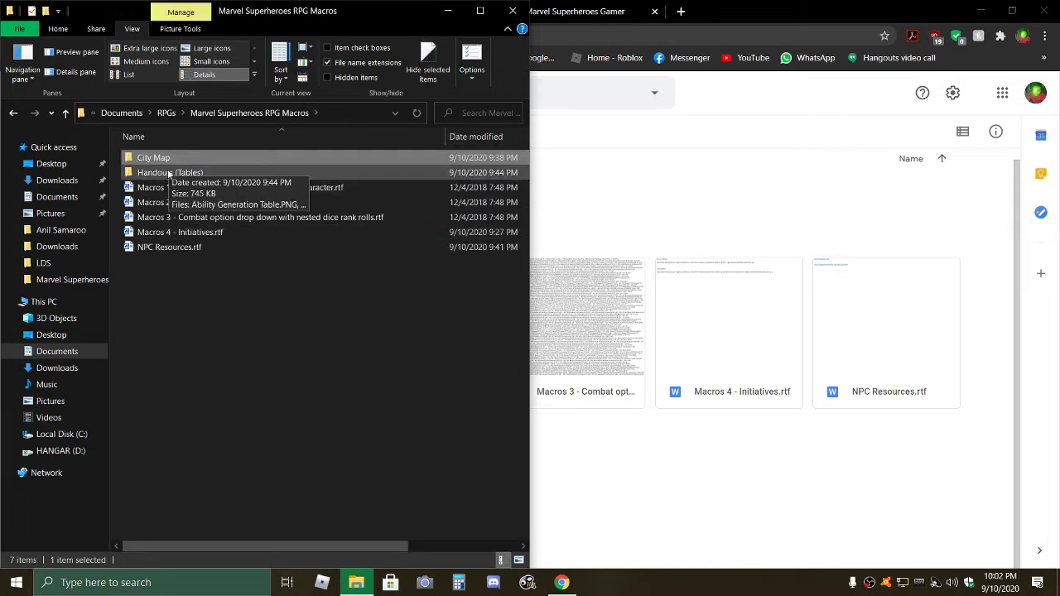
# Browse the table images in the Handouts (Tables) folder and view Ability Modifier Table.PNG.
pyautogui.doubleClick(168, 174)
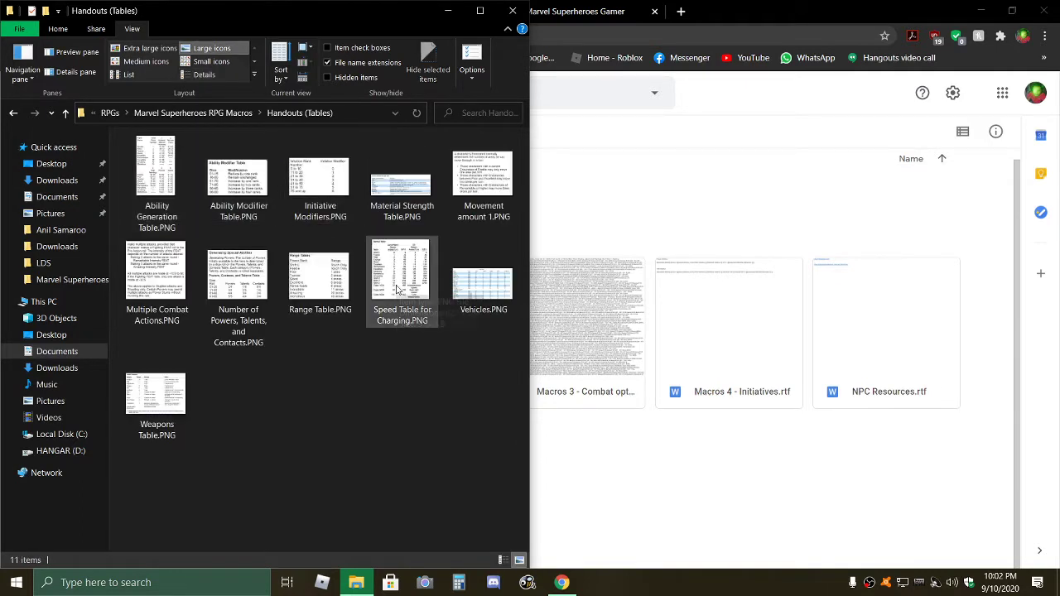
pyautogui.moveTo(318, 289)
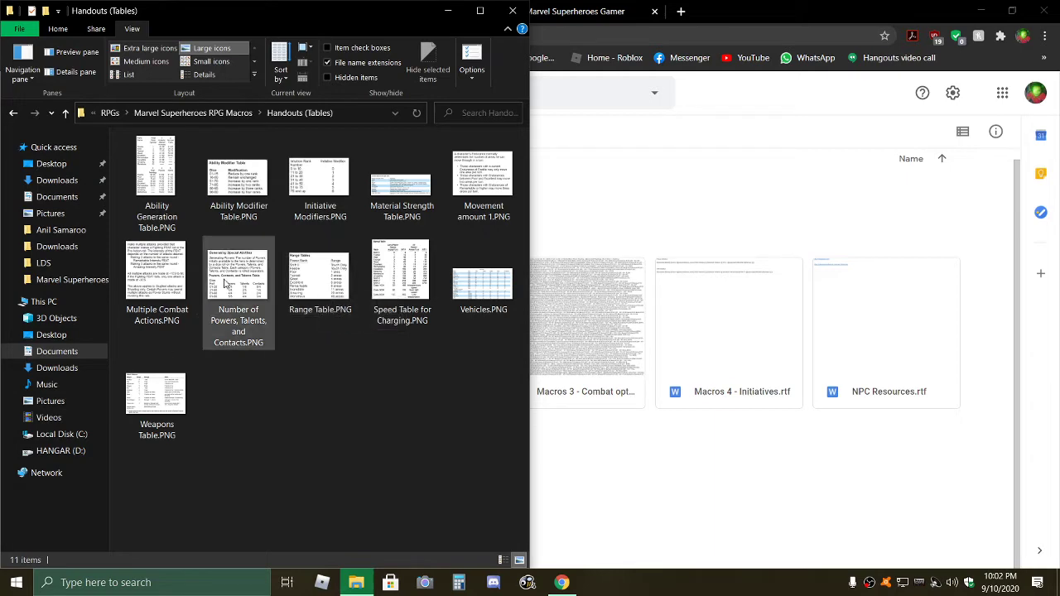
pyautogui.moveTo(232, 278)
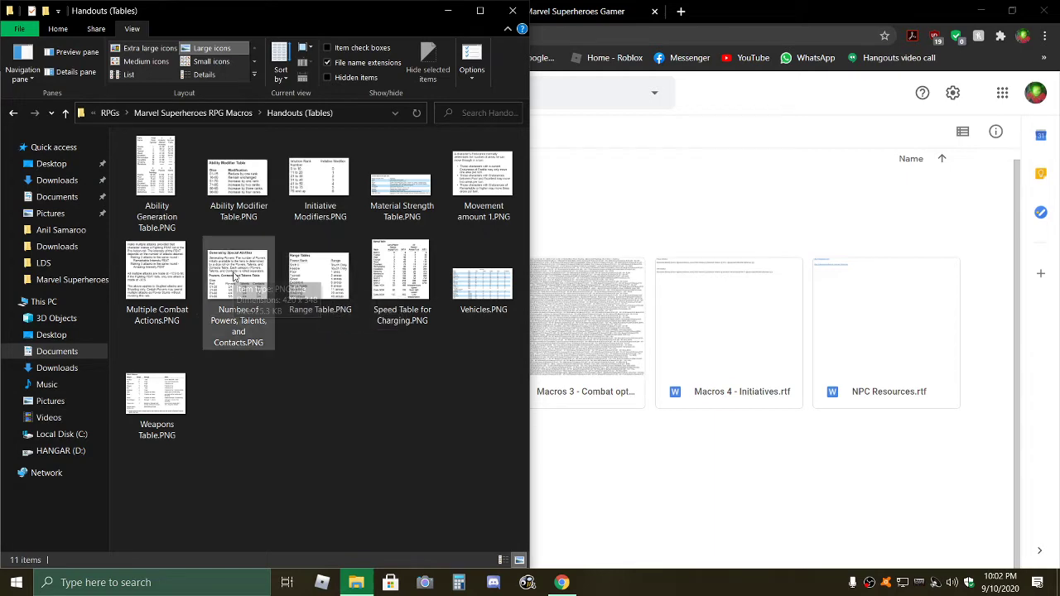
pyautogui.doubleClick(229, 216)
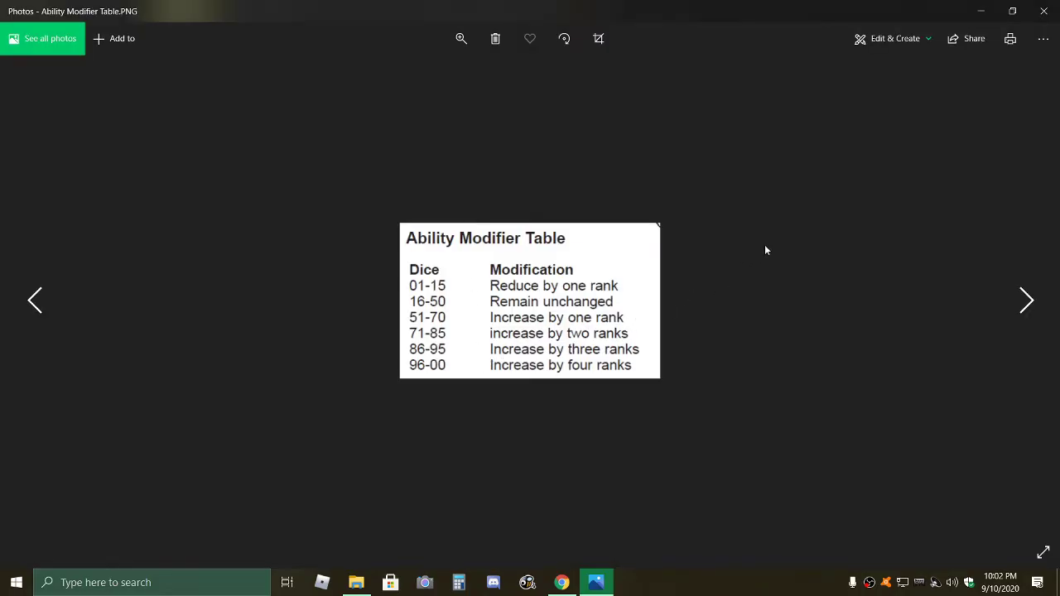
# Close the table image, return to the Marvel Superheroes RPG Macros folder and switch to the Roll20 game in the browser.
pyautogui.click(1044, 10)
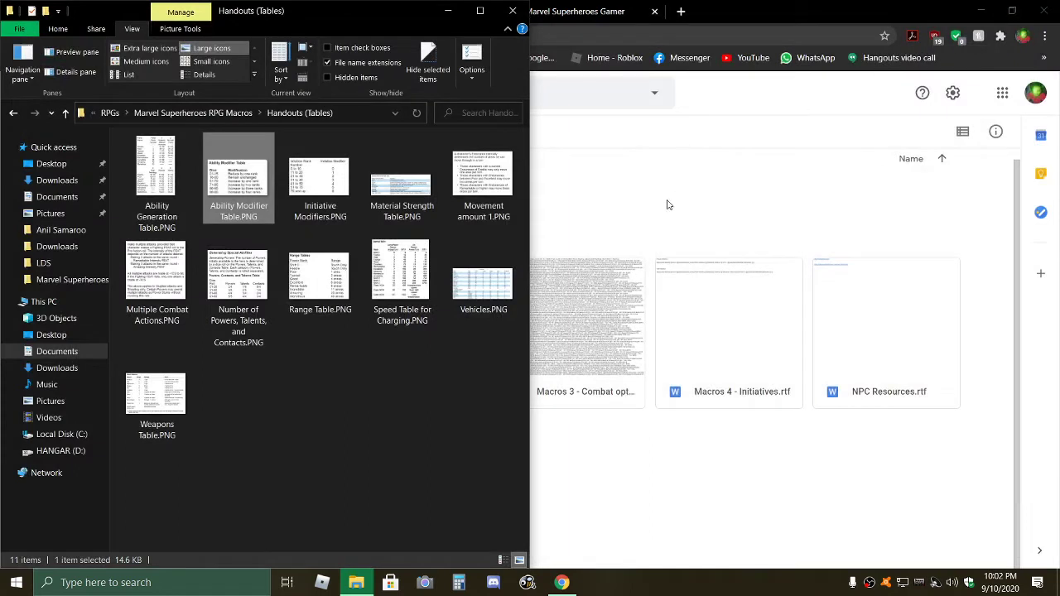
pyautogui.click(192, 113)
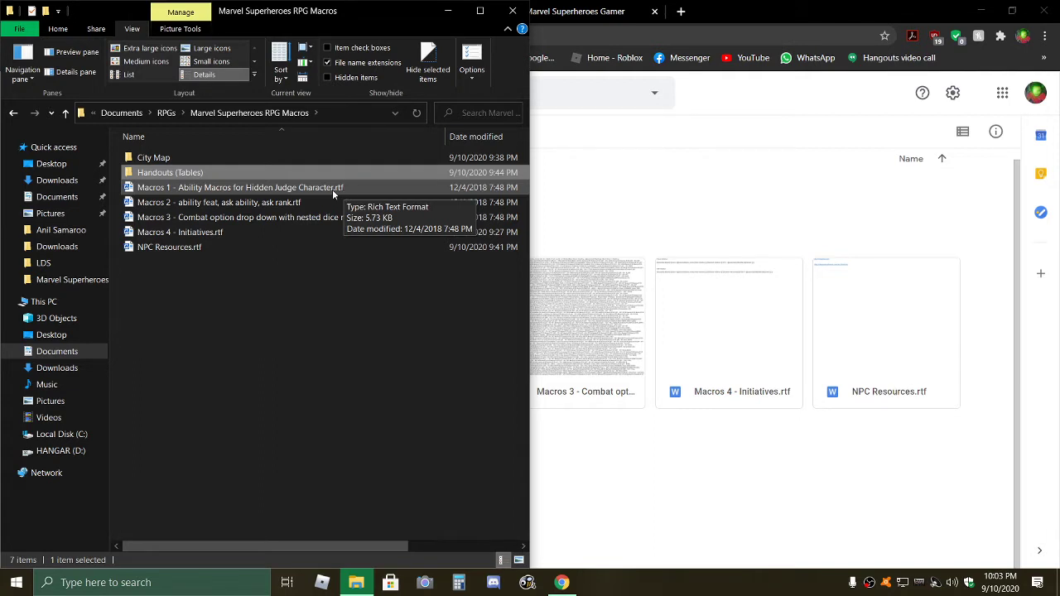
pyautogui.click(642, 169)
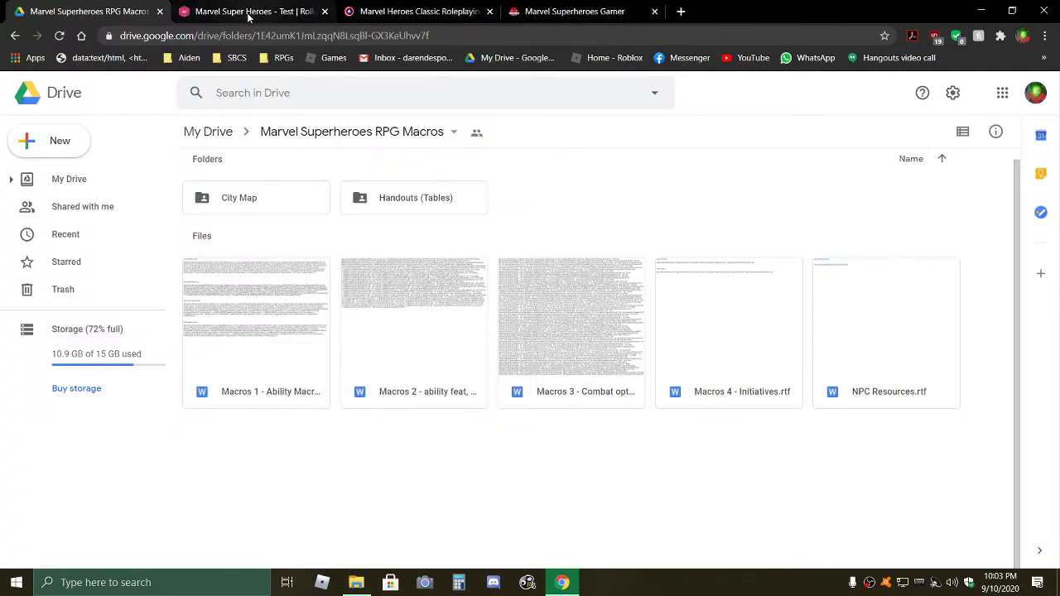
pyautogui.click(277, 12)
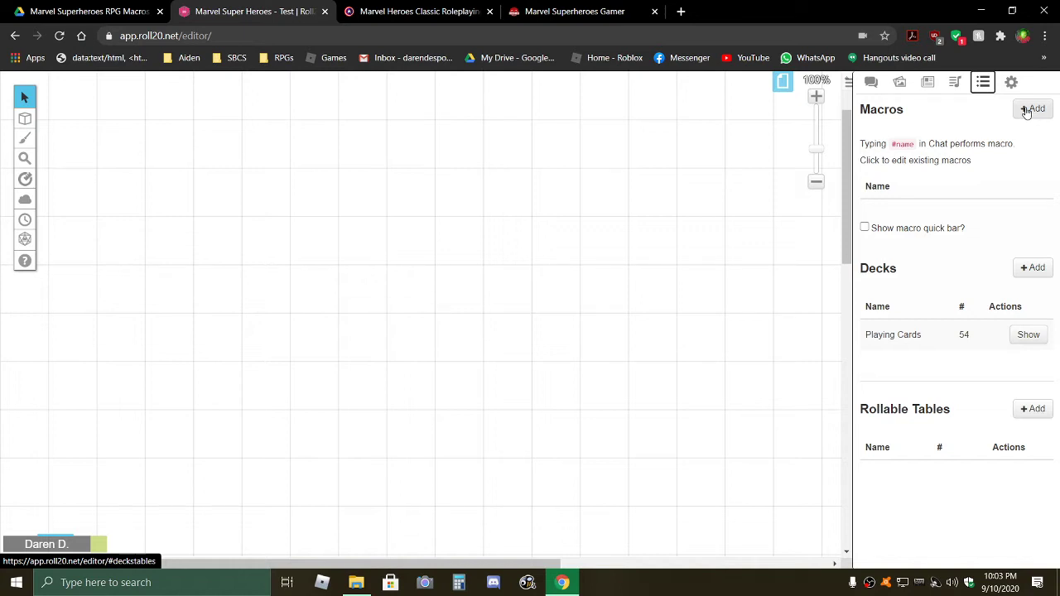
# Switch to File Explorer and select Macros 1 - Ability Macros for Hidden Judge Character.rtf in the macros folder.
pyautogui.click(361, 590)
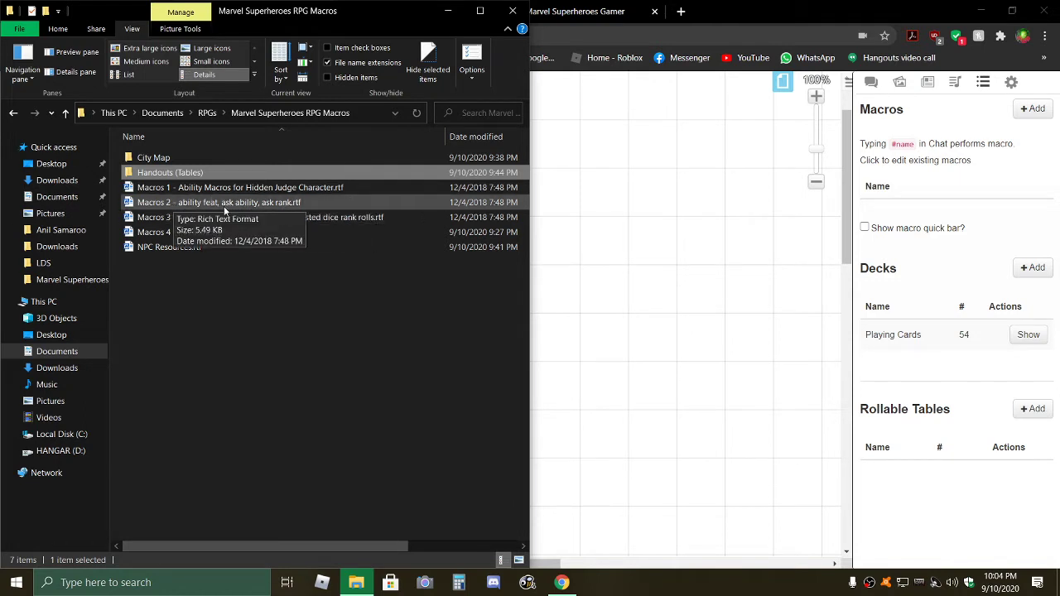
pyautogui.click(251, 311)
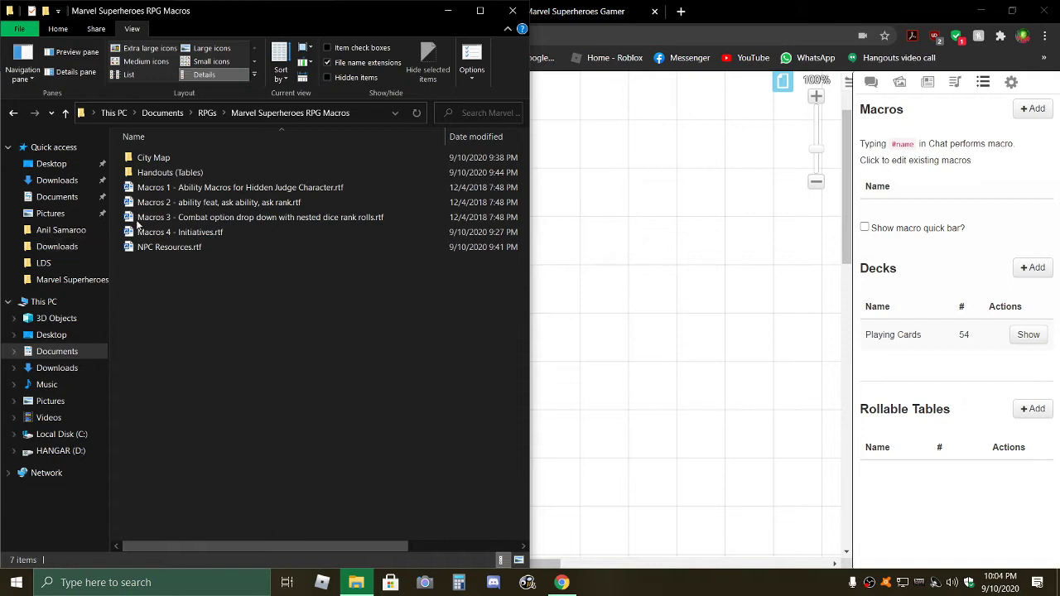
pyautogui.click(278, 192)
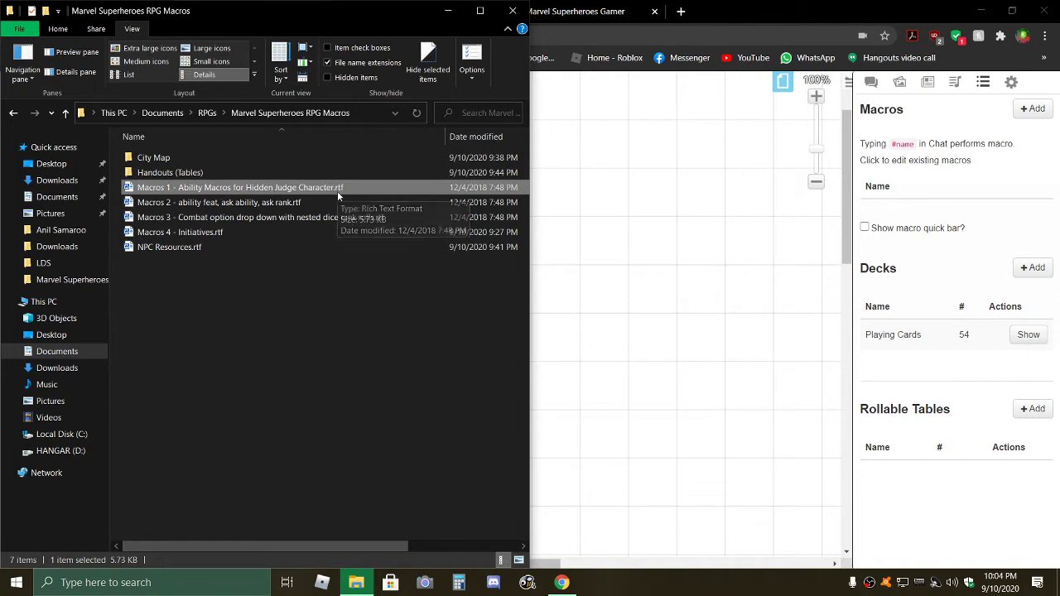
# Switch to Roll20, add a new character to the journal, name it Judge and save it.
pyautogui.click(930, 85)
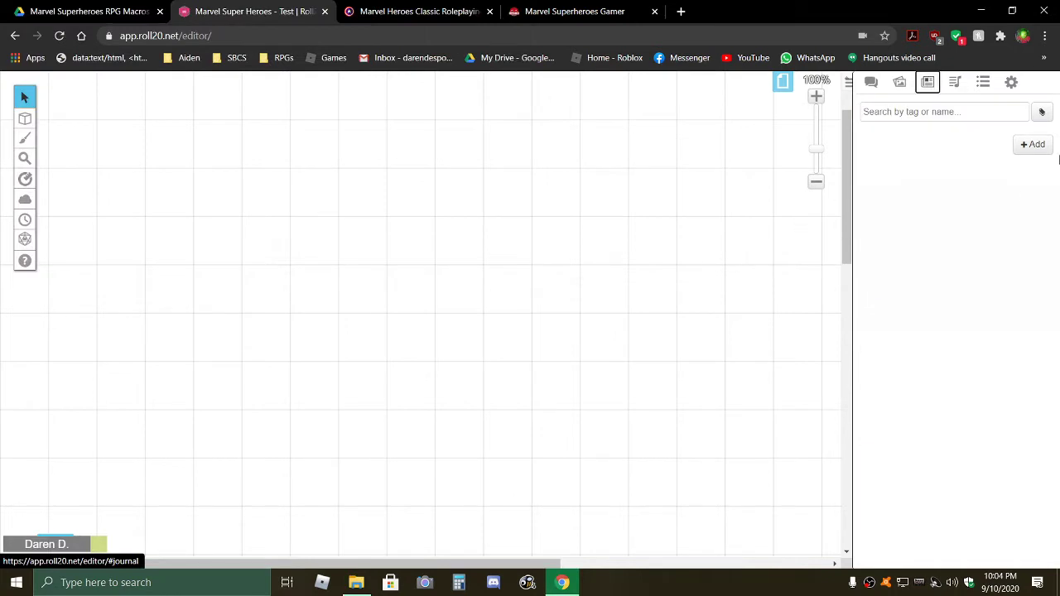
pyautogui.click(1034, 146)
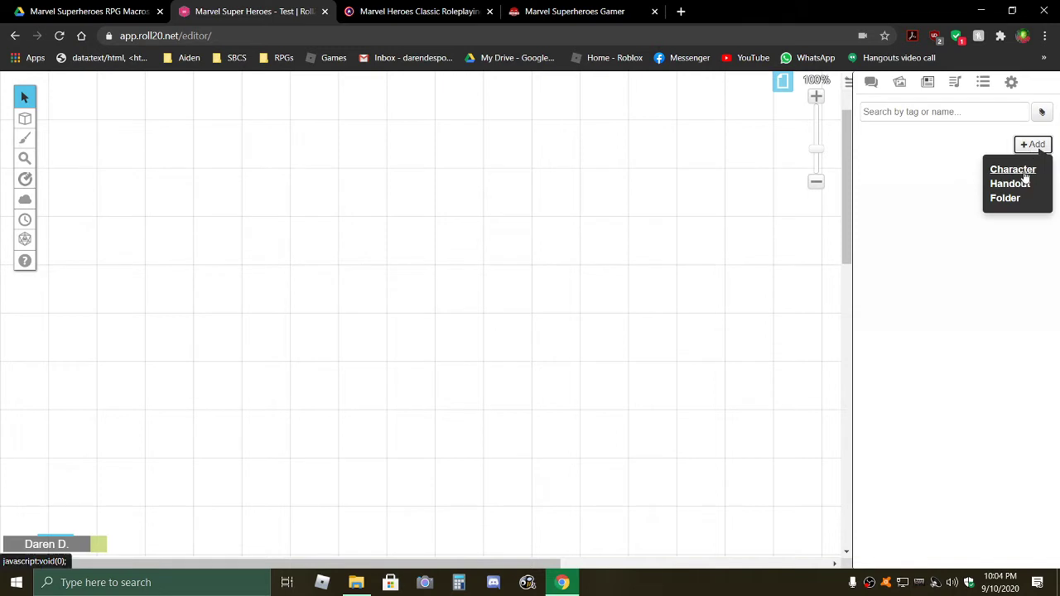
pyautogui.click(1023, 174)
pyautogui.click(955, 193)
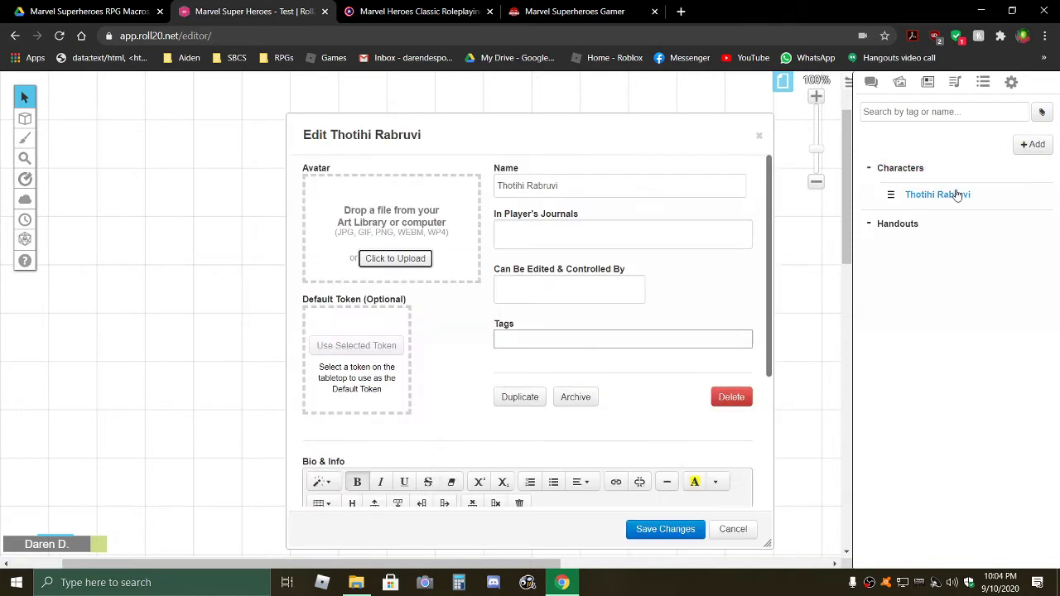
pyautogui.moveTo(584, 195); pyautogui.dragTo(464, 197)
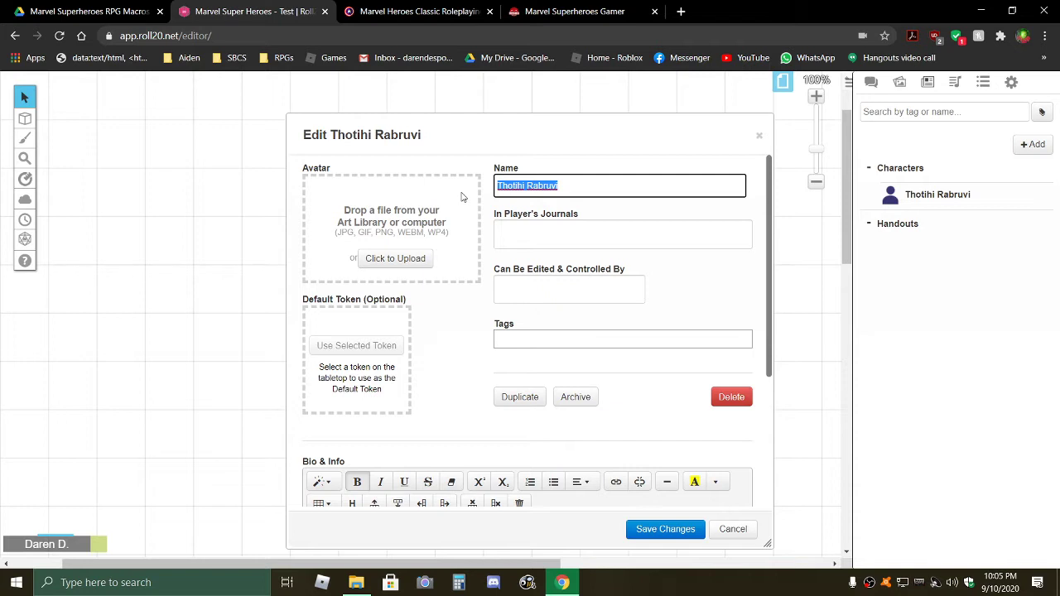
pyautogui.write('Judge')
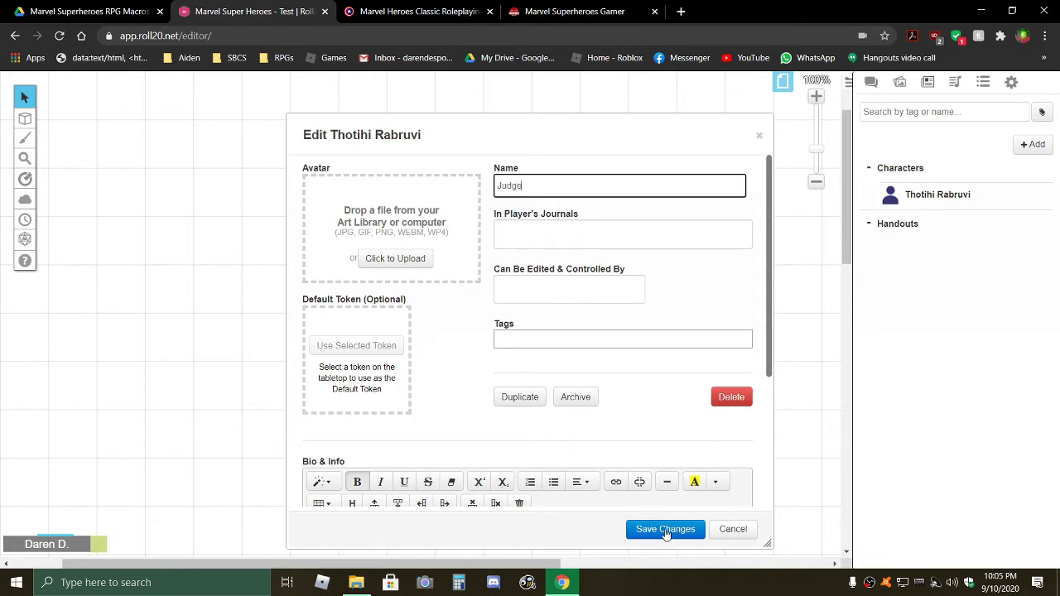
pyautogui.click(665, 530)
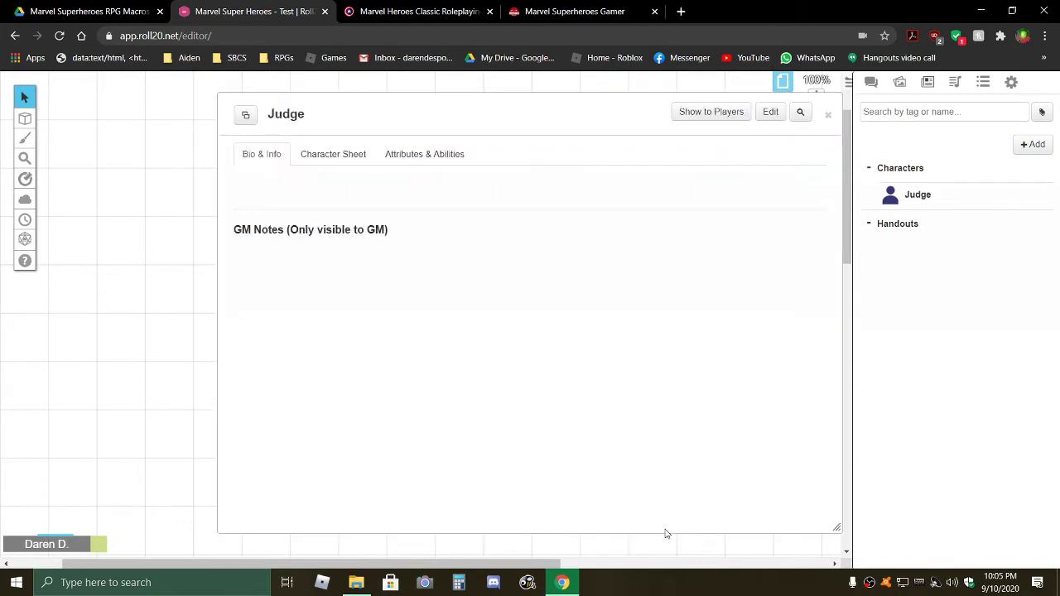
# On the Judge's character sheet, set the Fighting, Agility, Strength and Endurance ranks to Typical.
pyautogui.click(348, 164)
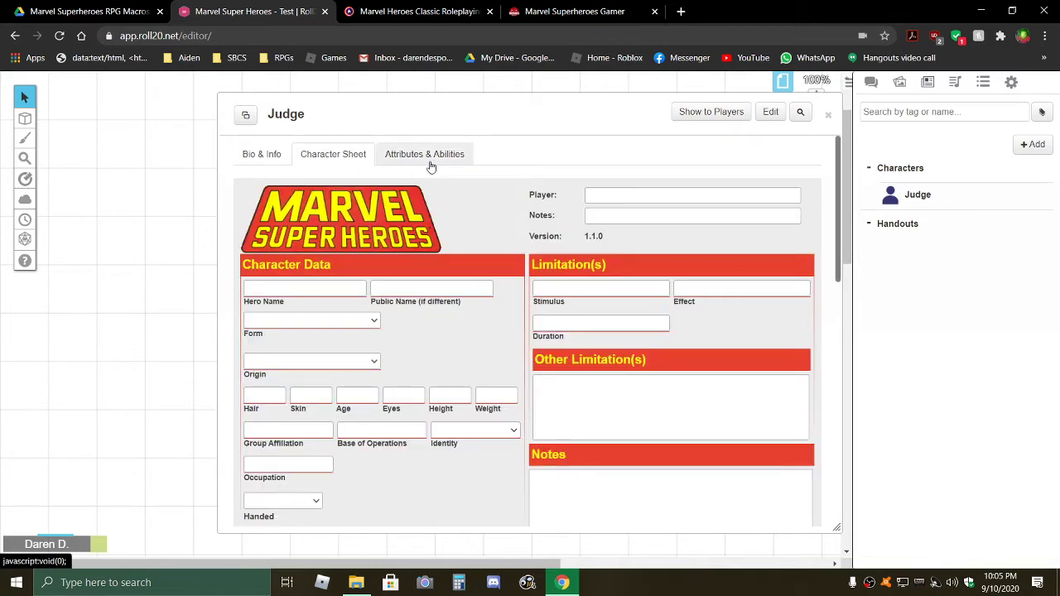
pyautogui.scroll(-5, 354, 308)
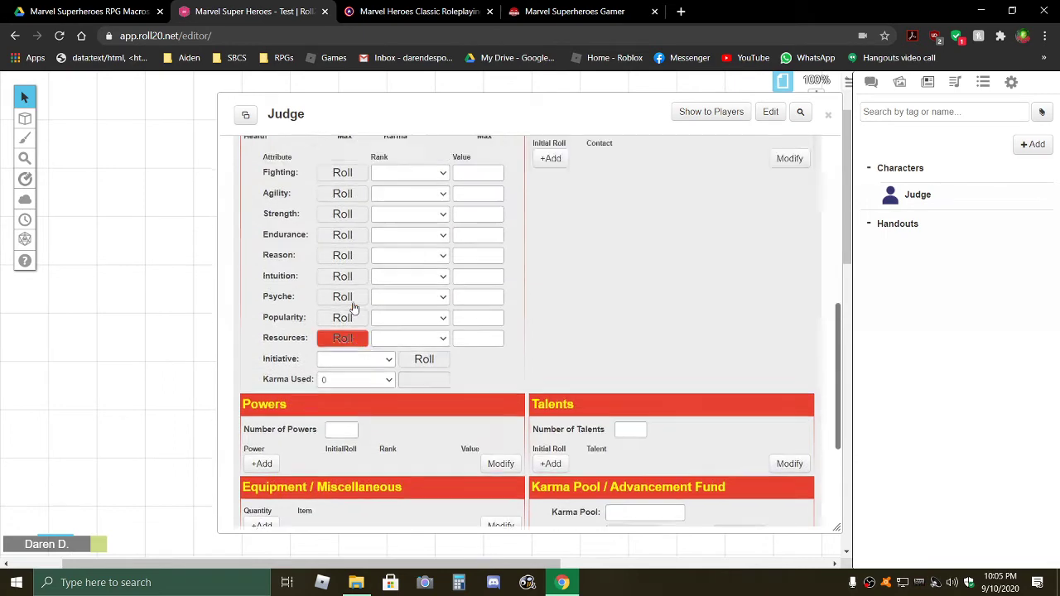
pyautogui.scroll(3, 353, 308)
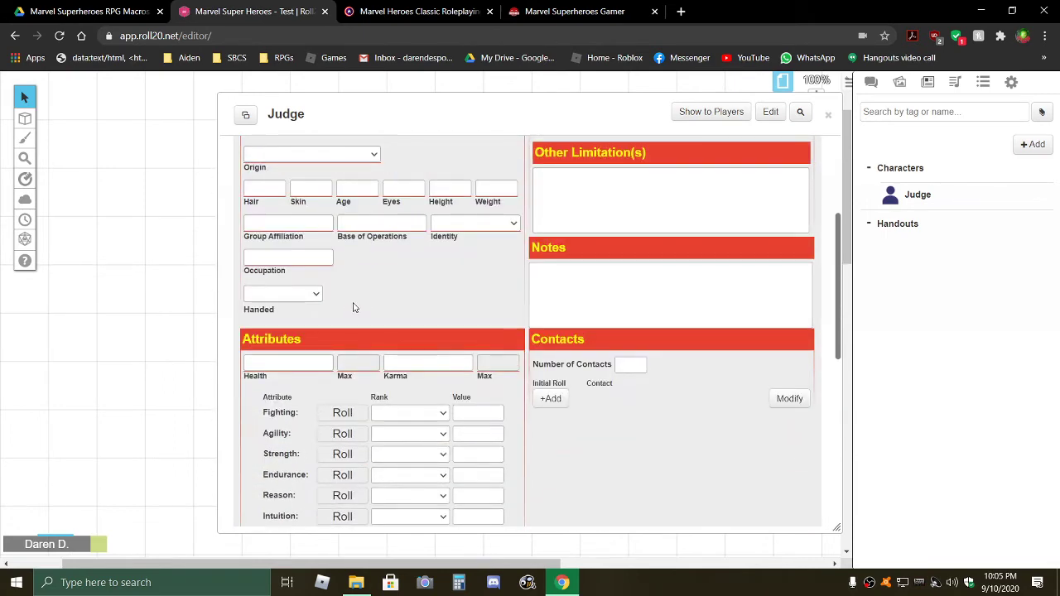
pyautogui.scroll(-3, 353, 308)
pyautogui.scroll(2, 414, 286)
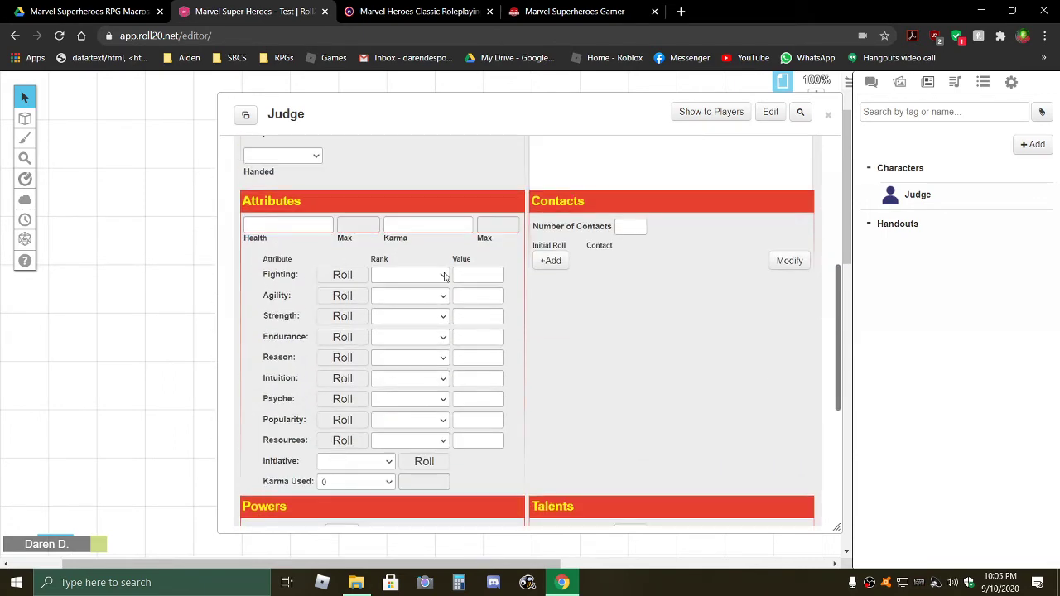
pyautogui.click(443, 275)
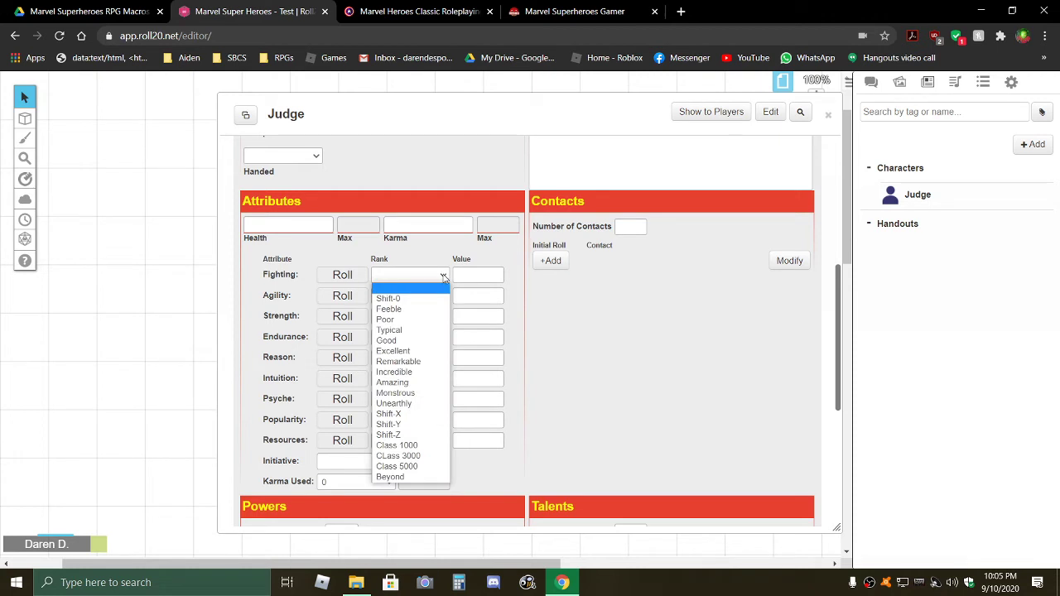
pyautogui.click(424, 329)
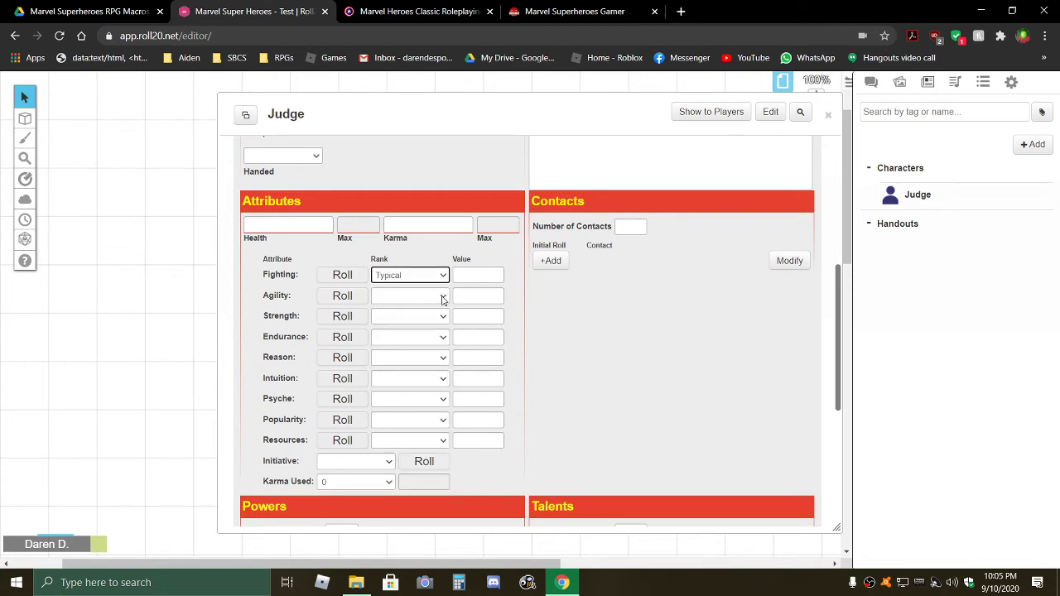
pyautogui.click(467, 275)
pyautogui.click(442, 297)
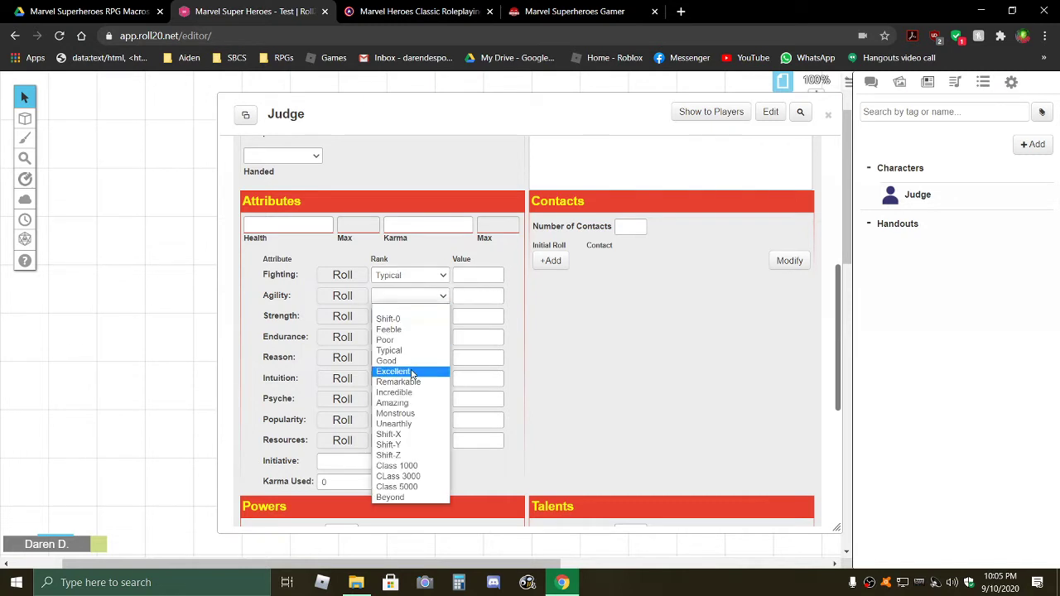
pyautogui.click(405, 347)
pyautogui.click(446, 317)
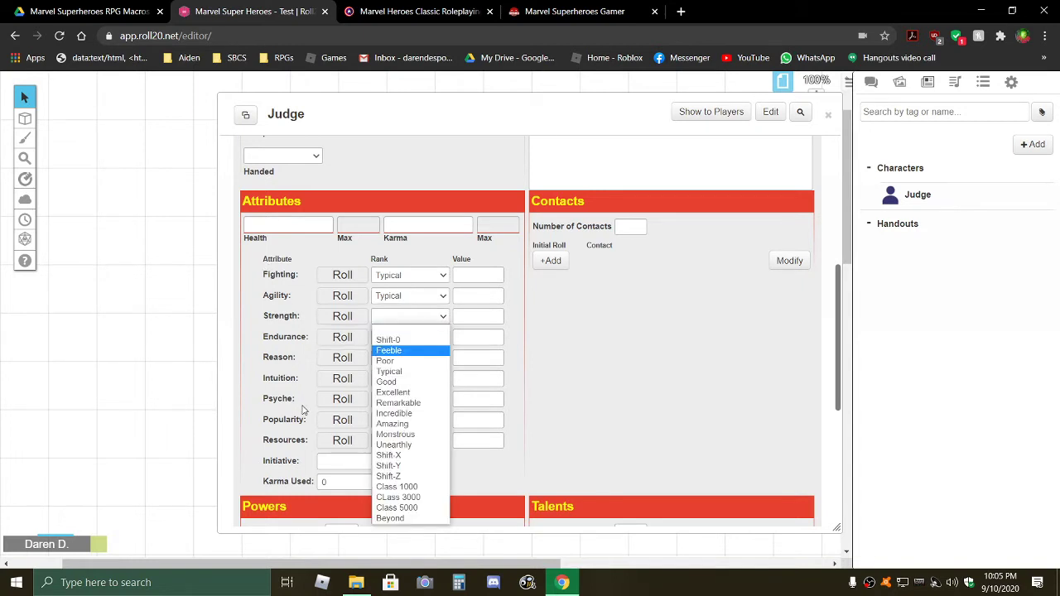
pyautogui.click(413, 371)
pyautogui.click(441, 339)
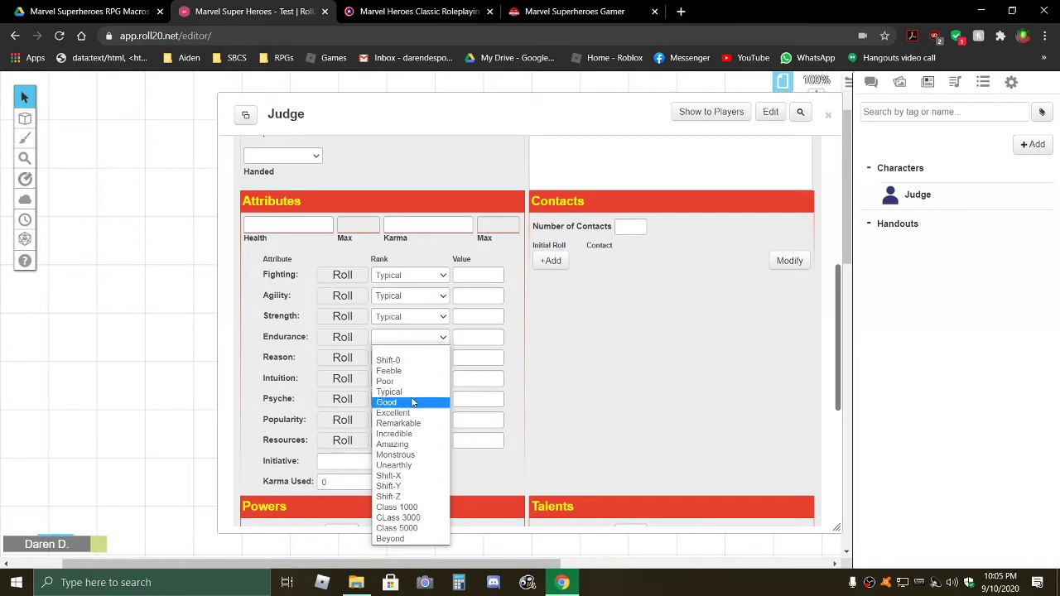
pyautogui.click(410, 392)
# Set the Judge's Reason, Intuition, Psyche, Popularity and Resources ranks to Typical.
pyautogui.click(441, 360)
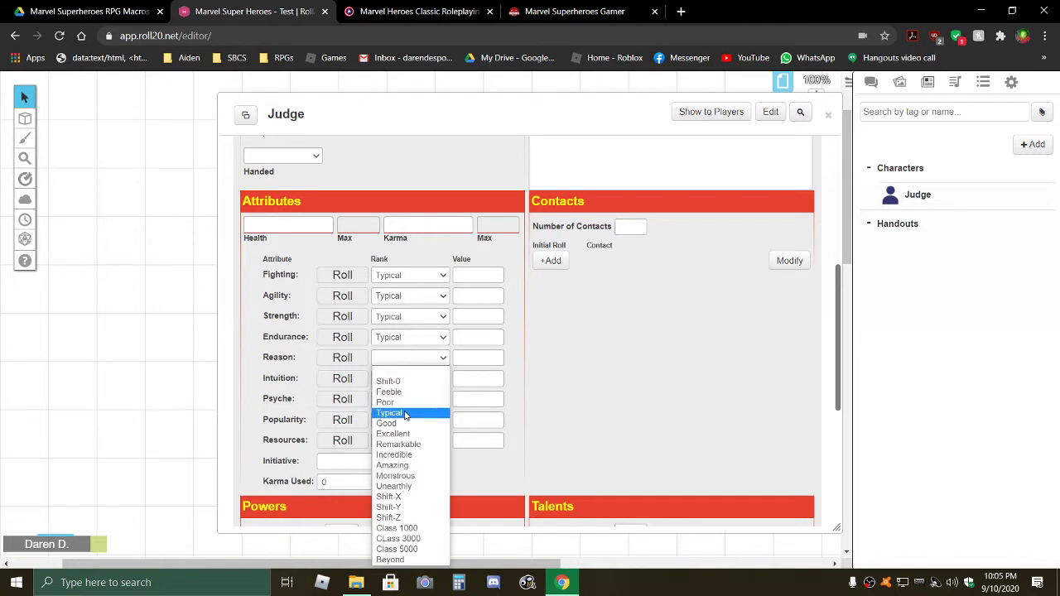
pyautogui.click(409, 412)
pyautogui.click(441, 380)
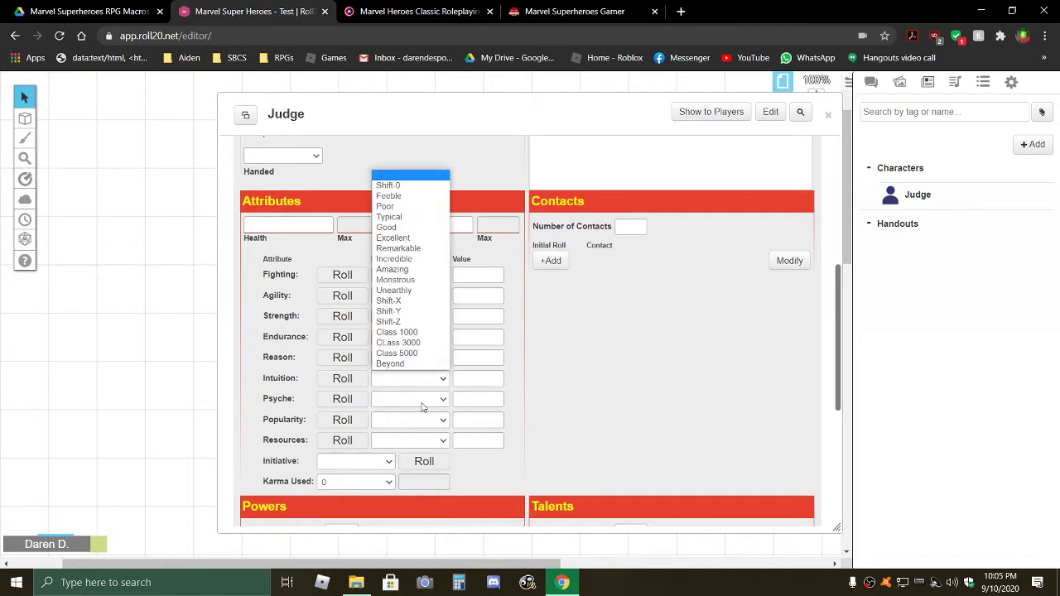
pyautogui.click(390, 216)
pyautogui.click(443, 402)
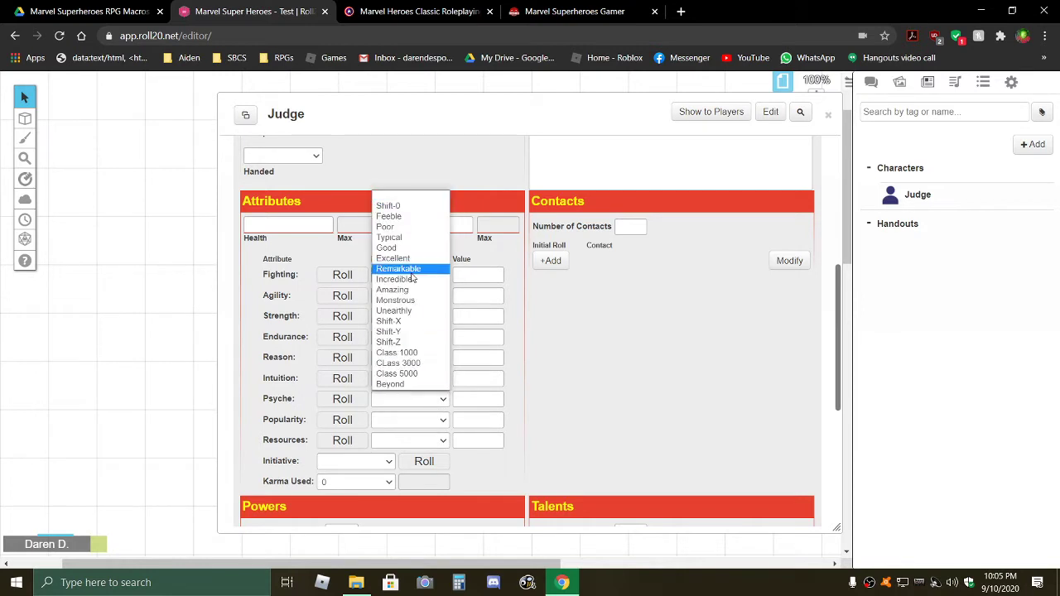
pyautogui.click(389, 237)
pyautogui.click(439, 423)
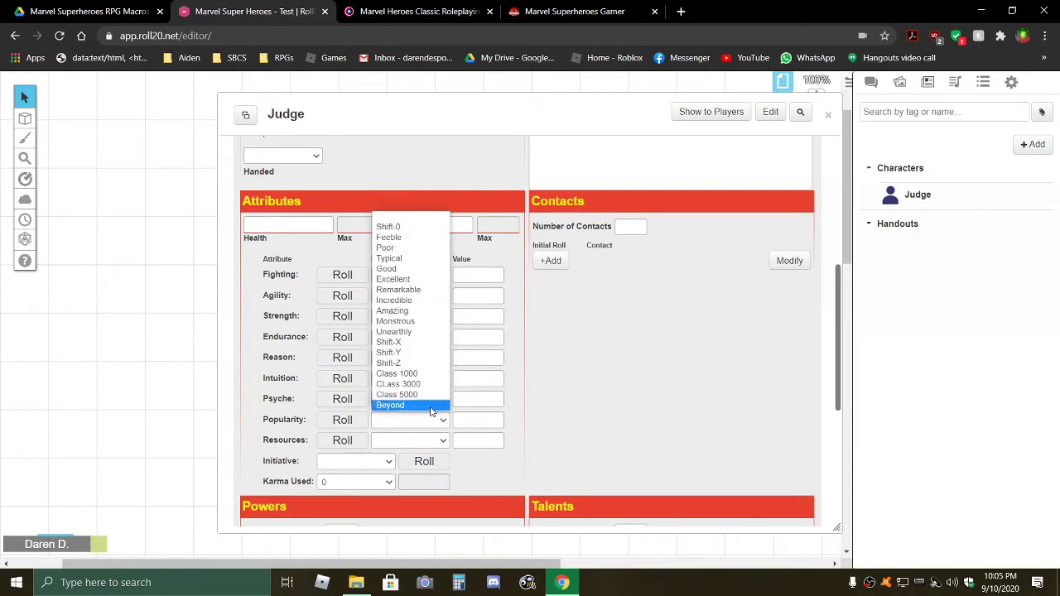
pyautogui.click(389, 259)
pyautogui.click(445, 445)
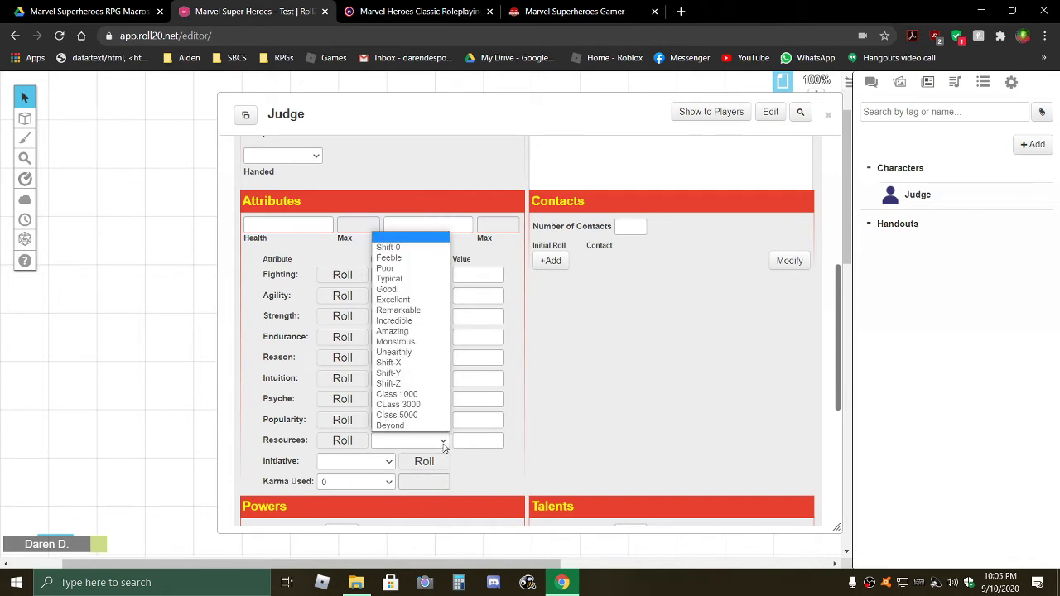
pyautogui.click(401, 279)
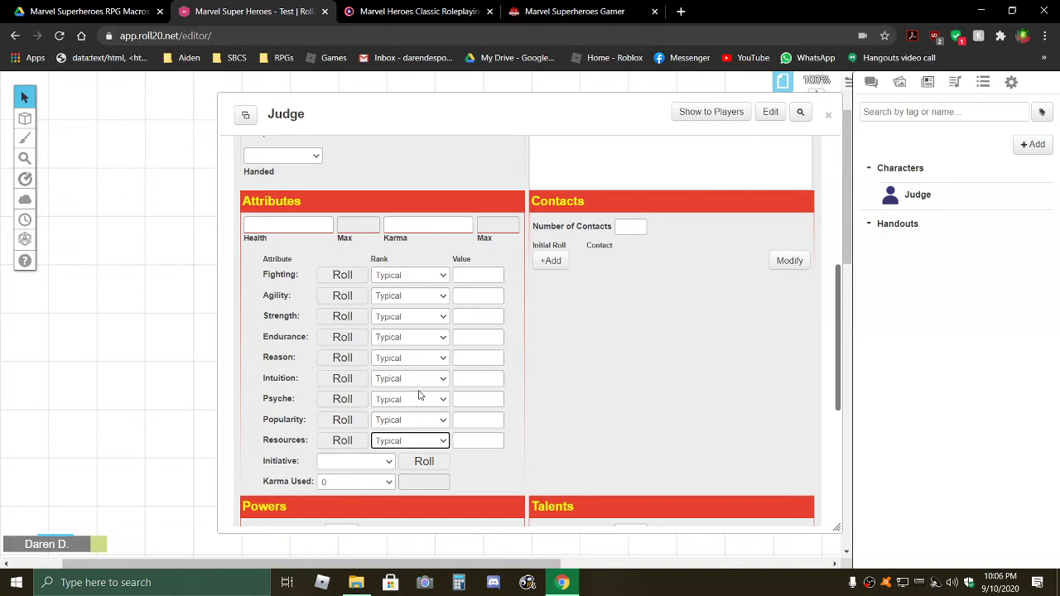
# Set the Judge's Initiative modifier to 0.
pyautogui.scroll(-1, 419, 396)
pyautogui.click(388, 393)
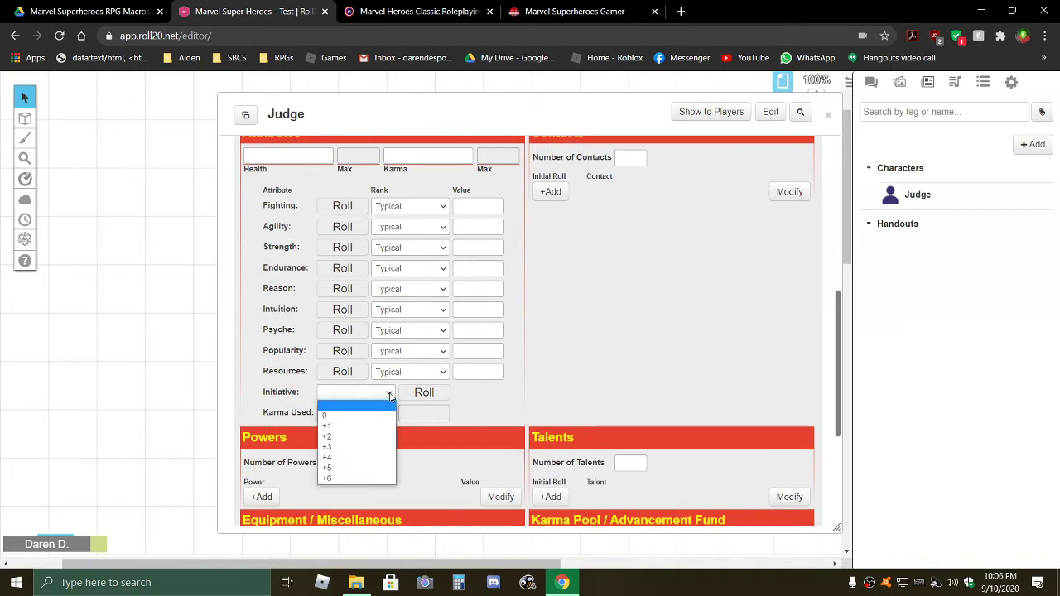
pyautogui.click(368, 414)
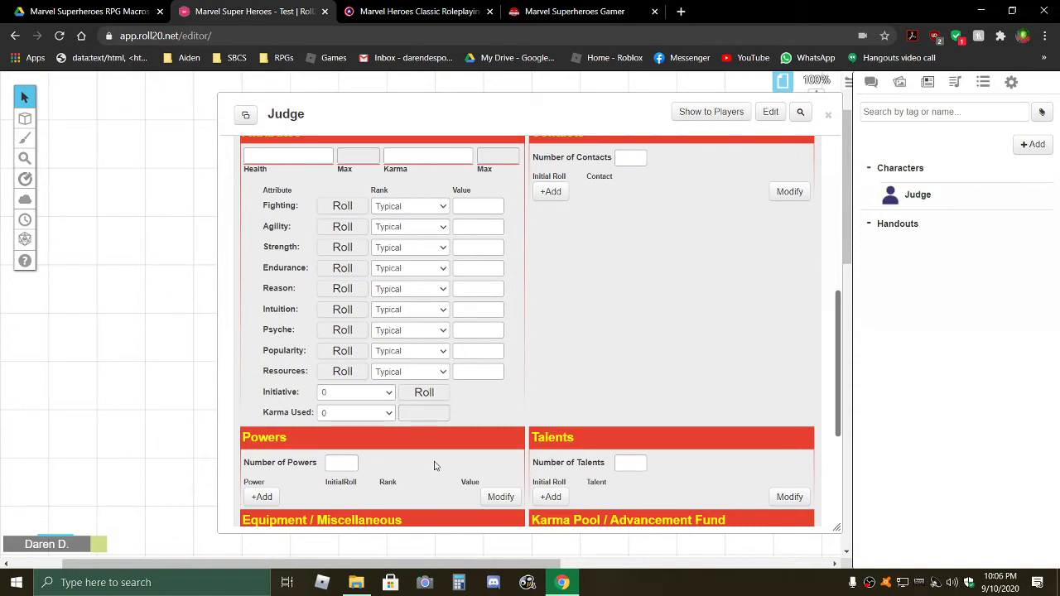
# Duplicate the Judge character and close its edit dialog.
pyautogui.scroll(-2, 433, 464)
pyautogui.scroll(2, 433, 465)
pyautogui.scroll(2, 433, 466)
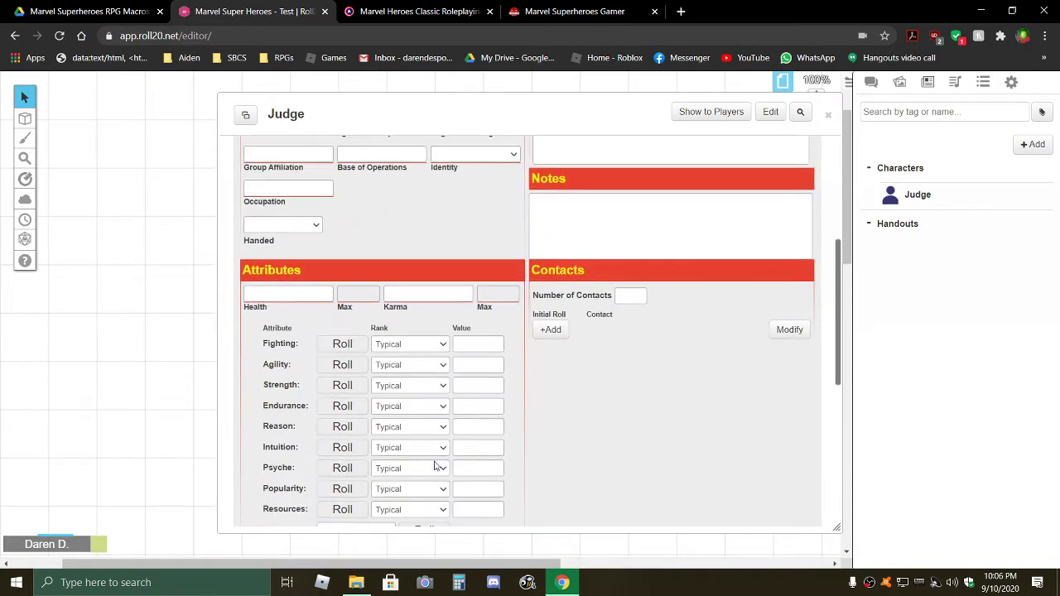
pyautogui.scroll(4, 486, 321)
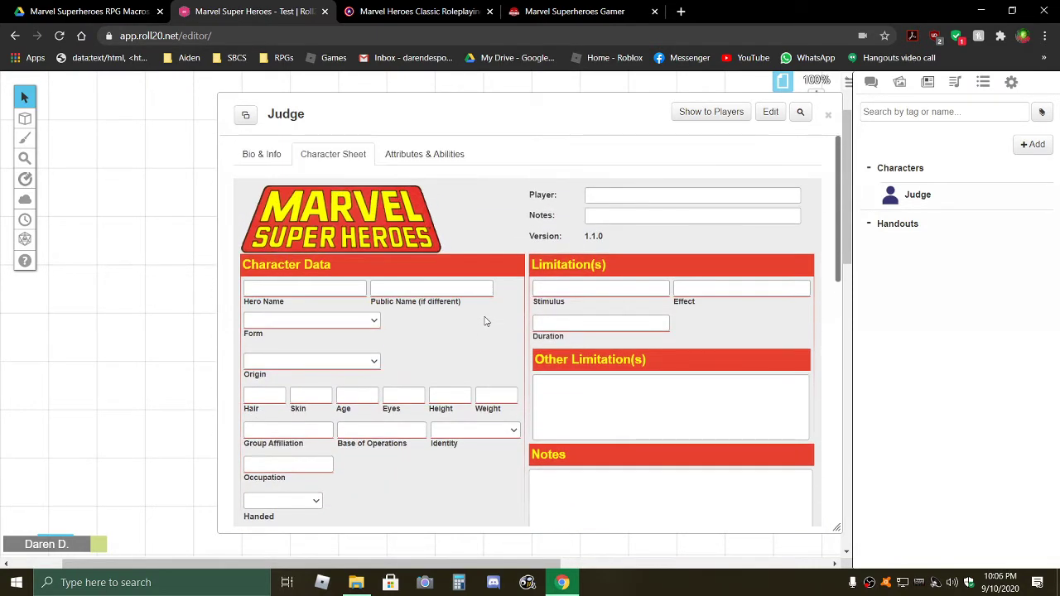
pyautogui.click(768, 111)
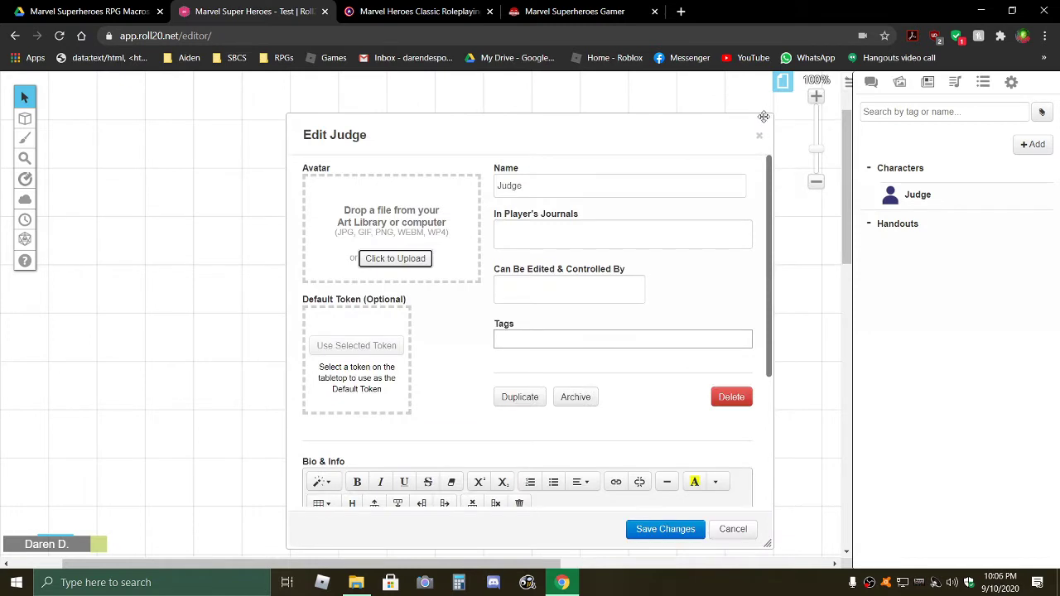
pyautogui.click(504, 398)
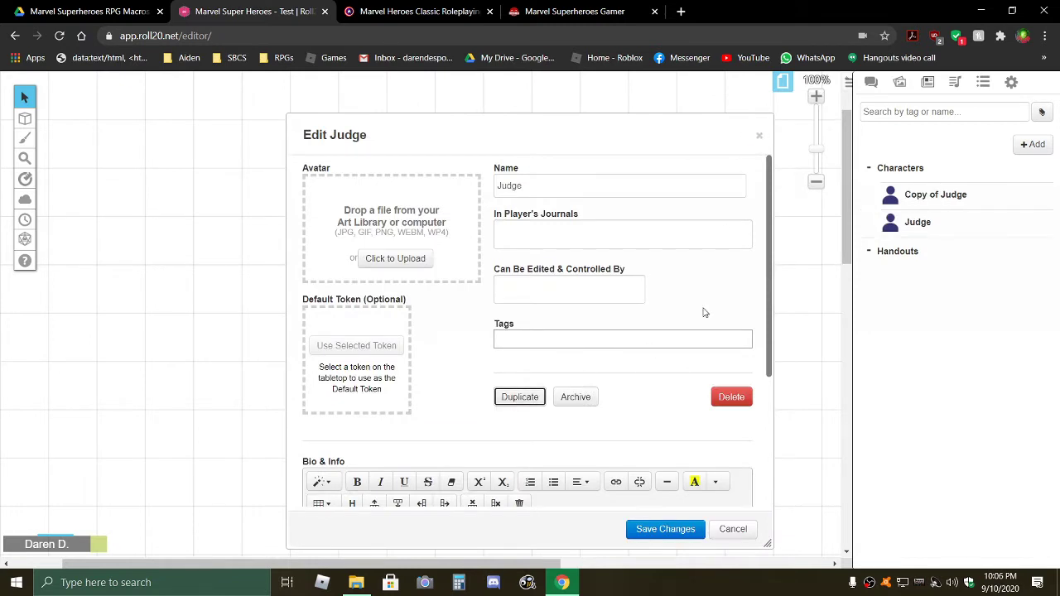
pyautogui.click(758, 137)
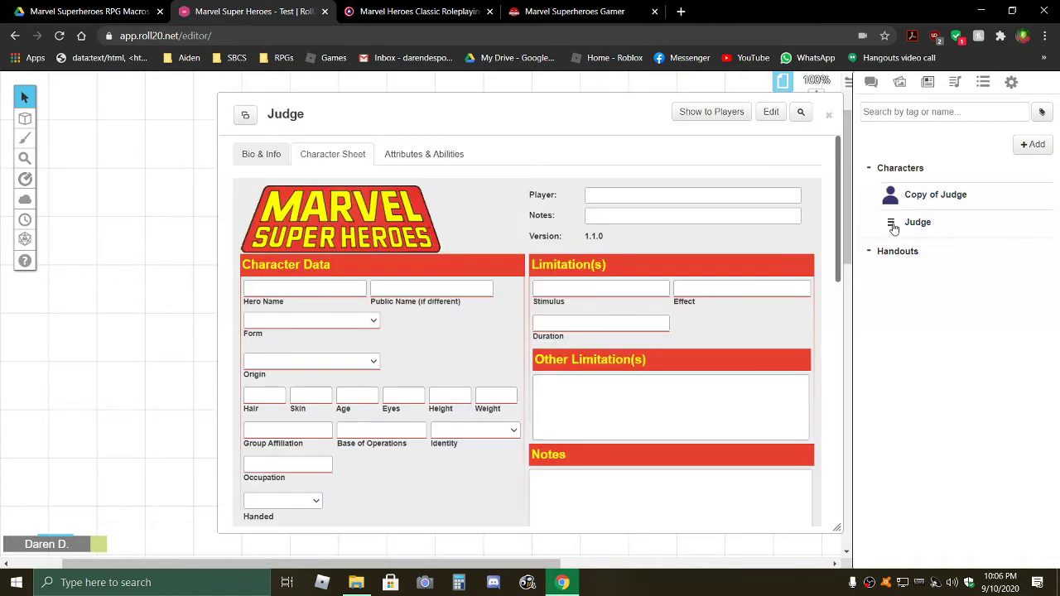
# Move the Judge character out of the Characters folder to the top of the journal and rename Copy of Judge as Hero.
pyautogui.moveTo(892, 226); pyautogui.dragTo(874, 168)
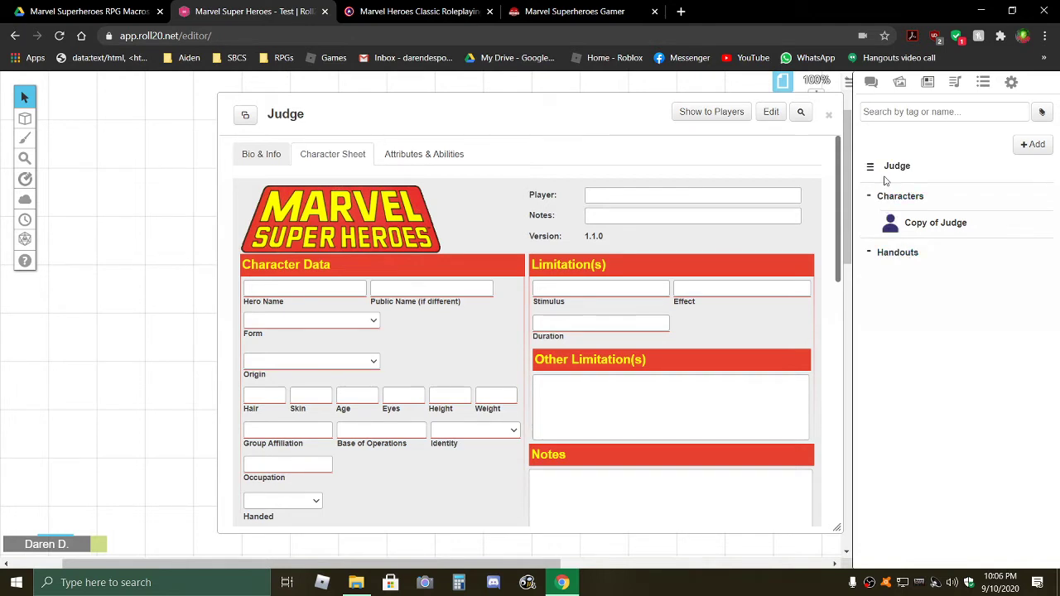
pyautogui.click(933, 225)
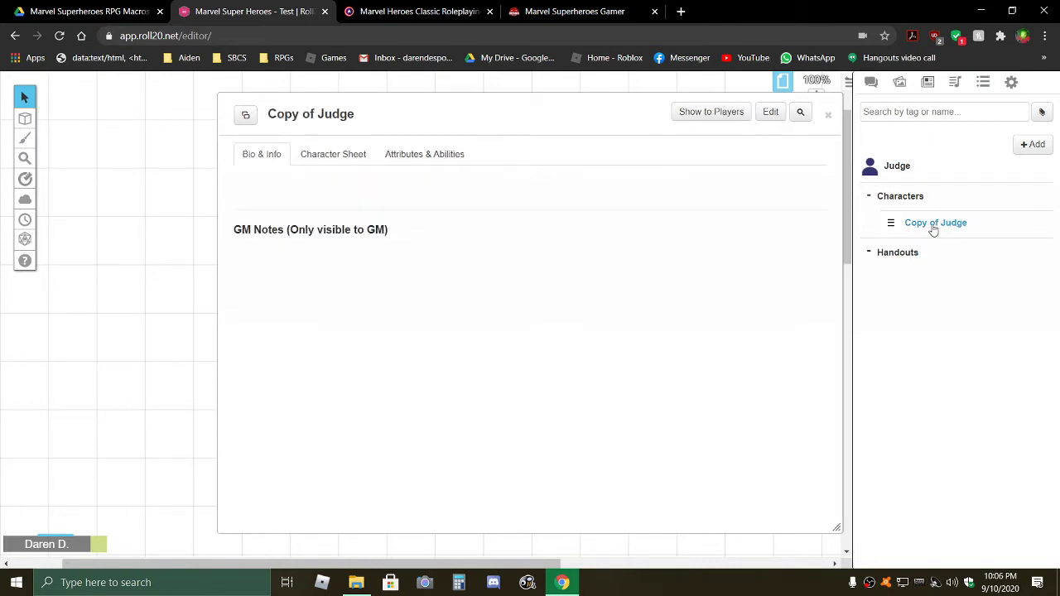
pyautogui.click(769, 113)
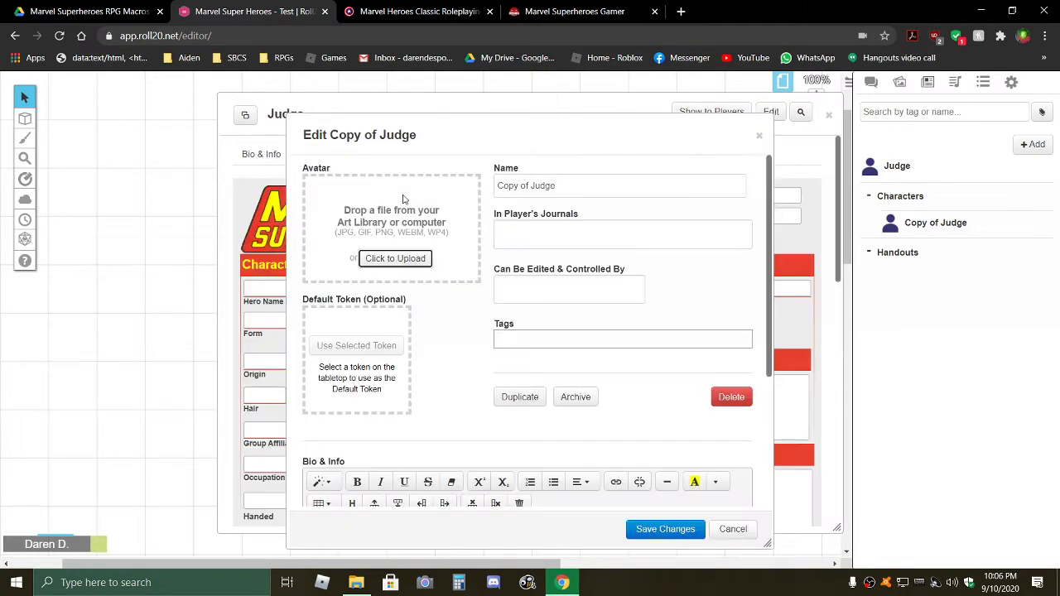
pyautogui.moveTo(585, 185); pyautogui.dragTo(369, 193)
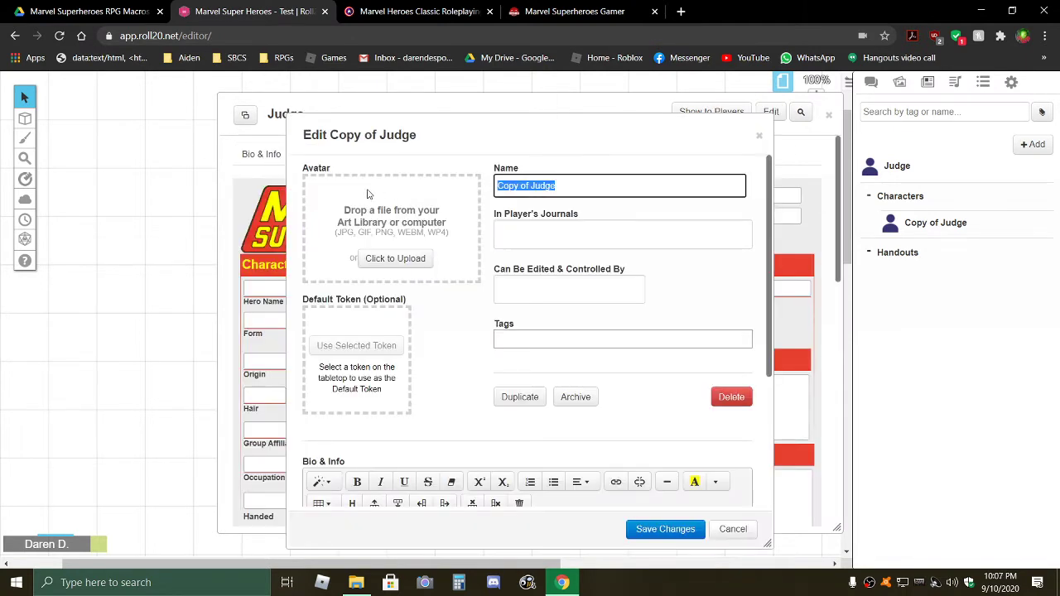
pyautogui.write('Hero')
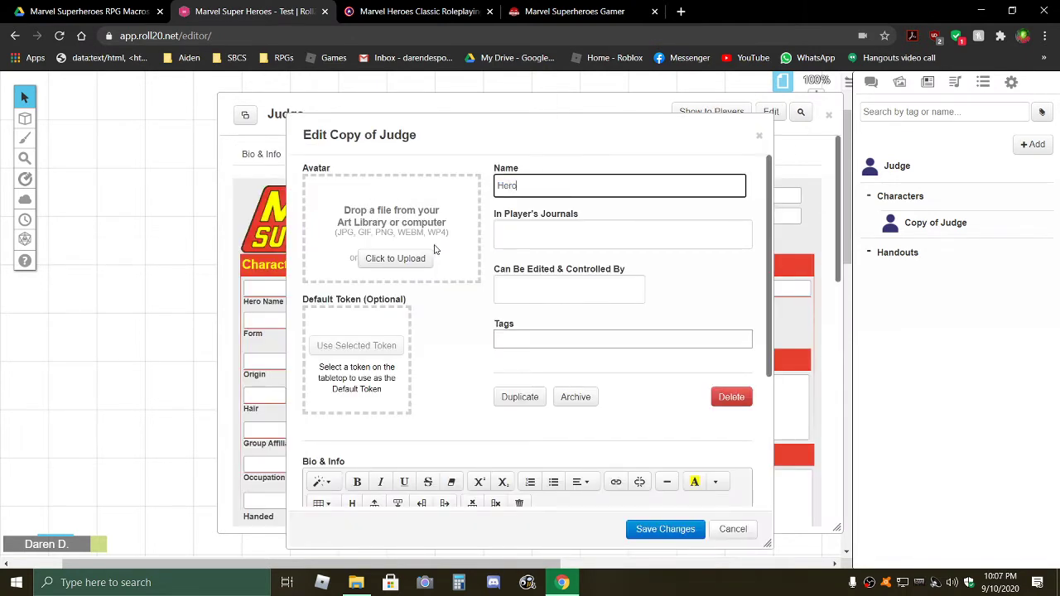
# Duplicate the Hero character five times and save its changes.
pyautogui.click(520, 398)
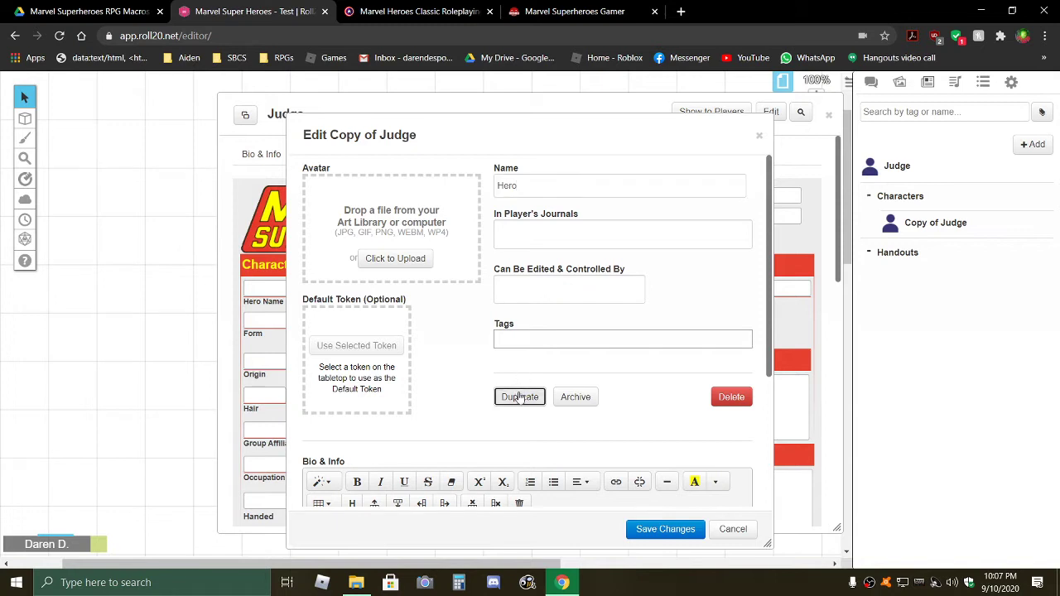
pyautogui.click(520, 398)
pyautogui.click(520, 398)
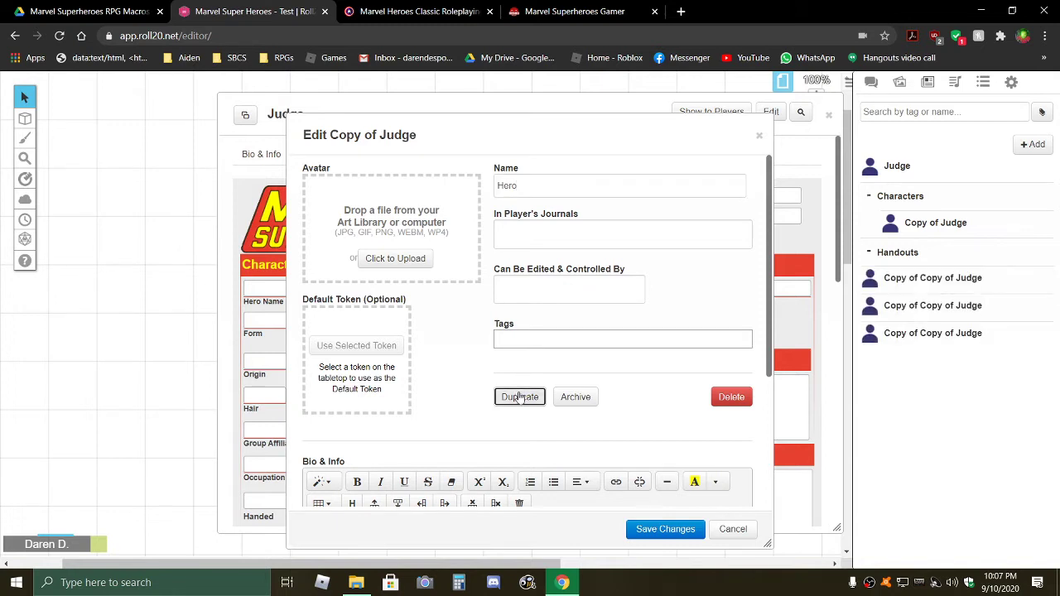
pyautogui.click(520, 398)
pyautogui.click(520, 397)
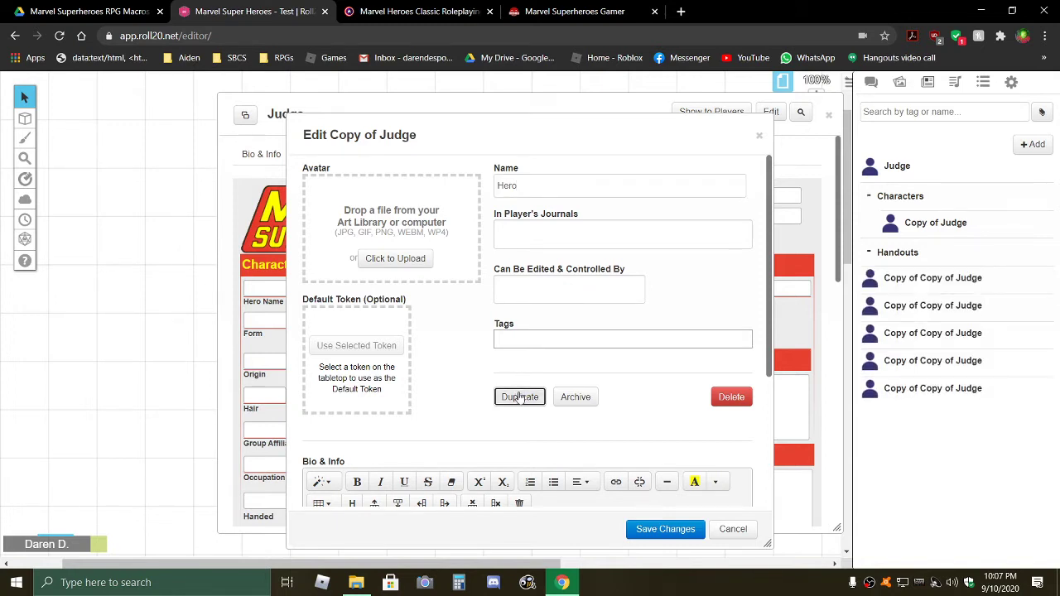
pyautogui.click(667, 529)
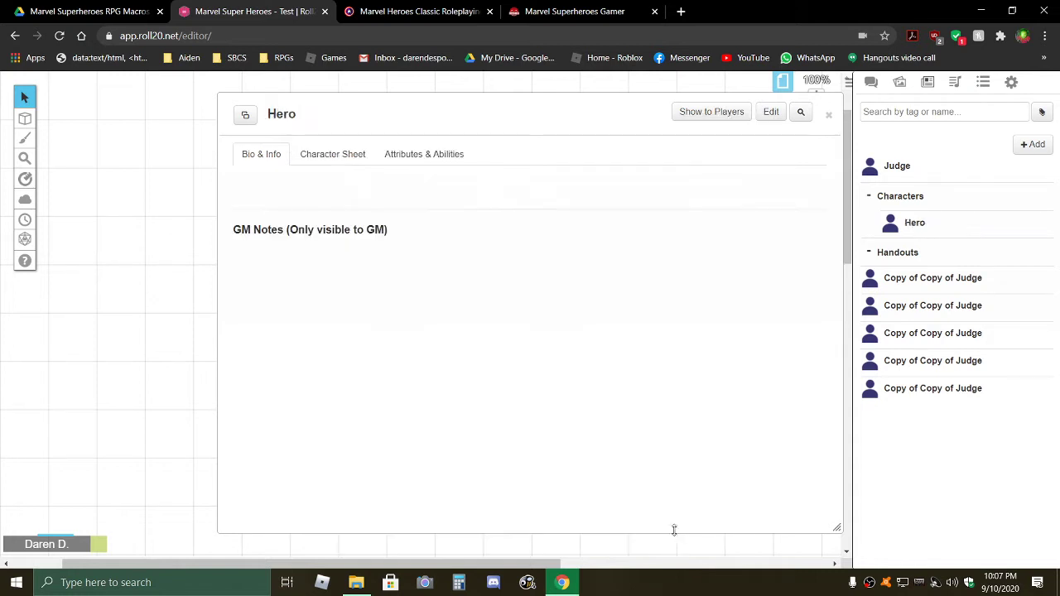
# Rename one of the Copy of Copy of Judge characters as NPC and place it above the remaining copies.
pyautogui.click(901, 284)
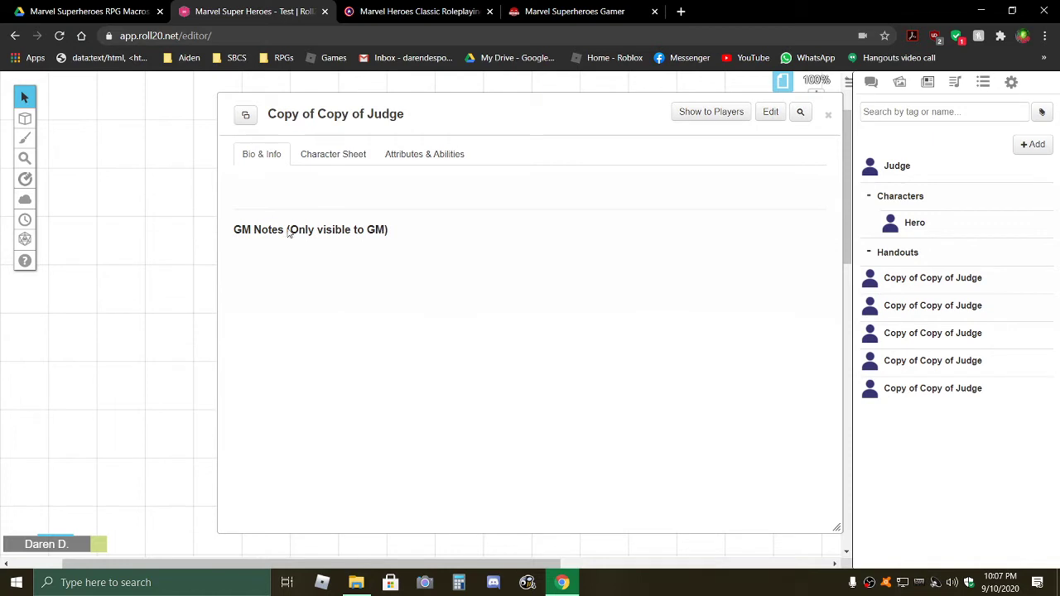
pyautogui.click(770, 111)
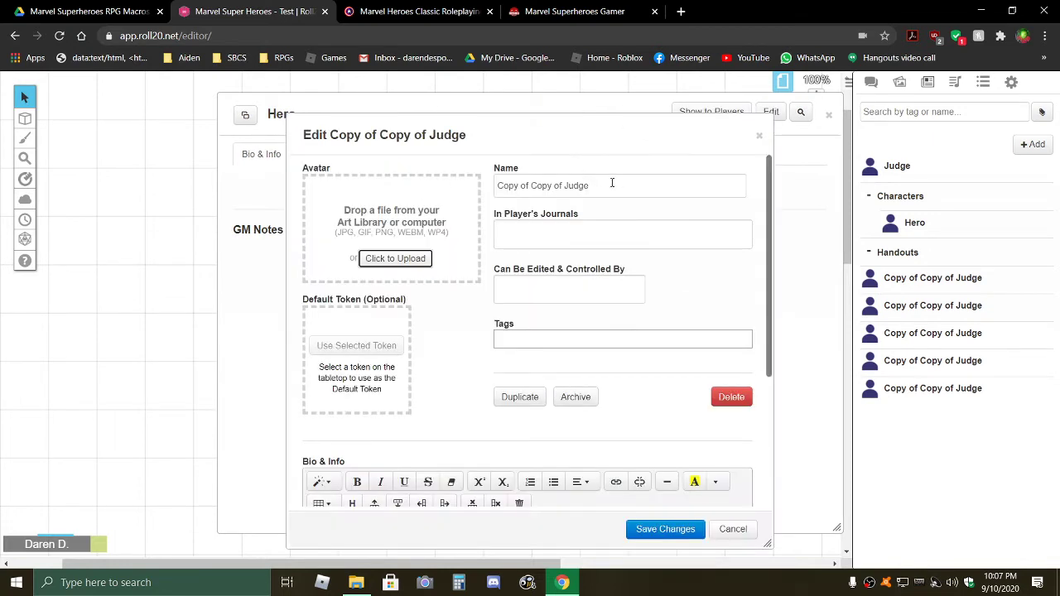
pyautogui.moveTo(612, 182); pyautogui.dragTo(323, 189)
pyautogui.write('N')
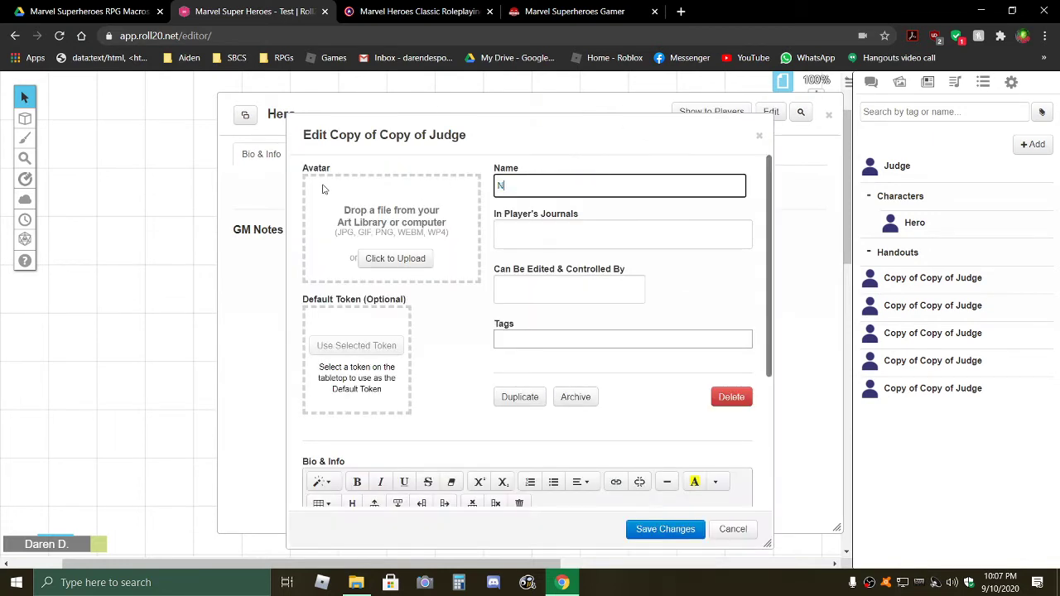
pyautogui.write('PC')
pyautogui.click(662, 536)
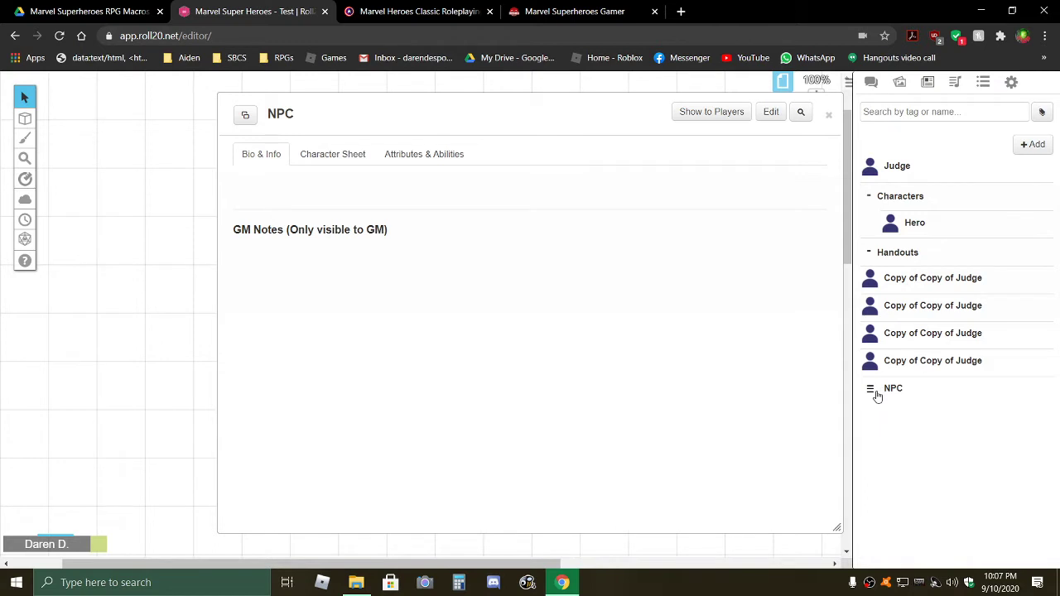
pyautogui.moveTo(876, 397); pyautogui.dragTo(893, 305)
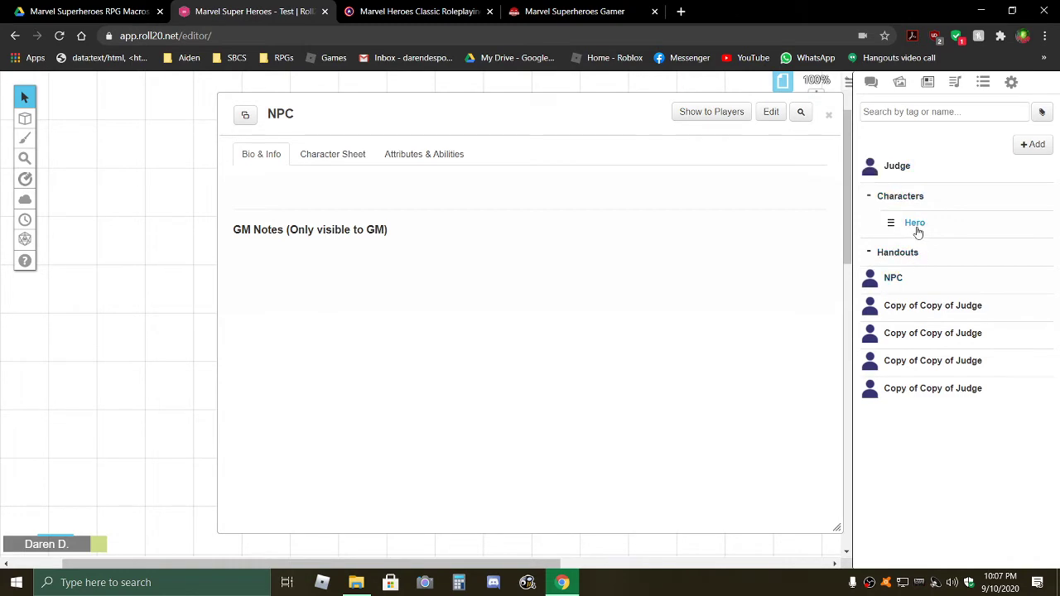
# Check the attribute ranks and Initiative on the NPC's character sheet, and close the NPC and Hero windows.
pyautogui.click(324, 155)
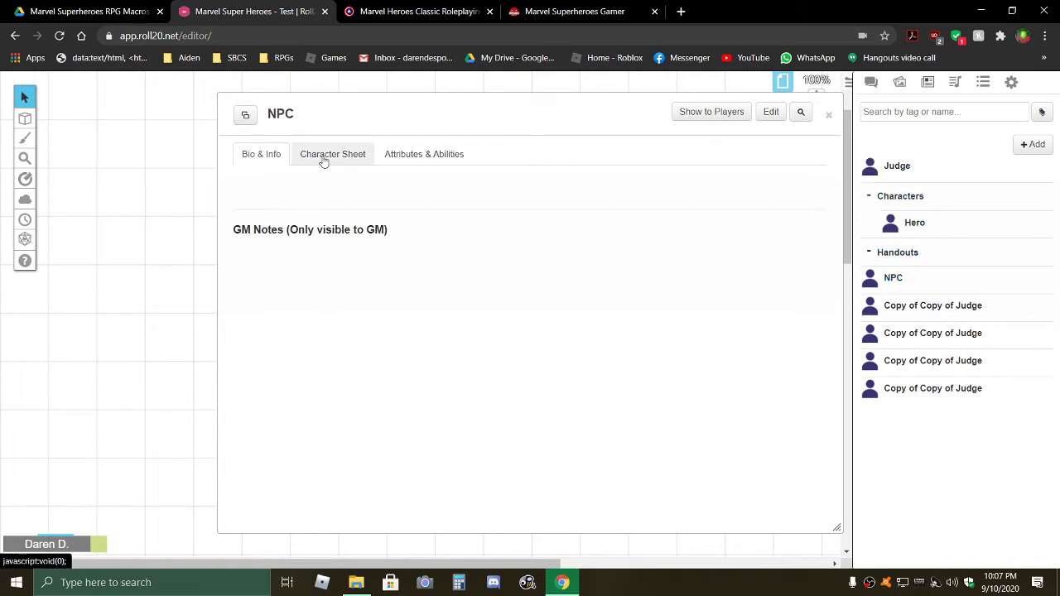
pyautogui.scroll(-3, 371, 364)
pyautogui.scroll(-4, 373, 365)
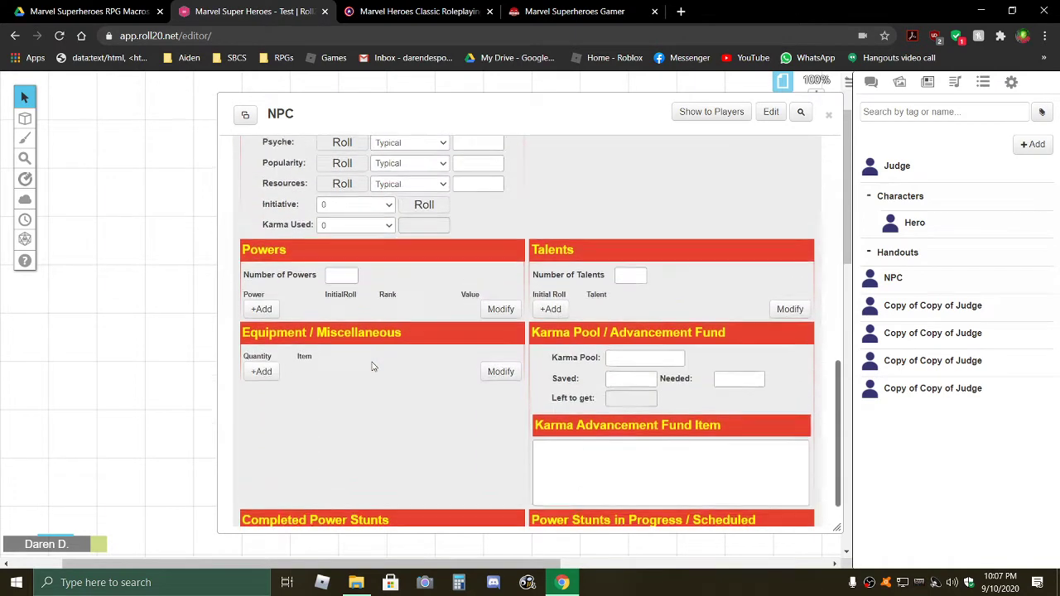
pyautogui.scroll(2, 403, 265)
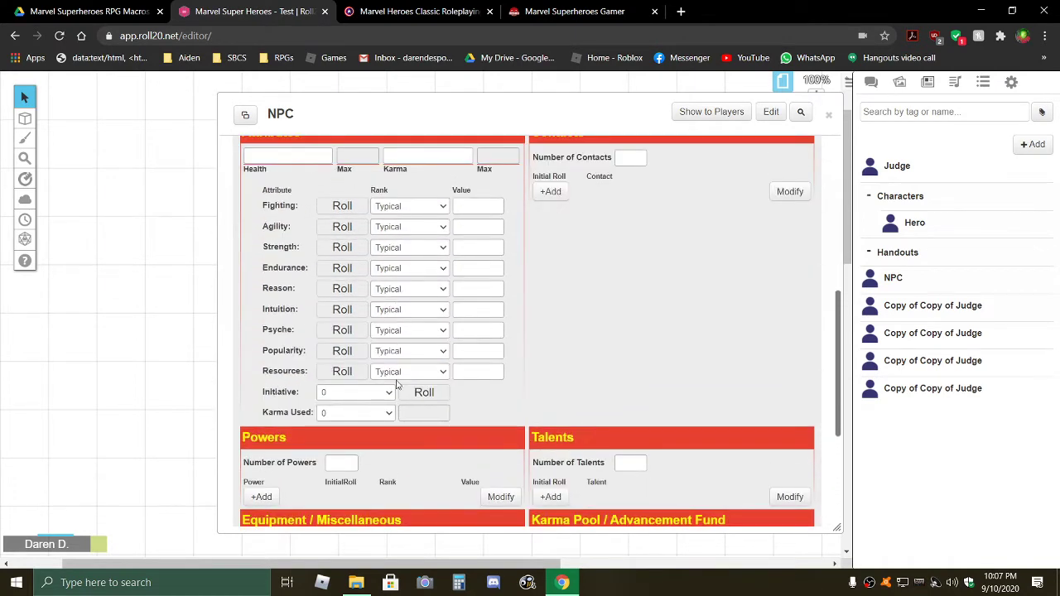
pyautogui.click(828, 114)
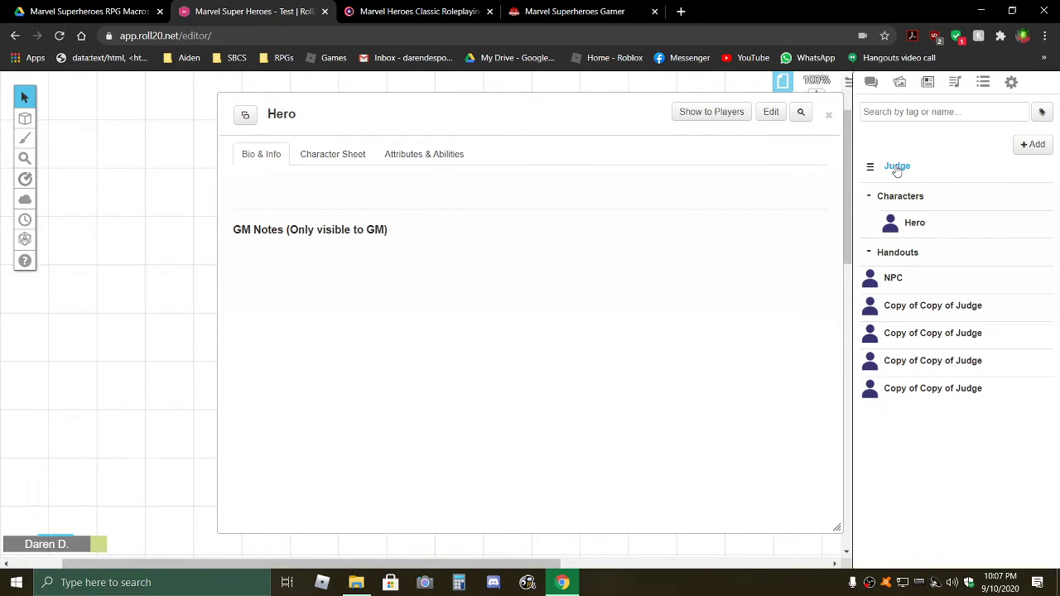
pyautogui.click(828, 114)
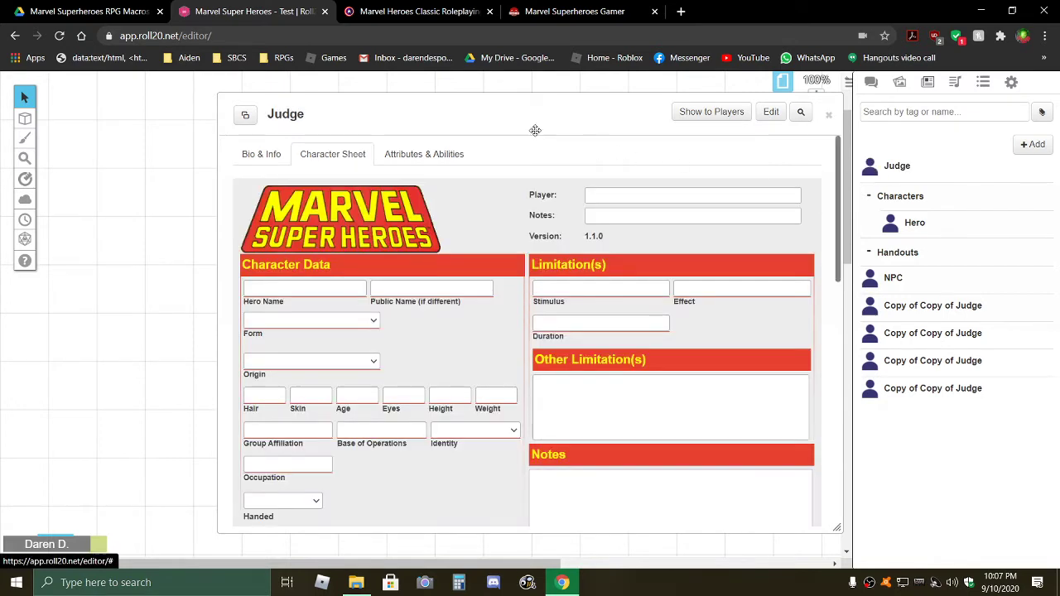
# Add four new abilities to the Judge character.
pyautogui.click(413, 158)
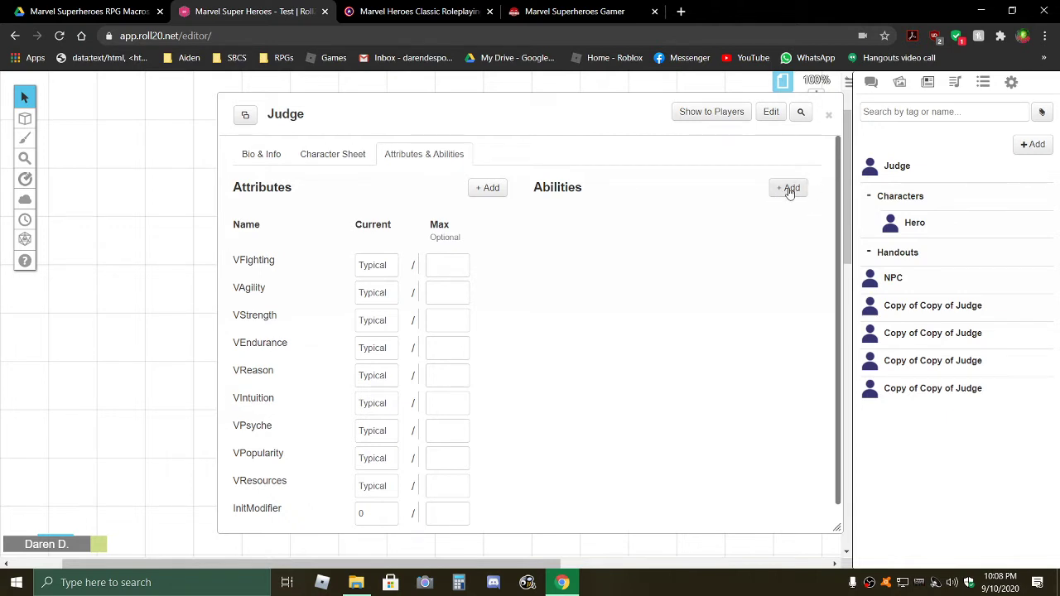
pyautogui.click(789, 189)
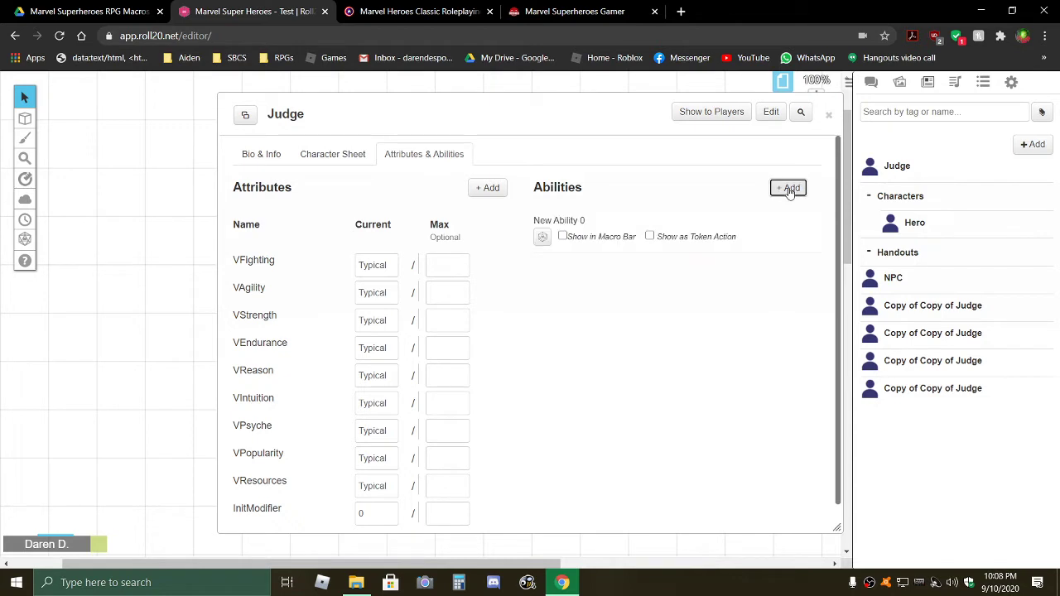
pyautogui.click(790, 190)
pyautogui.click(790, 190)
pyautogui.click(790, 190)
# Open the Judge's first new ability for editing and name it White.
pyautogui.moveTo(725, 225)
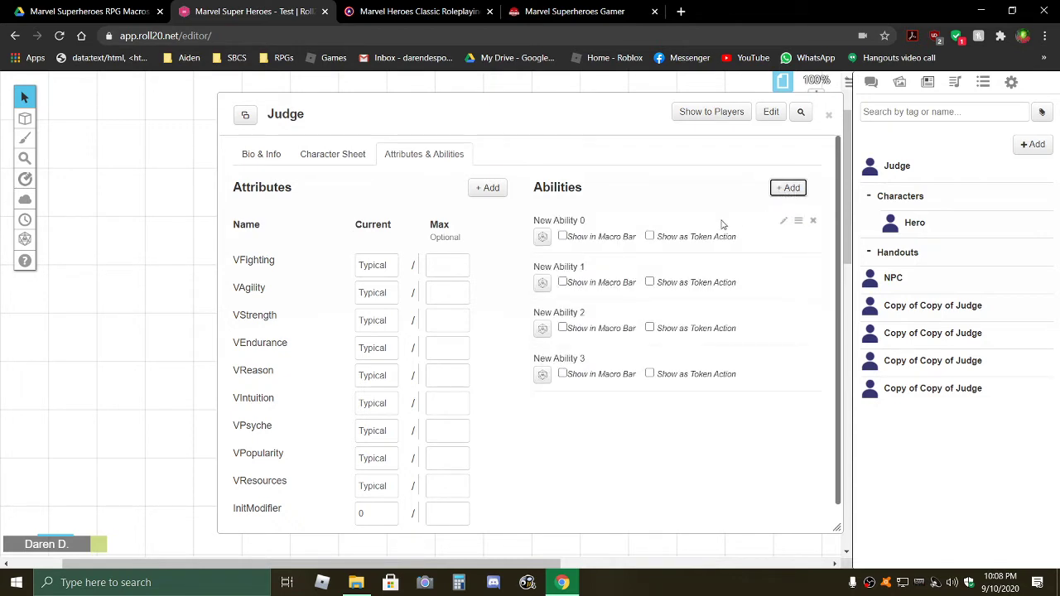
pyautogui.click(783, 225)
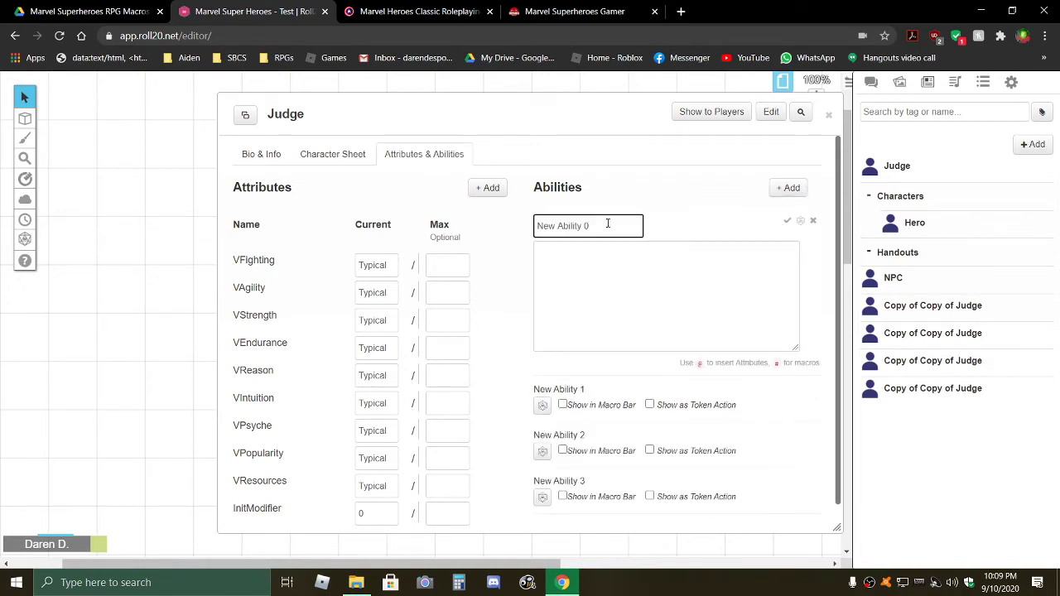
pyautogui.moveTo(607, 223); pyautogui.dragTo(493, 238)
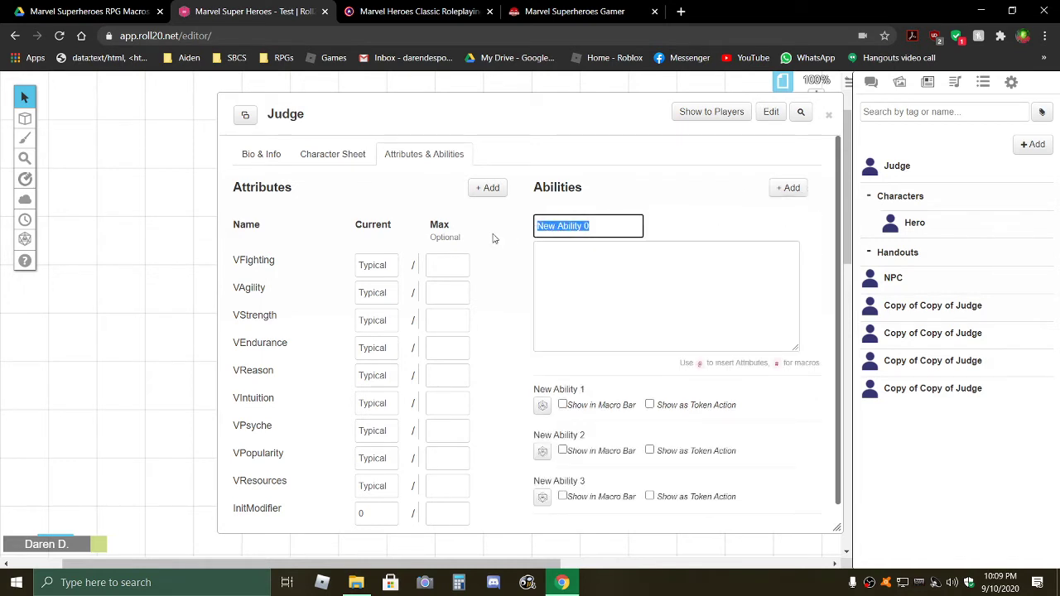
pyautogui.write('White')
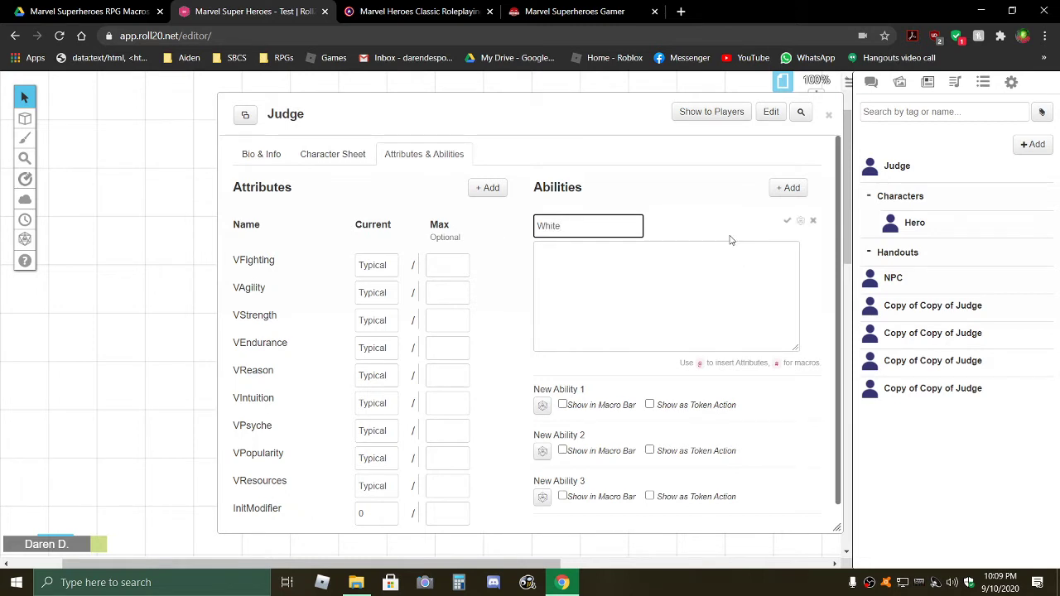
pyautogui.click(730, 239)
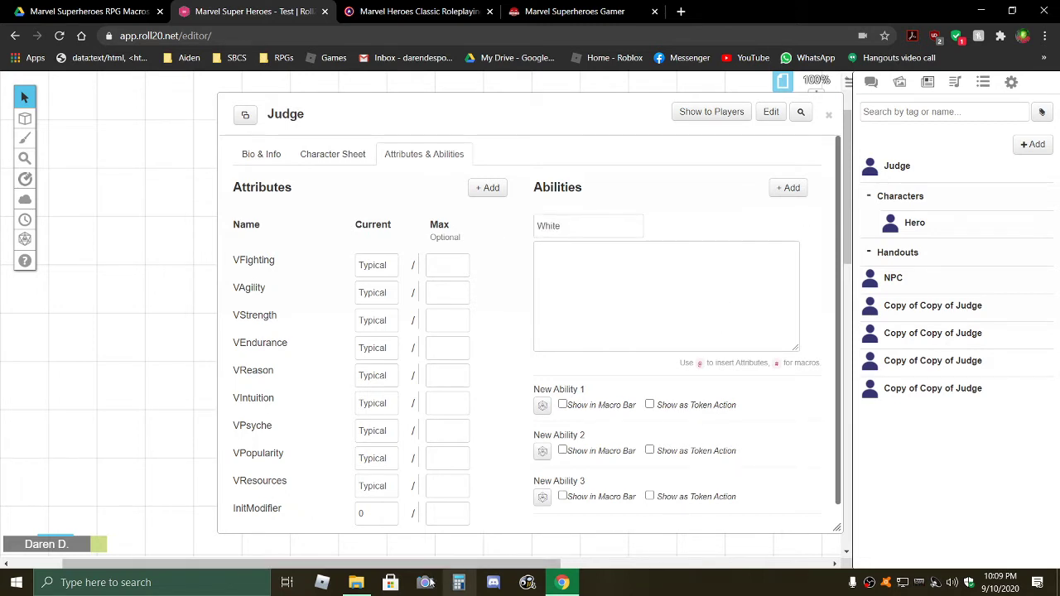
# Switch to File Explorer and open Macros 1 - Ability Macros for Hidden Judge Character.rtf in WordPad, making WordPad the default for .rtf files.
pyautogui.click(355, 583)
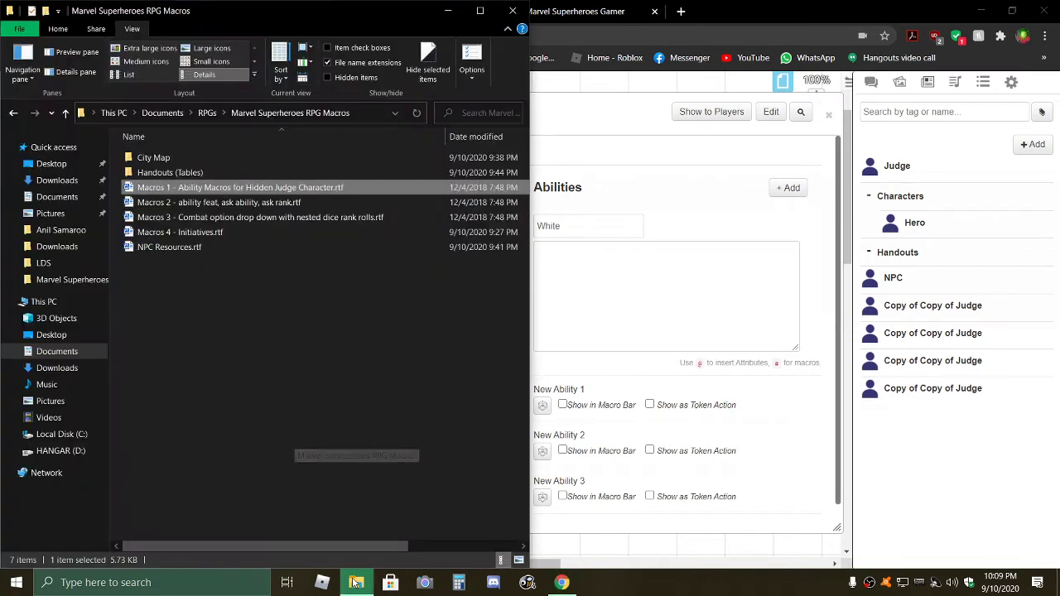
pyautogui.rightClick(197, 192)
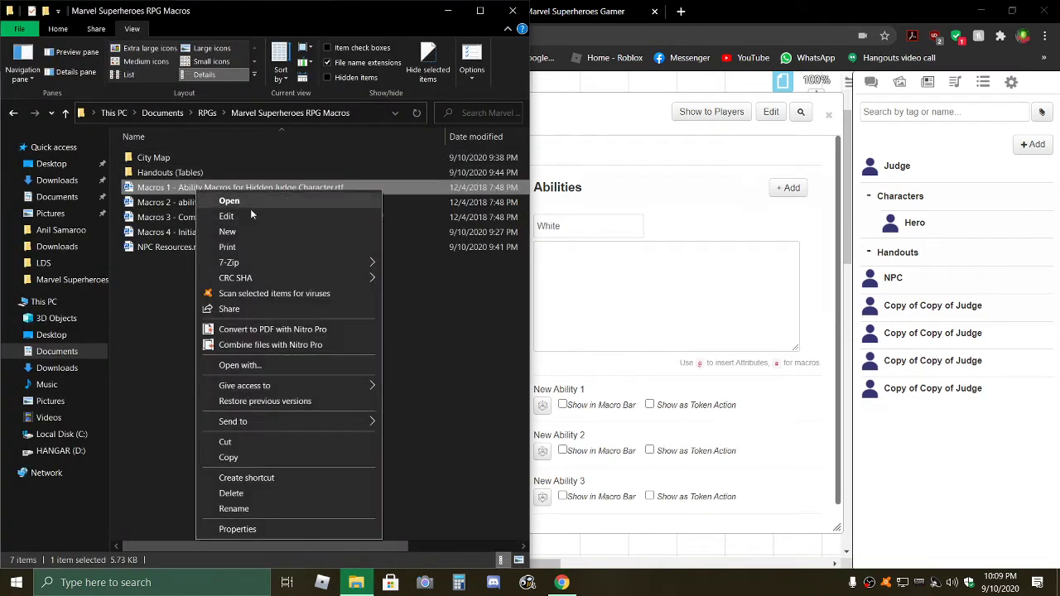
pyautogui.click(340, 364)
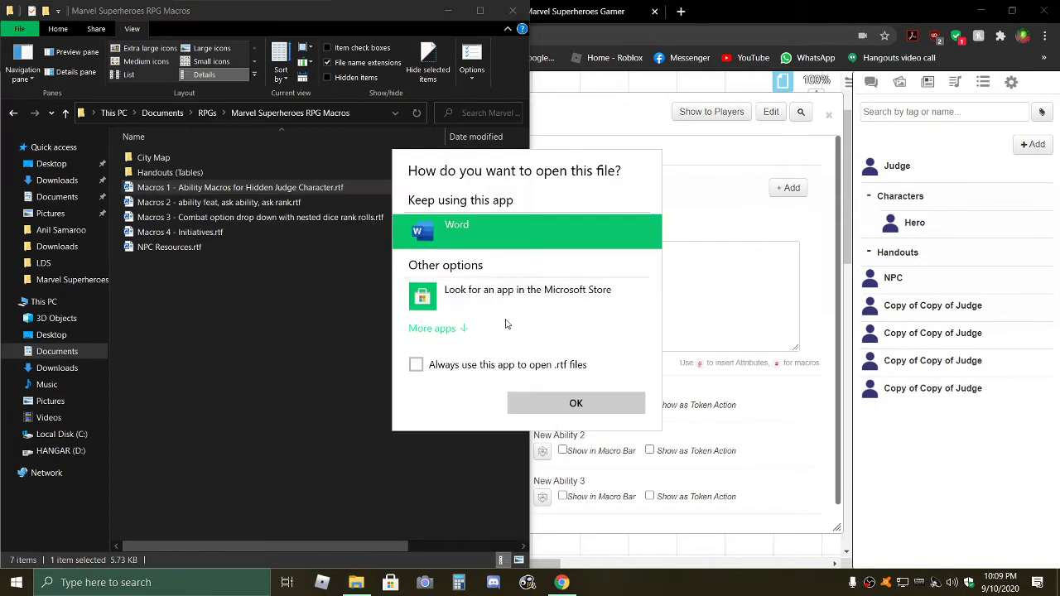
pyautogui.click(447, 331)
pyautogui.scroll(-5, 464, 408)
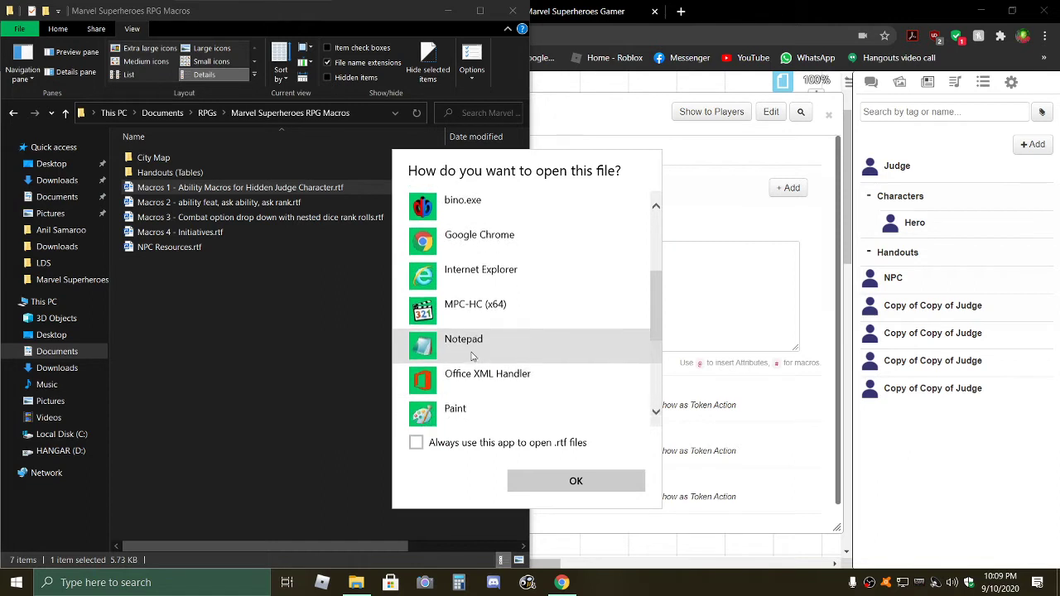
pyautogui.scroll(-1, 472, 356)
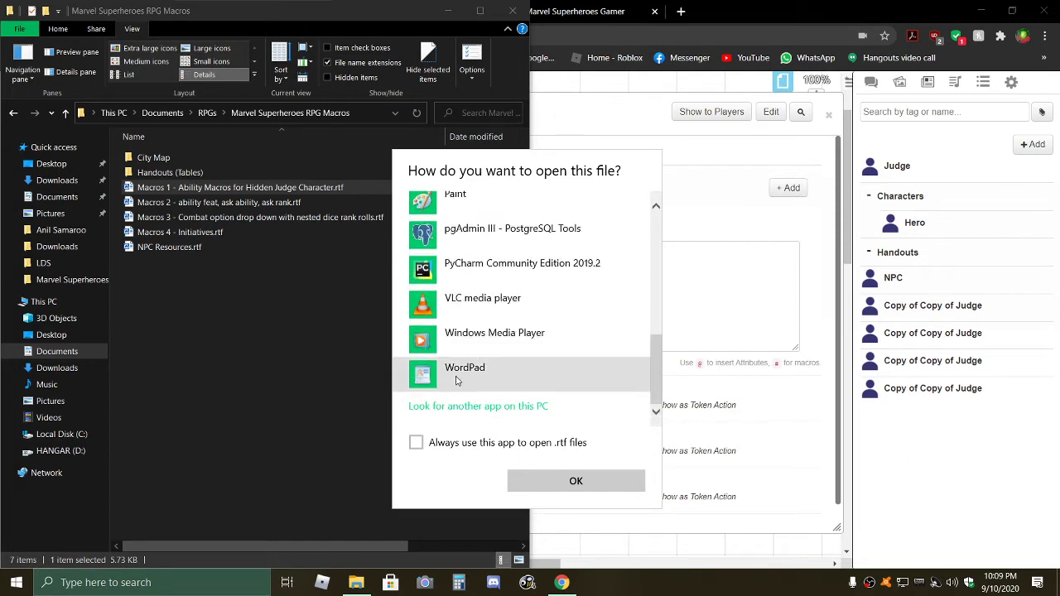
pyautogui.click(458, 380)
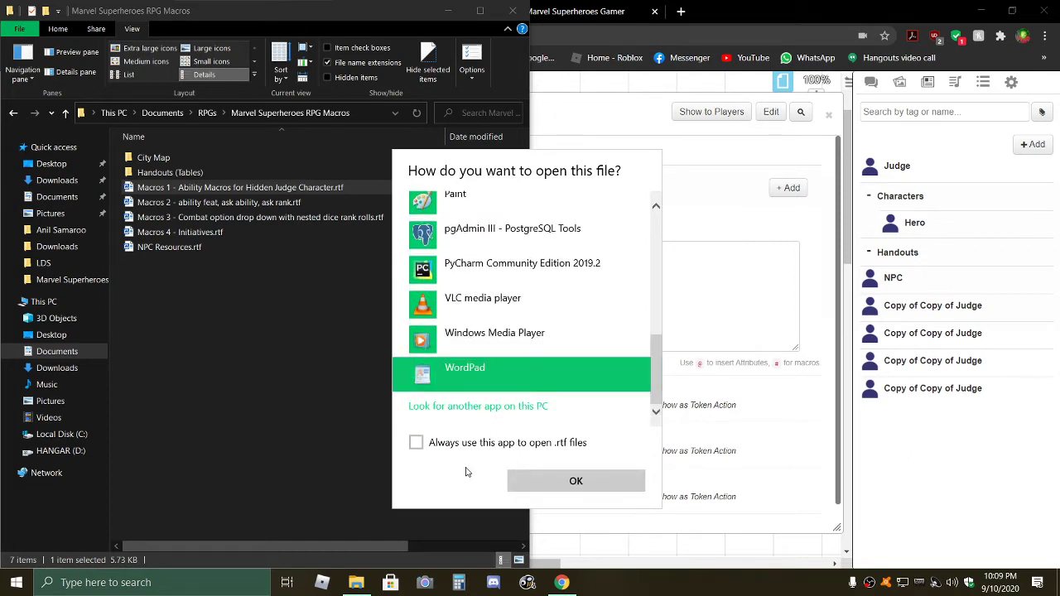
pyautogui.click(442, 443)
pyautogui.click(580, 483)
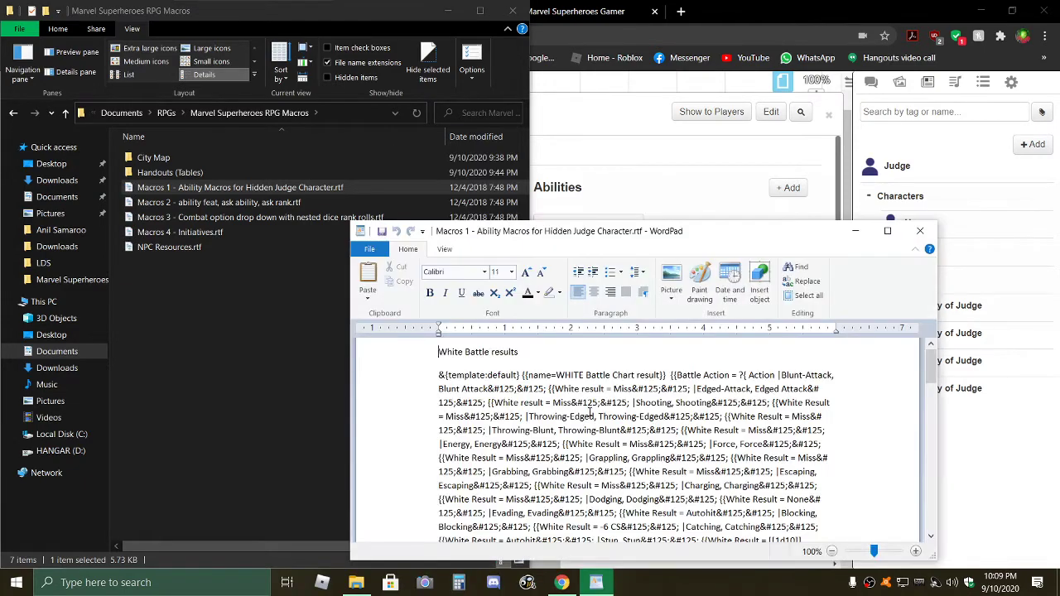
# Move the WordPad window clear of the ability list and look through the White Battle results macro to its end.
pyautogui.moveTo(622, 234); pyautogui.dragTo(477, 73)
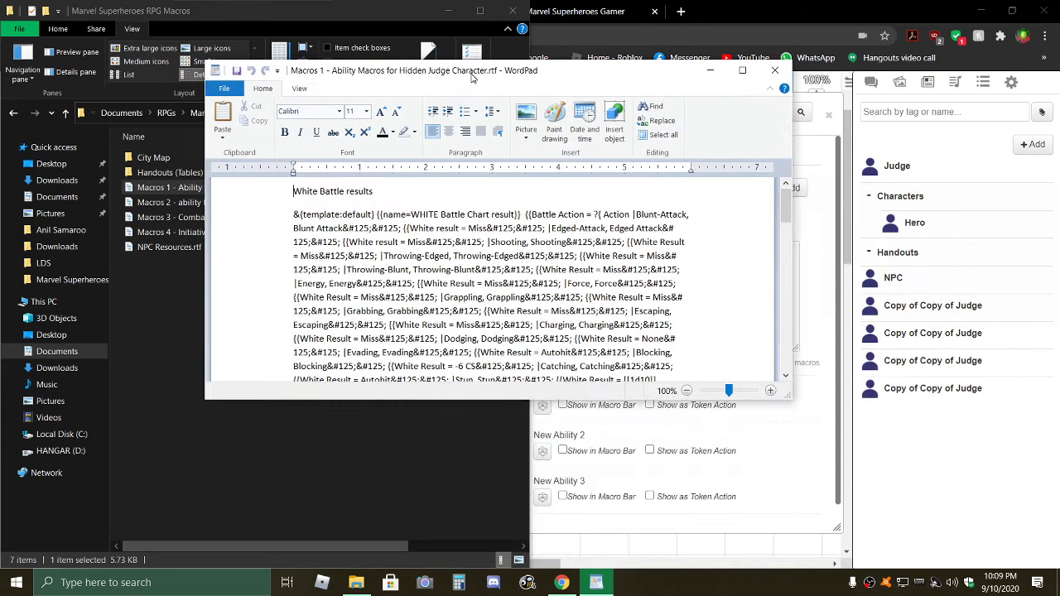
pyautogui.scroll(-3, 394, 234)
pyautogui.scroll(-2, 394, 234)
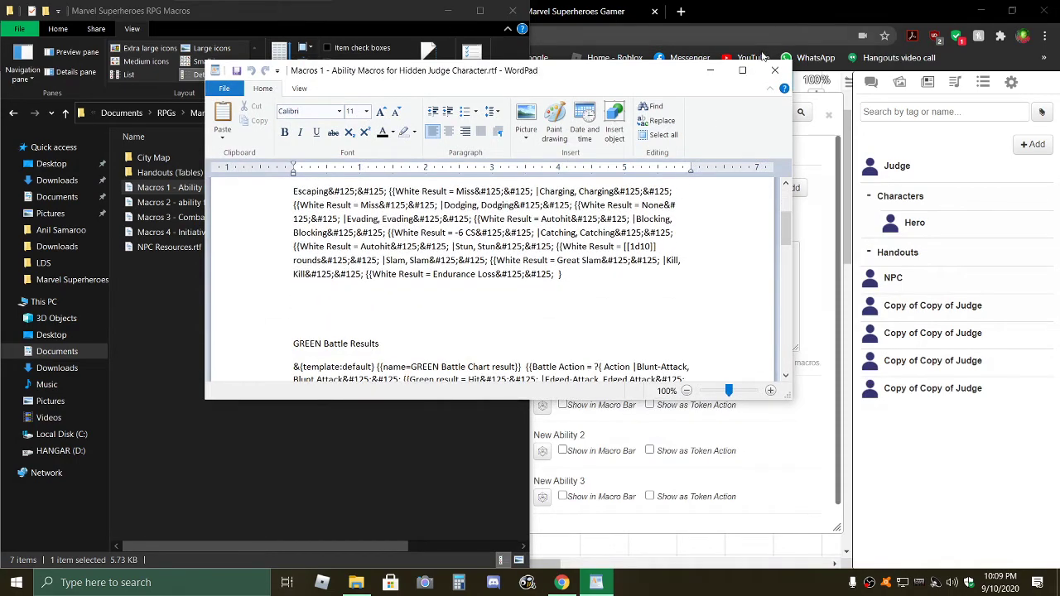
# Maximize the WordPad window, look over the four battle result macros, and copy the full macro text under White Battle results.
pyautogui.click(742, 71)
pyautogui.scroll(3, 522, 240)
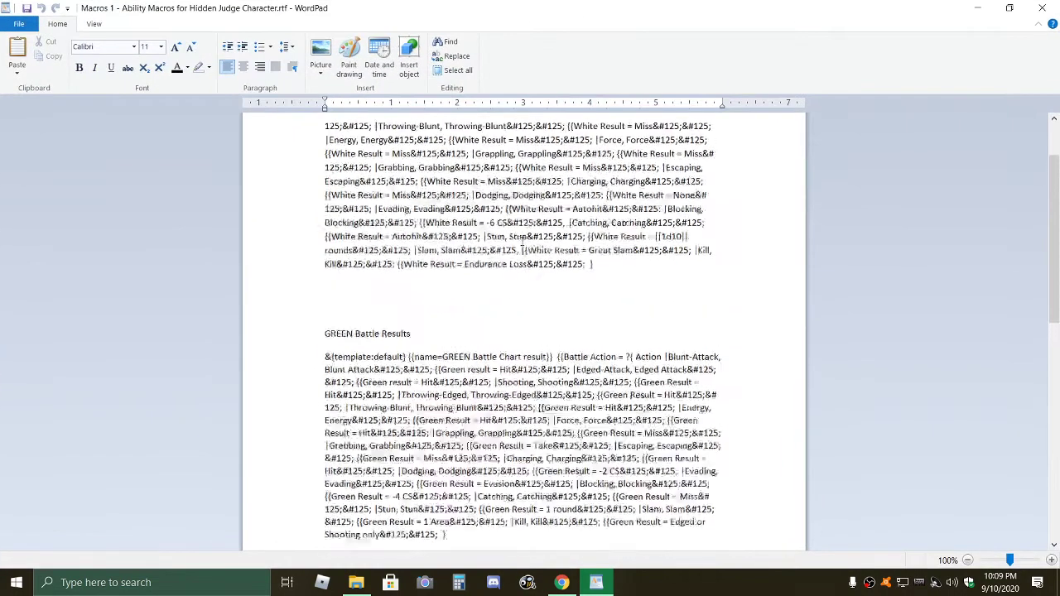
pyautogui.scroll(-5, 290, 201)
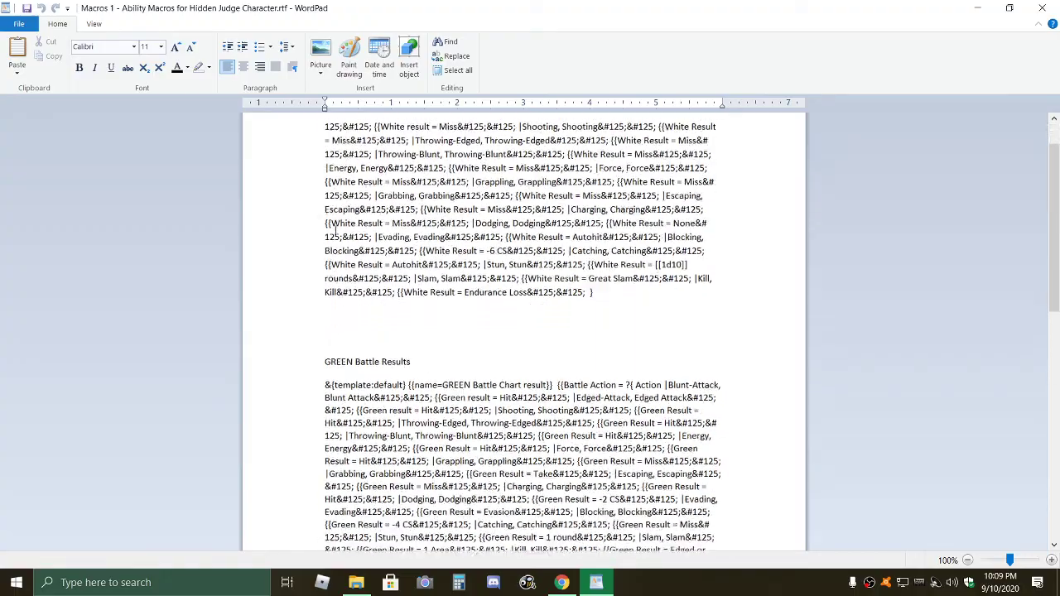
pyautogui.scroll(-8, 330, 306)
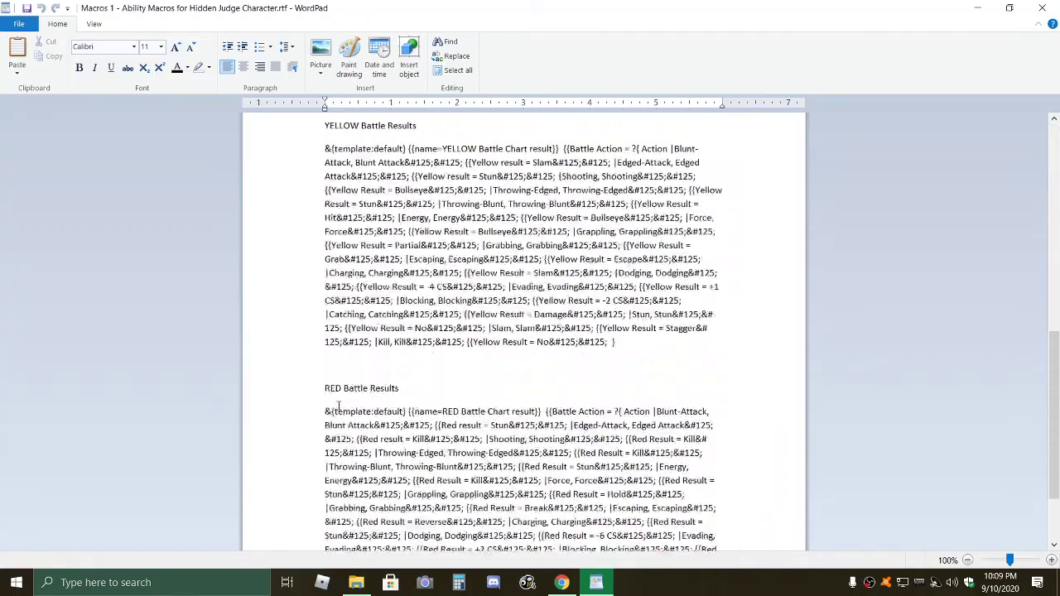
pyautogui.scroll(3, 340, 408)
pyautogui.scroll(10, 338, 408)
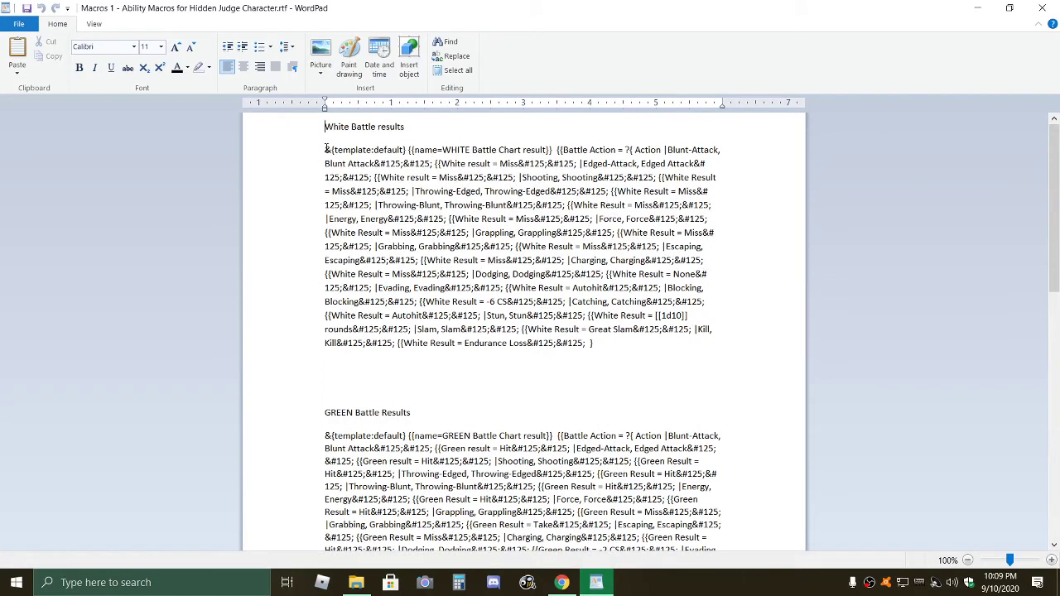
pyautogui.moveTo(326, 150); pyautogui.dragTo(596, 341)
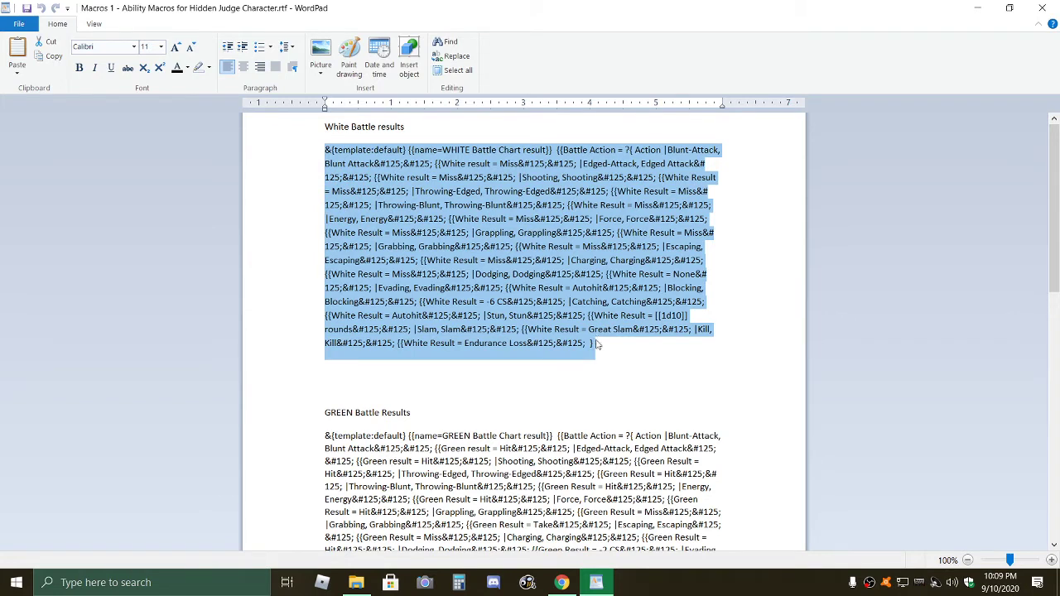
pyautogui.rightClick(516, 248)
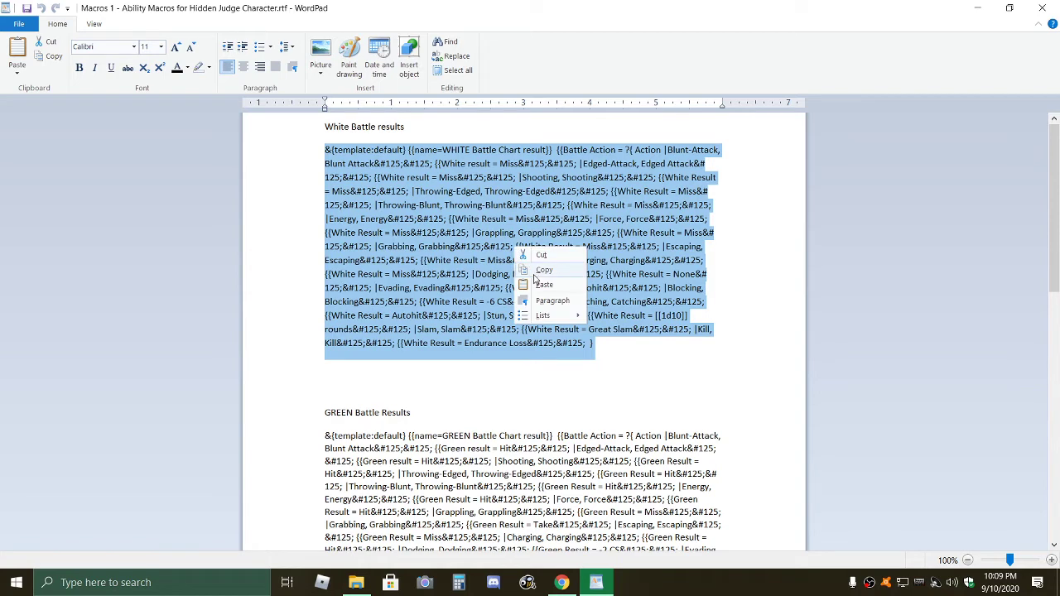
pyautogui.click(539, 270)
# Switch to Roll20 in Chrome, paste the copied macro into the Judge's White ability and save the ability.
pyautogui.click(568, 590)
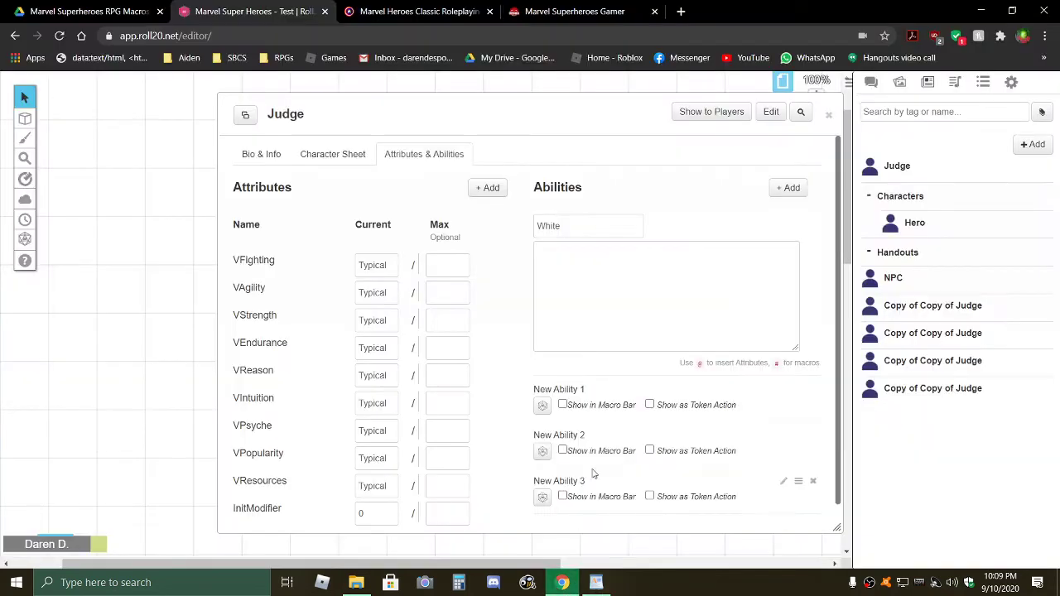
pyautogui.click(600, 269)
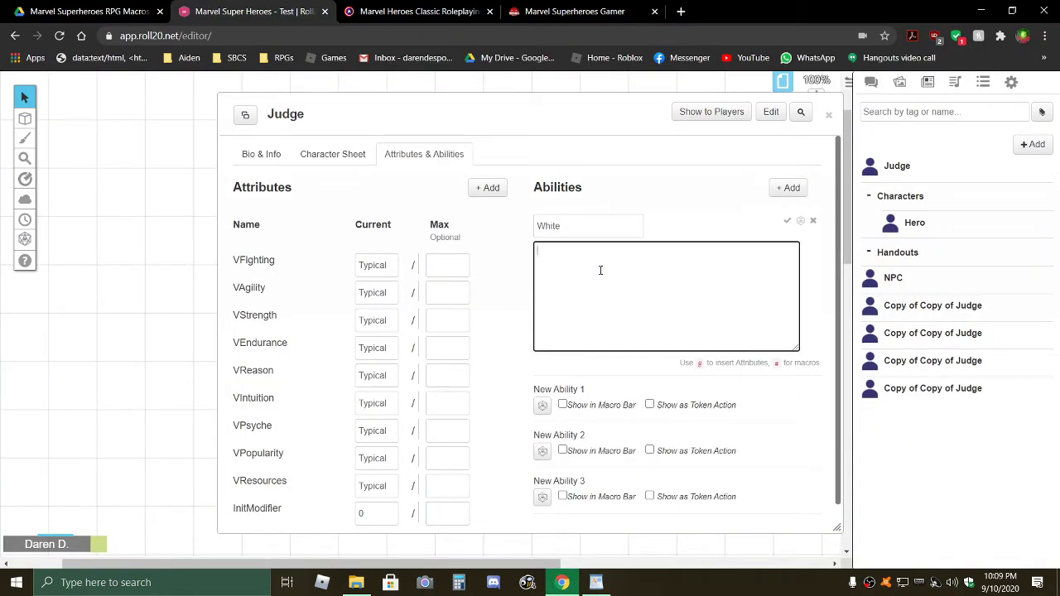
pyautogui.hotkey('ctrl', 'v')
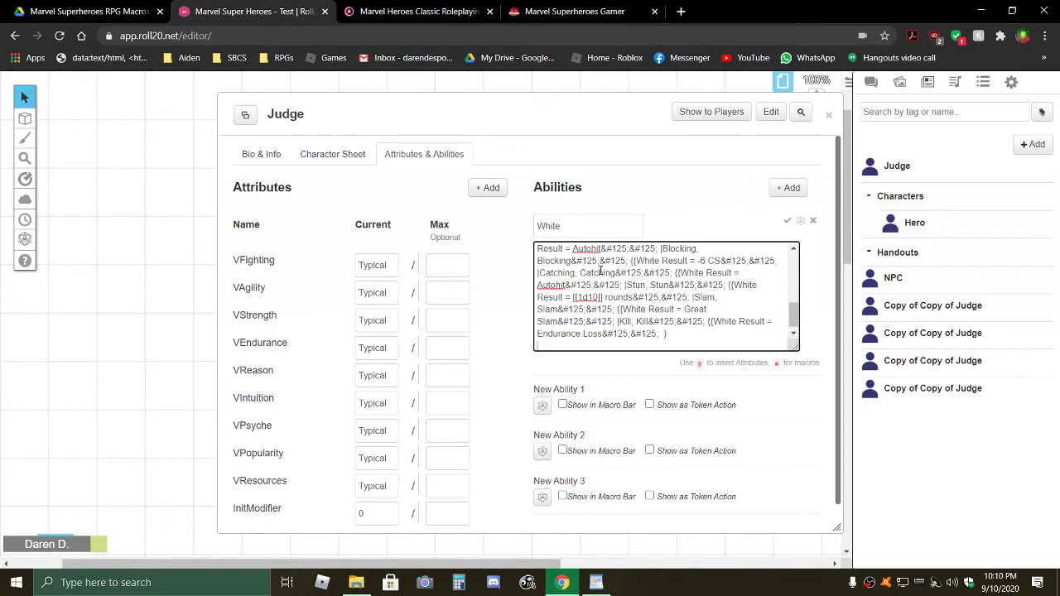
pyautogui.click(787, 223)
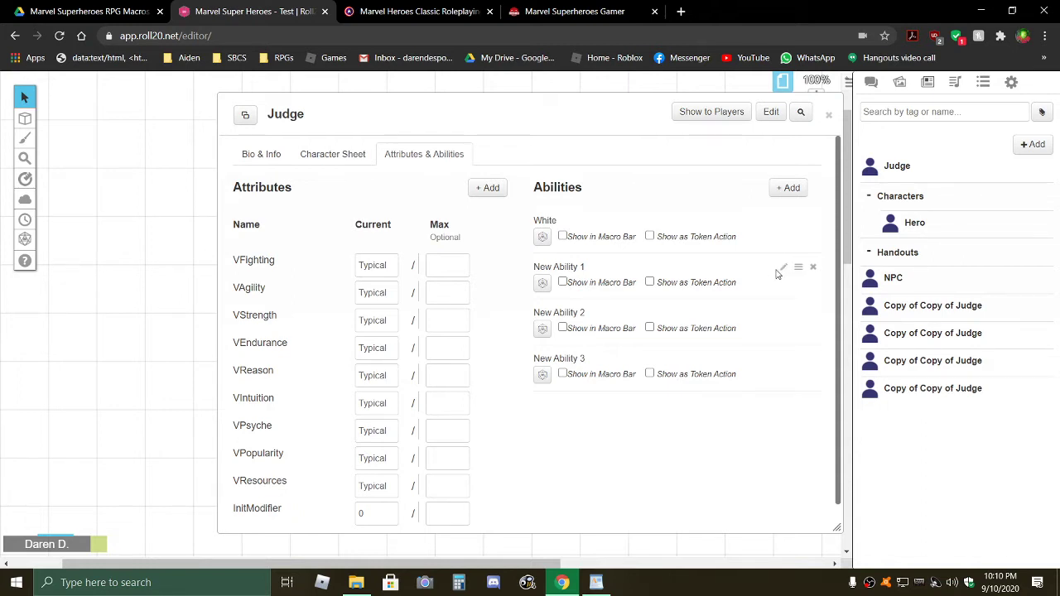
# Open the Judge's New Ability 1 for editing and rename it Green.
pyautogui.click(782, 270)
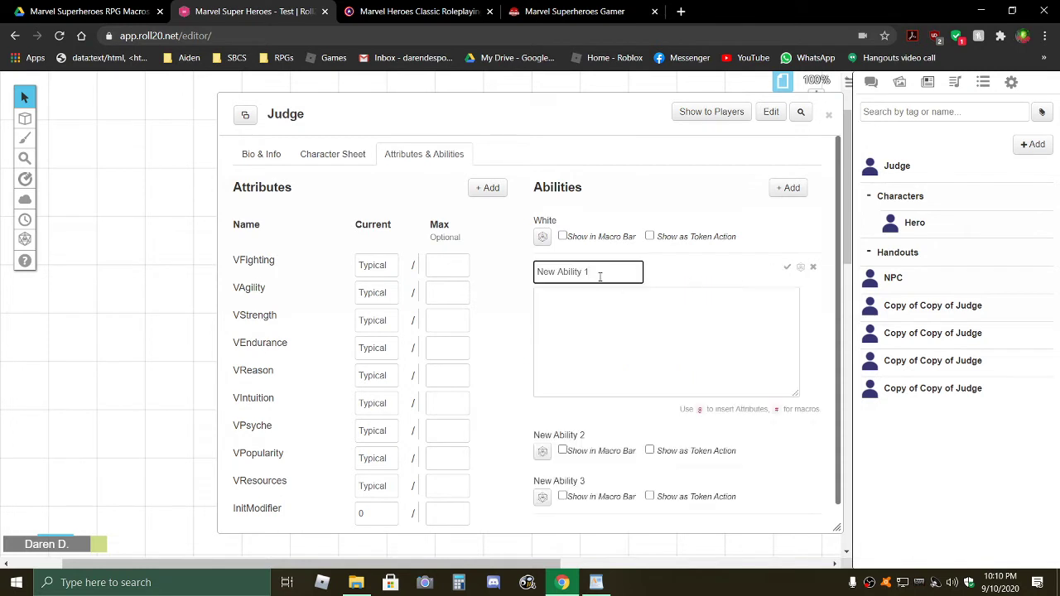
pyautogui.moveTo(599, 274); pyautogui.dragTo(424, 272)
pyautogui.write('Green')
pyautogui.click(543, 308)
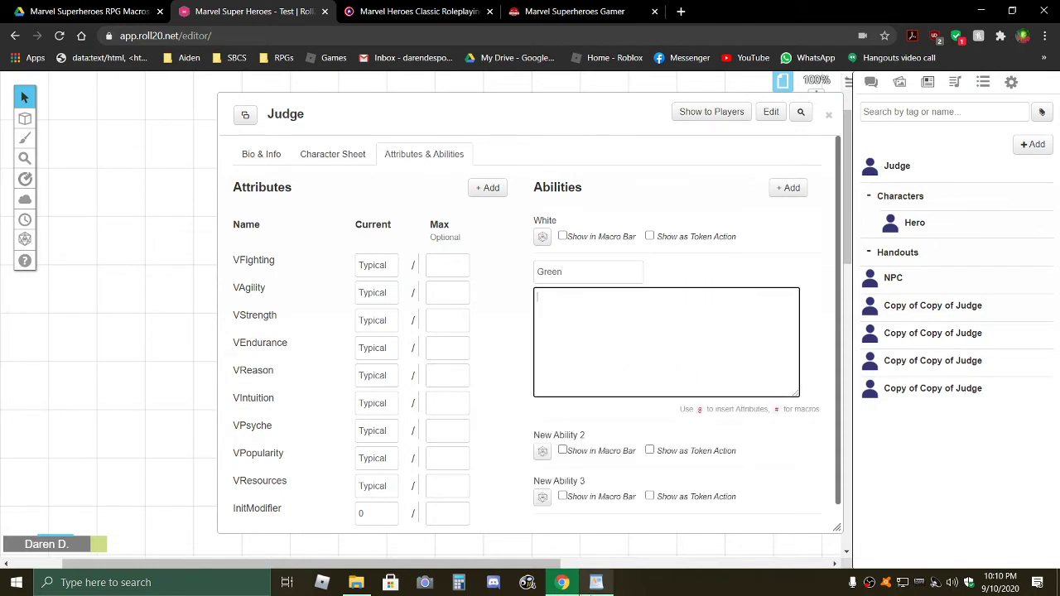
# Switch to WordPad and copy the full macro text under GREEN Battle Results.
pyautogui.click(596, 582)
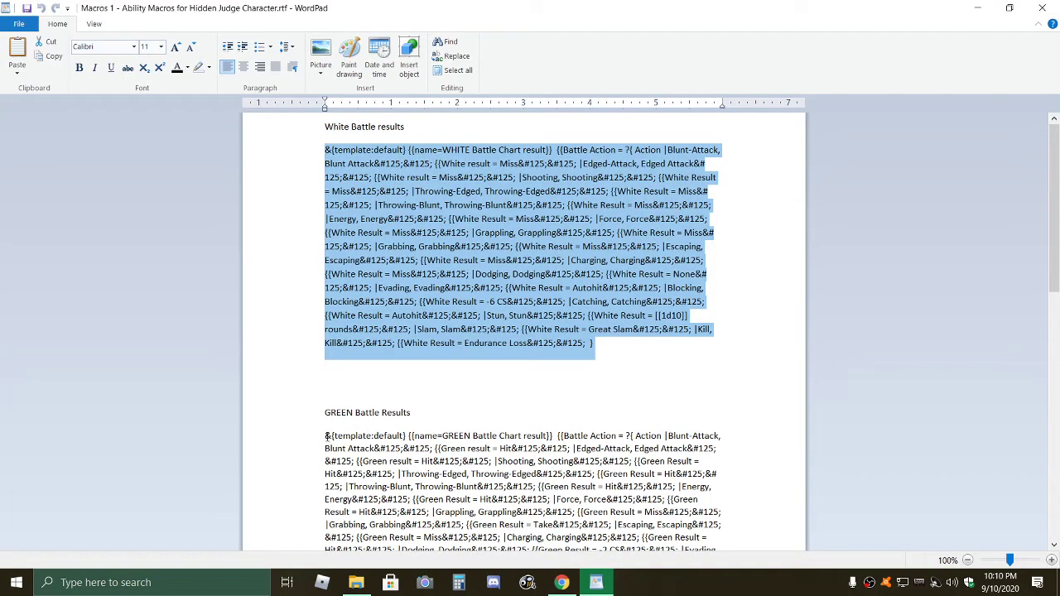
pyautogui.moveTo(325, 436); pyautogui.dragTo(481, 512)
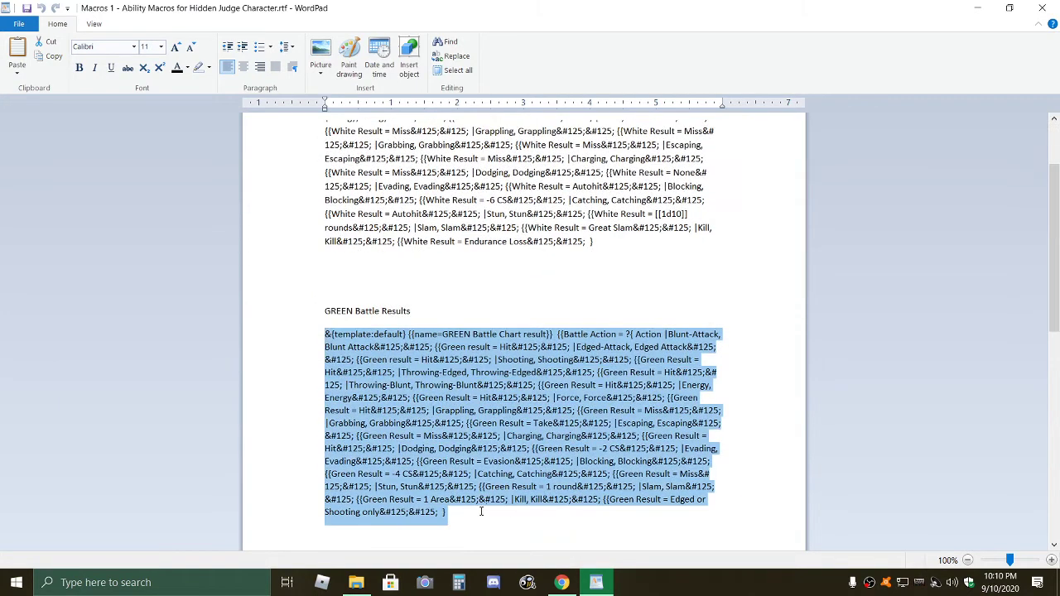
pyautogui.rightClick(454, 430)
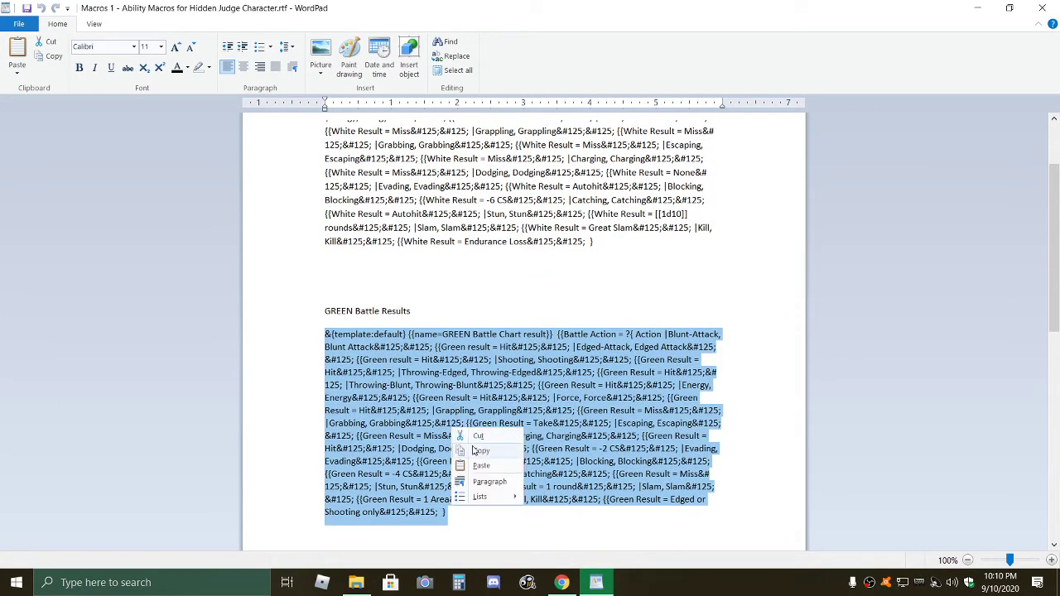
pyautogui.click(478, 449)
# Switch back to Roll20, paste the copied macro into the Judge's Green ability and save the ability.
pyautogui.click(561, 582)
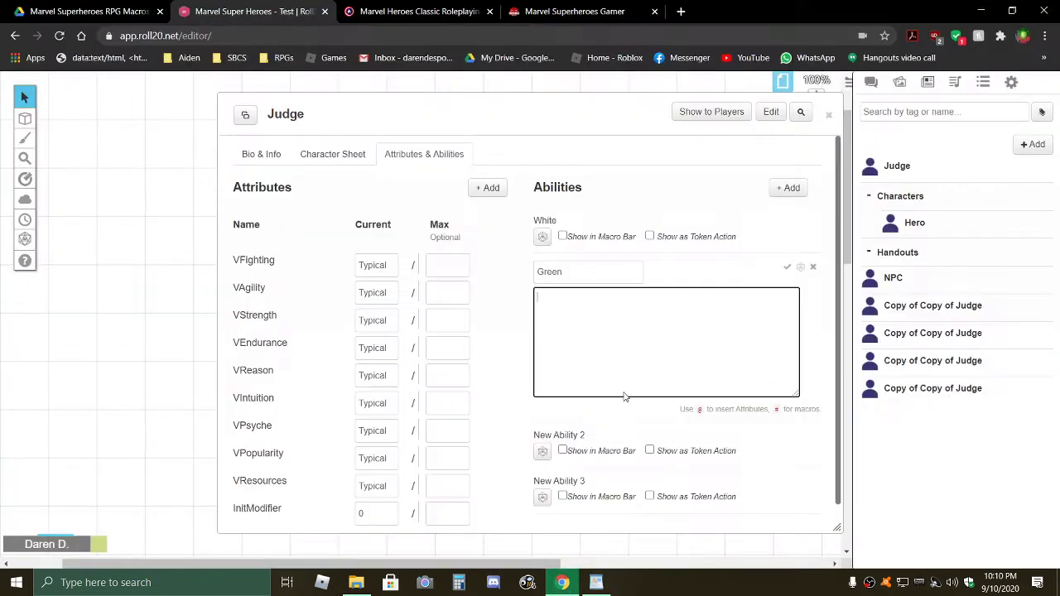
pyautogui.rightClick(603, 304)
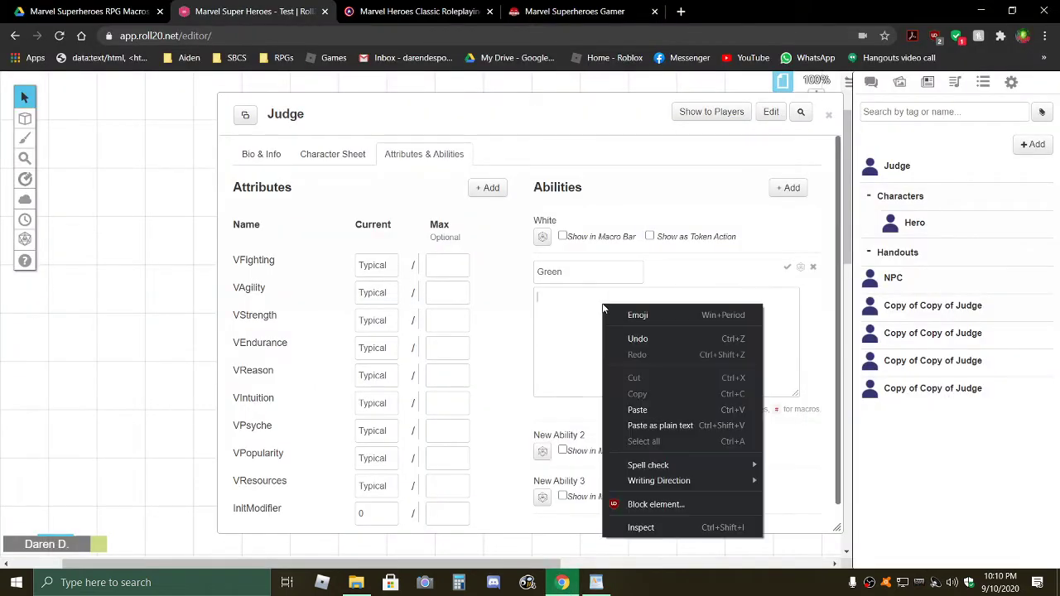
pyautogui.click(630, 406)
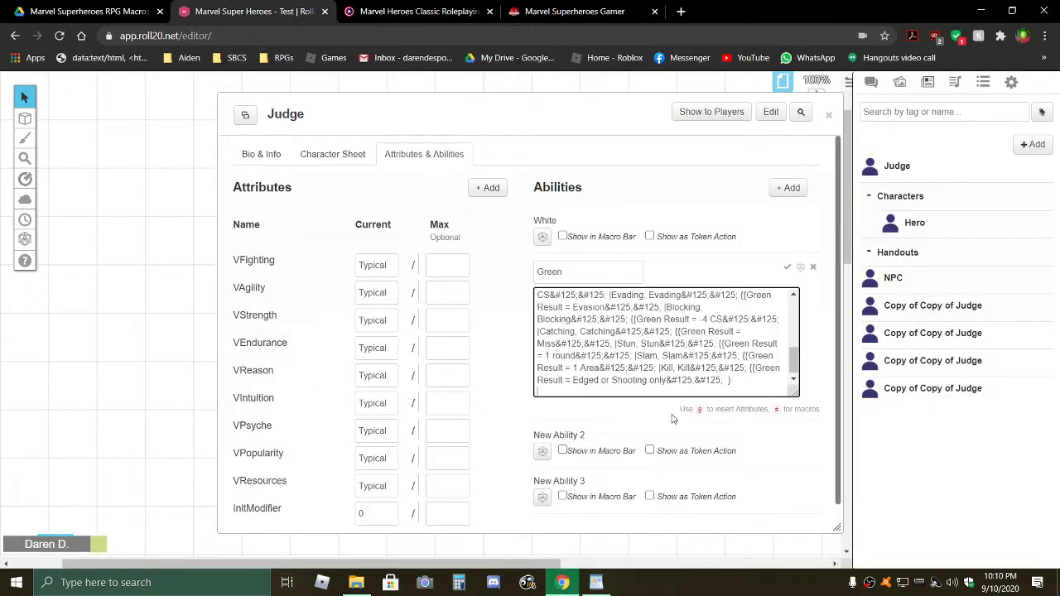
pyautogui.click(789, 271)
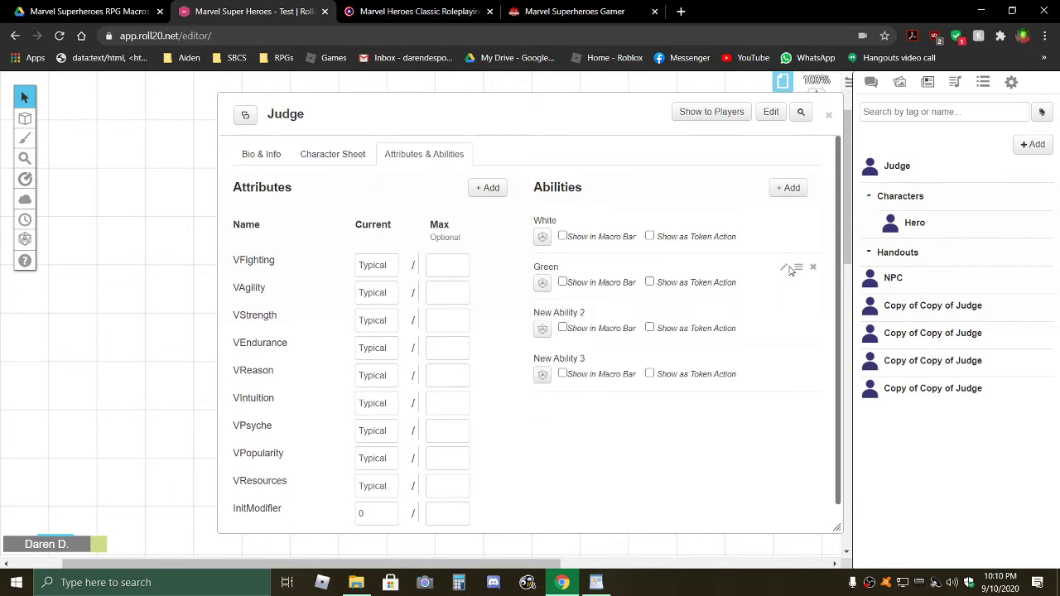
# Open the Judge's New Ability 2 for editing and rename it Yellow.
pyautogui.click(785, 317)
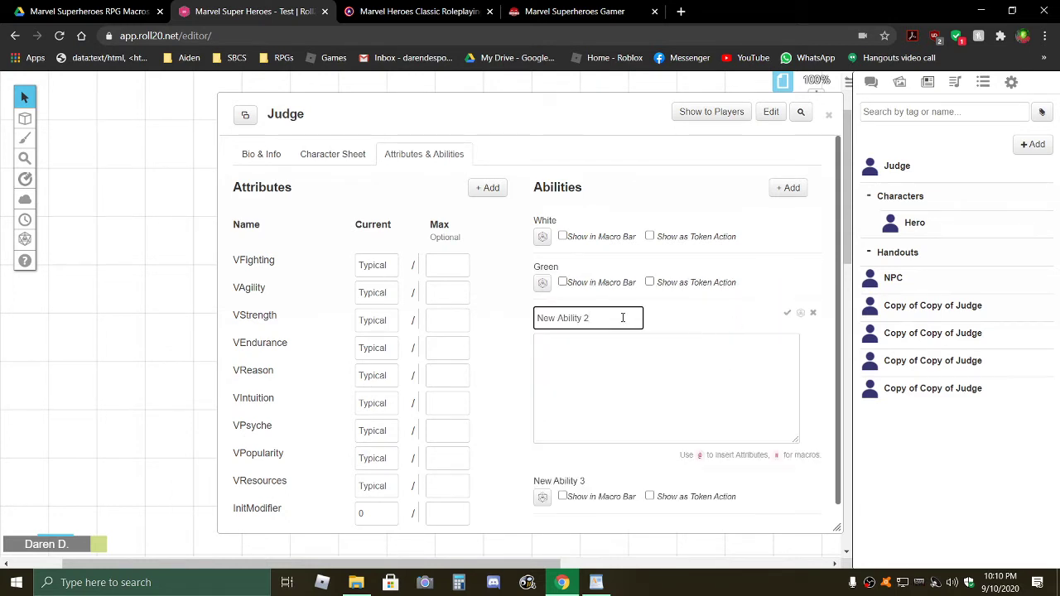
pyautogui.moveTo(621, 316); pyautogui.dragTo(492, 318)
pyautogui.write('Yellow')
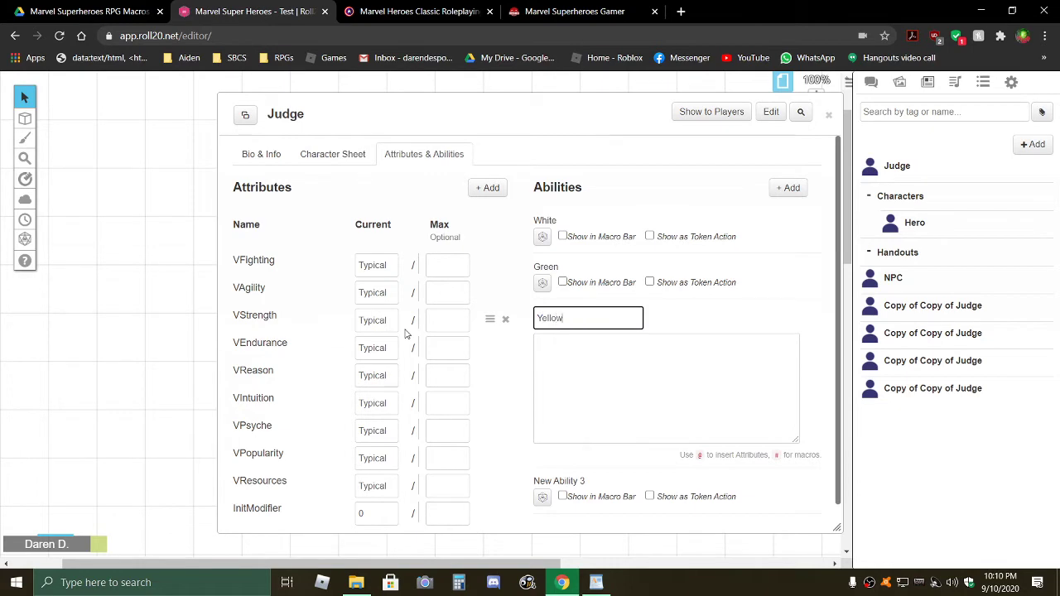
pyautogui.click(579, 359)
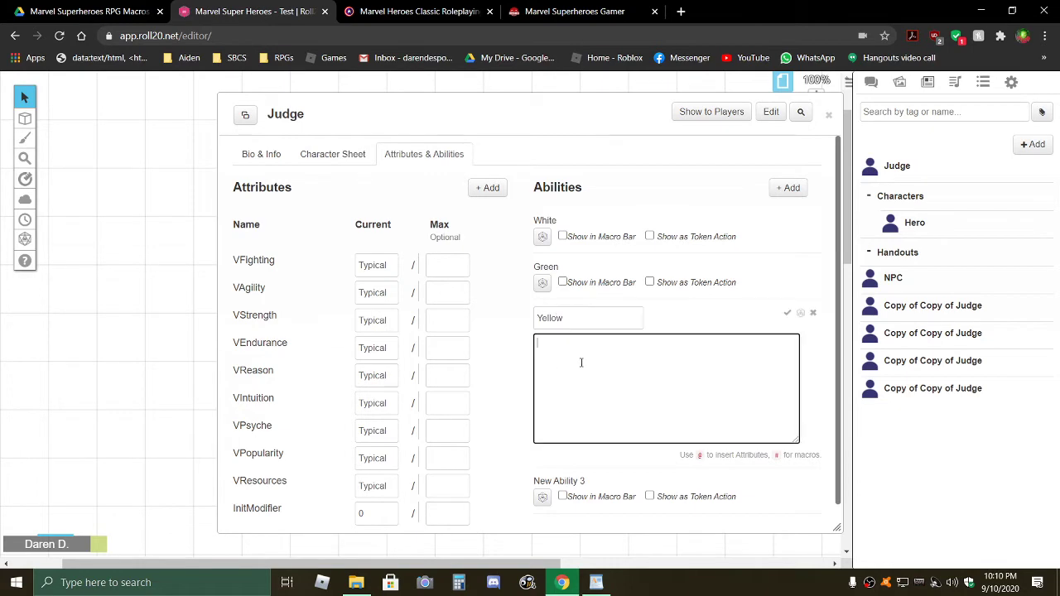
# Switch to WordPad and copy the full macro text under YELLOW Battle Results.
pyautogui.click(595, 582)
pyautogui.scroll(-5, 474, 468)
pyautogui.scroll(-2, 474, 468)
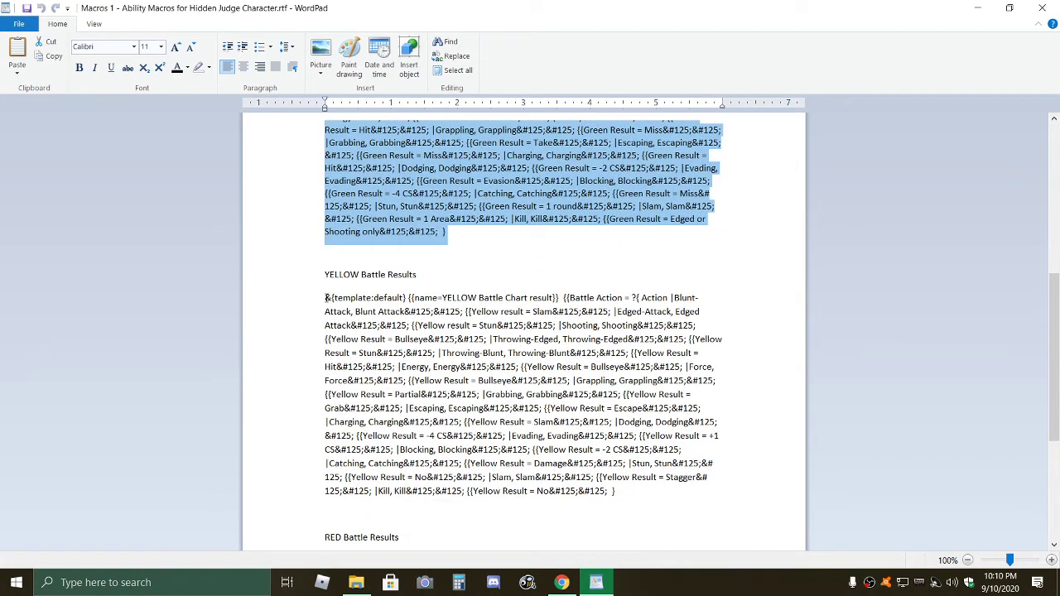
pyautogui.moveTo(322, 300); pyautogui.dragTo(616, 495)
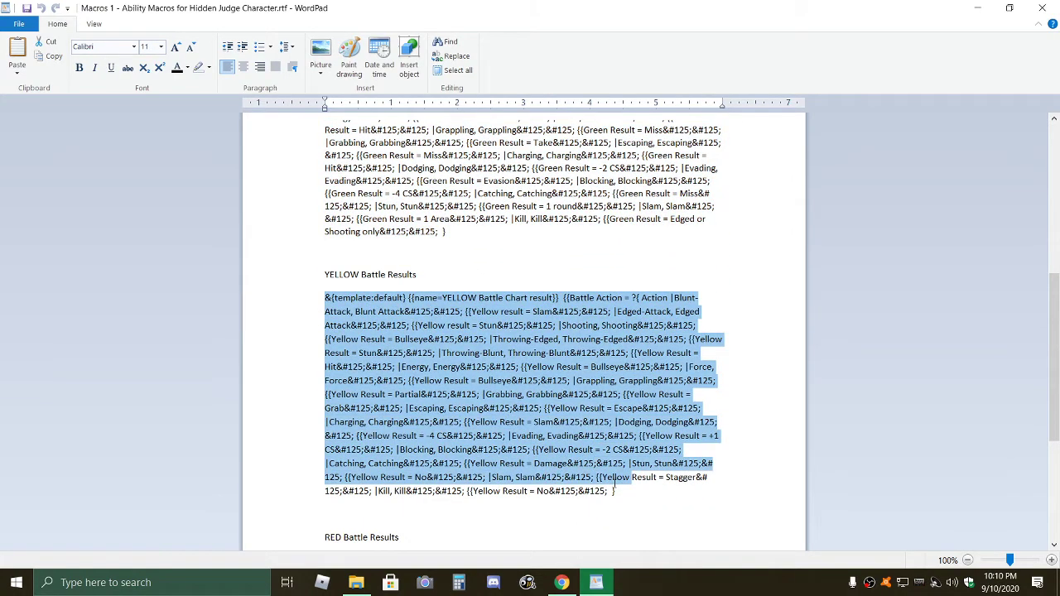
pyautogui.rightClick(544, 433)
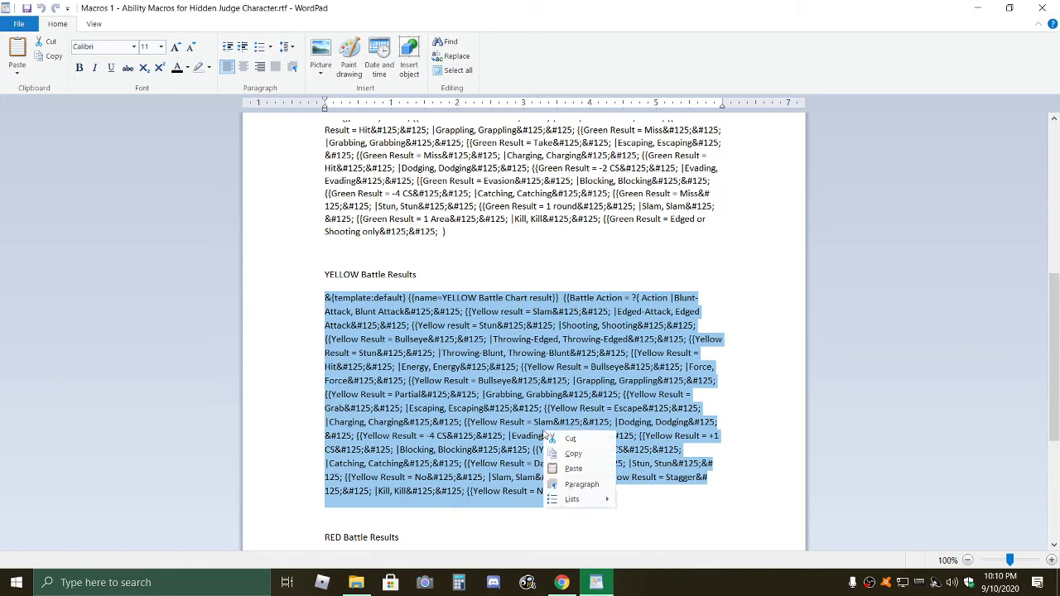
pyautogui.click(572, 454)
# Switch back to Roll20, paste the copied macro into the Judge's Yellow ability and save the ability.
pyautogui.click(561, 582)
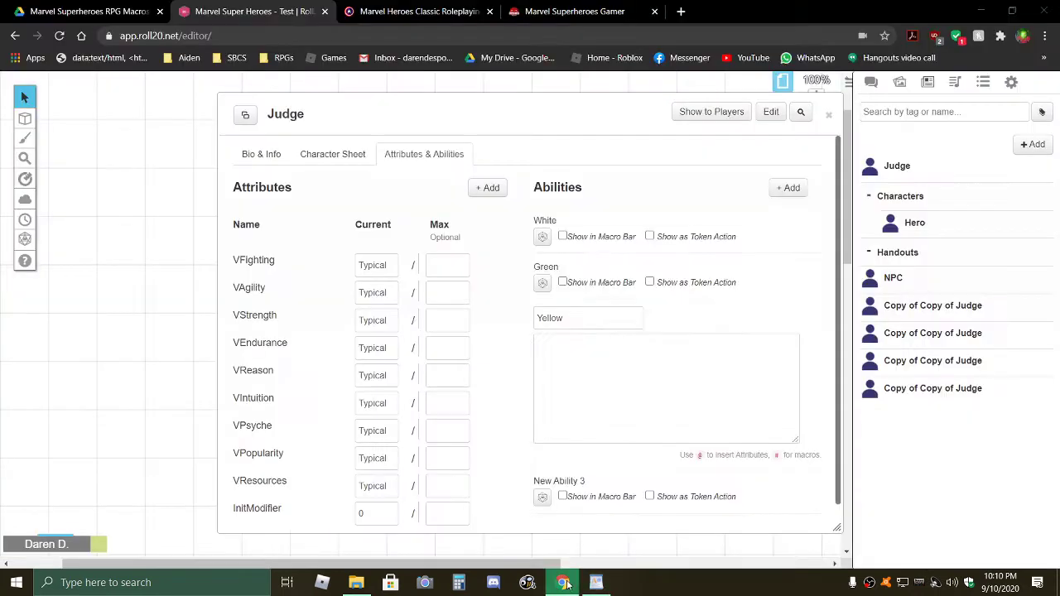
pyautogui.click(617, 358)
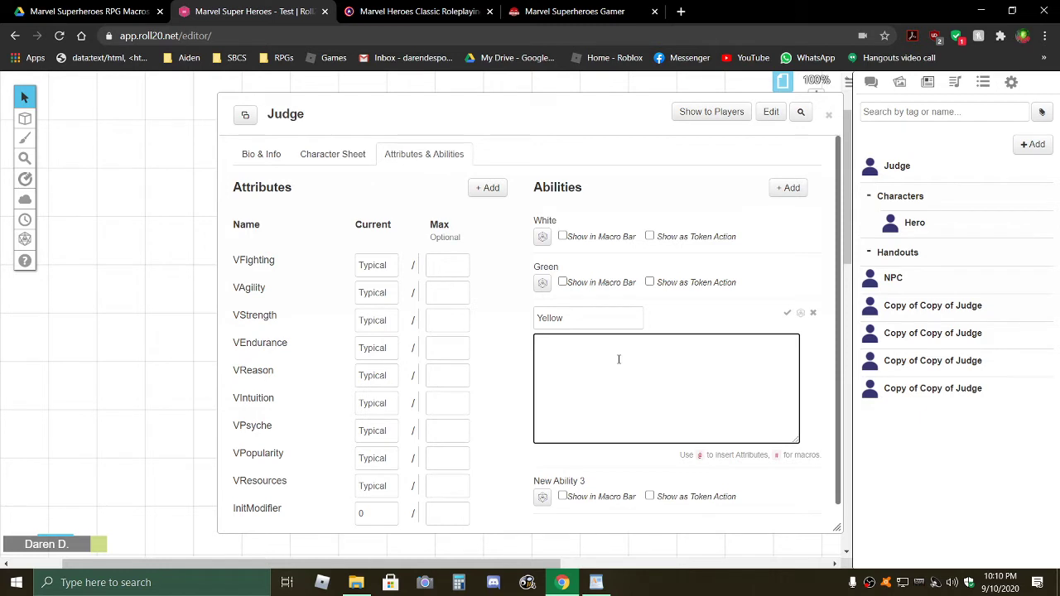
pyautogui.hotkey('ctrl', 'v')
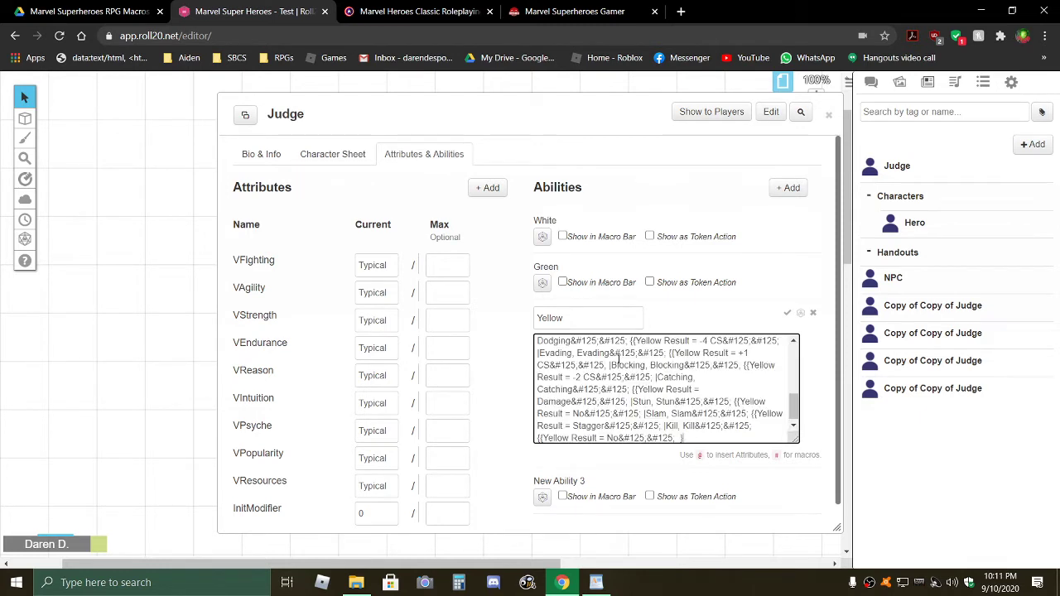
pyautogui.click(787, 317)
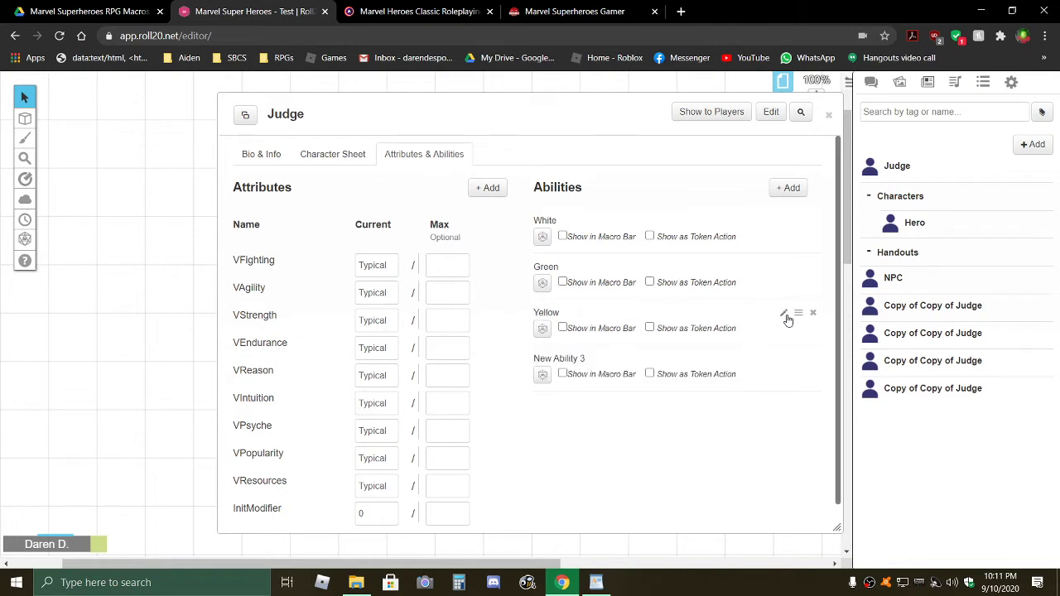
# Open the Judge's New Ability 3 for editing and rename it Red.
pyautogui.click(784, 361)
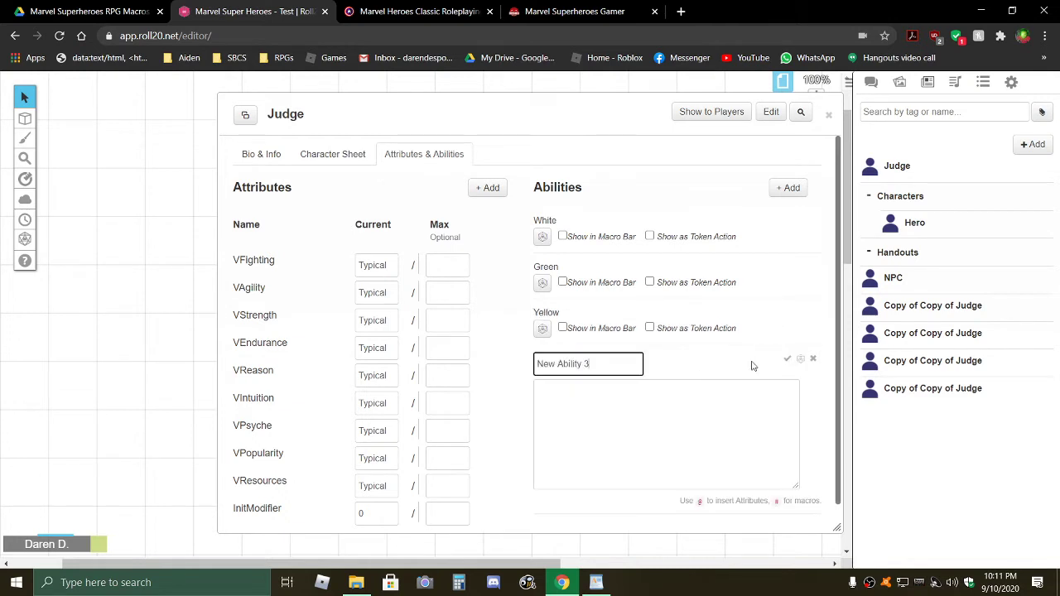
pyautogui.hotkey('ctrl', 'a')
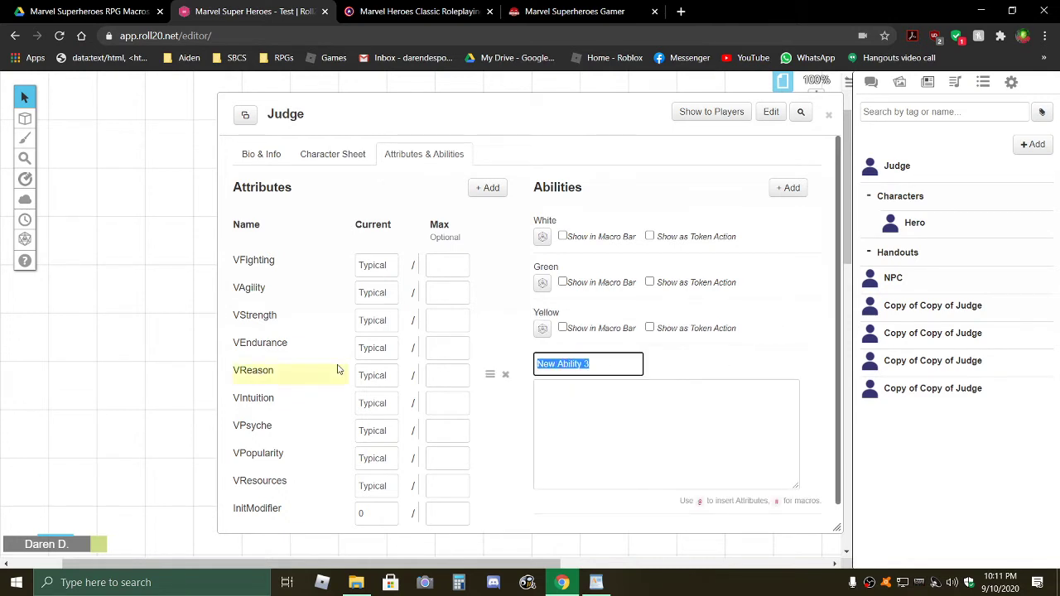
pyautogui.write('Red')
pyautogui.click(615, 407)
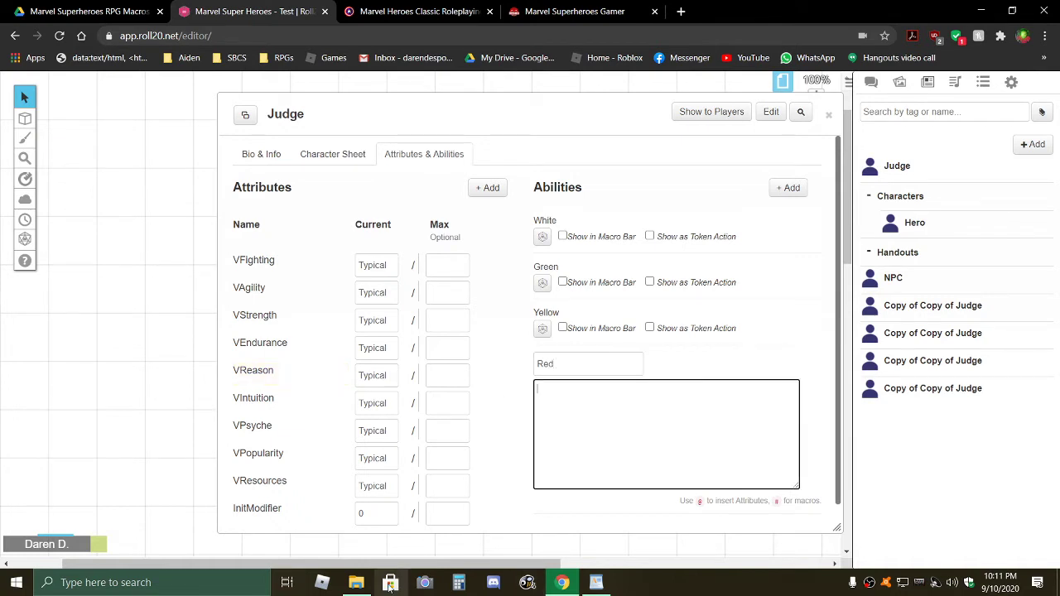
# Switch to WordPad and copy the full macro text under RED Battle Results.
pyautogui.click(356, 582)
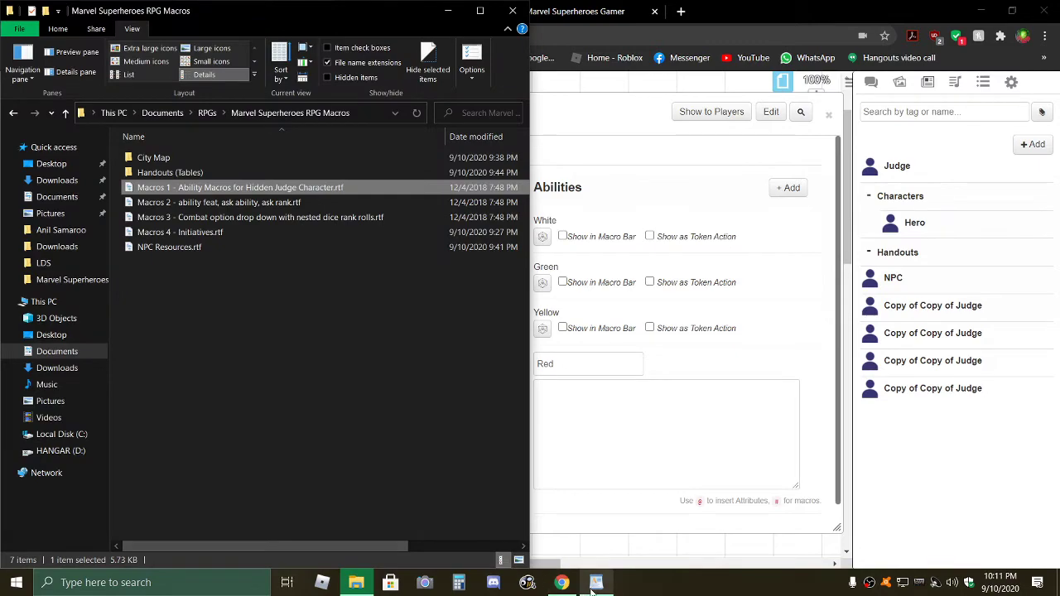
pyautogui.click(595, 582)
pyautogui.scroll(-6, 330, 322)
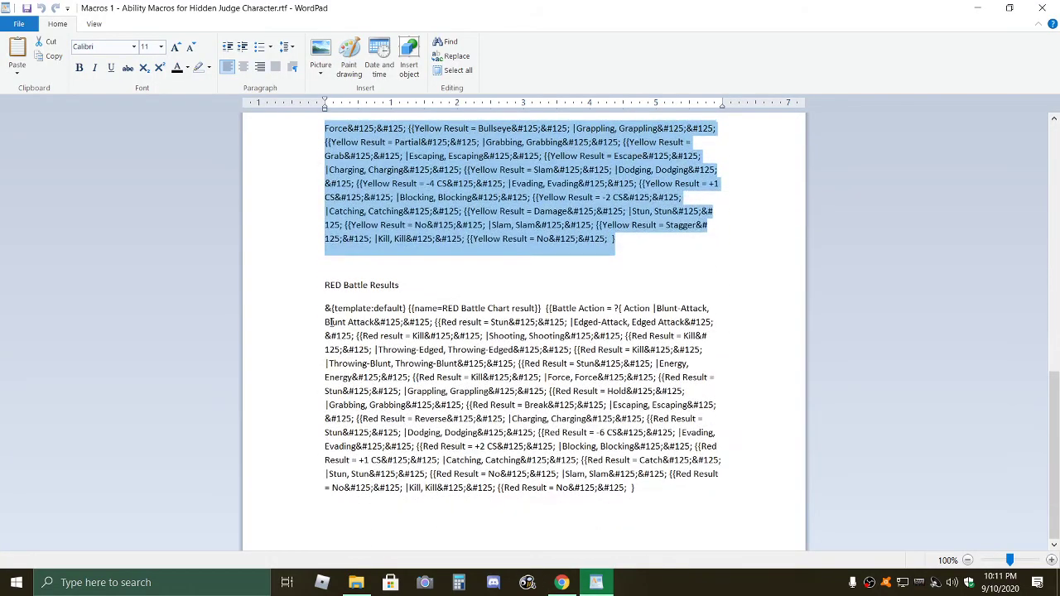
pyautogui.moveTo(325, 307); pyautogui.dragTo(635, 490)
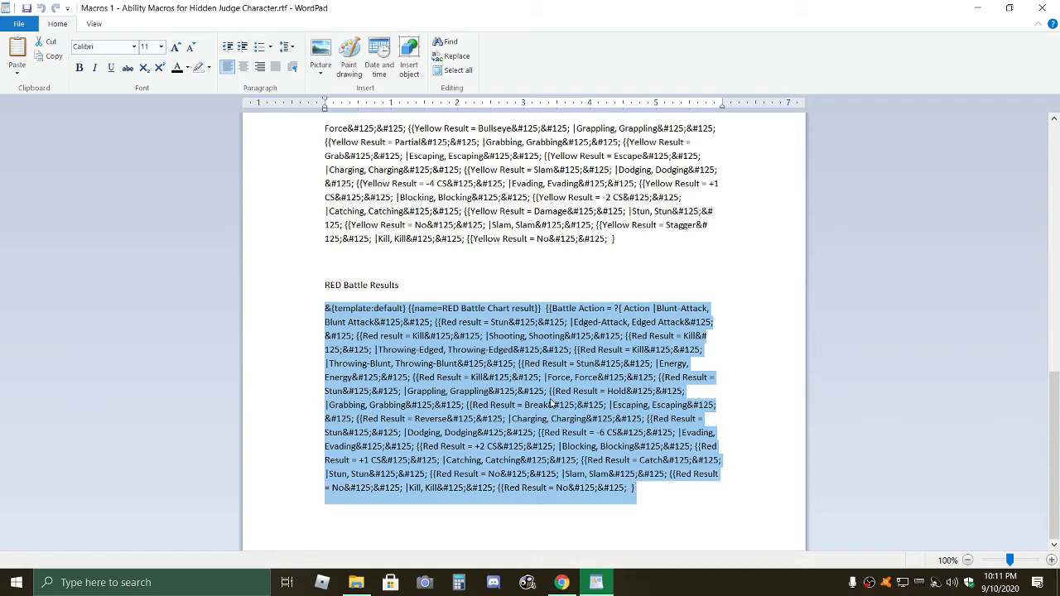
pyautogui.rightClick(550, 402)
pyautogui.click(566, 421)
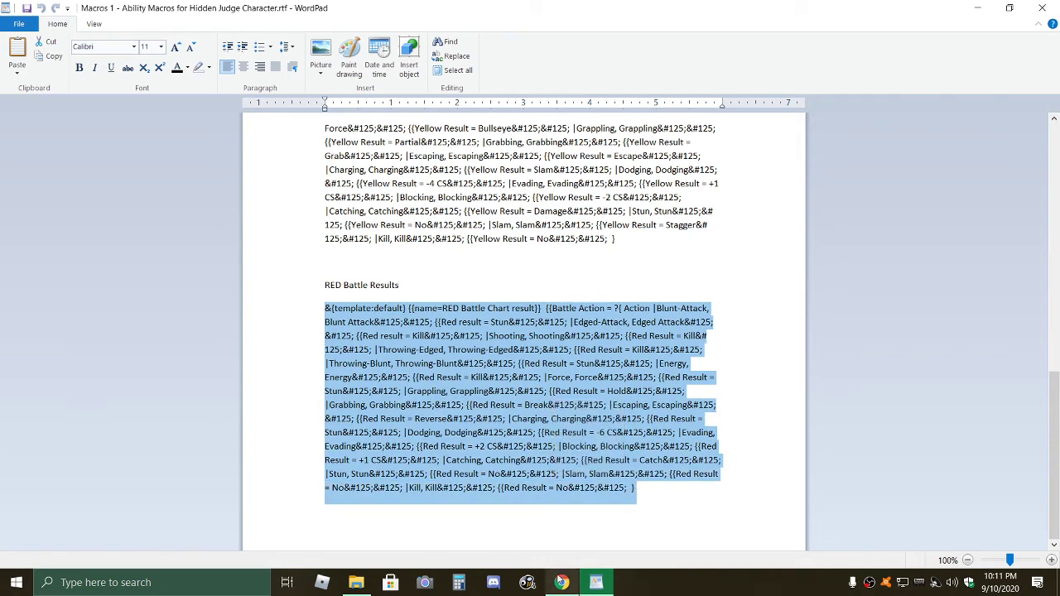
# Switch back to Roll20, paste the copied macro into the Judge's Red ability, save it and close the Judge sheet.
pyautogui.click(561, 582)
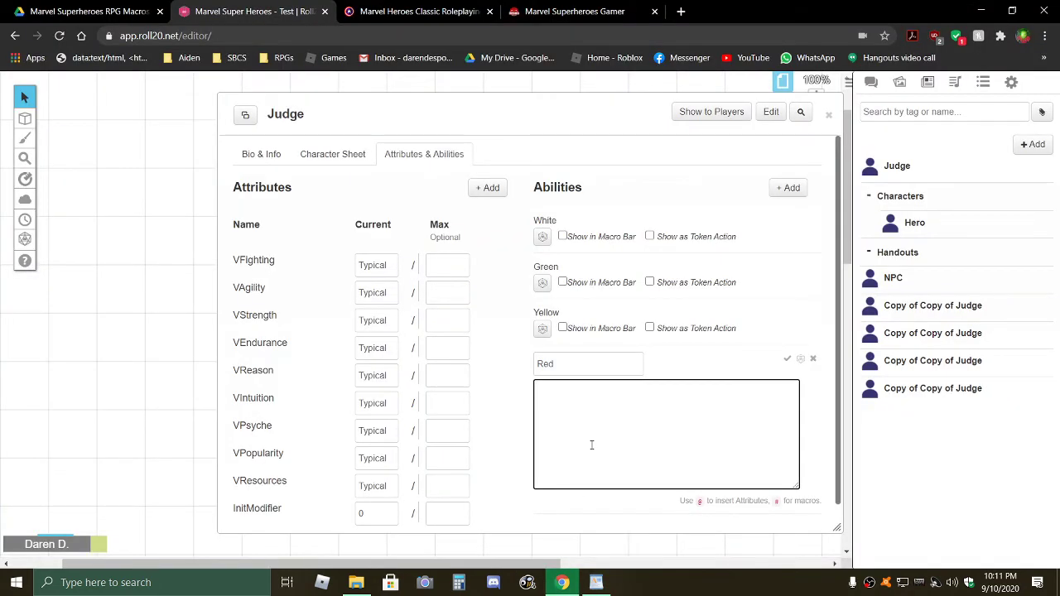
pyautogui.hotkey('ctrl', 'v')
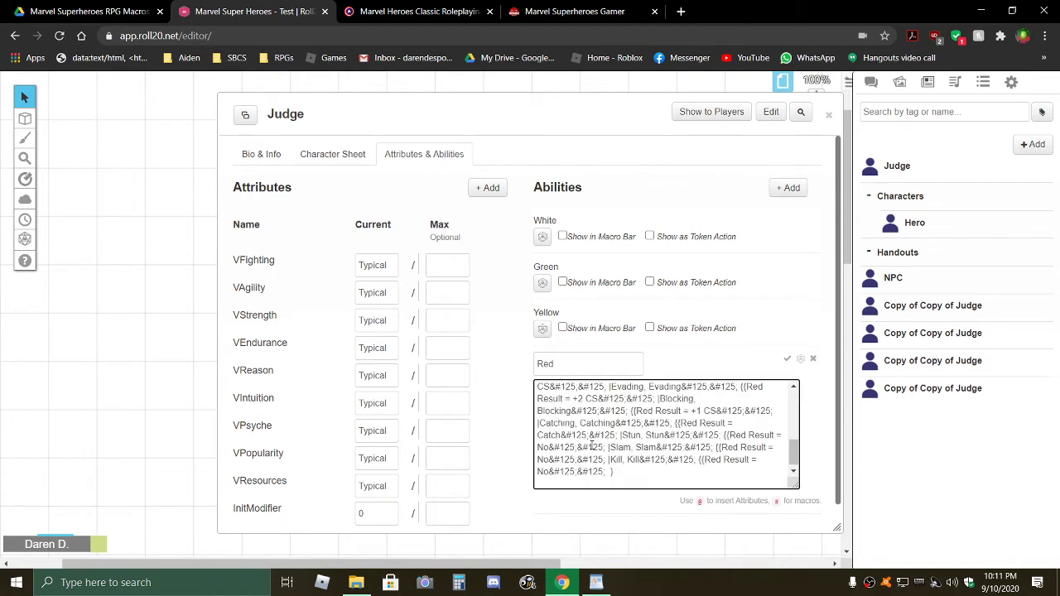
pyautogui.click(787, 360)
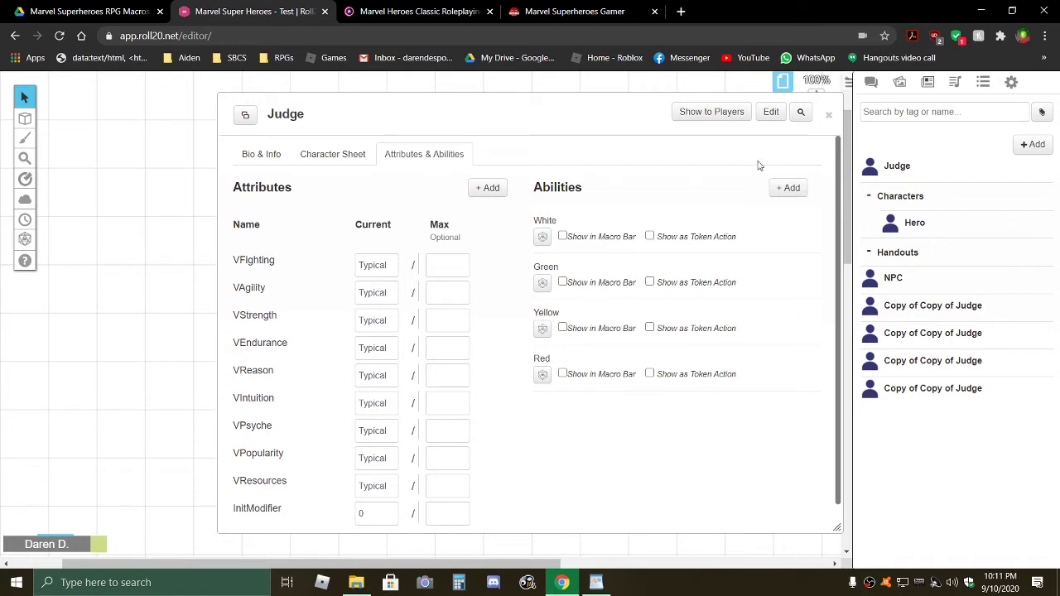
pyautogui.click(830, 115)
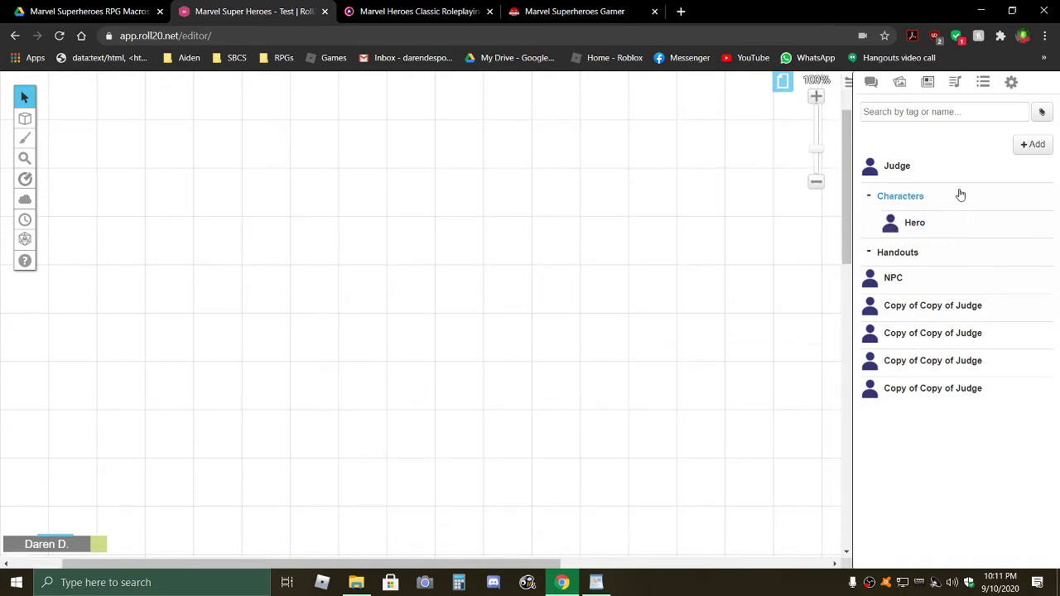
# Show the game's macro list, and replace the Macros 1 document in WordPad with Macros 2 - ability feat, ask ability, ask rank.rtf.
pyautogui.click(982, 85)
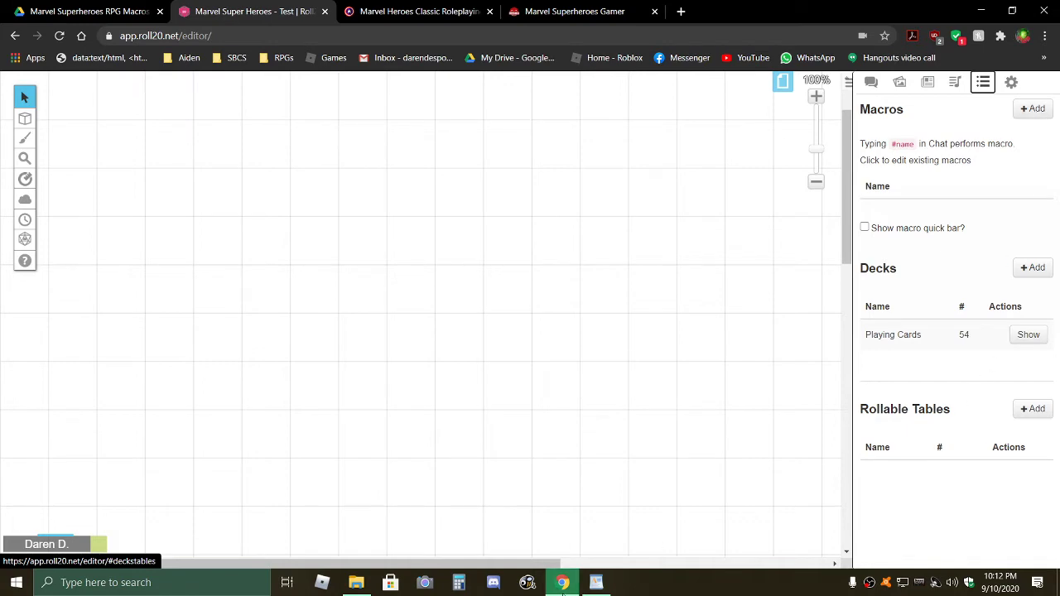
pyautogui.click(605, 587)
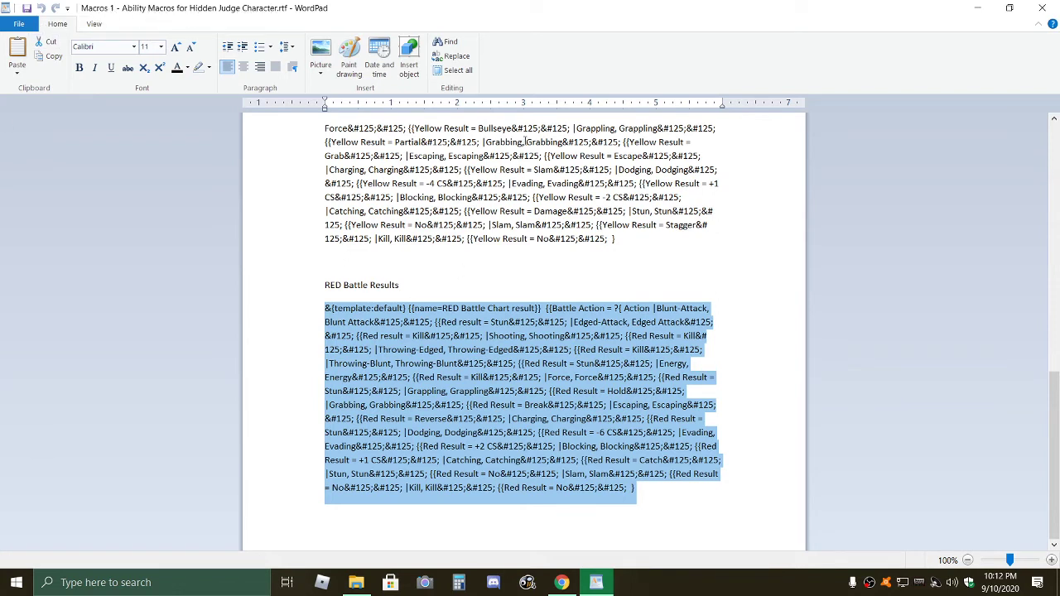
pyautogui.click(1043, 8)
pyautogui.click(356, 582)
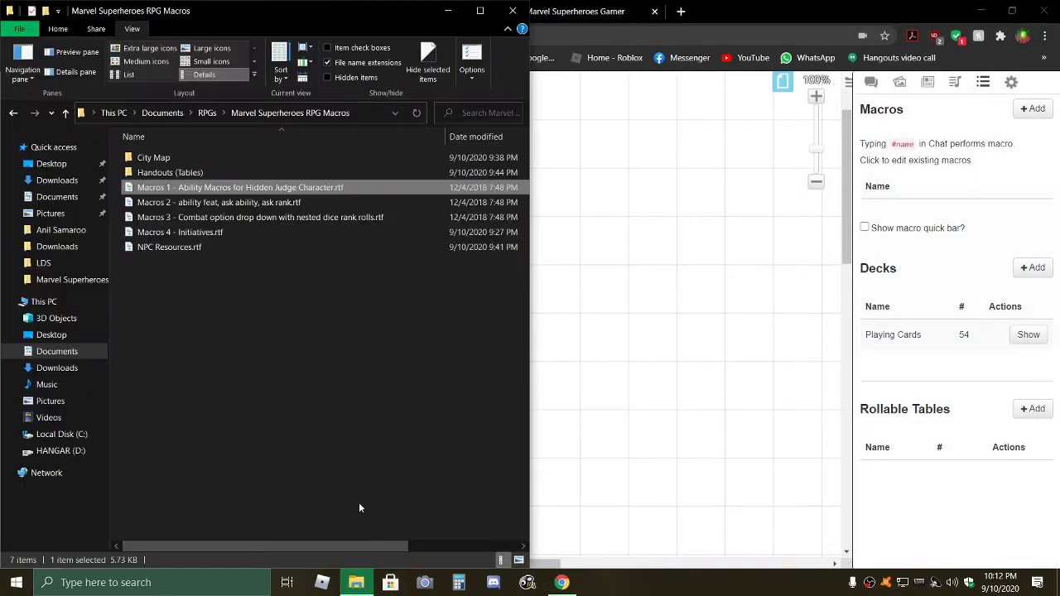
pyautogui.click(196, 204)
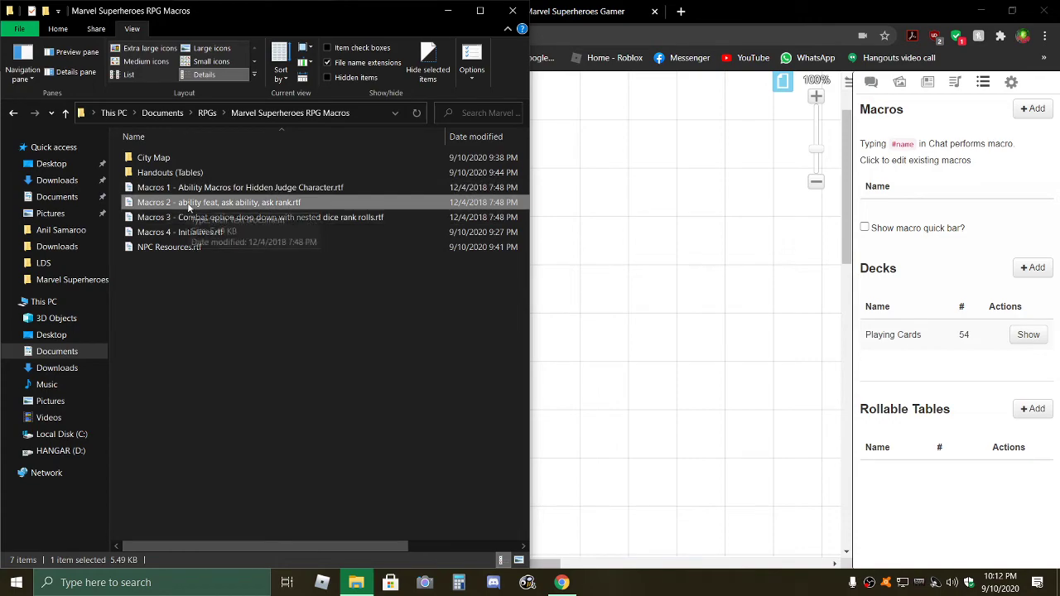
pyautogui.doubleClick(188, 204)
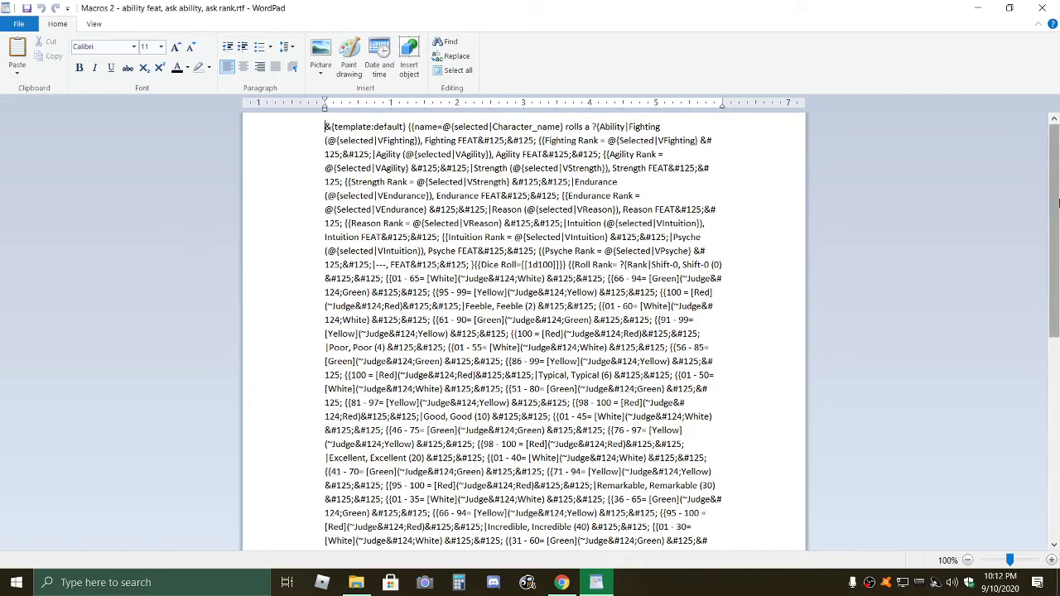
pyautogui.moveTo(1055, 182); pyautogui.dragTo(1055, 120)
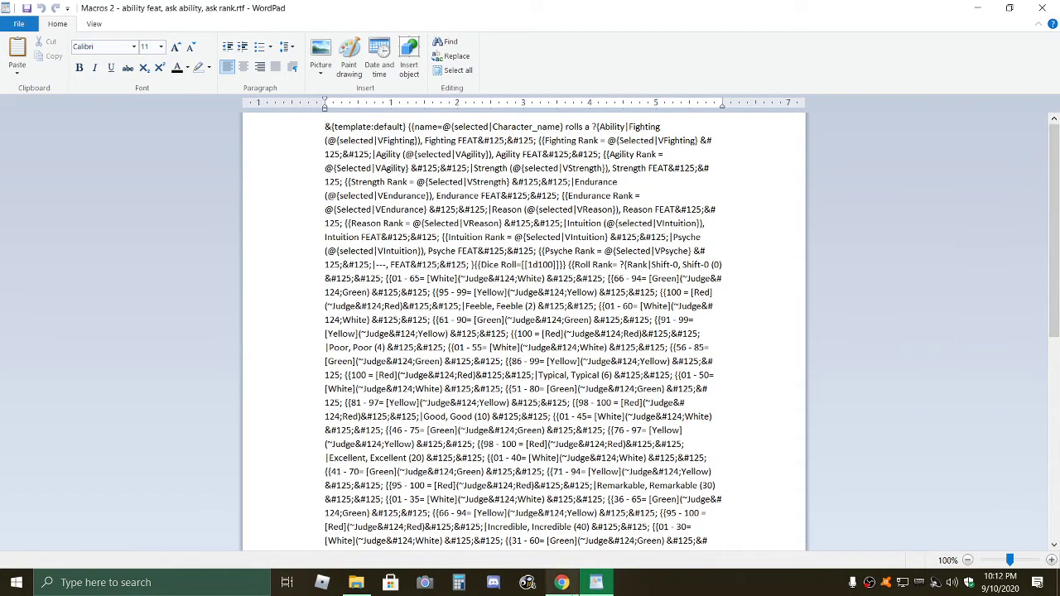
# Switch back to Roll20 and add a new macro named Ability-Feat.
pyautogui.click(568, 586)
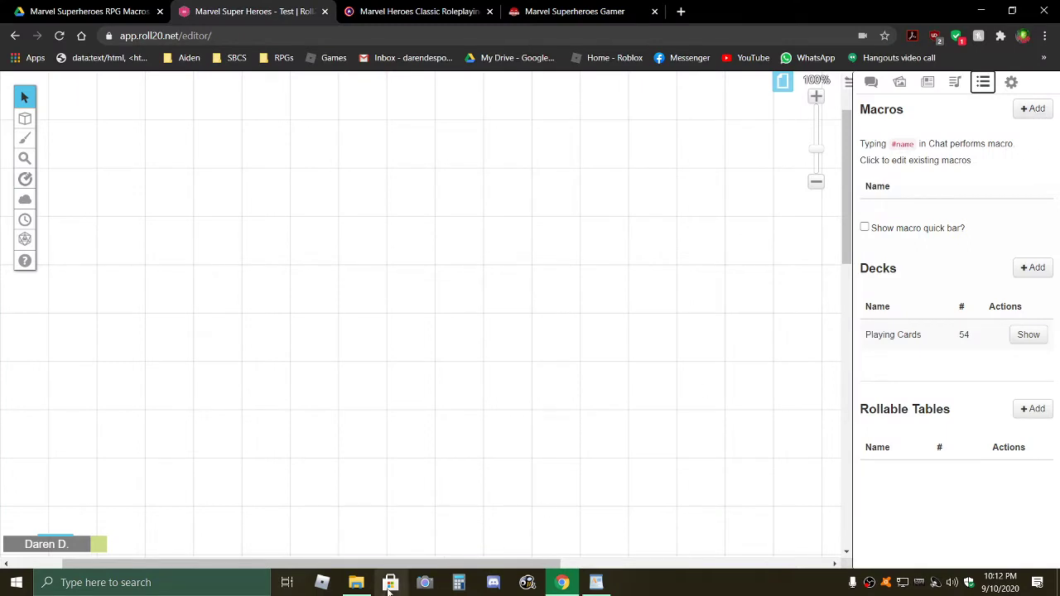
pyautogui.click(1034, 109)
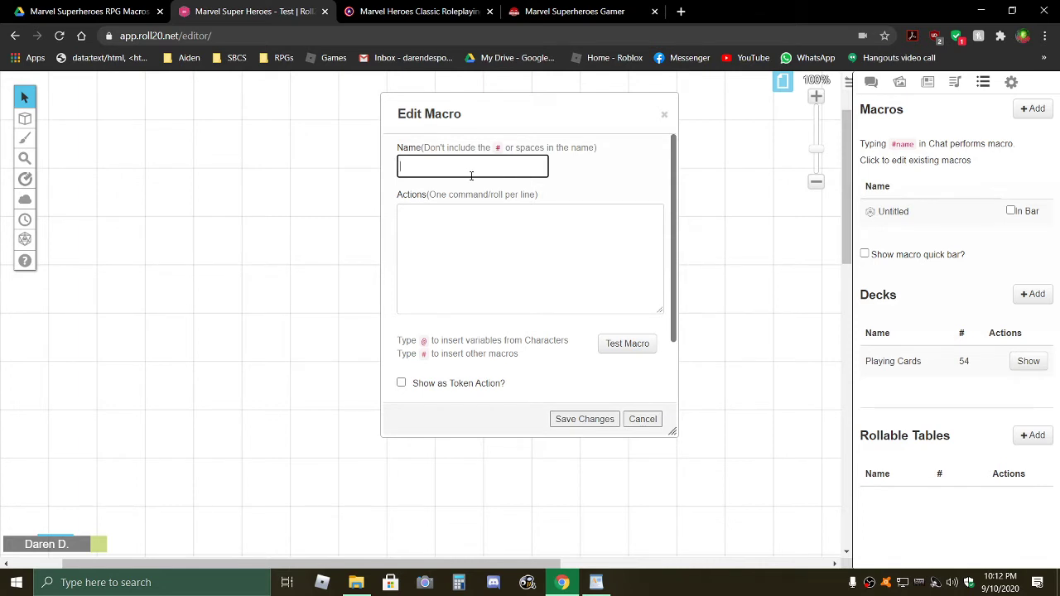
pyautogui.click(357, 585)
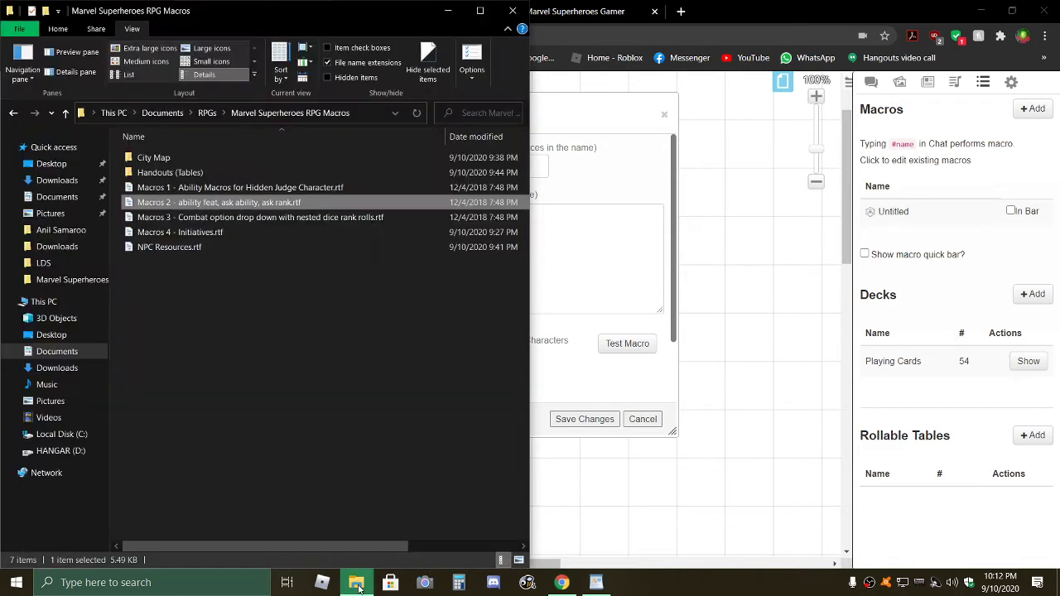
pyautogui.click(357, 584)
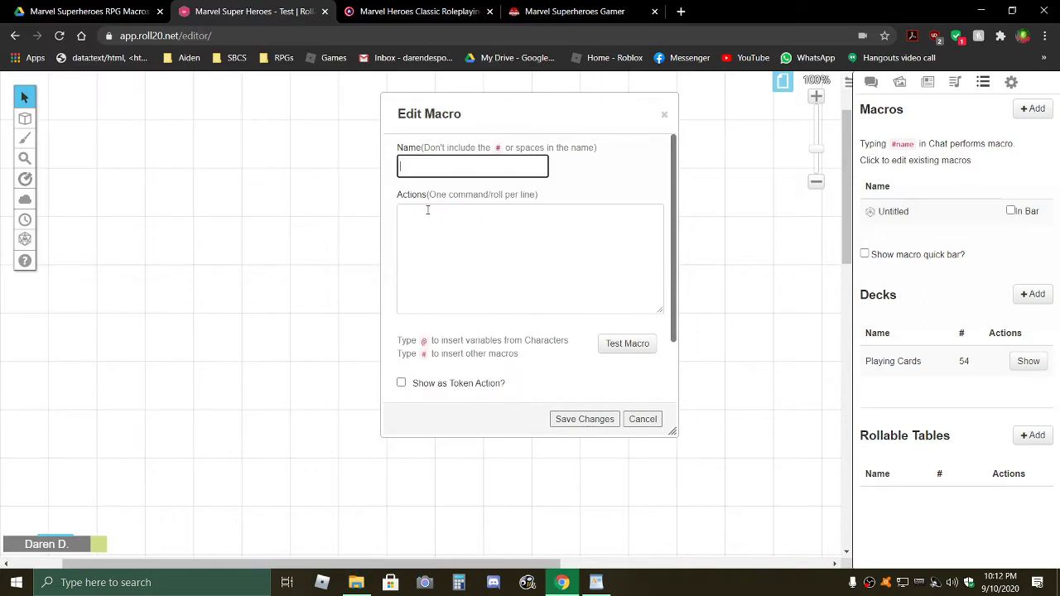
pyautogui.write('Ability-Feat')
pyautogui.click(533, 254)
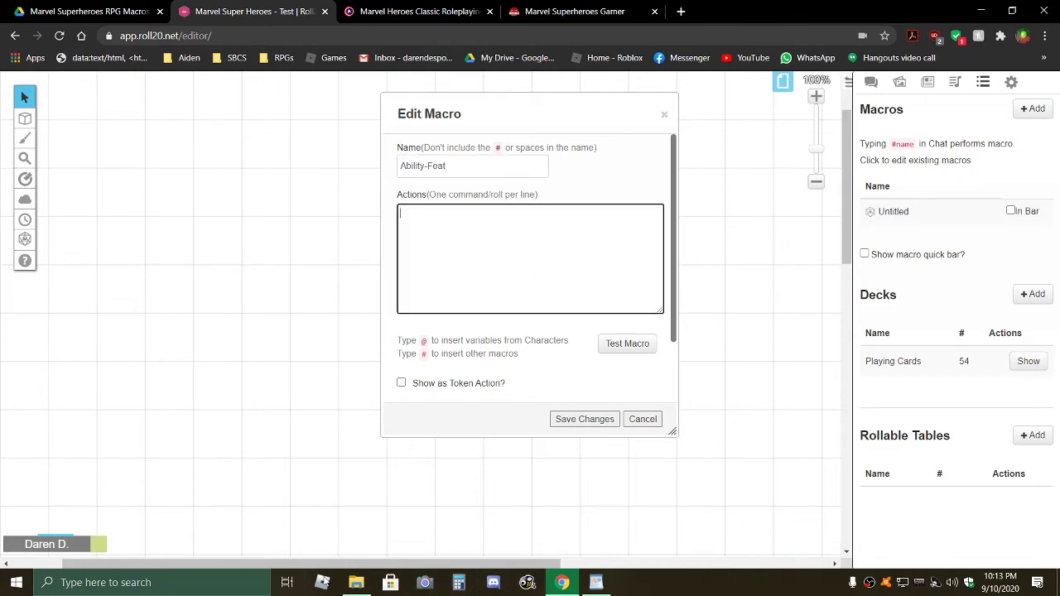
# Switch to WordPad and copy the entire macro text of the Macros 2 document.
pyautogui.click(356, 583)
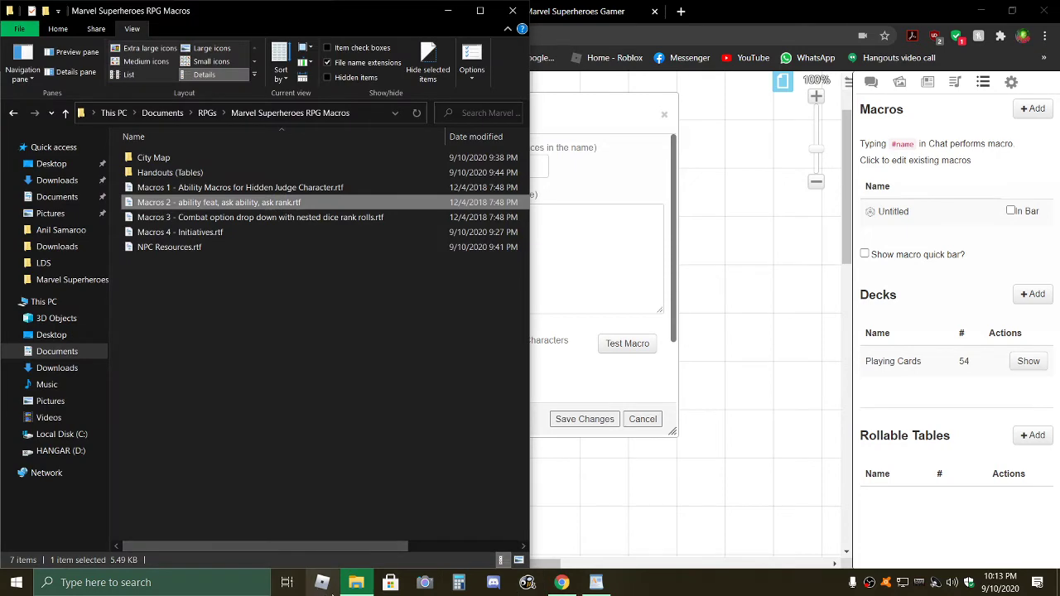
pyautogui.click(357, 583)
pyautogui.click(596, 583)
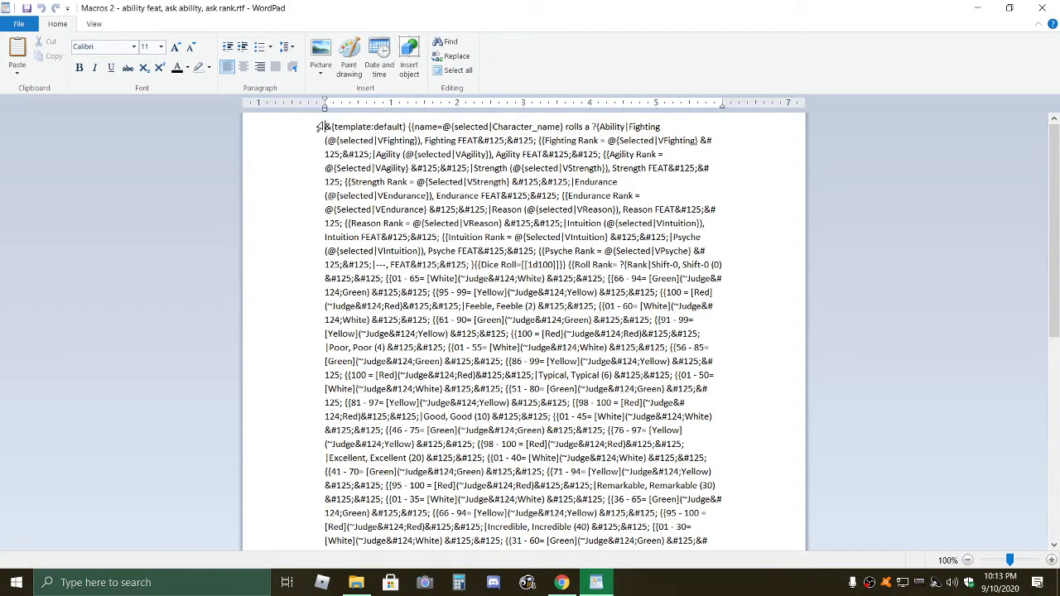
pyautogui.moveTo(325, 126); pyautogui.dragTo(619, 549)
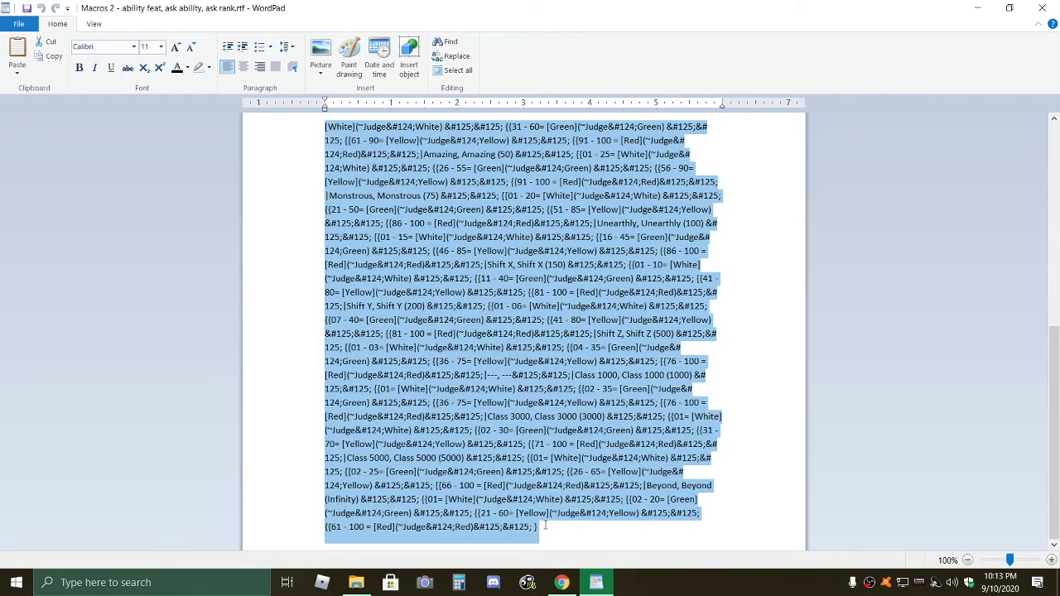
pyautogui.rightClick(506, 306)
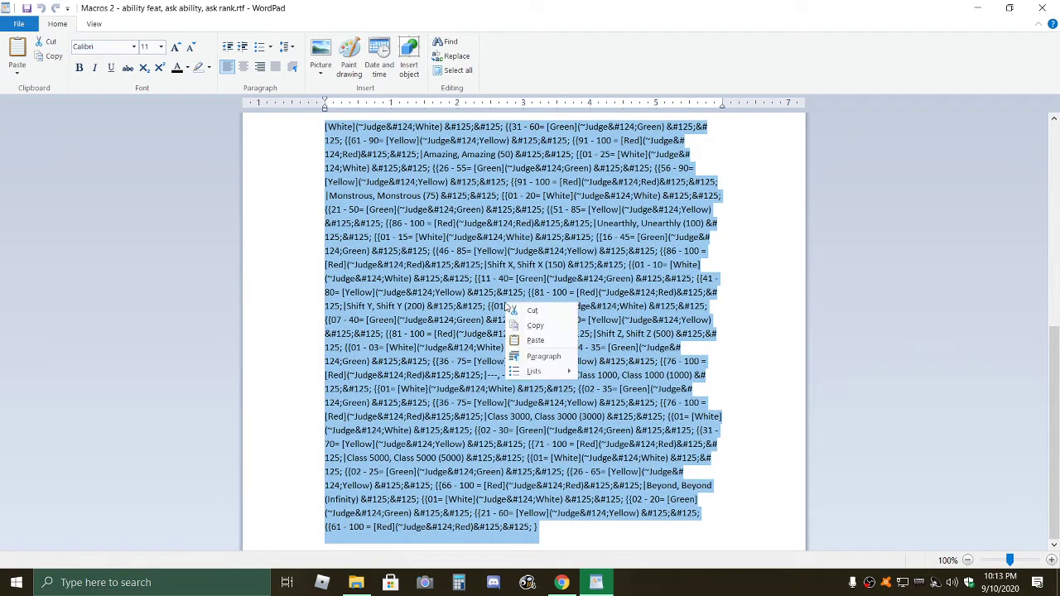
pyautogui.click(526, 325)
# Switch back to Roll20 and paste the copied text as the Ability-Feat macro's actions.
pyautogui.click(563, 583)
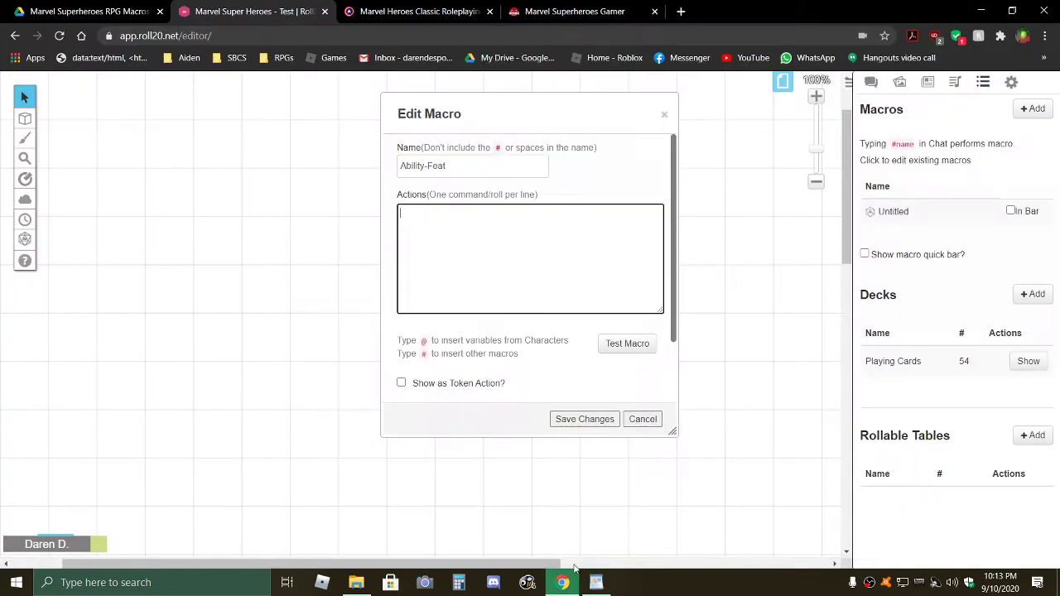
pyautogui.rightClick(497, 248)
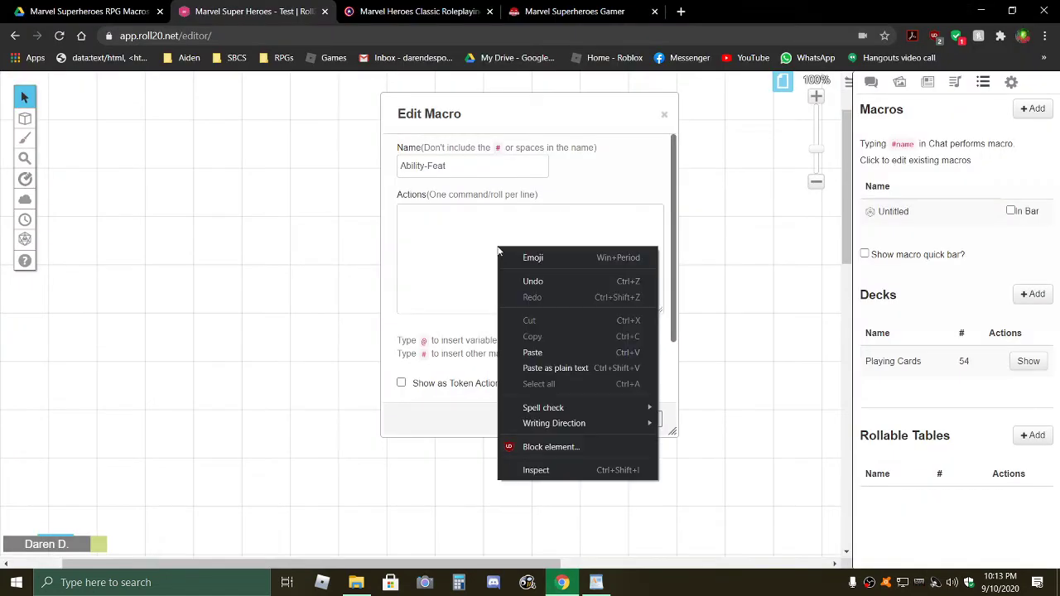
pyautogui.click(528, 353)
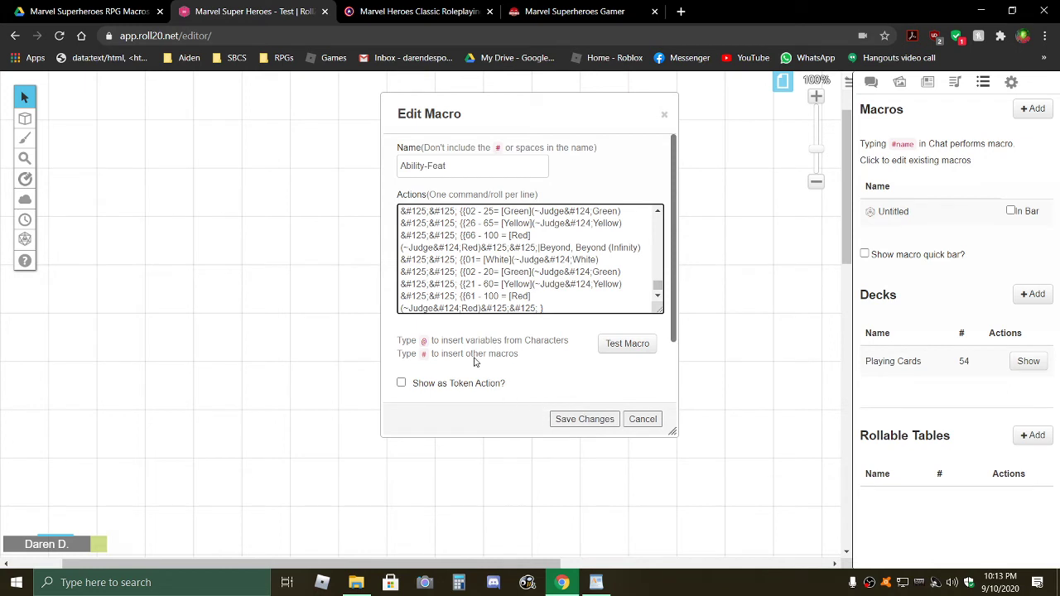
# Set the Ability-Feat macro as a token action visible to All Players, save it and add it to the macro quick bar.
pyautogui.scroll(-1, 477, 362)
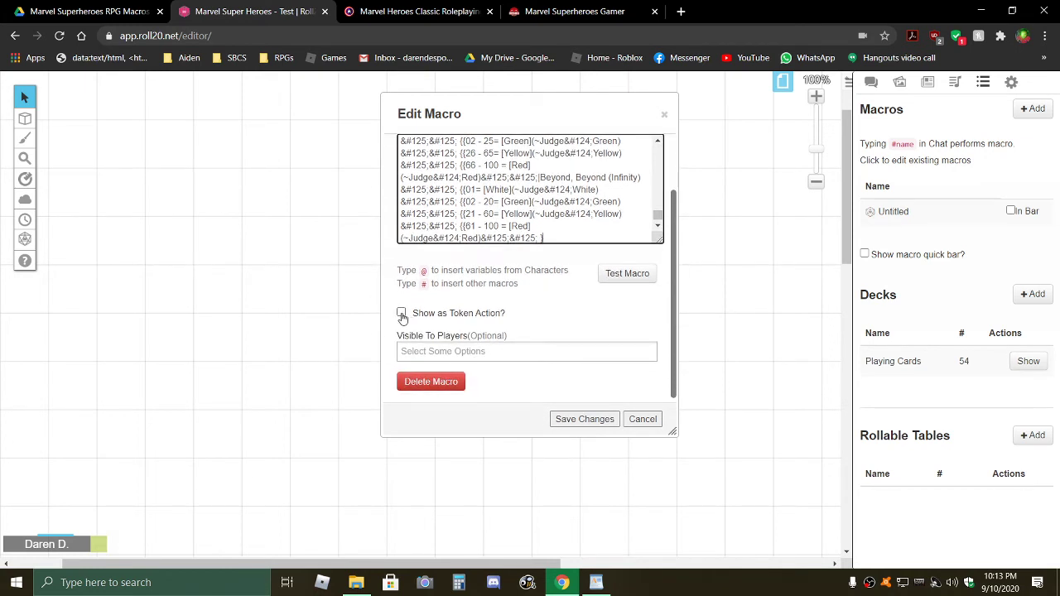
pyautogui.click(402, 315)
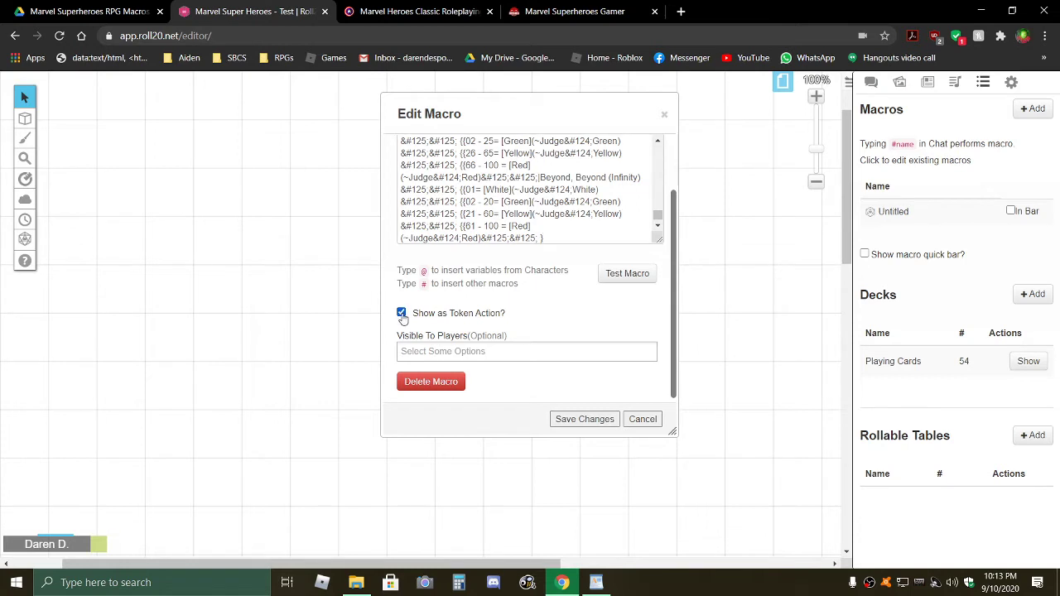
pyautogui.click(529, 352)
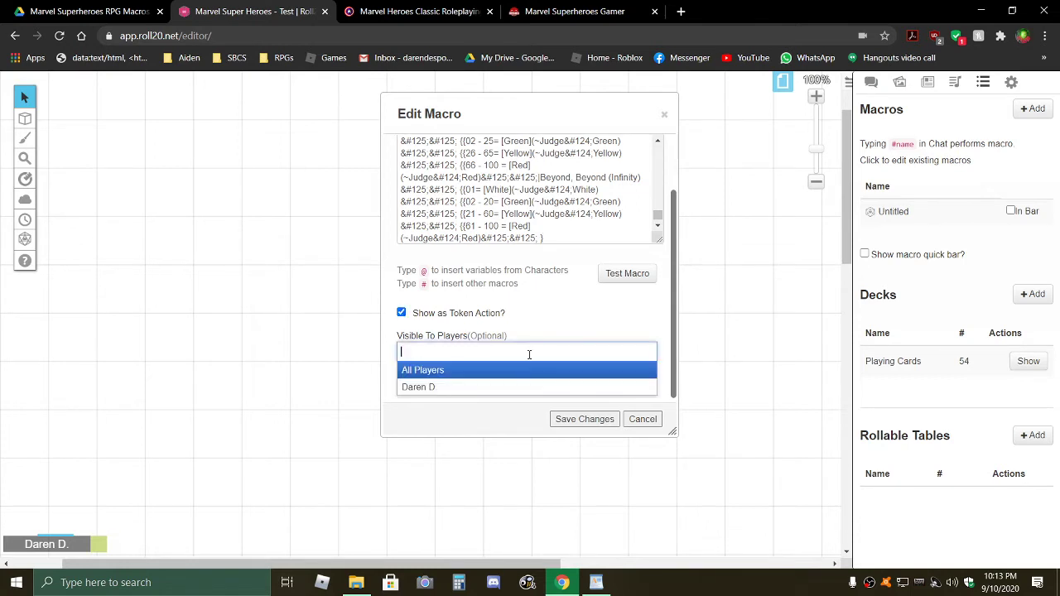
pyautogui.click(453, 373)
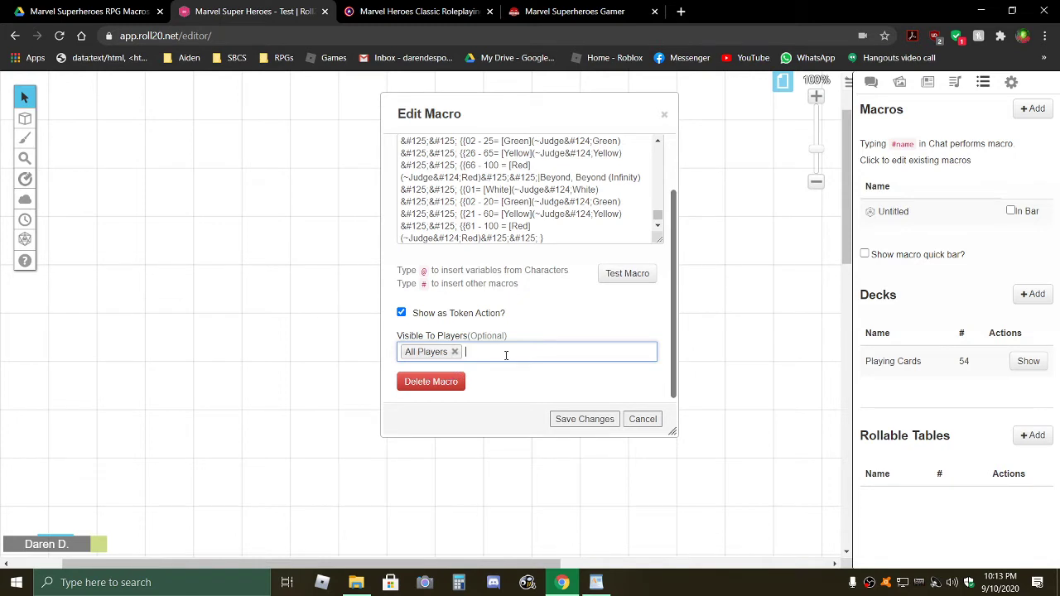
pyautogui.click(578, 421)
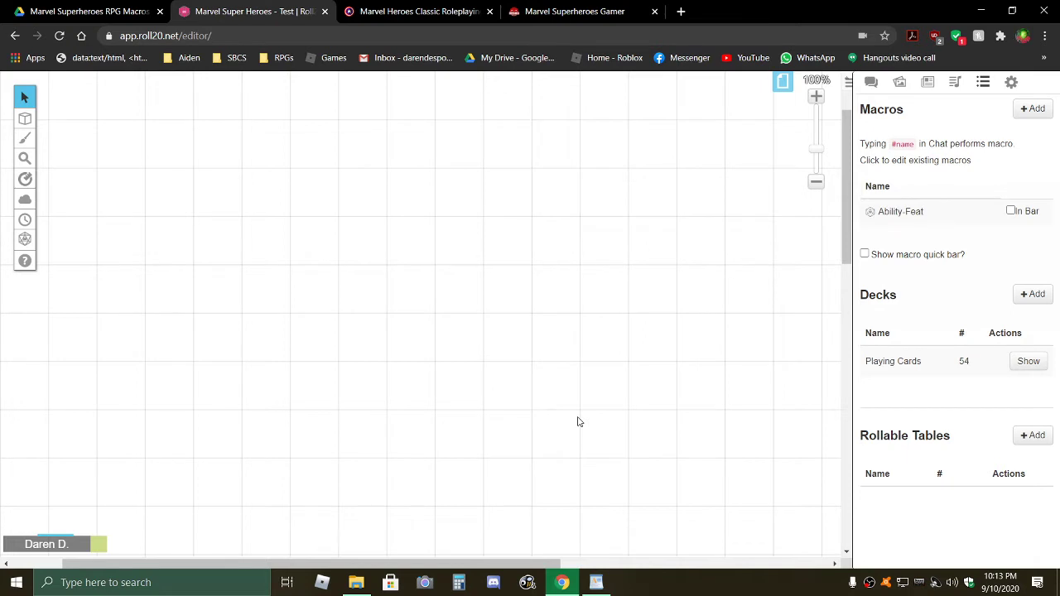
pyautogui.click(1011, 211)
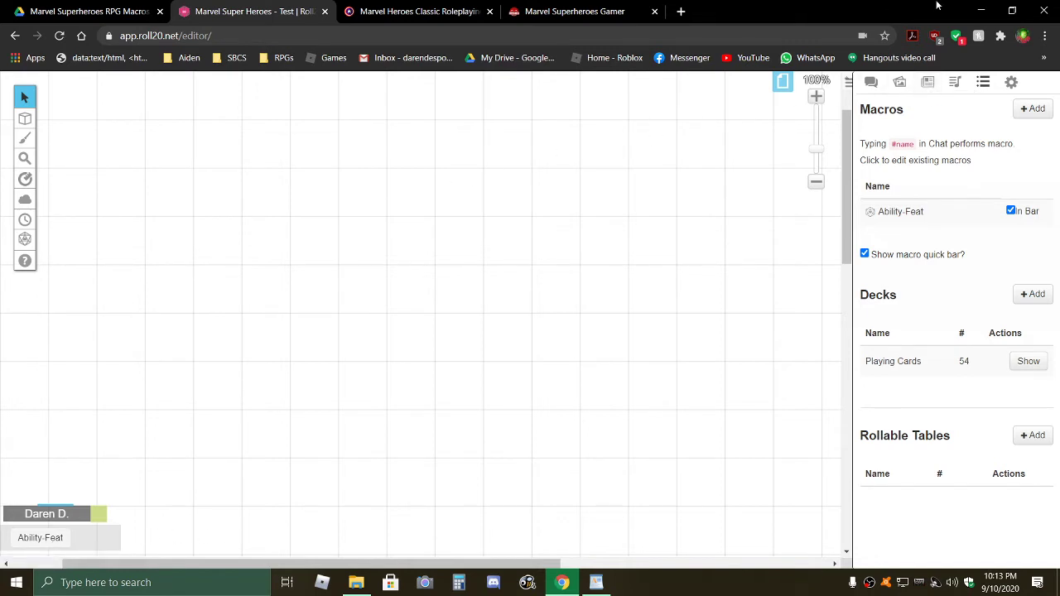
# Place the Hero character's token from the journal on the upper-left part of the map grid and select it.
pyautogui.click(929, 86)
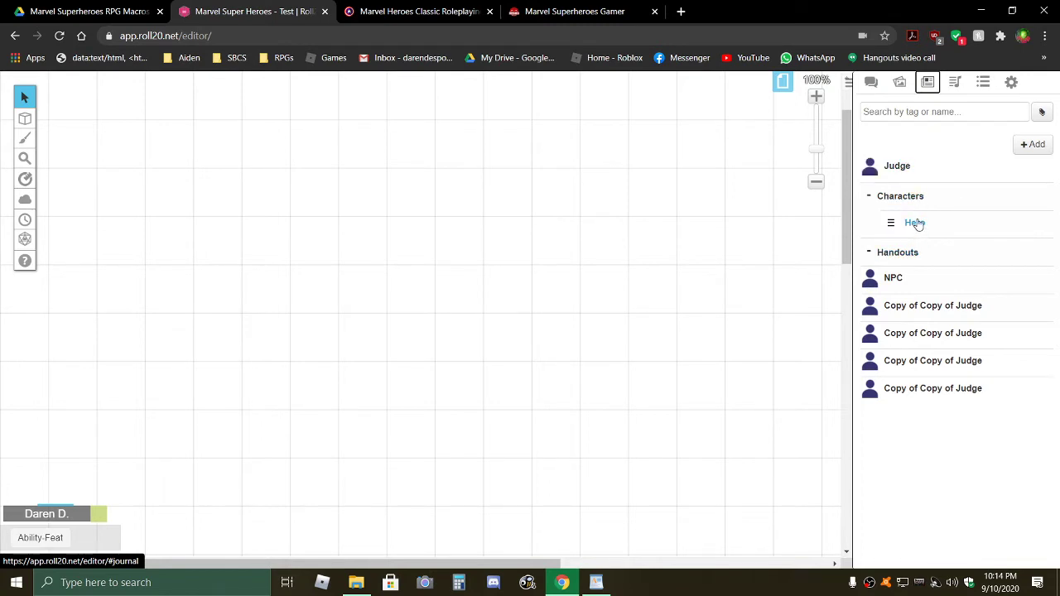
pyautogui.moveTo(894, 237); pyautogui.dragTo(295, 248)
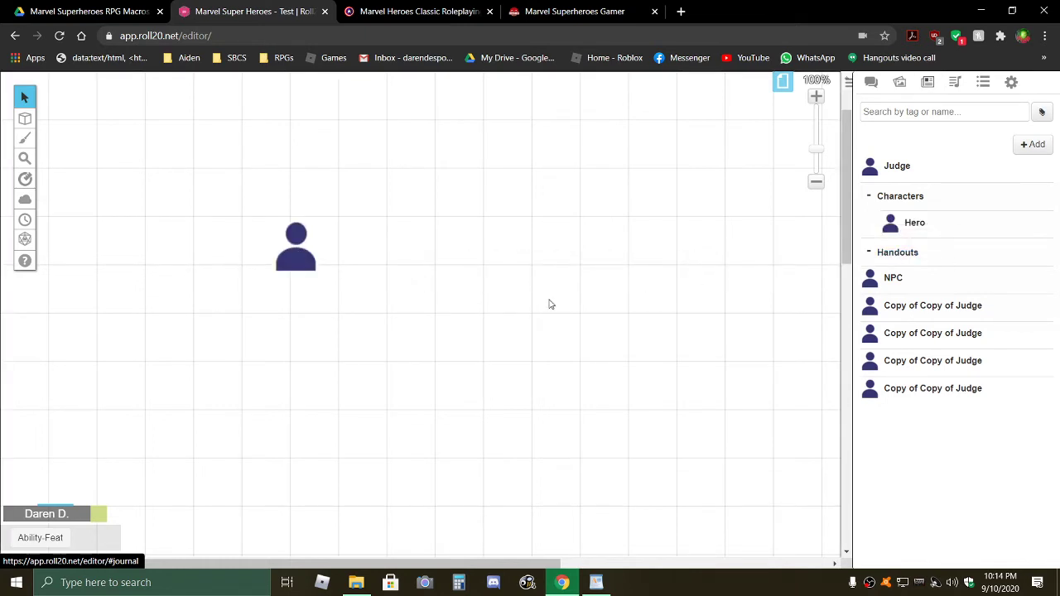
pyautogui.click(298, 253)
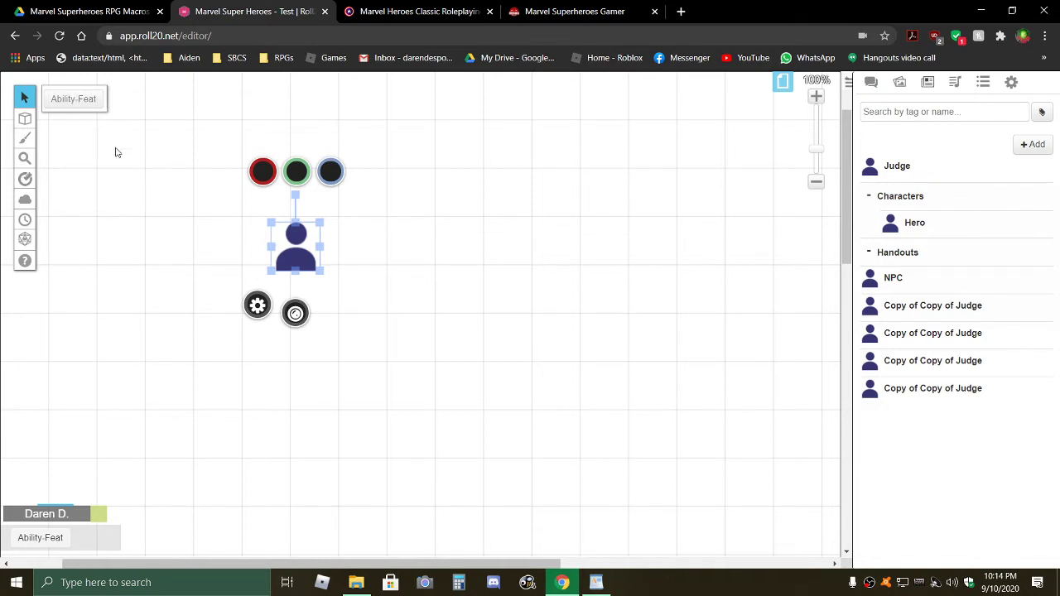
# Show the chat and run the Hero token's Ability-Feat macro with Strength as the ability and Excellent as the rank.
pyautogui.click(870, 82)
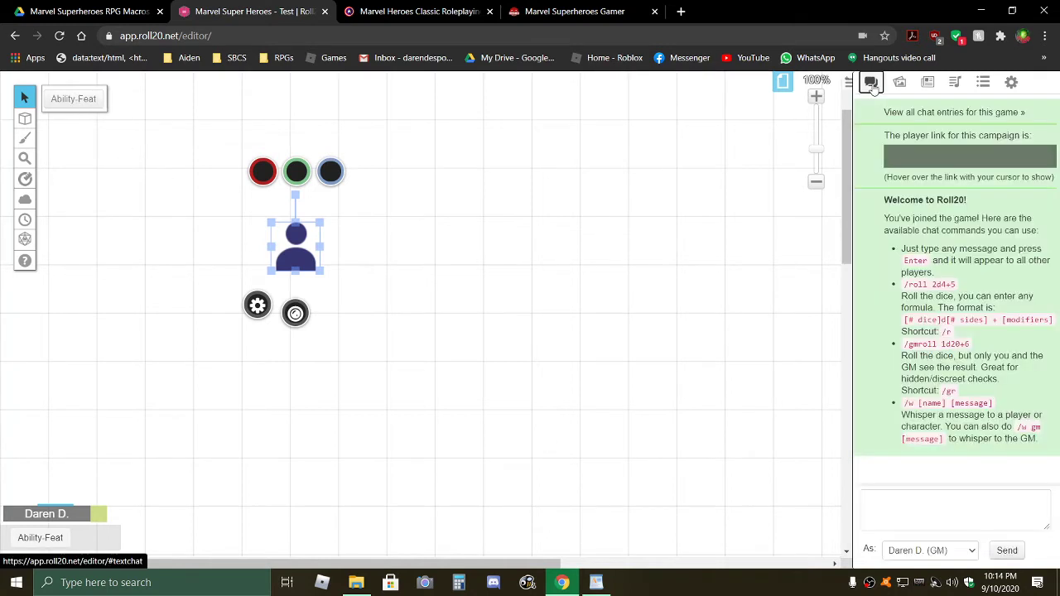
pyautogui.click(73, 98)
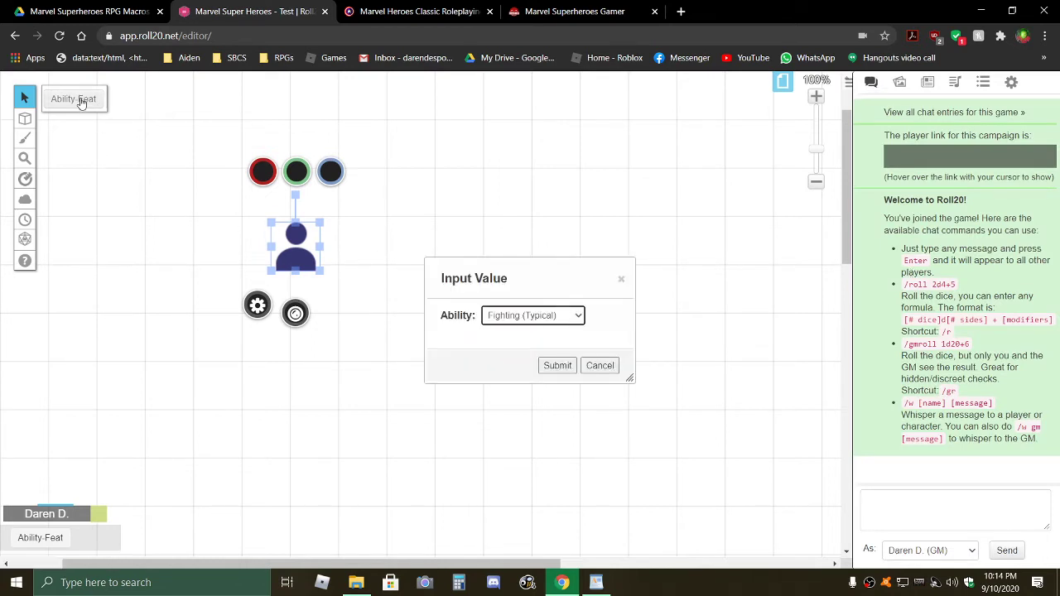
pyautogui.click(579, 318)
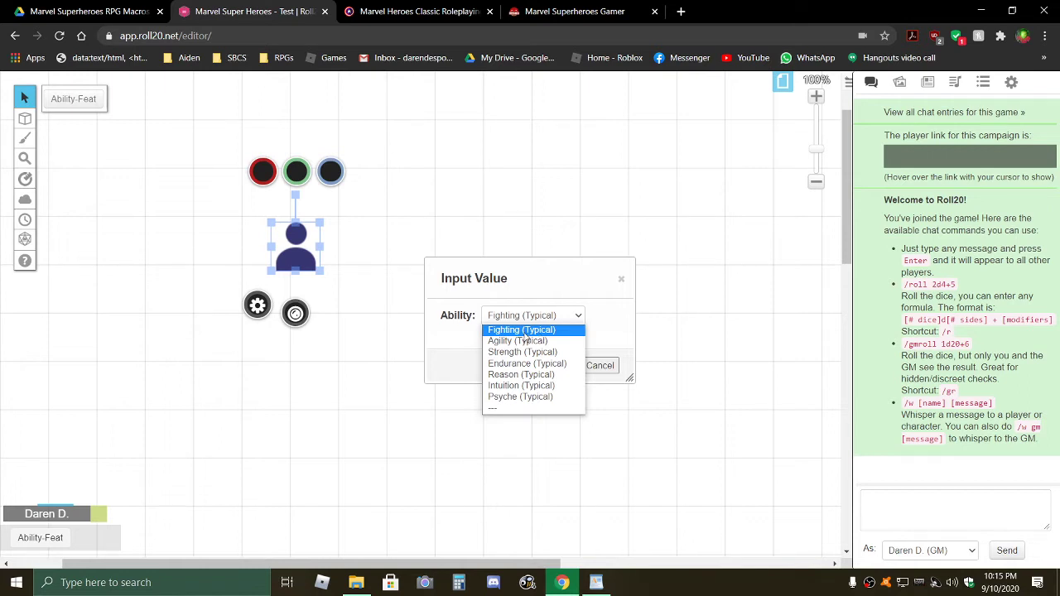
pyautogui.click(515, 352)
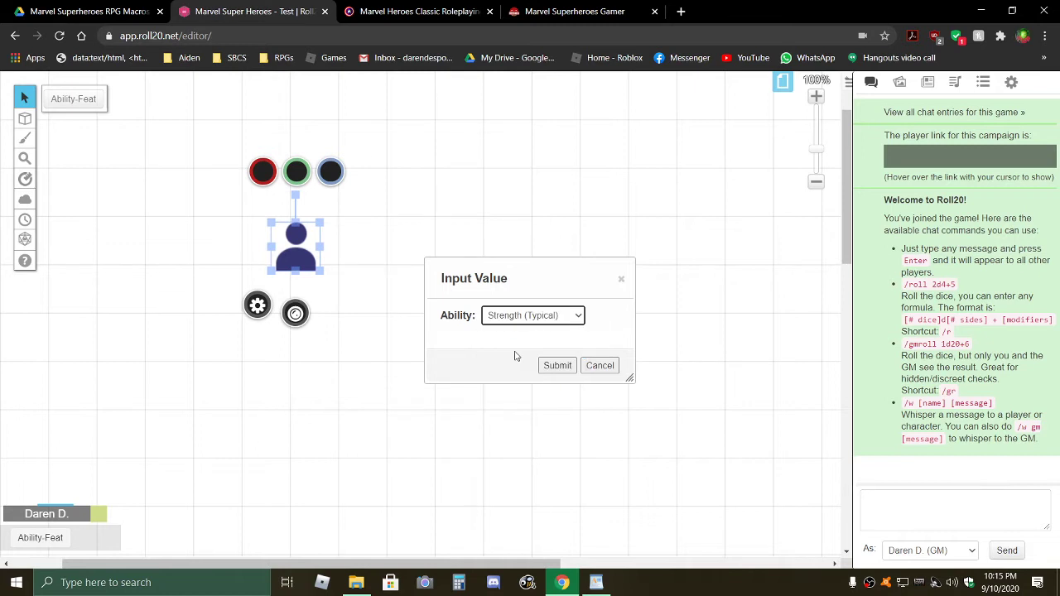
pyautogui.click(558, 367)
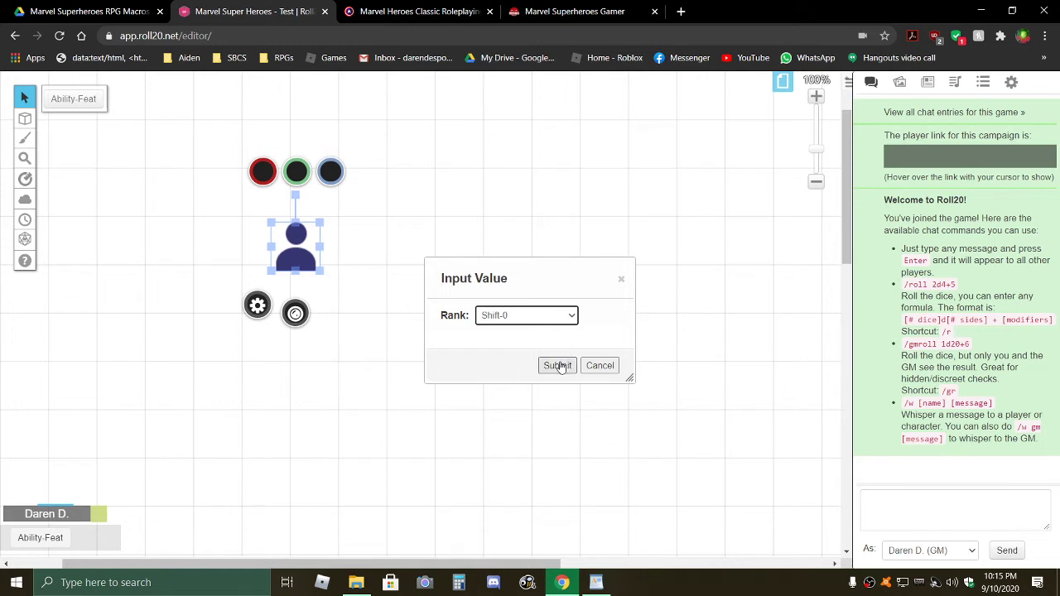
pyautogui.click(572, 317)
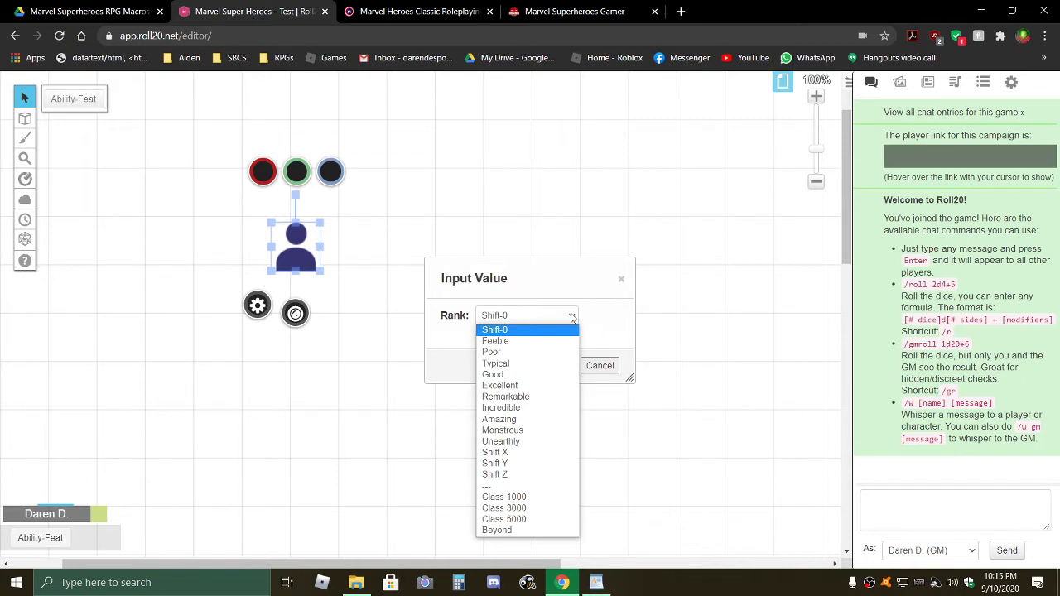
pyautogui.click(573, 317)
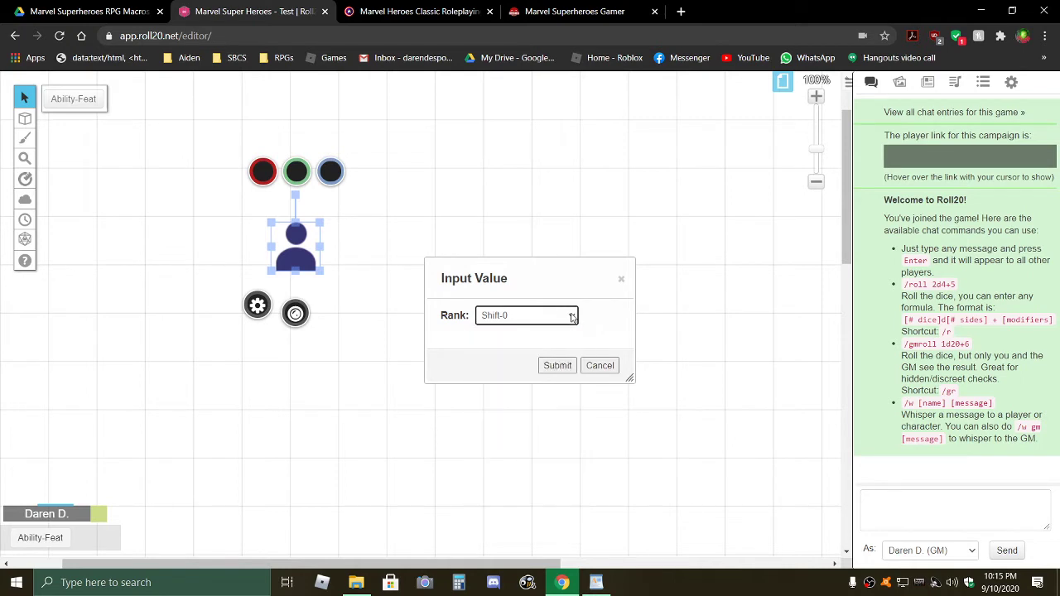
pyautogui.click(572, 318)
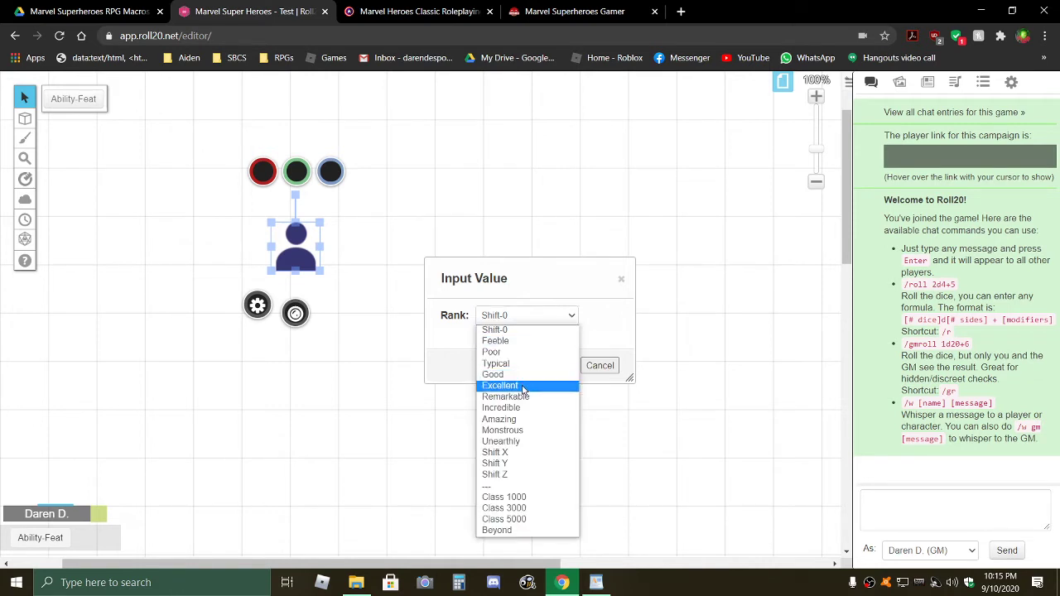
pyautogui.click(523, 386)
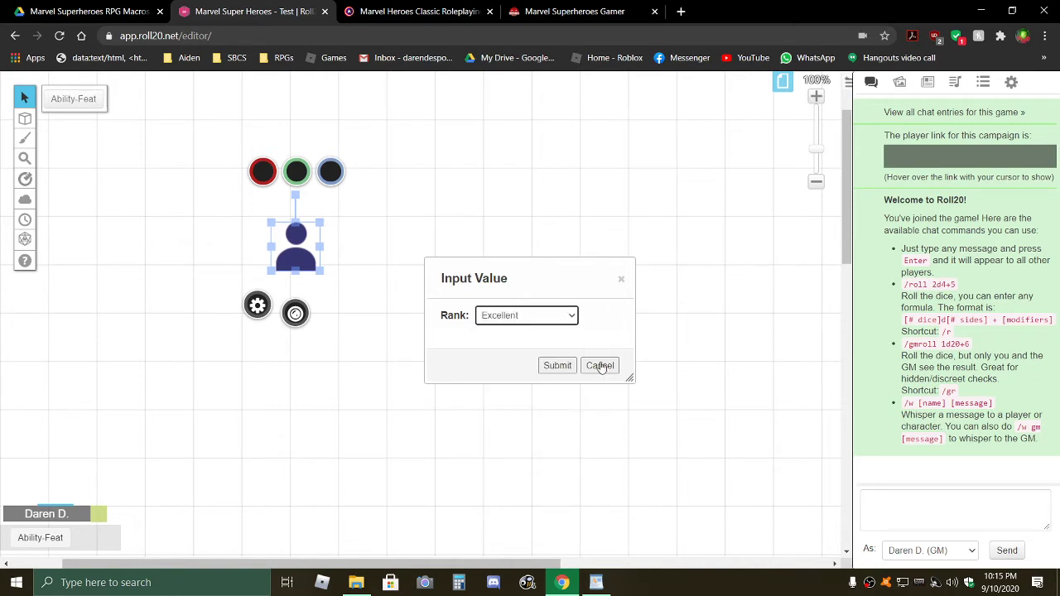
pyautogui.click(557, 366)
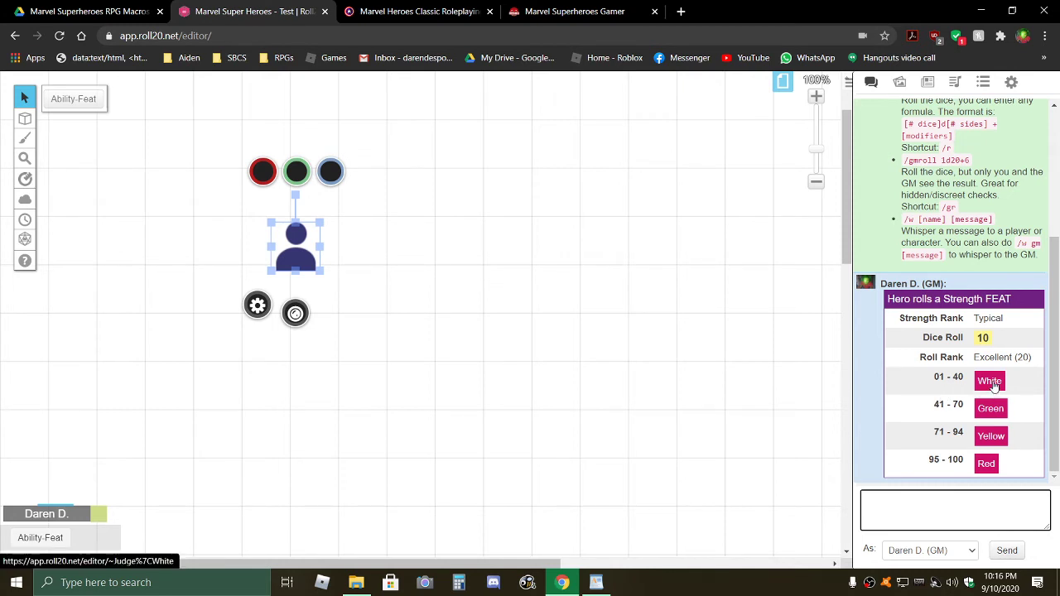
# Look up the White battle result of the Strength FEAT roll for the Force action.
pyautogui.click(992, 385)
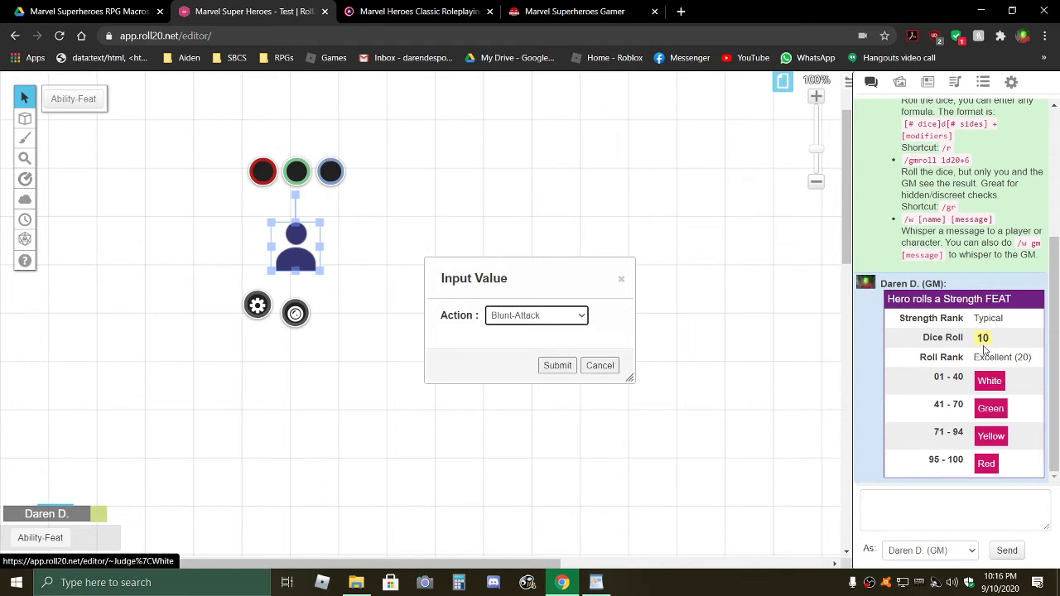
pyautogui.click(583, 321)
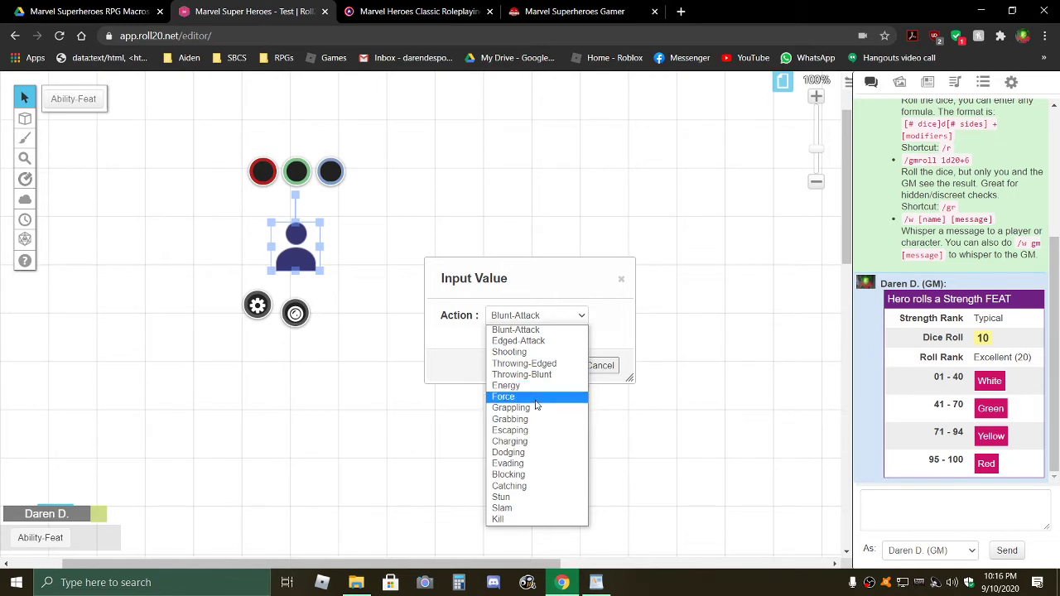
pyautogui.click(531, 398)
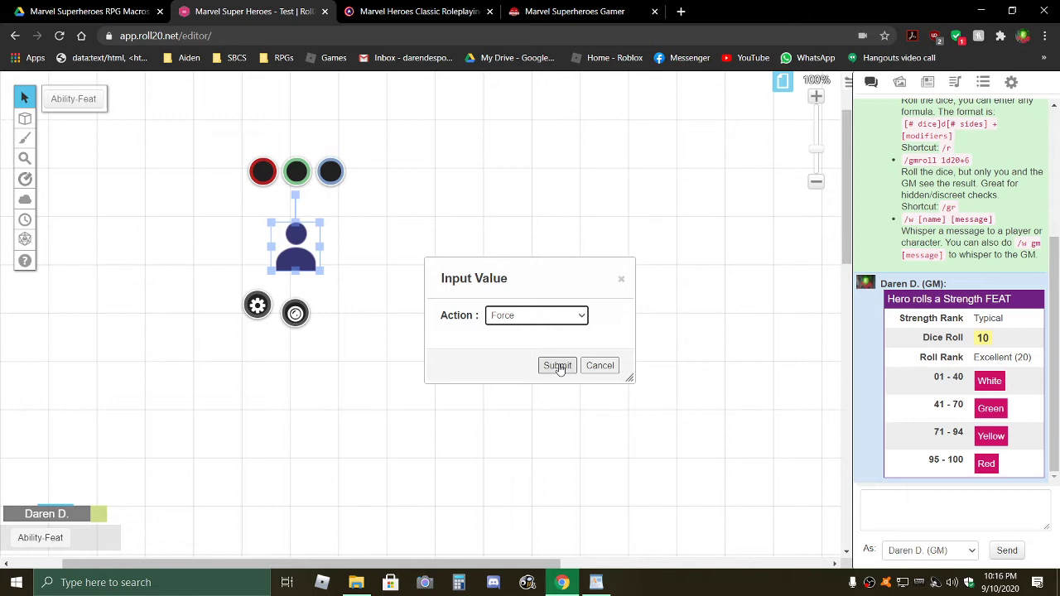
pyautogui.click(557, 365)
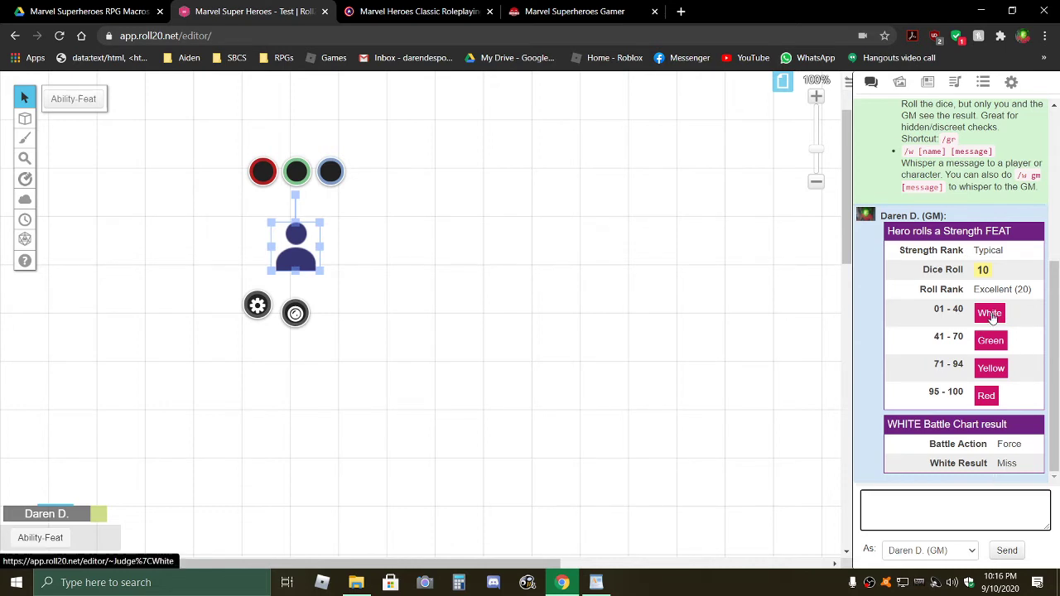
# Look up the Red battle result of the Strength FEAT roll for the Force action.
pyautogui.click(990, 398)
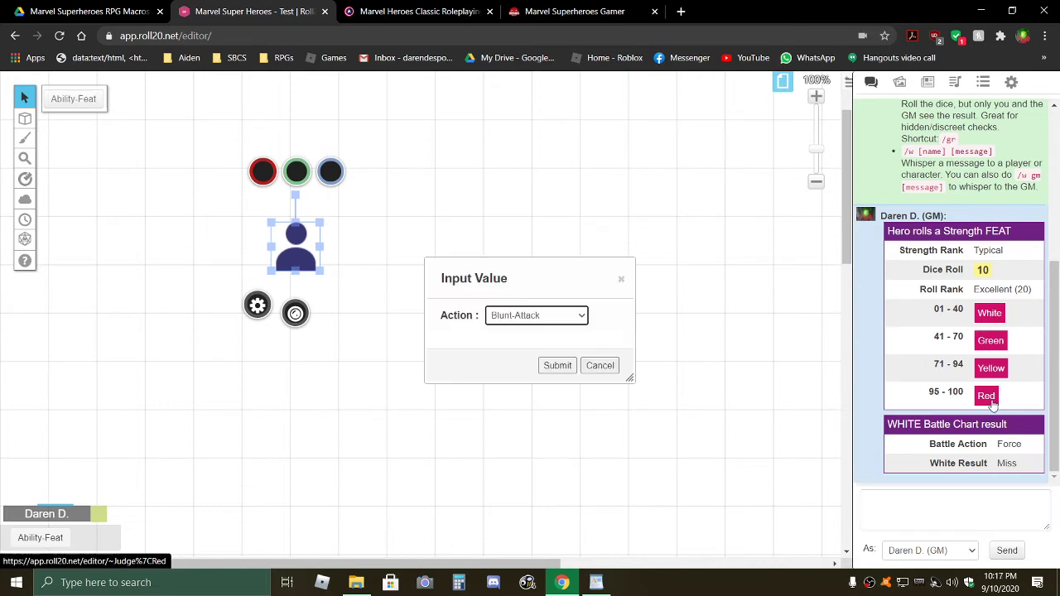
pyautogui.click(579, 316)
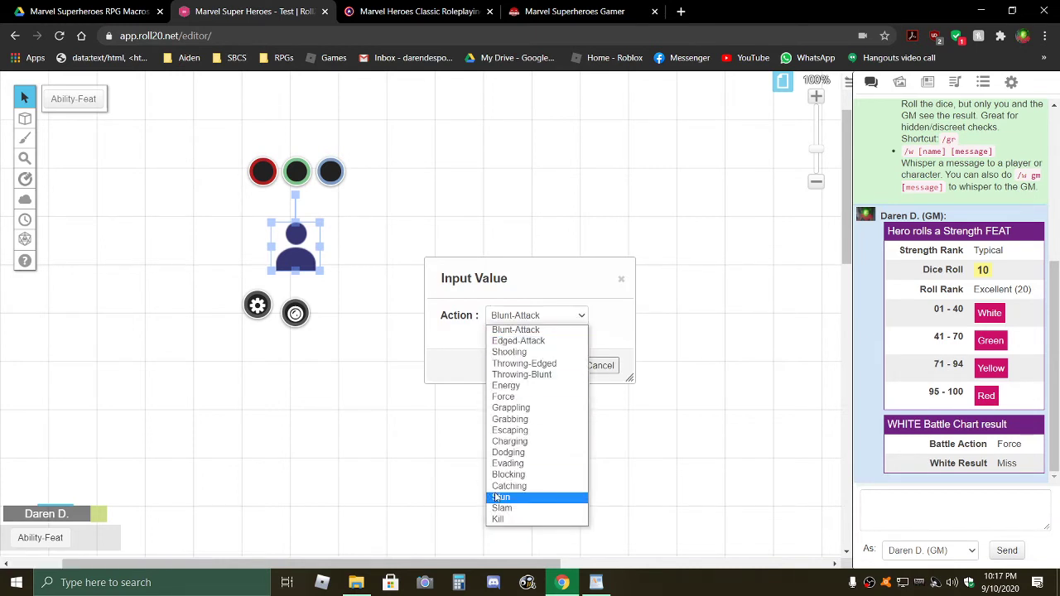
pyautogui.click(505, 397)
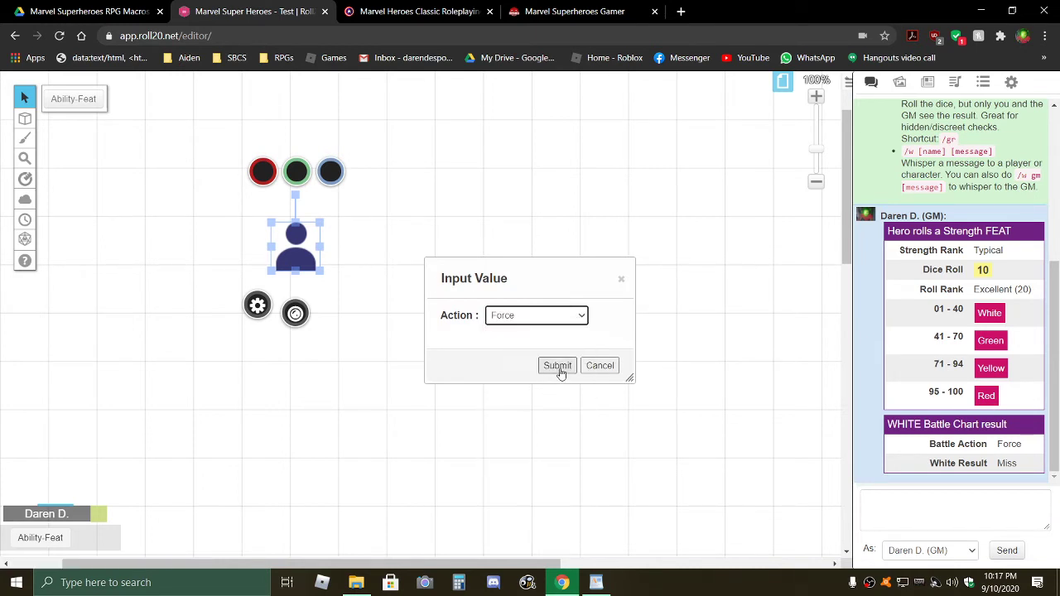
pyautogui.click(557, 366)
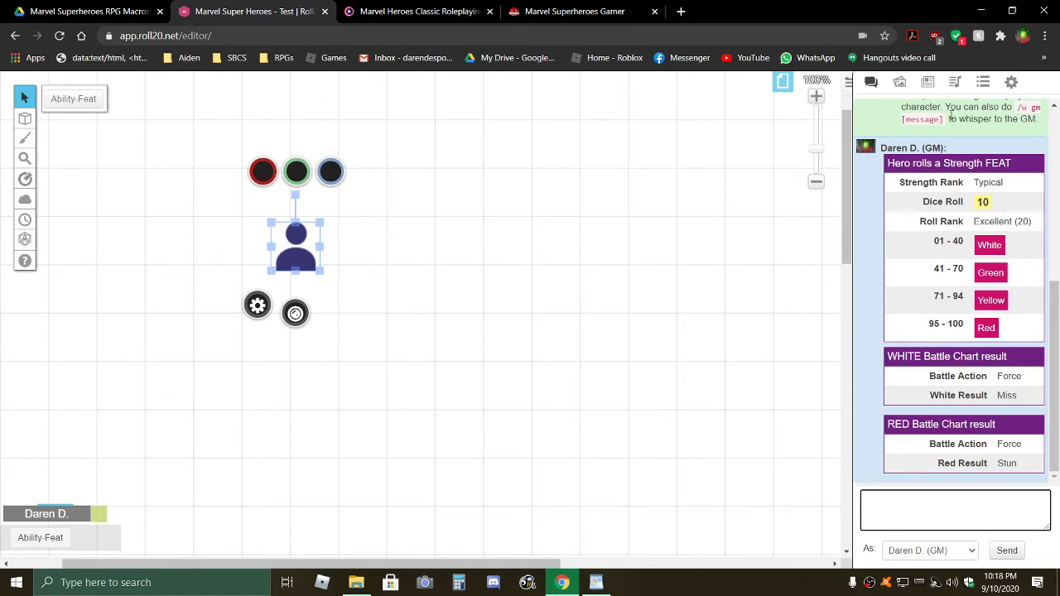
# Add a new macro and replace the open WordPad document with "Macros 3 - Combat option drop down with nested dice rank rolls.rtf".
pyautogui.click(983, 82)
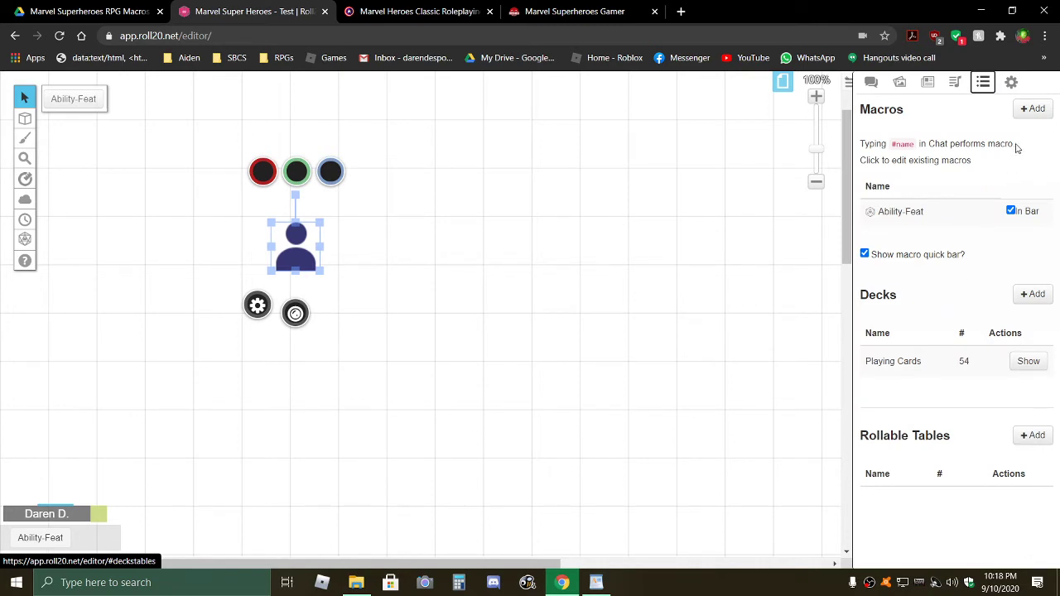
pyautogui.click(1033, 108)
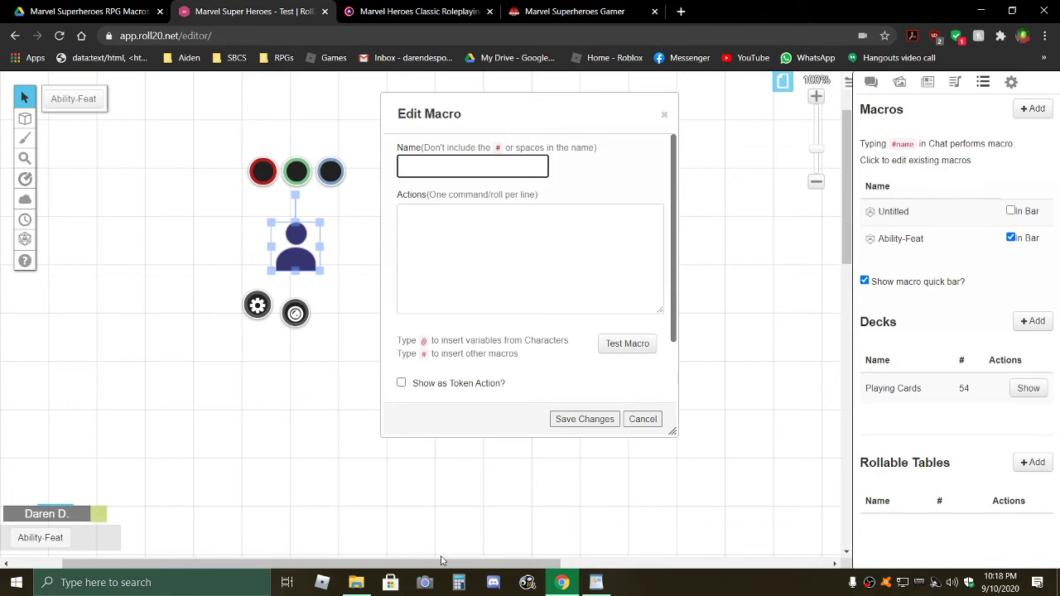
pyautogui.click(594, 582)
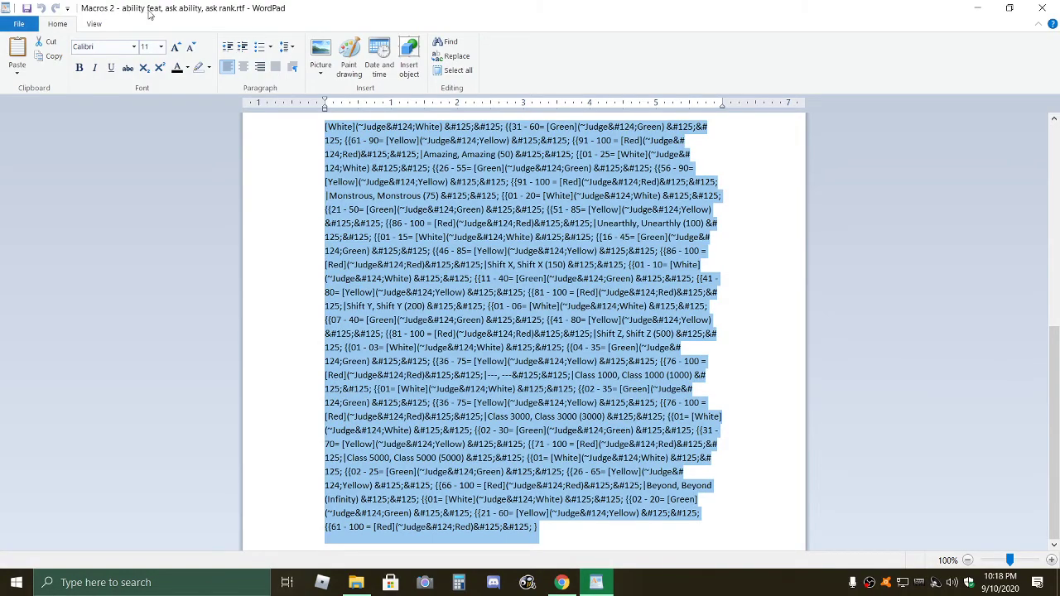
pyautogui.click(1048, 10)
pyautogui.click(356, 582)
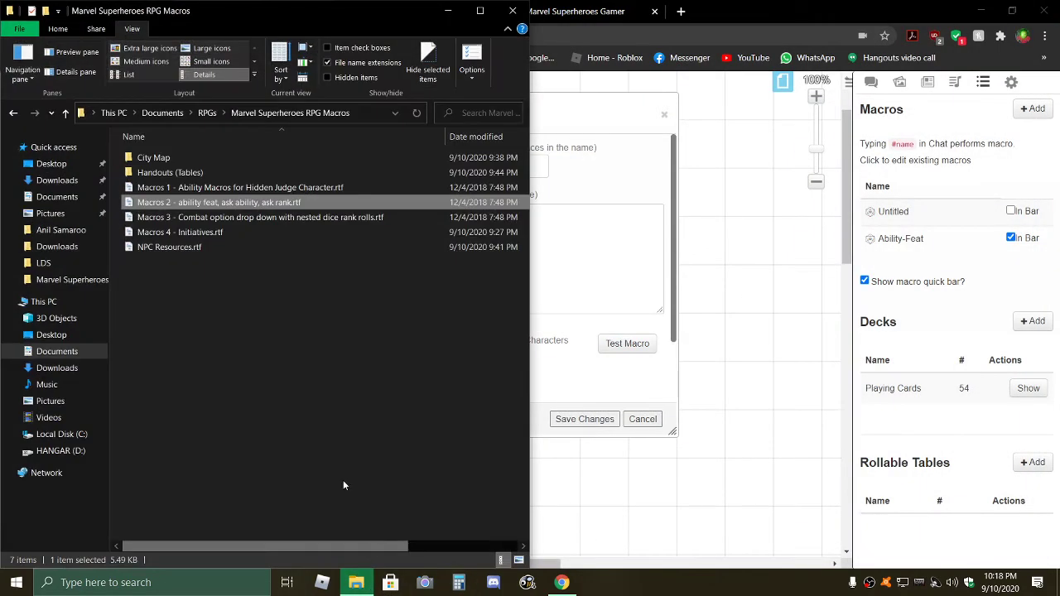
pyautogui.click(206, 219)
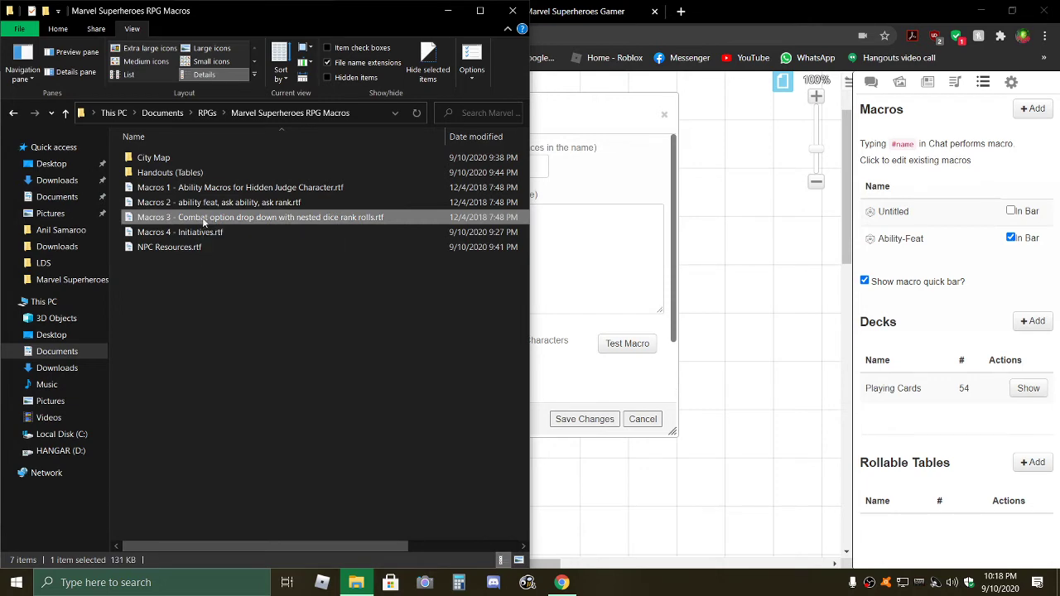
pyautogui.doubleClick(206, 218)
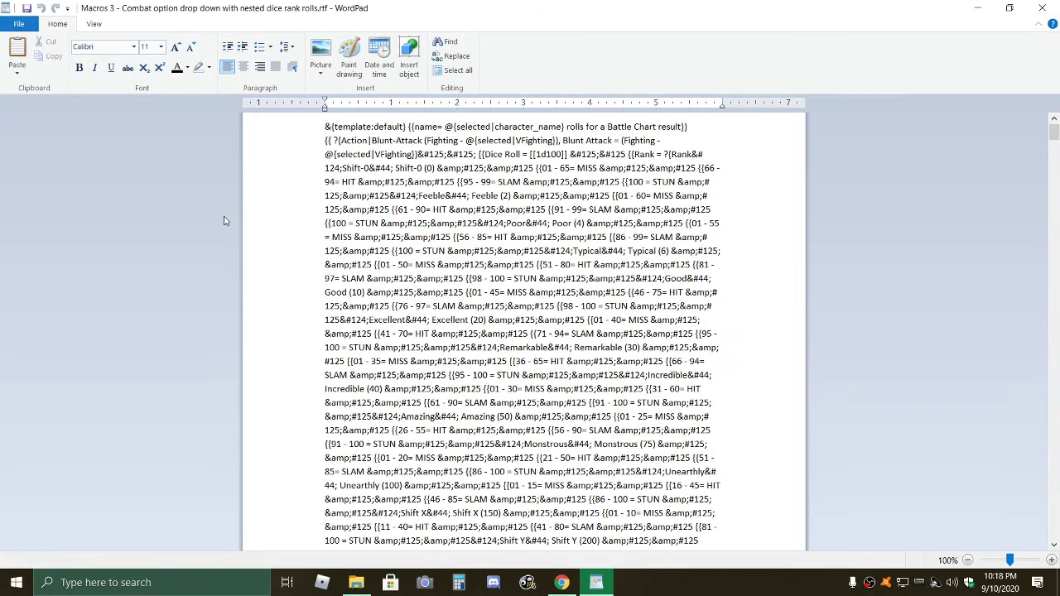
# Switch back to Roll20 and name the new macro Combat-Feat.
pyautogui.click(561, 582)
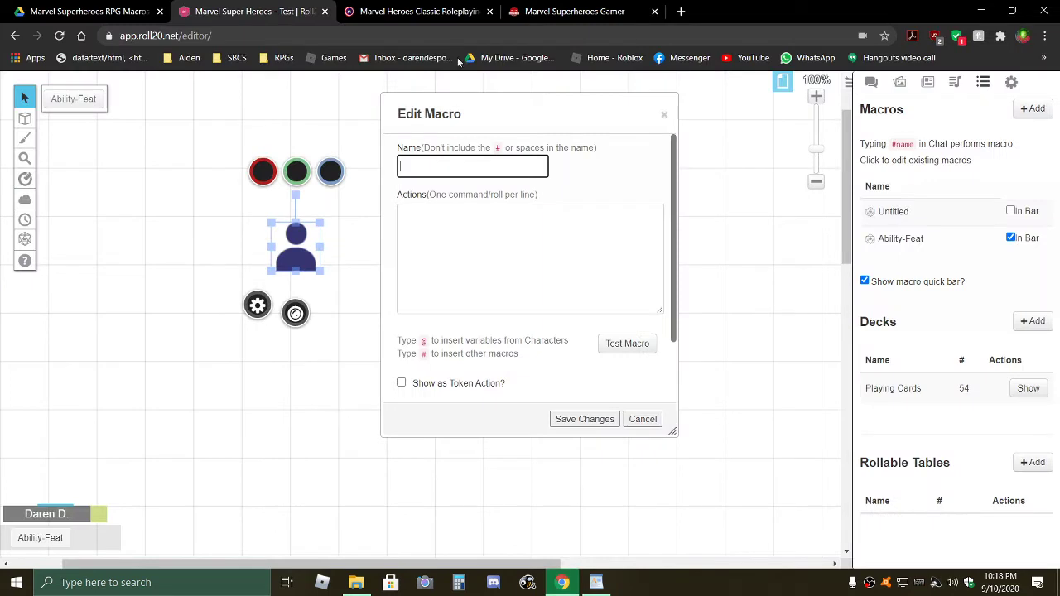
pyautogui.click(459, 163)
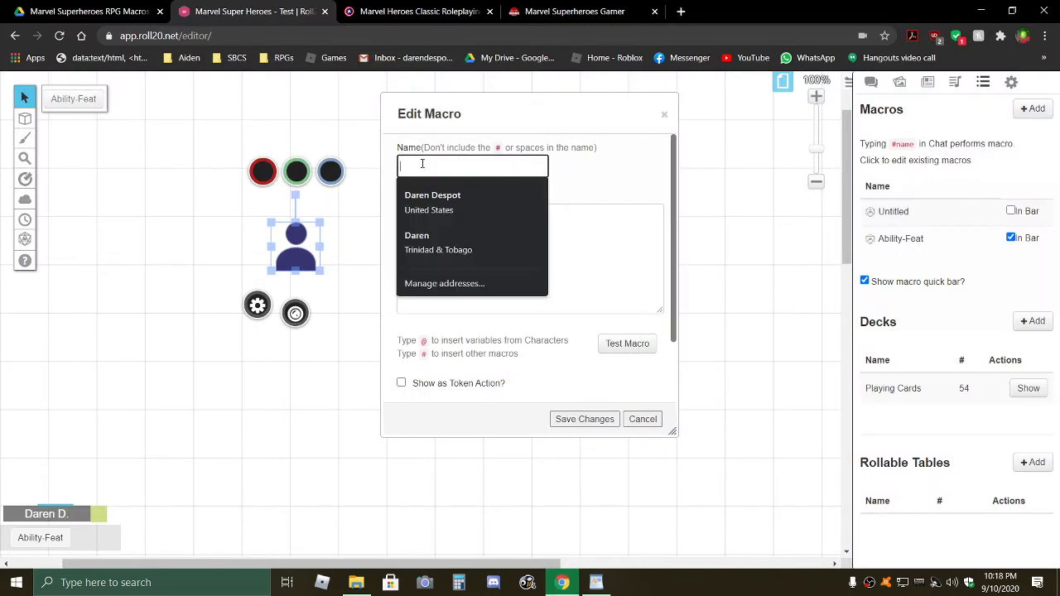
pyautogui.write('Comma')
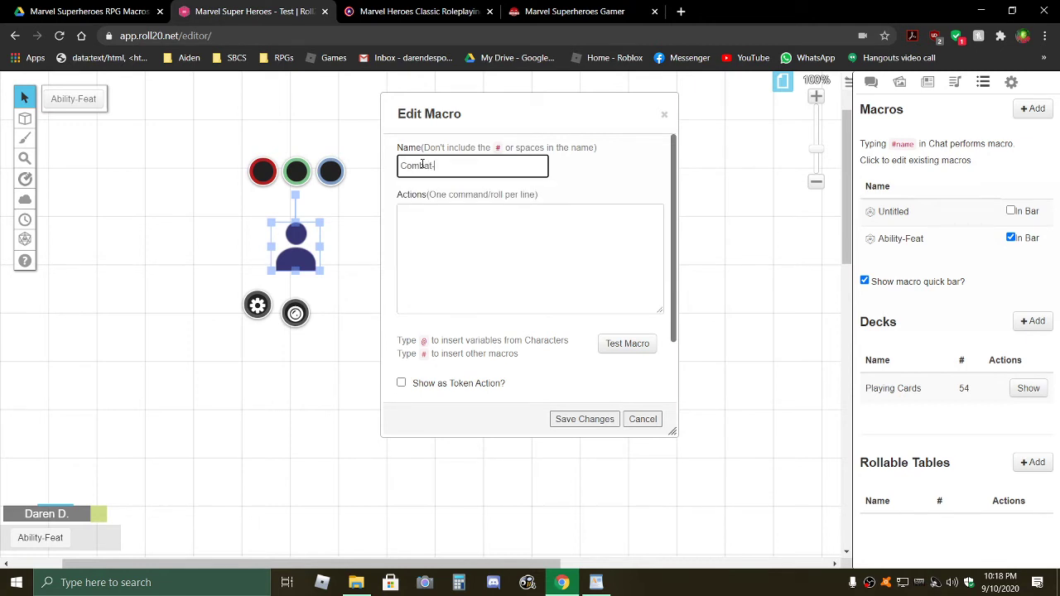
pyautogui.write('t-Feat')
pyautogui.click(473, 255)
# Switch to WordPad and copy the entire macro text of the Macros 3 document.
pyautogui.click(596, 582)
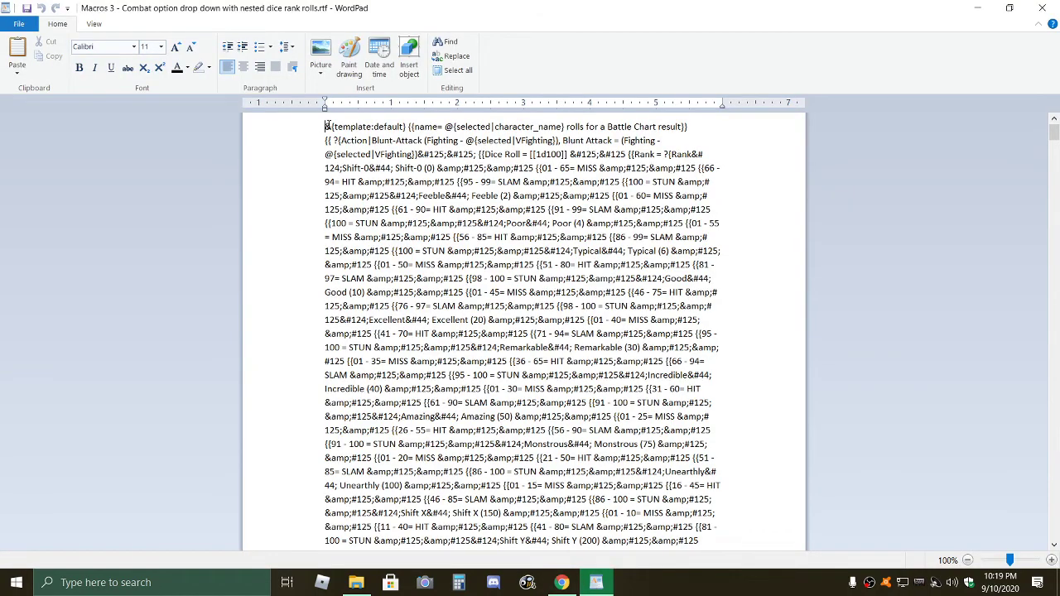
pyautogui.moveTo(325, 127); pyautogui.dragTo(368, 502)
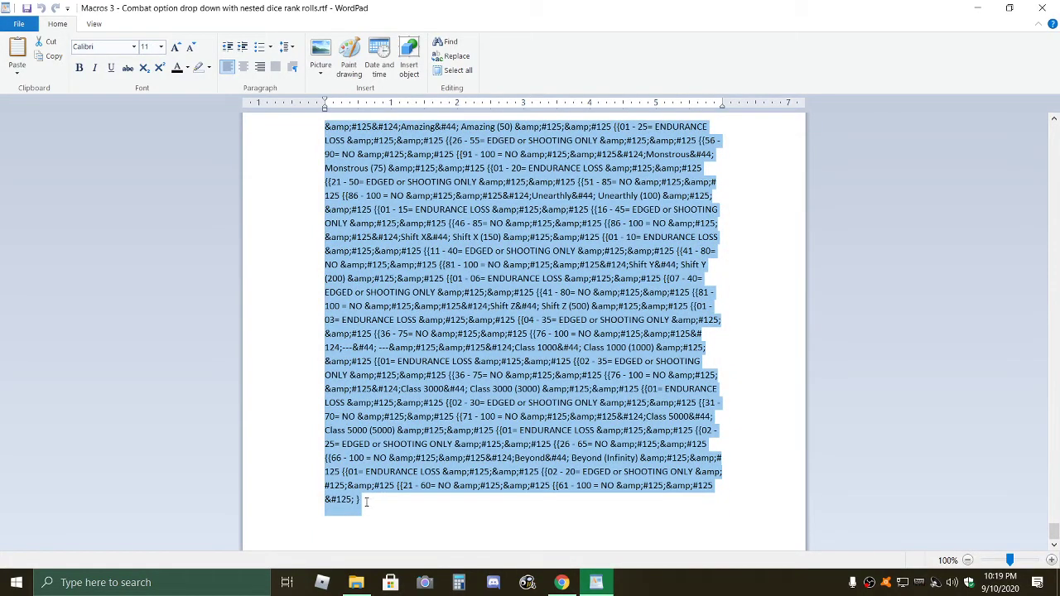
pyautogui.rightClick(473, 326)
pyautogui.click(502, 349)
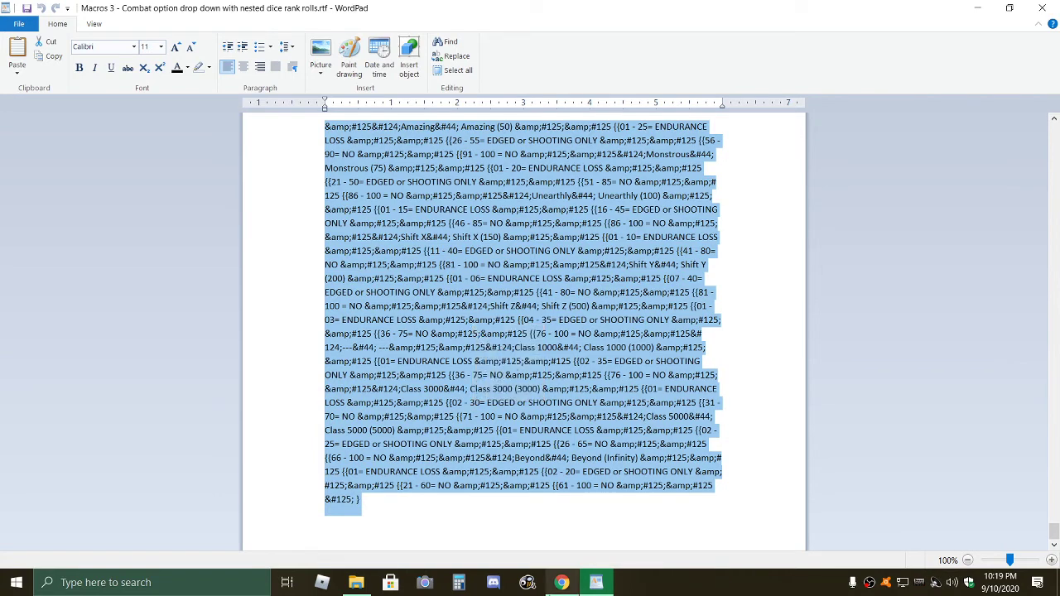
# Switch back to Roll20 and paste the copied text as the Combat-Feat macro's actions.
pyautogui.click(569, 588)
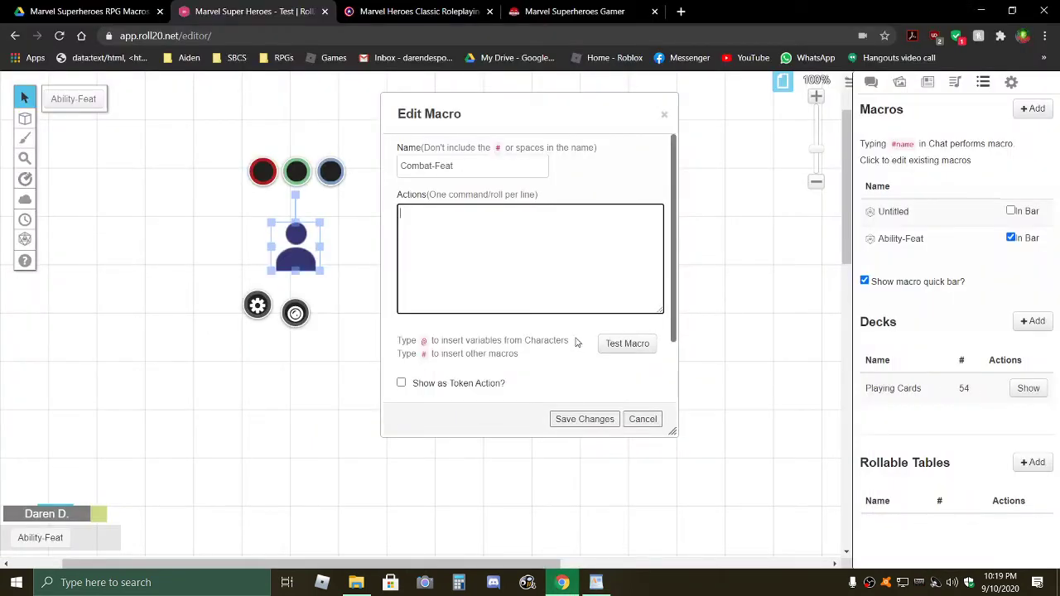
pyautogui.rightClick(519, 245)
pyautogui.click(546, 349)
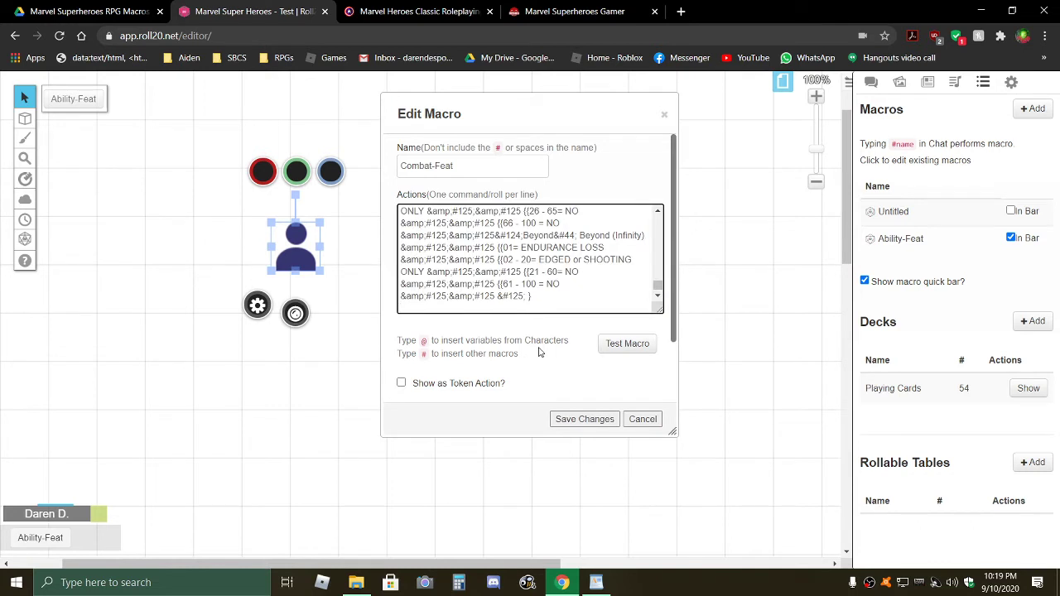
# Show the Combat-Feat macro as a token action, make it visible to All Players, save it and add it to the macro bar.
pyautogui.scroll(-2, 458, 383)
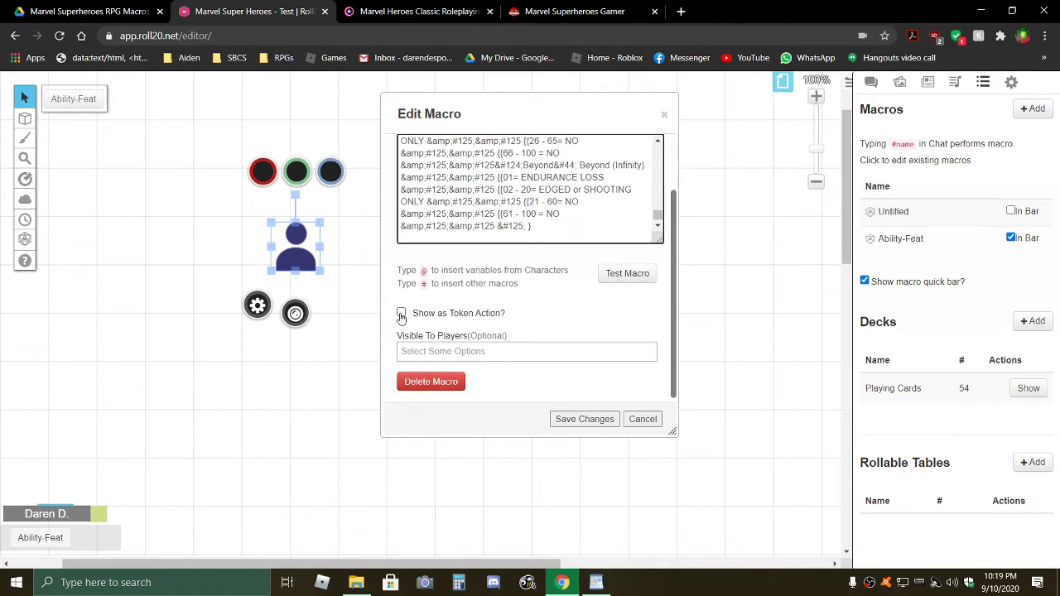
pyautogui.click(402, 314)
pyautogui.click(452, 354)
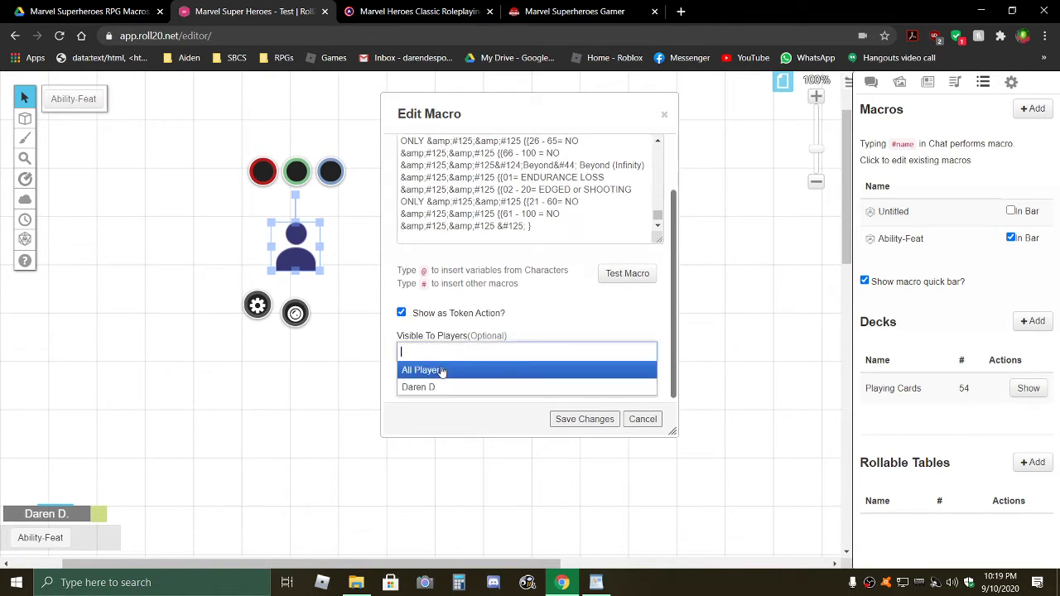
pyautogui.click(442, 370)
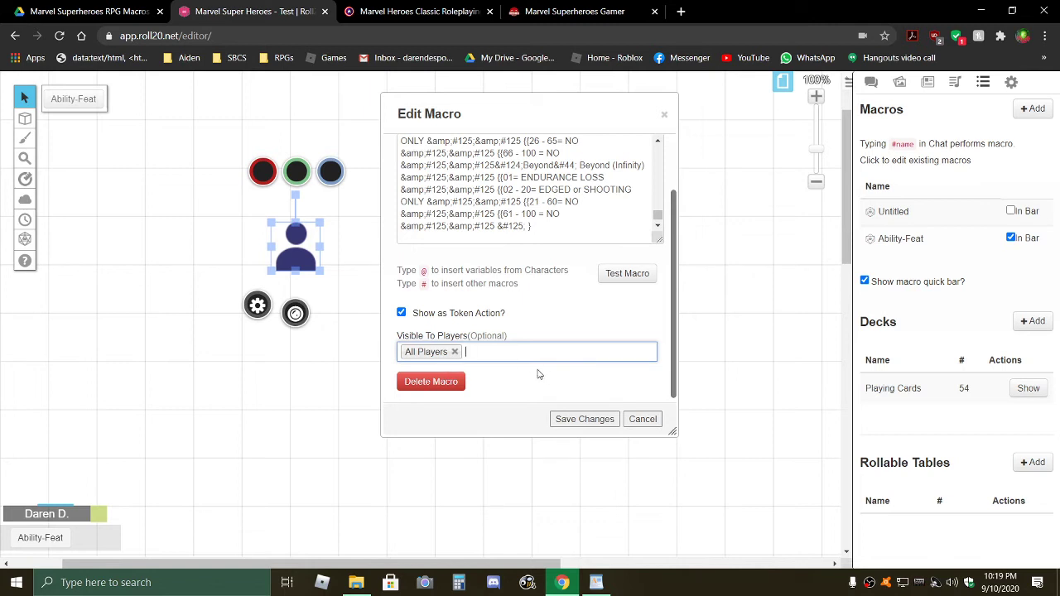
pyautogui.click(581, 419)
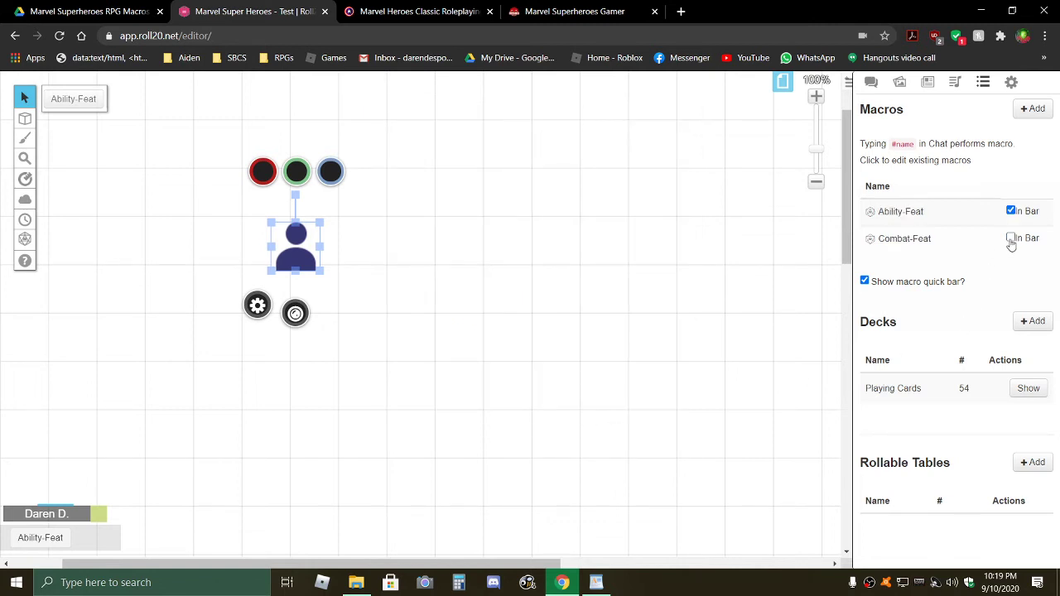
pyautogui.click(1011, 239)
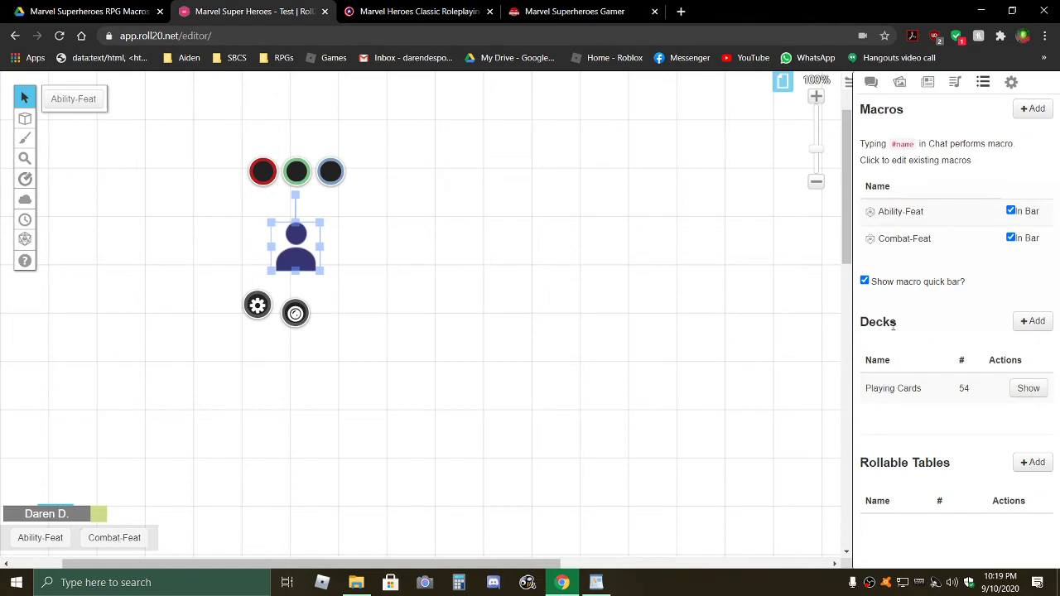
# Reselect the Hero token to check its token actions and bring up the chat log.
pyautogui.click(542, 278)
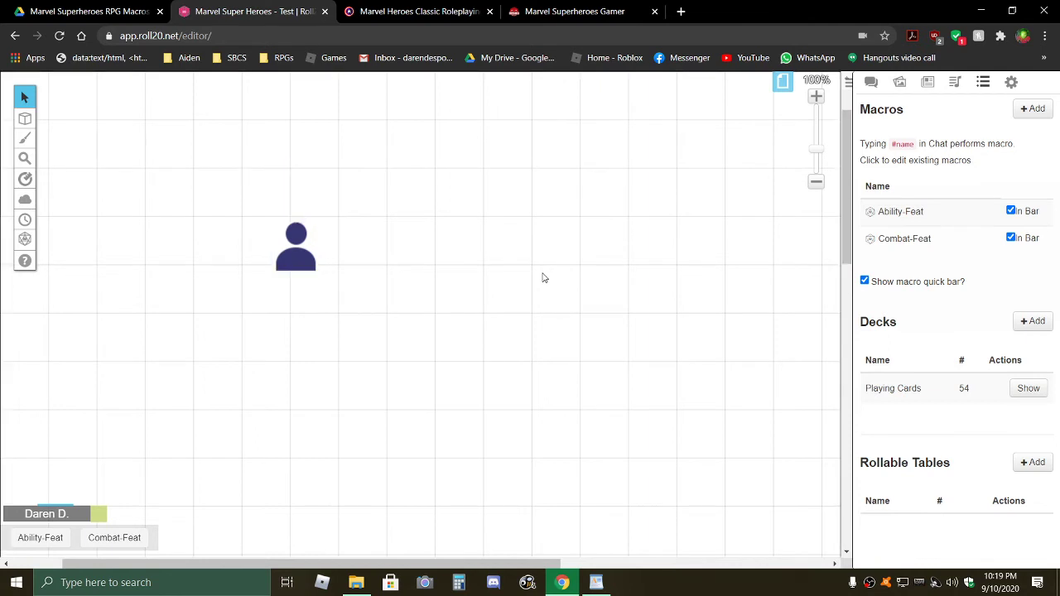
pyautogui.click(294, 246)
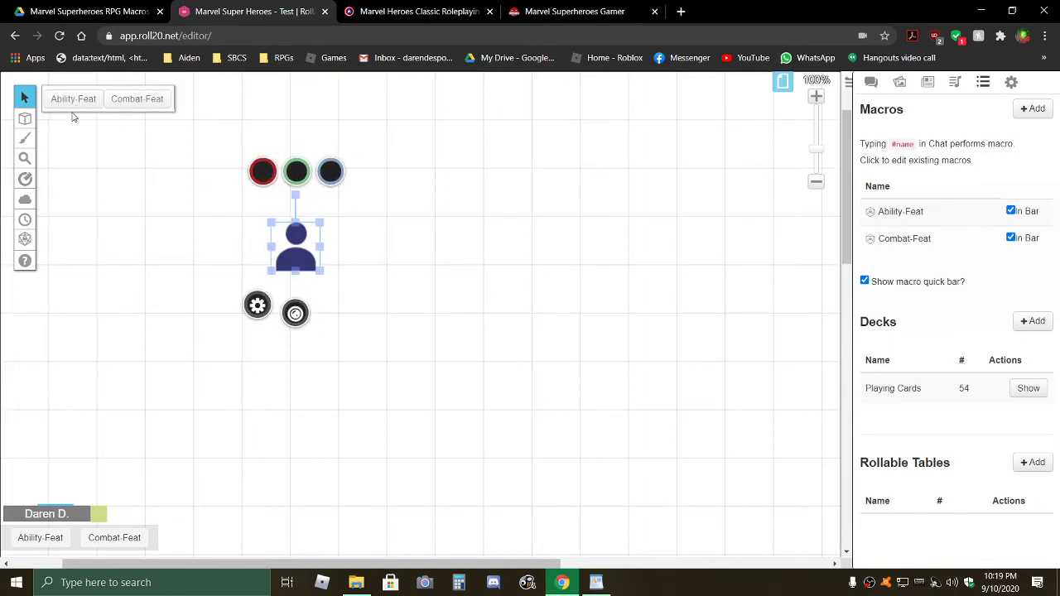
pyautogui.click(137, 108)
pyautogui.click(870, 82)
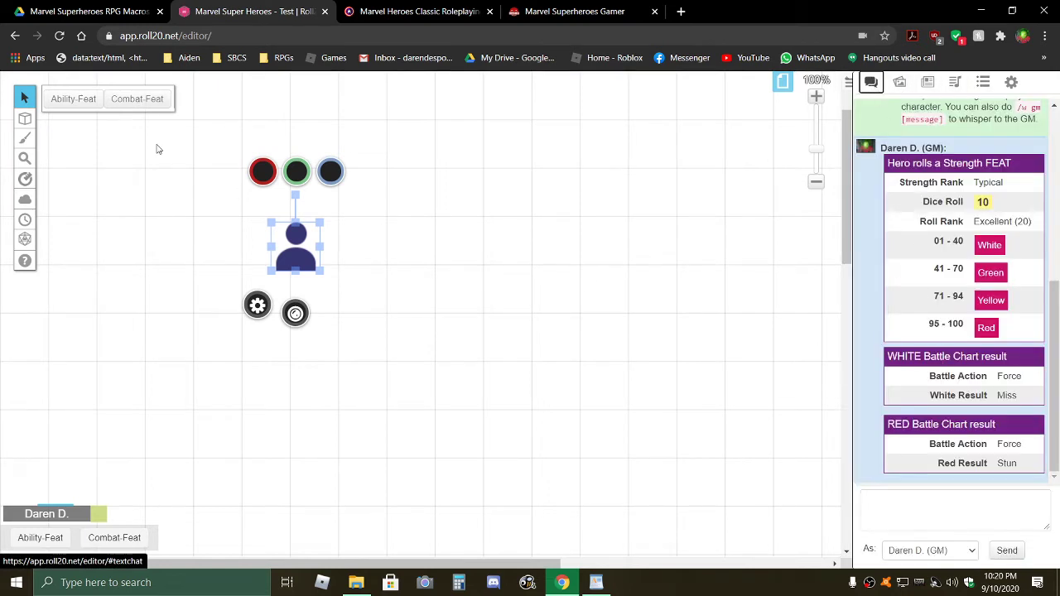
# Roll the Hero token's Combat-Feat with the Energy (Agility - Typical) action at the Shift-0 rank.
pyautogui.click(137, 99)
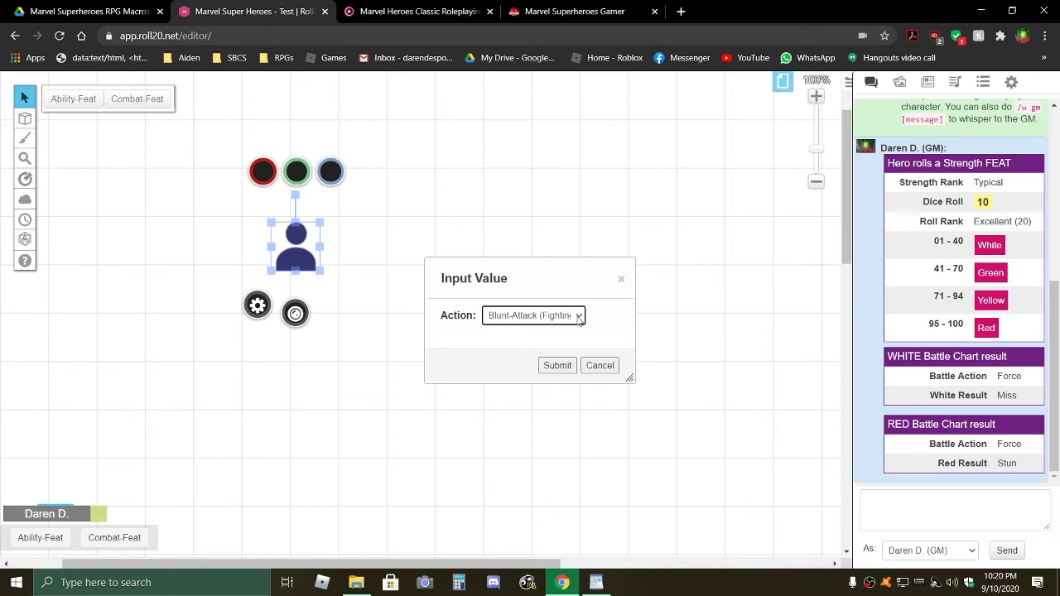
pyautogui.click(578, 319)
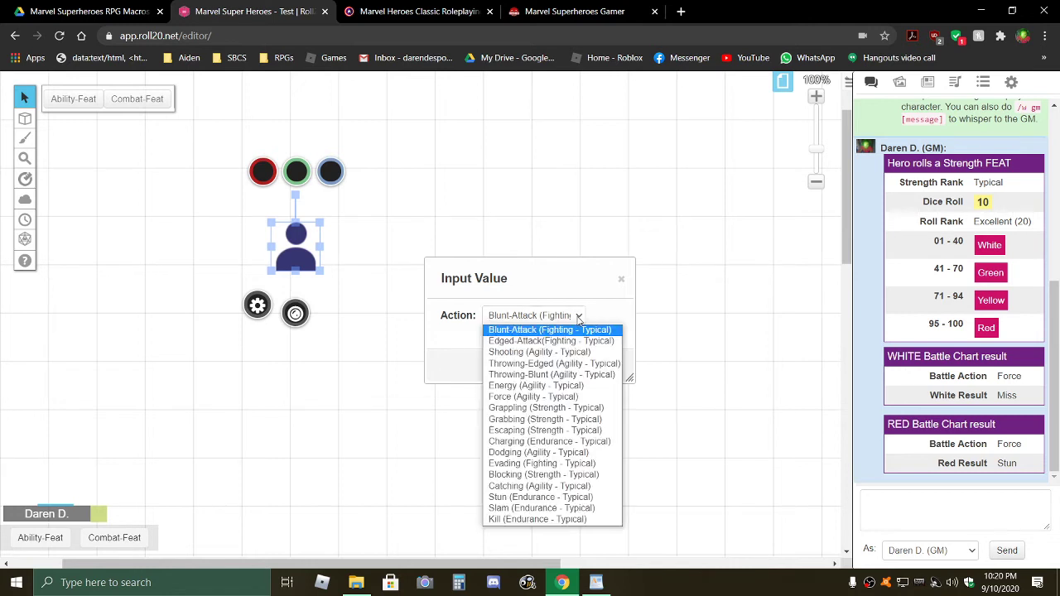
pyautogui.click(530, 398)
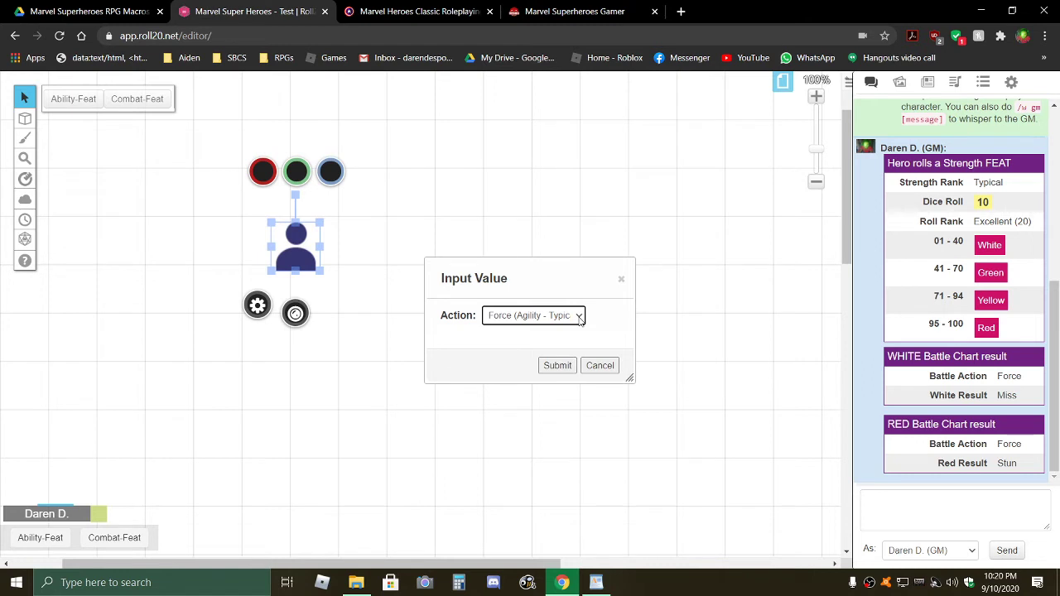
pyautogui.click(579, 318)
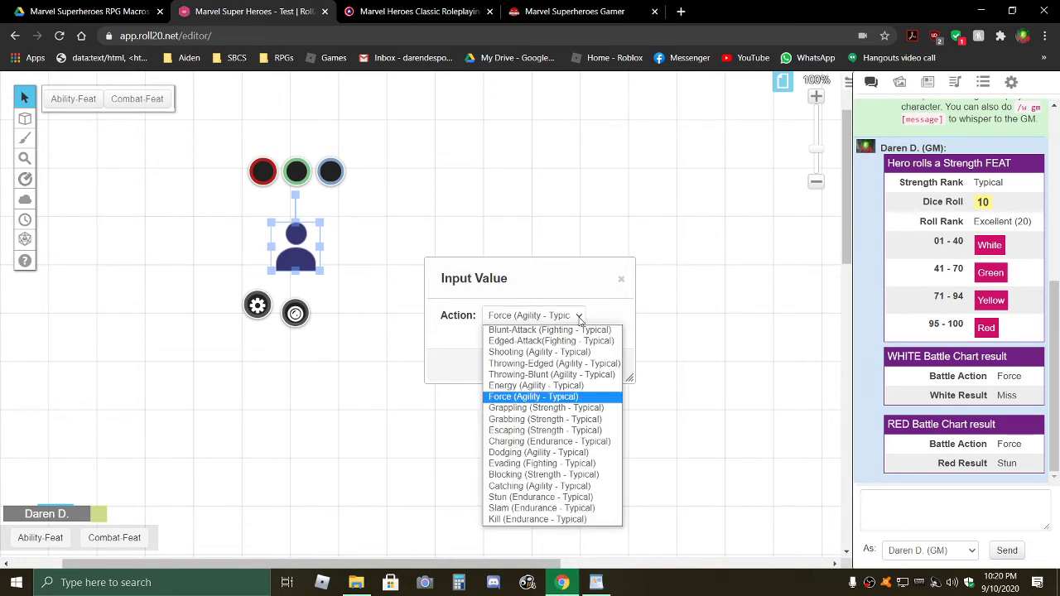
pyautogui.click(568, 435)
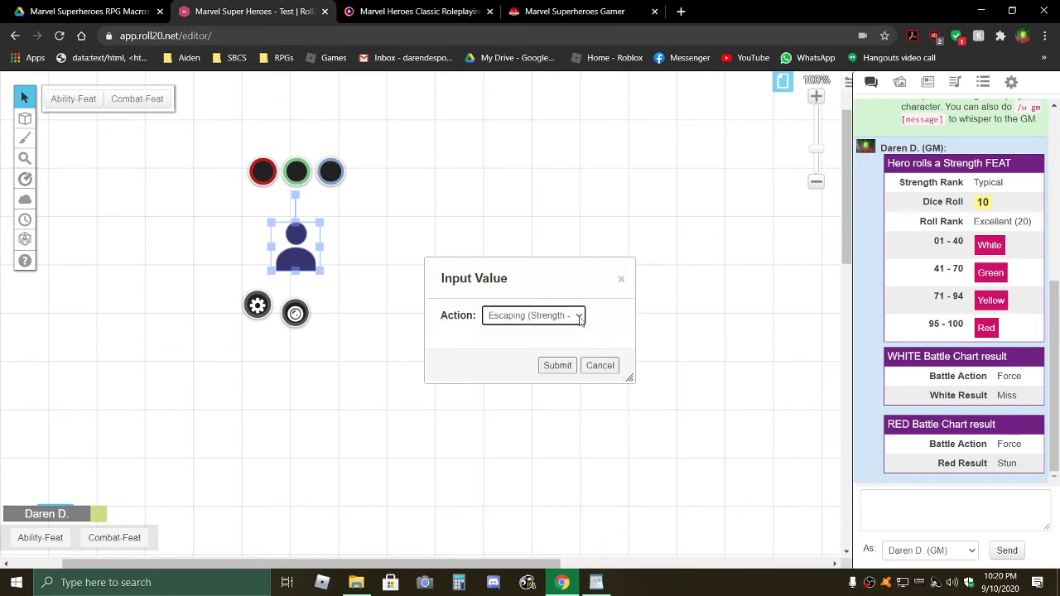
pyautogui.click(580, 317)
pyautogui.click(516, 387)
pyautogui.click(553, 368)
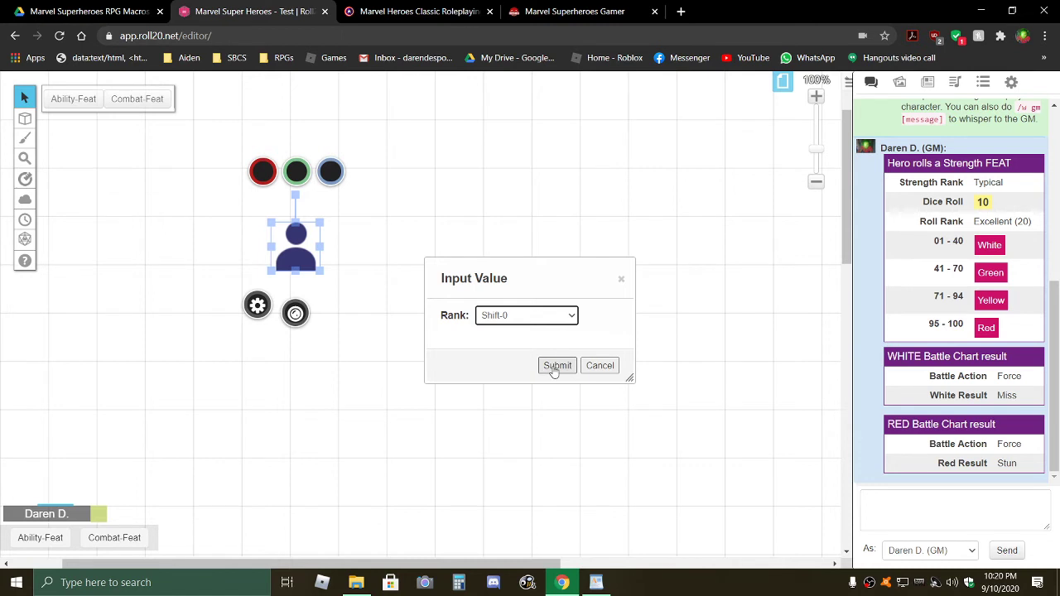
pyautogui.click(553, 370)
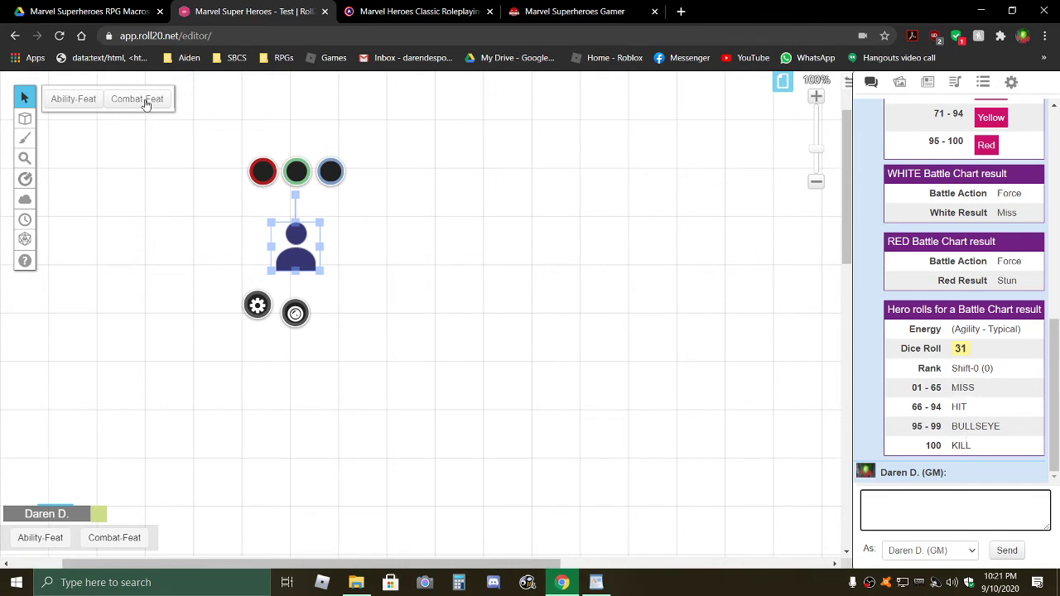
# Roll the Hero token's Combat-Feat with the Blunt-Attack action at the Amazing rank.
pyautogui.click(143, 100)
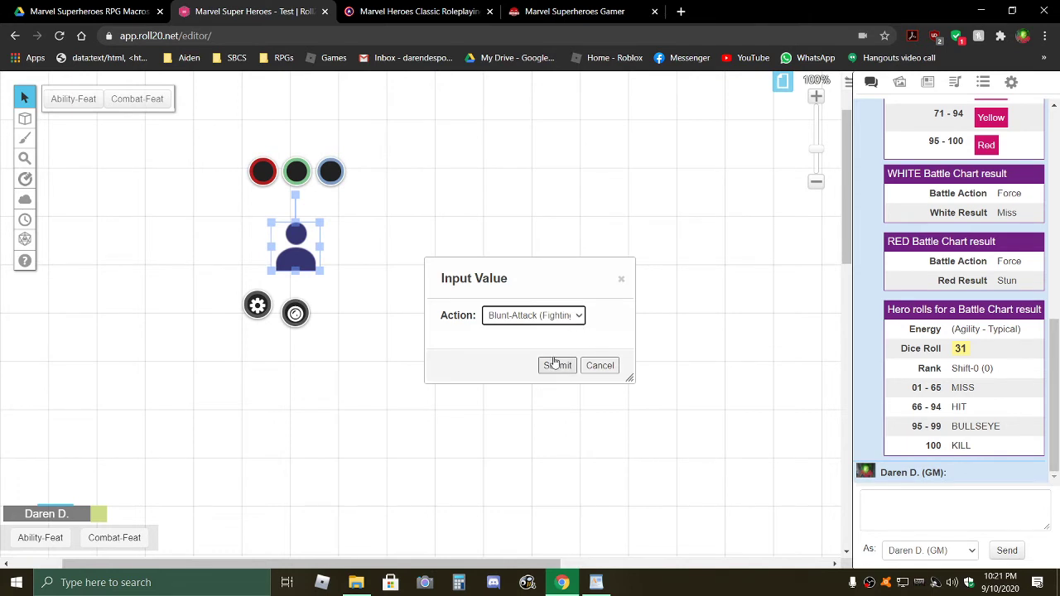
pyautogui.click(556, 365)
pyautogui.click(574, 315)
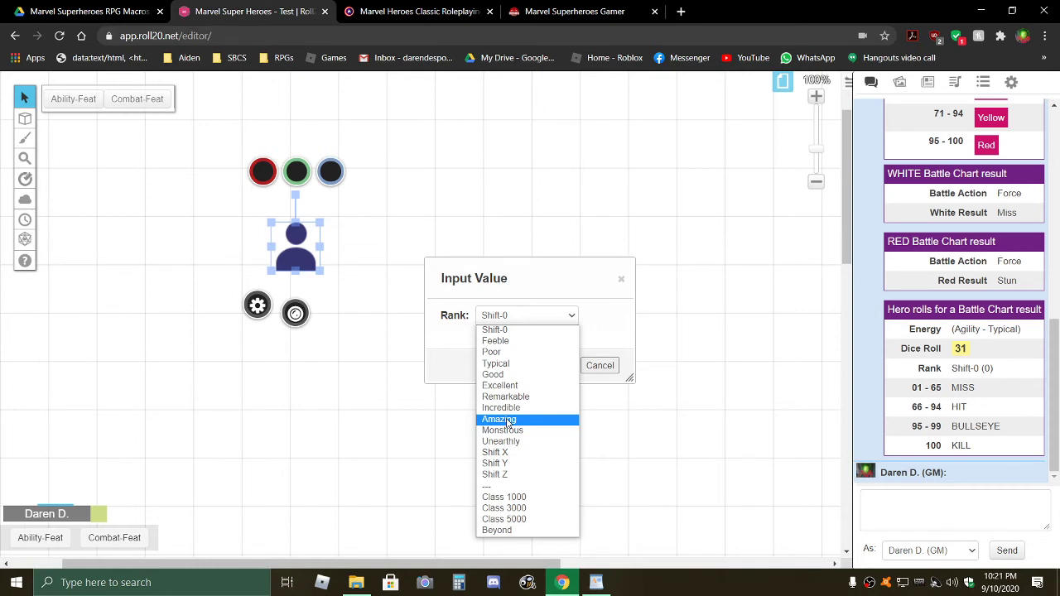
pyautogui.click(507, 421)
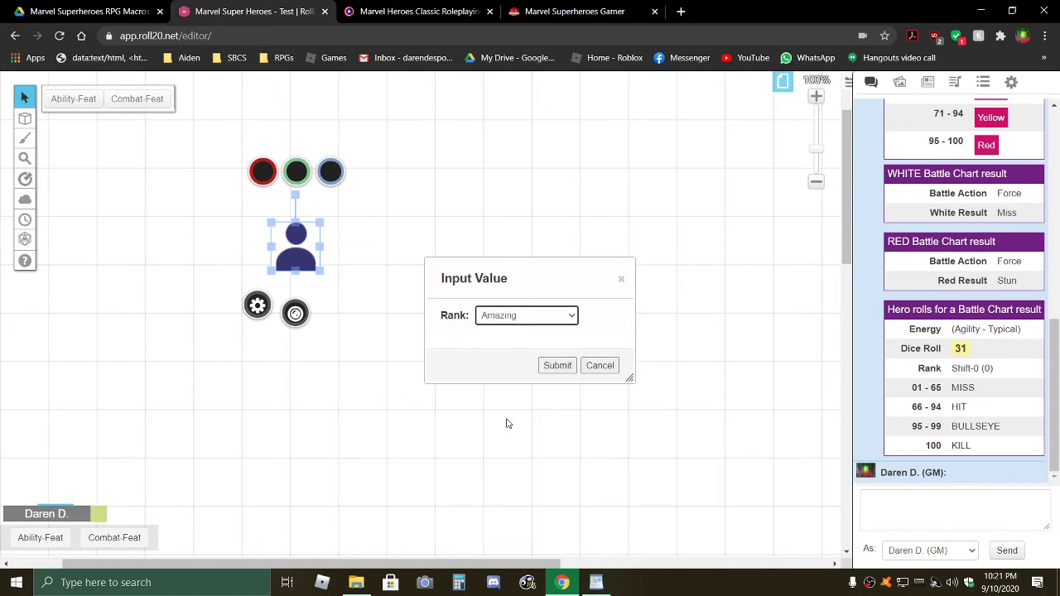
pyautogui.click(553, 369)
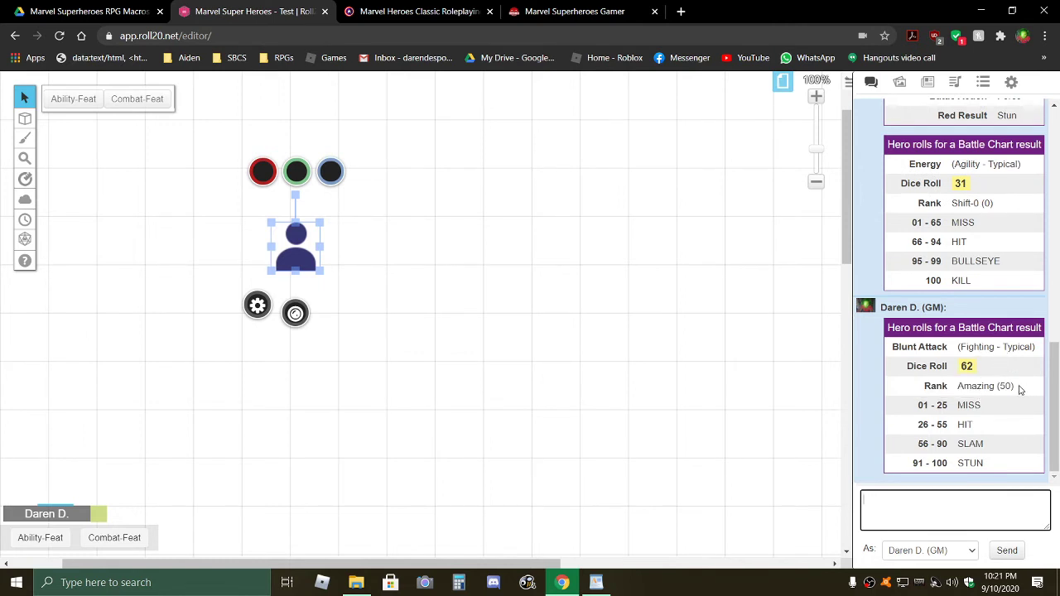
# Roll the Hero token's Combat-Feat with the Blocking (Strength) action at the Remarkable rank.
pyautogui.moveTo(972, 367)
pyautogui.moveTo(961, 379)
pyautogui.click(147, 99)
pyautogui.click(579, 317)
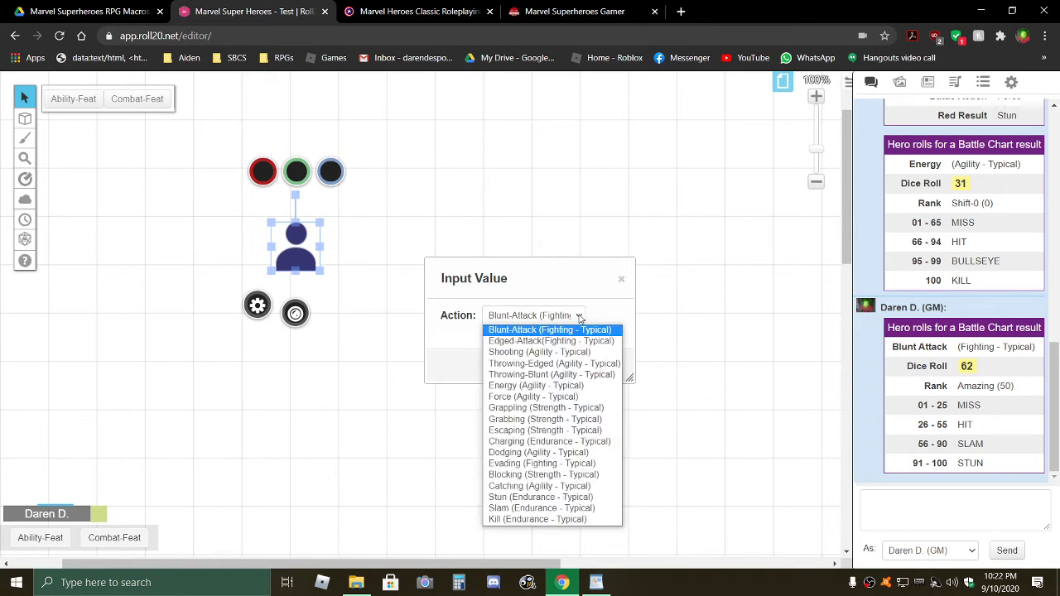
pyautogui.click(511, 475)
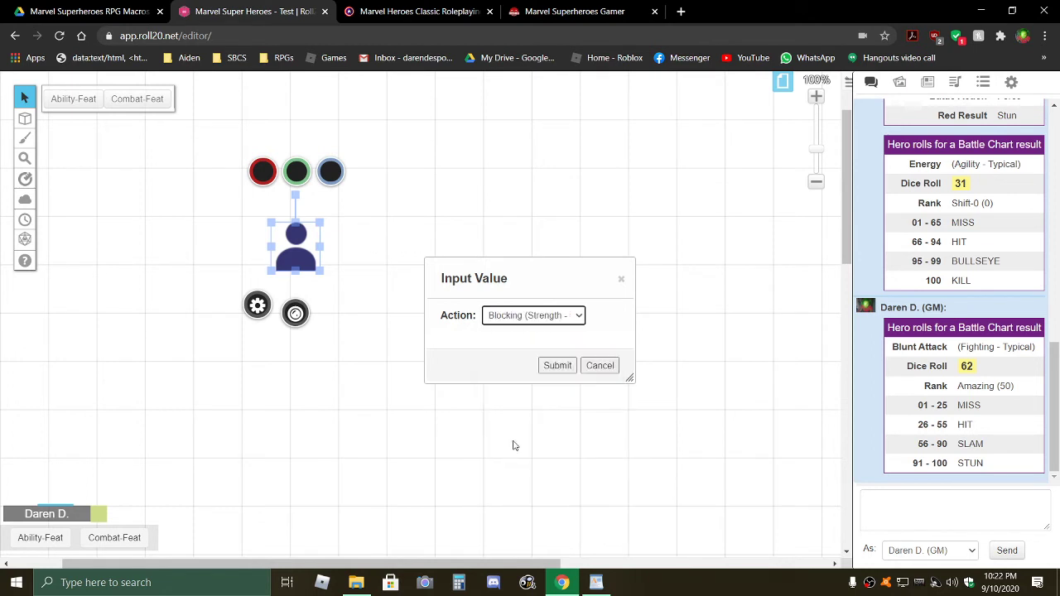
pyautogui.click(551, 366)
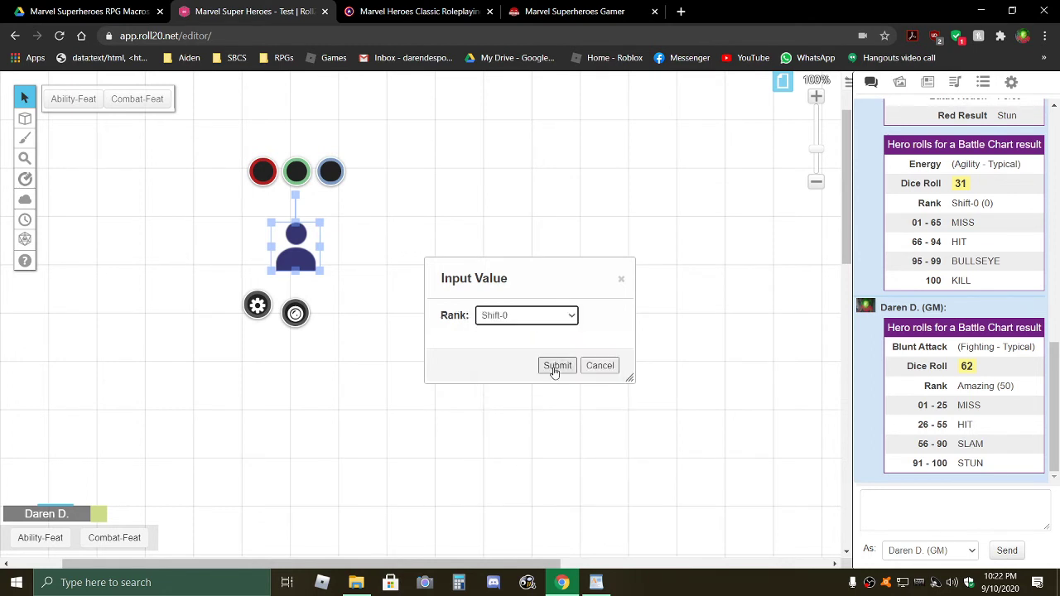
pyautogui.click(570, 314)
pyautogui.click(512, 398)
pyautogui.click(556, 367)
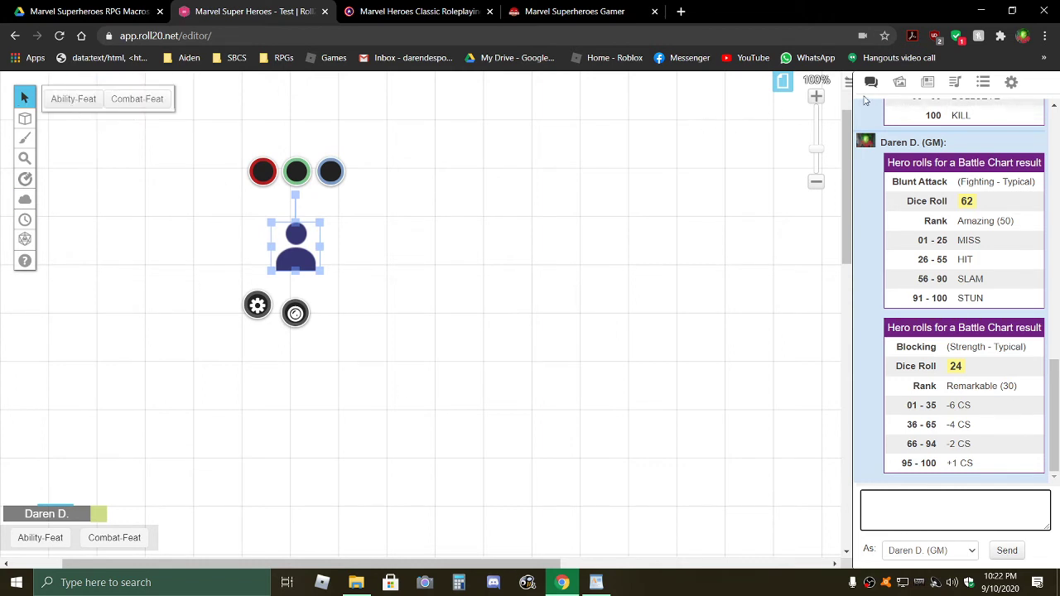
# Show the macro list again and replace the open WordPad document with "Macros 4 - Initiatives.rtf".
pyautogui.click(954, 81)
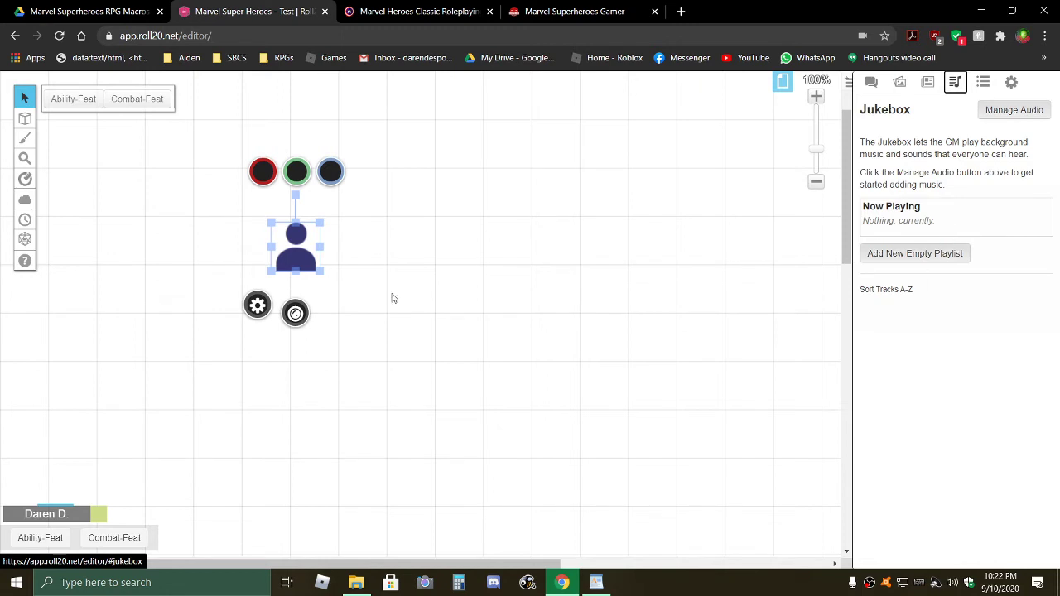
pyautogui.click(982, 83)
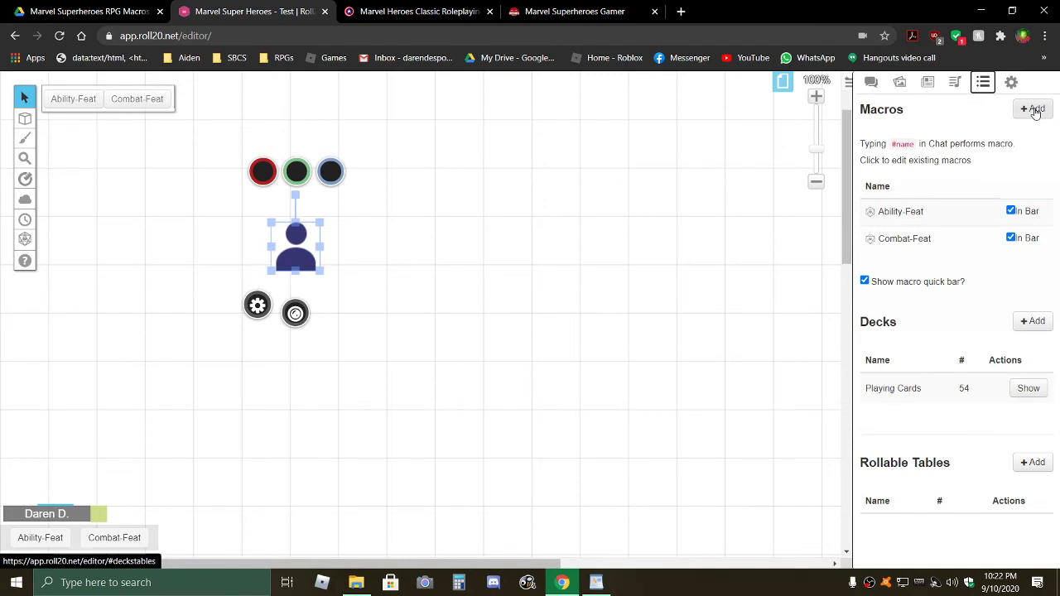
pyautogui.click(596, 582)
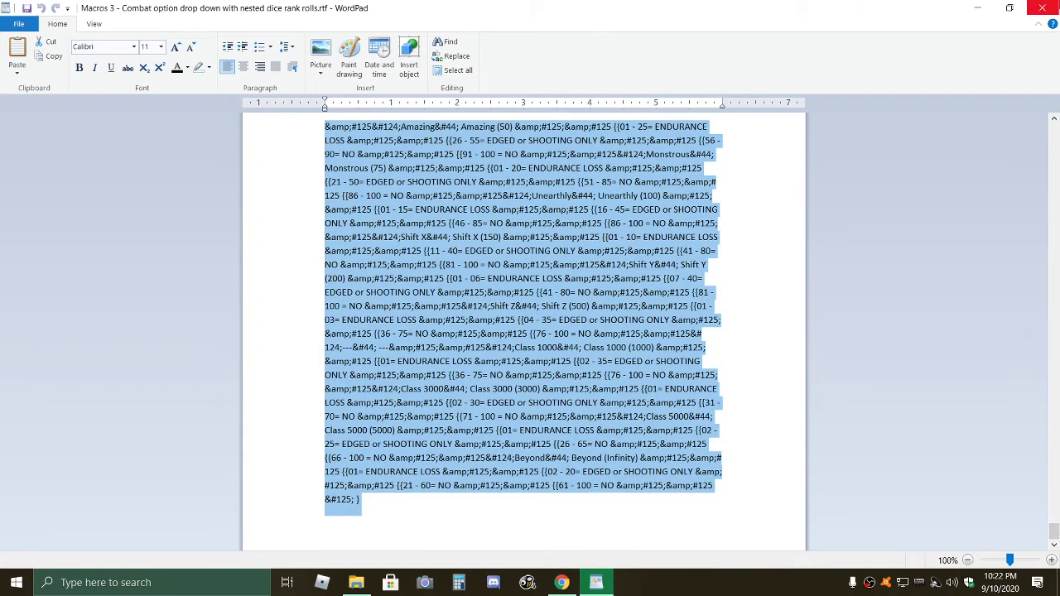
pyautogui.click(1041, 9)
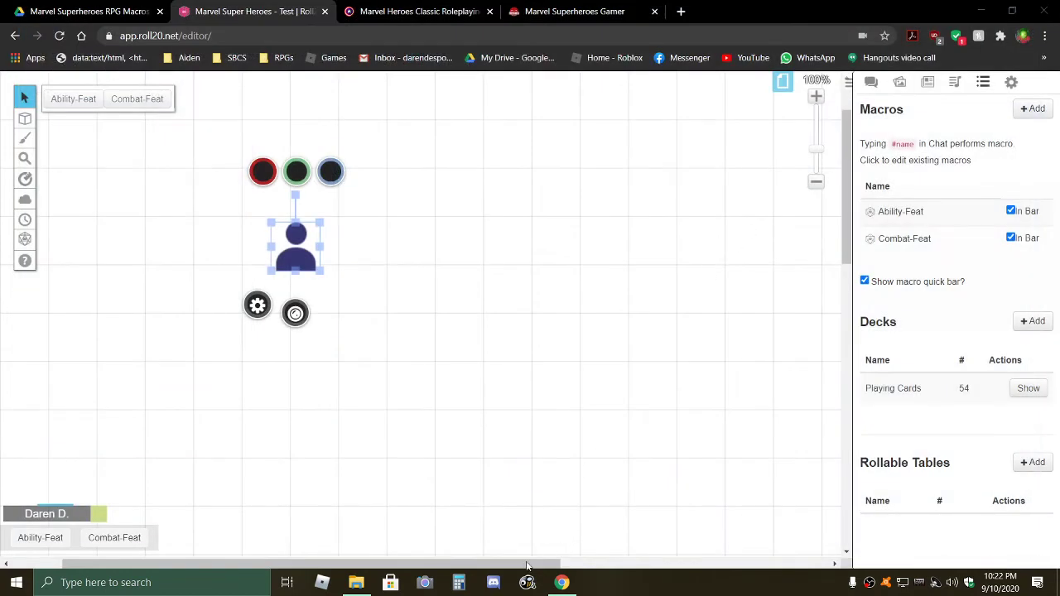
pyautogui.moveTo(365, 590)
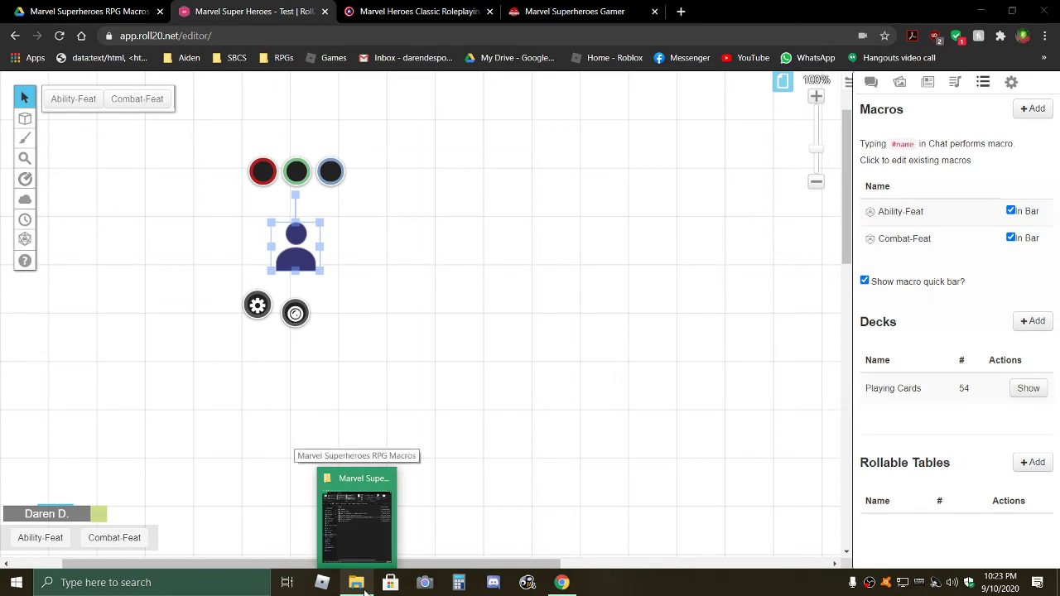
pyautogui.click(360, 539)
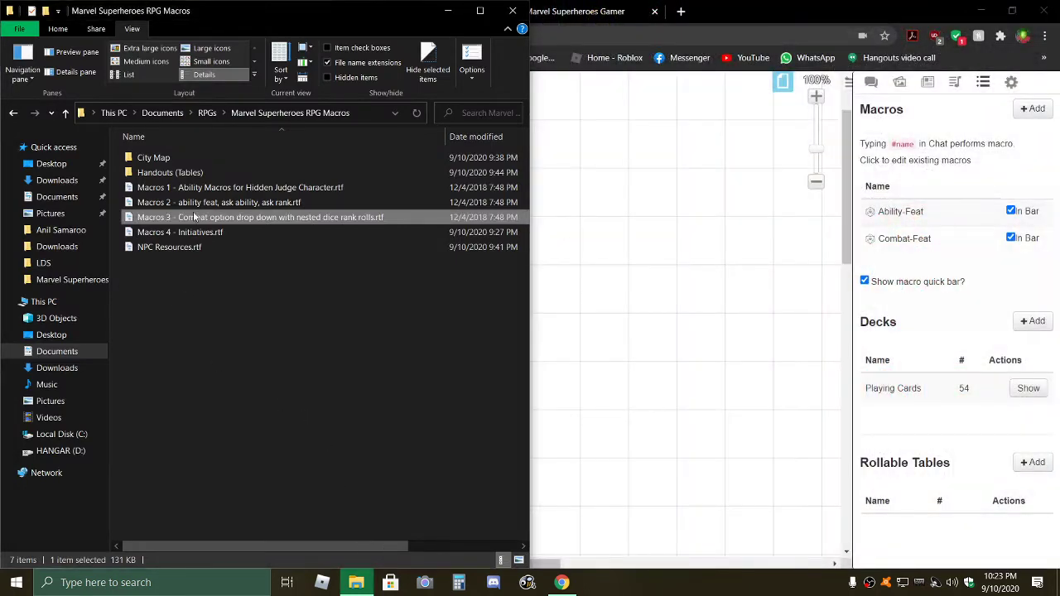
pyautogui.click(177, 233)
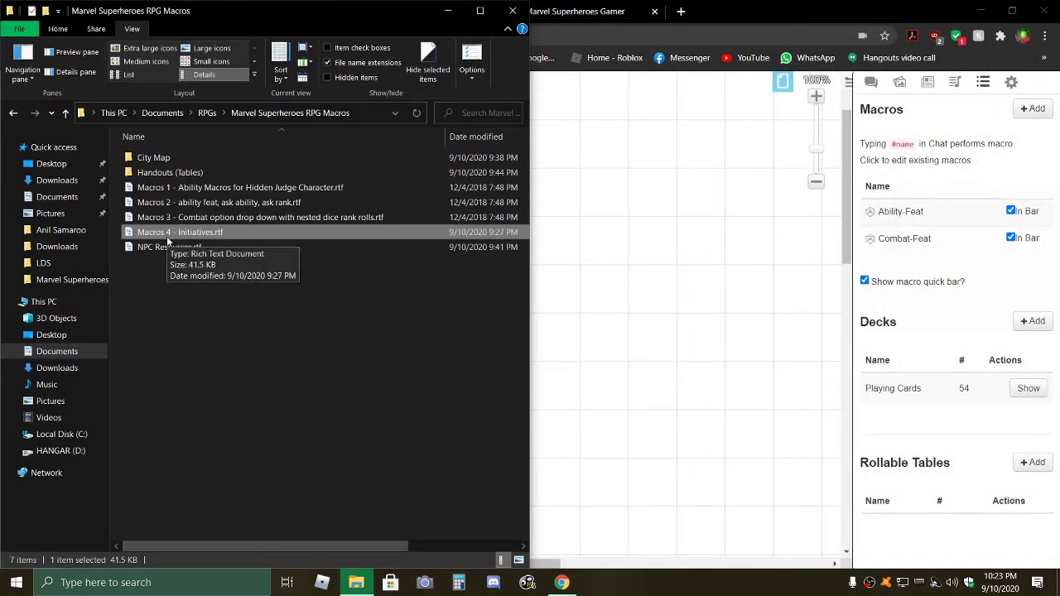
pyautogui.doubleClick(173, 234)
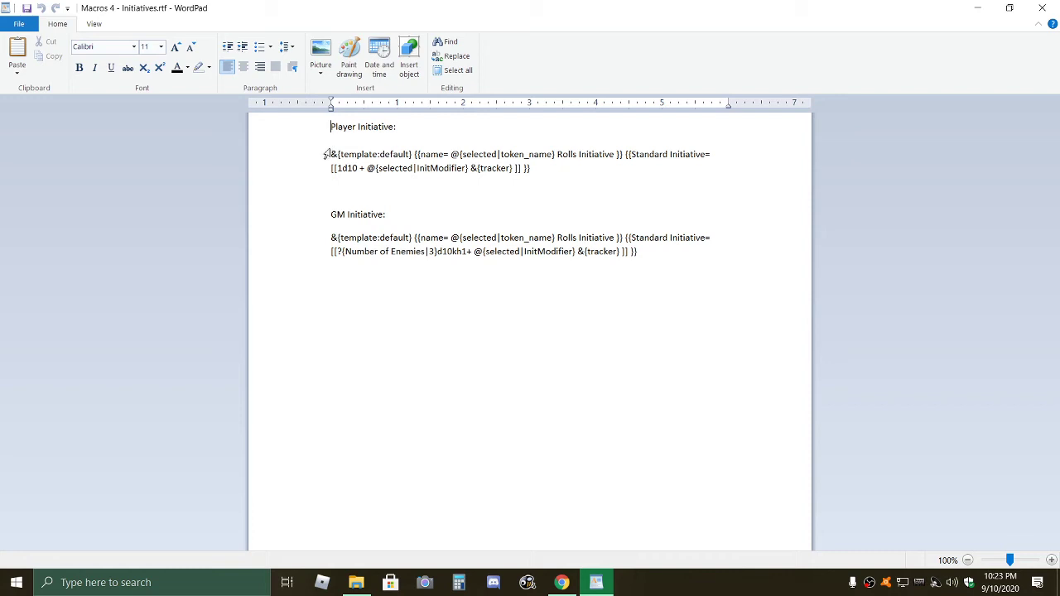
# Copy the macro text under Player Initiative in the document and switch back to Roll20.
pyautogui.moveTo(330, 155); pyautogui.dragTo(523, 177)
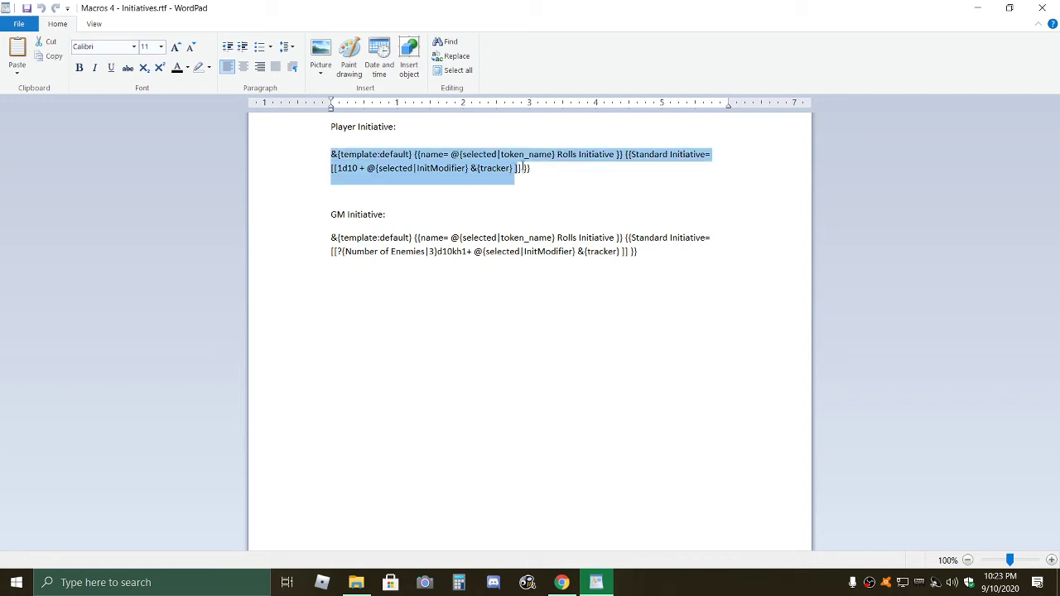
pyautogui.rightClick(494, 171)
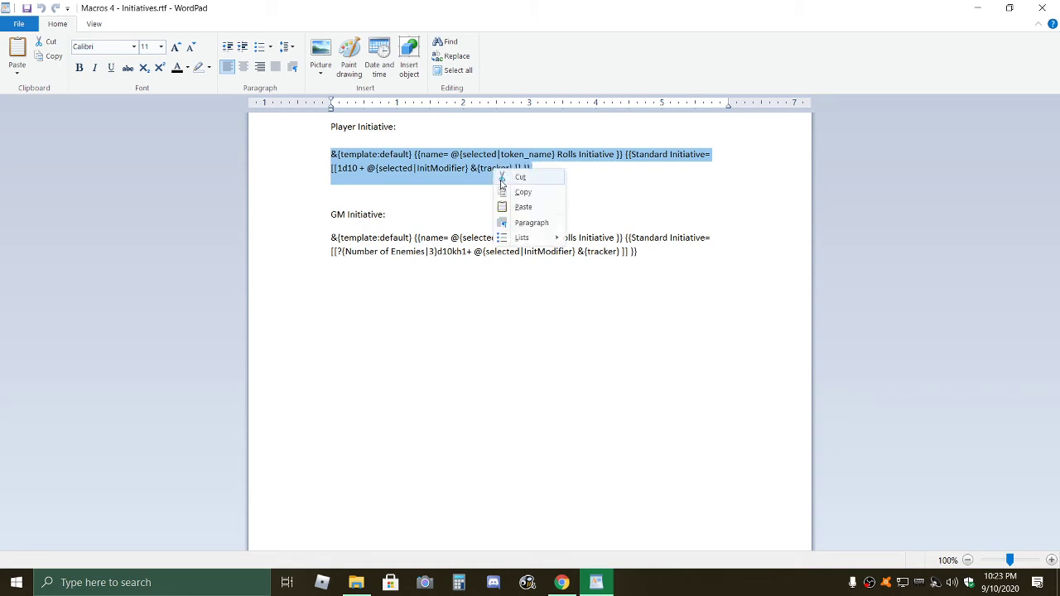
pyautogui.click(520, 190)
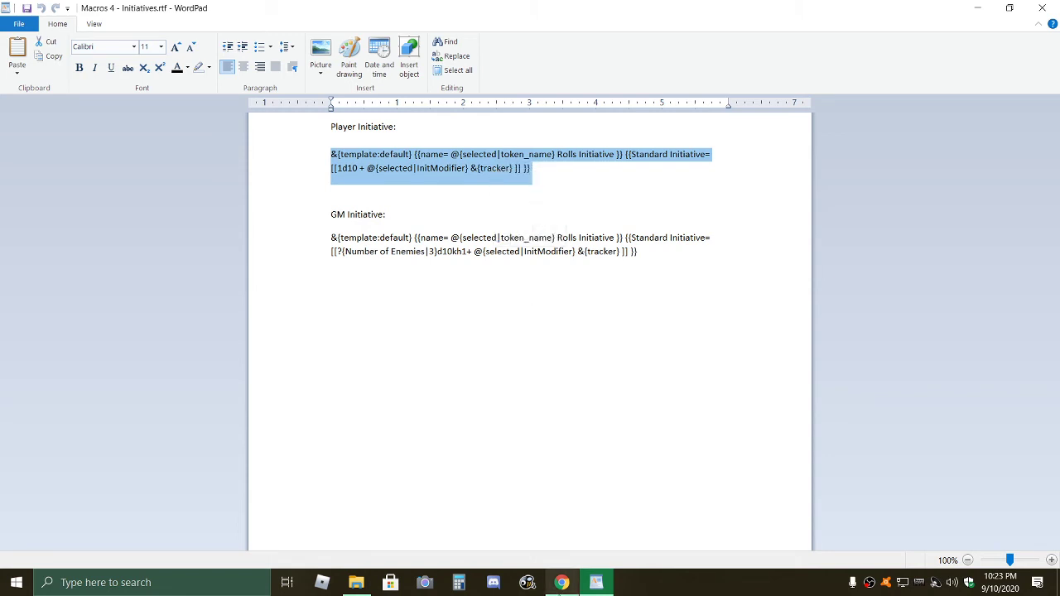
pyautogui.click(562, 582)
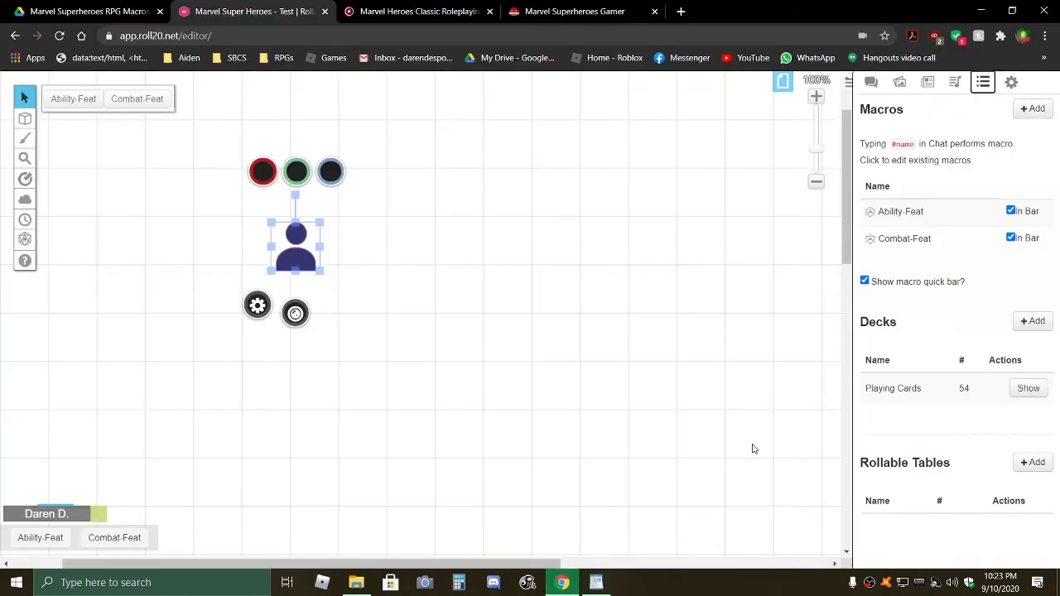
# Add a new macro named Initiative and paste the copied Player Initiative text as its actions.
pyautogui.click(1035, 111)
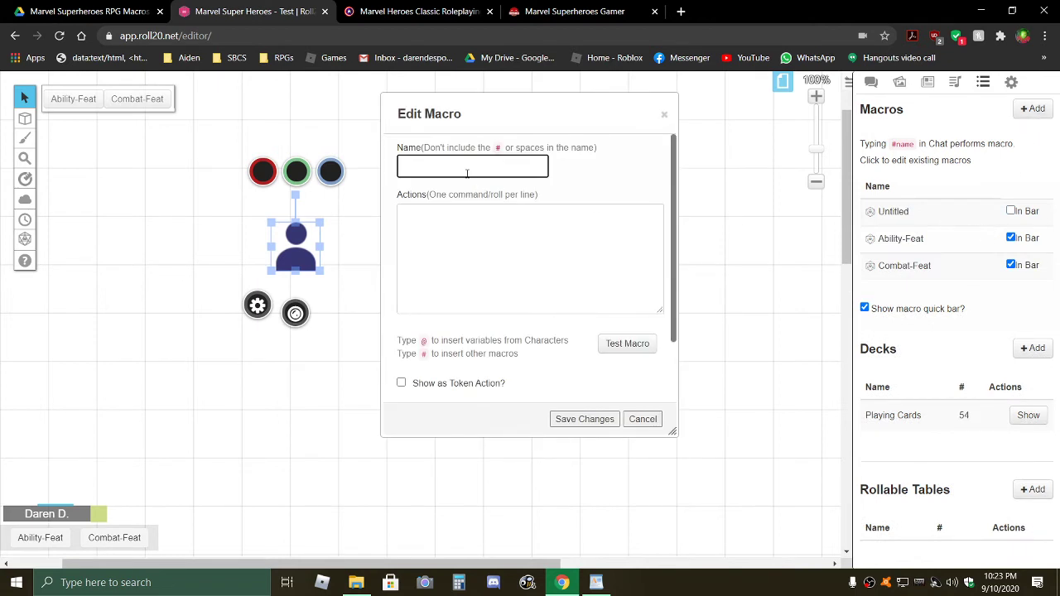
pyautogui.write('Initiative')
pyautogui.click(452, 253)
pyautogui.rightClick(459, 248)
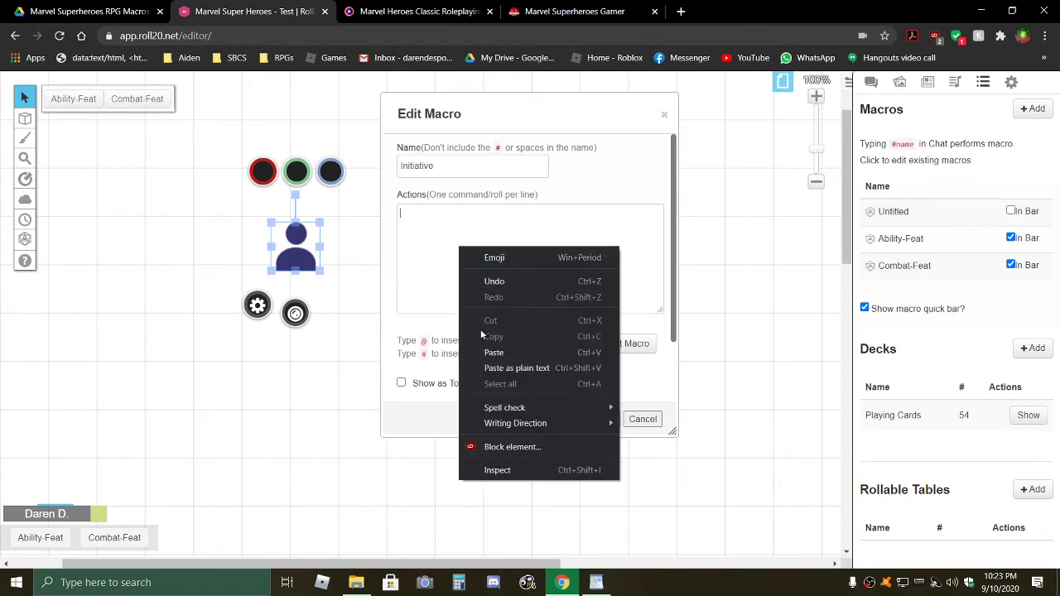
pyautogui.click(494, 353)
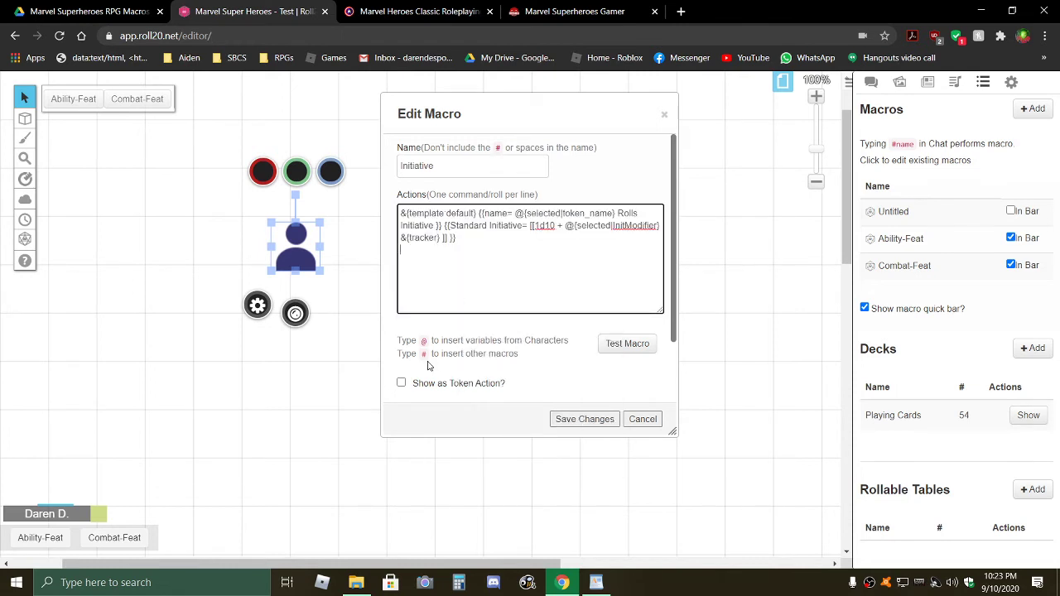
# Show the Initiative macro as a token action, make it visible to All Players, and save it.
pyautogui.click(401, 384)
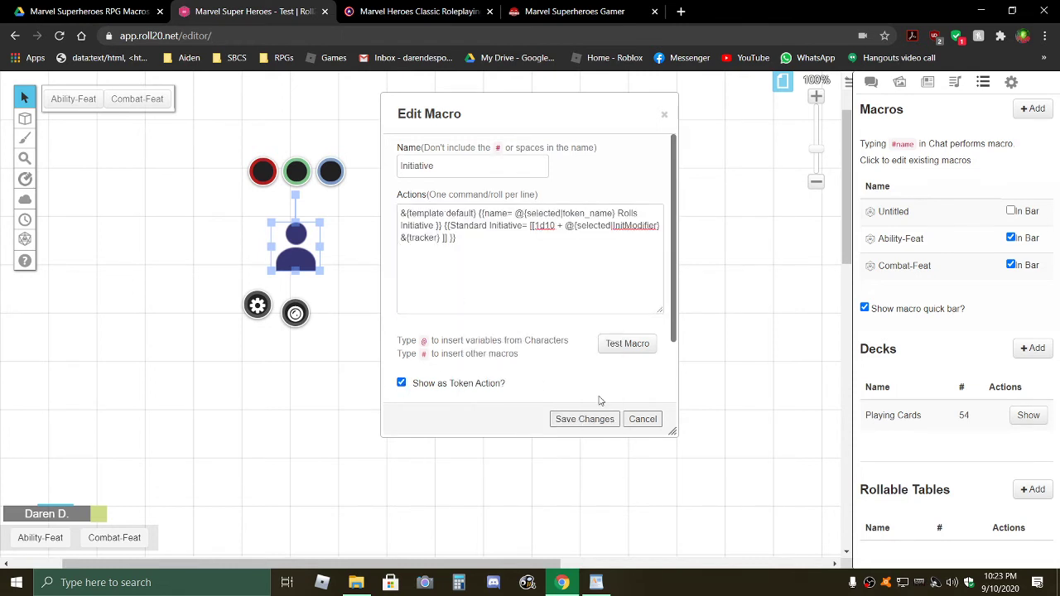
pyautogui.scroll(-1, 584, 369)
pyautogui.scroll(-1, 584, 368)
pyautogui.click(488, 351)
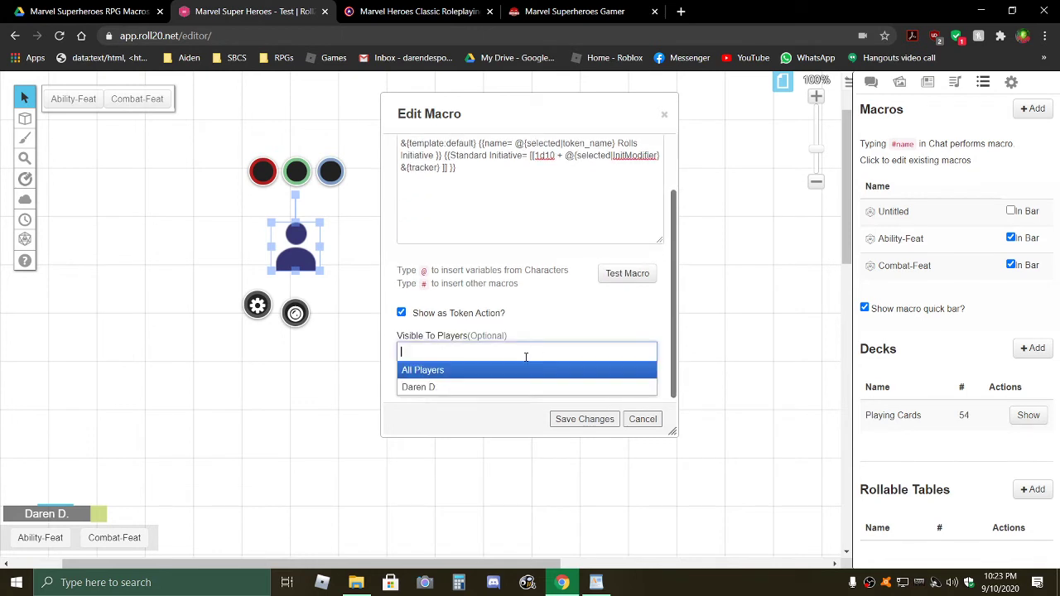
pyautogui.click(480, 373)
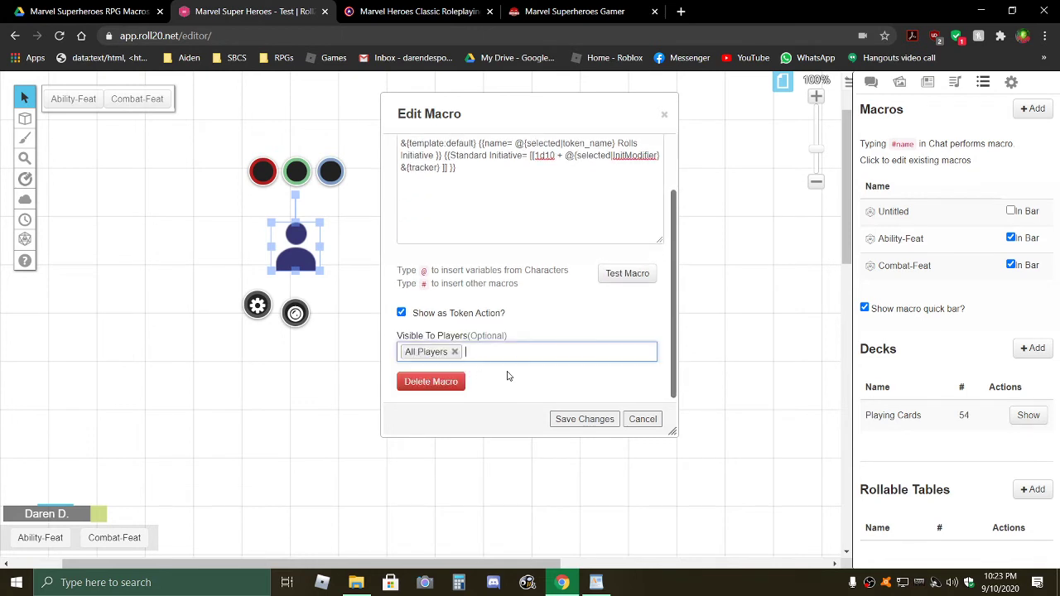
pyautogui.click(583, 419)
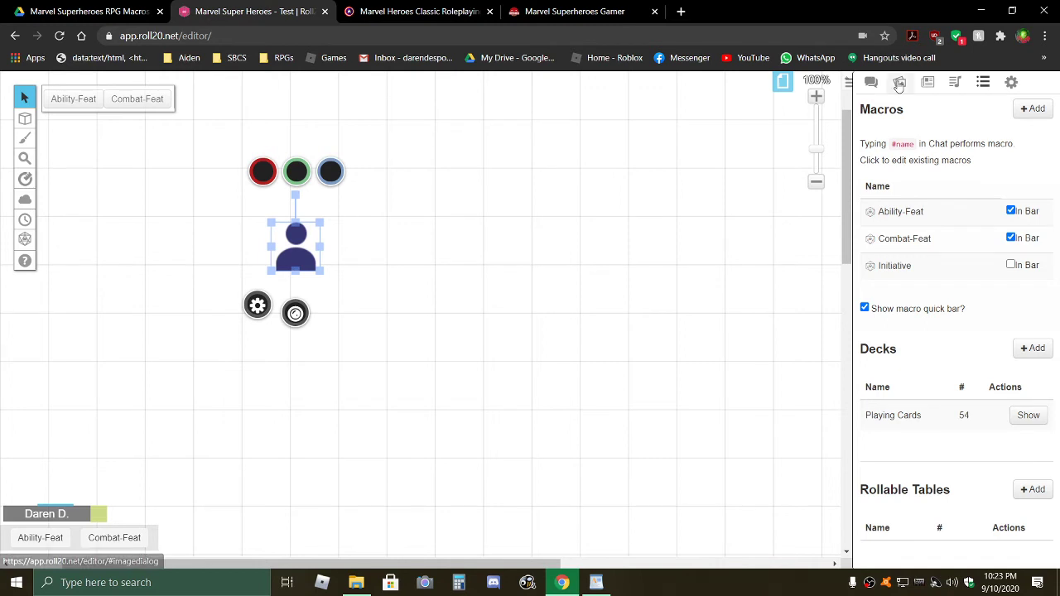
# Place the NPC character's token on the map below the Hero token and select it.
pyautogui.click(925, 84)
pyautogui.moveTo(893, 278); pyautogui.dragTo(429, 398)
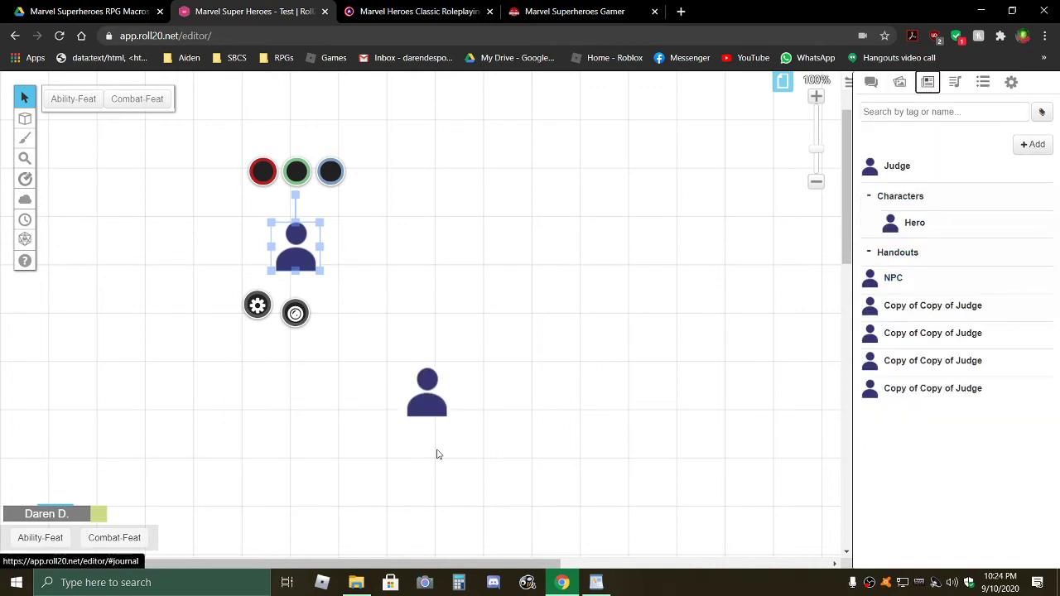
pyautogui.click(420, 401)
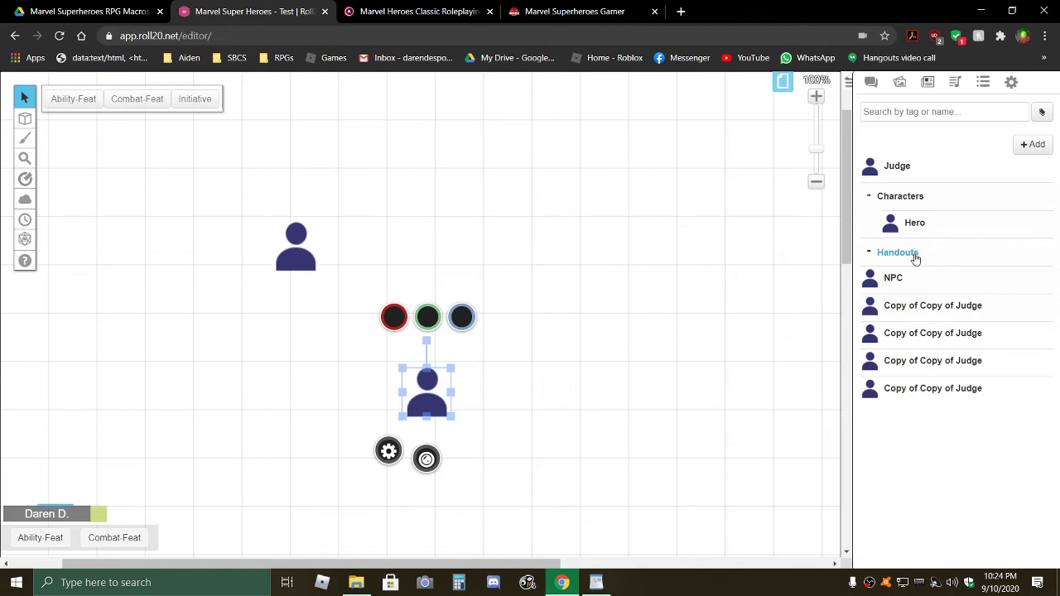
# Add another new macro named GM-Initiative.
pyautogui.click(983, 83)
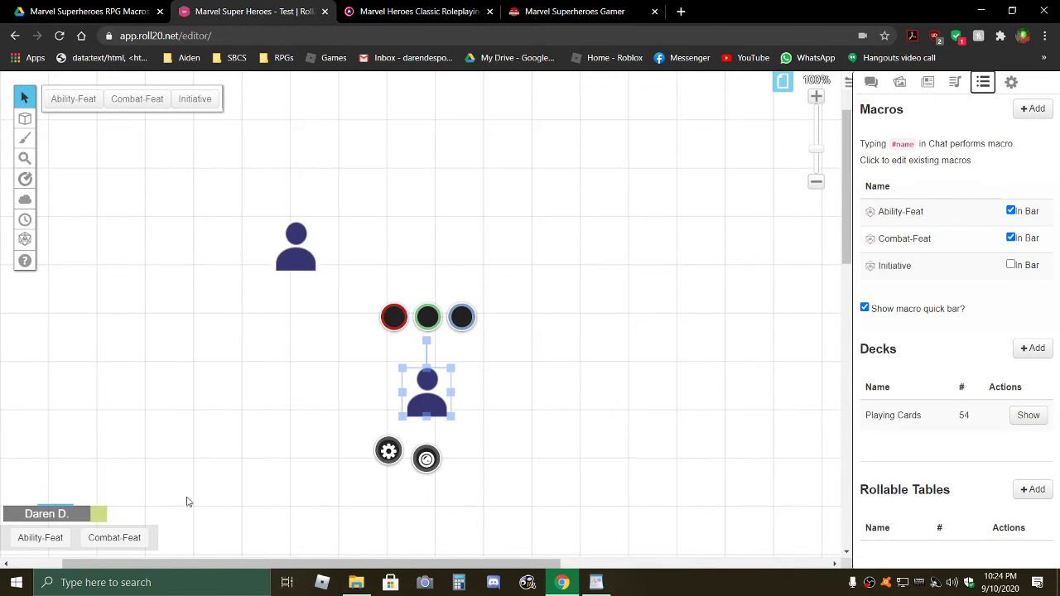
pyautogui.click(1034, 112)
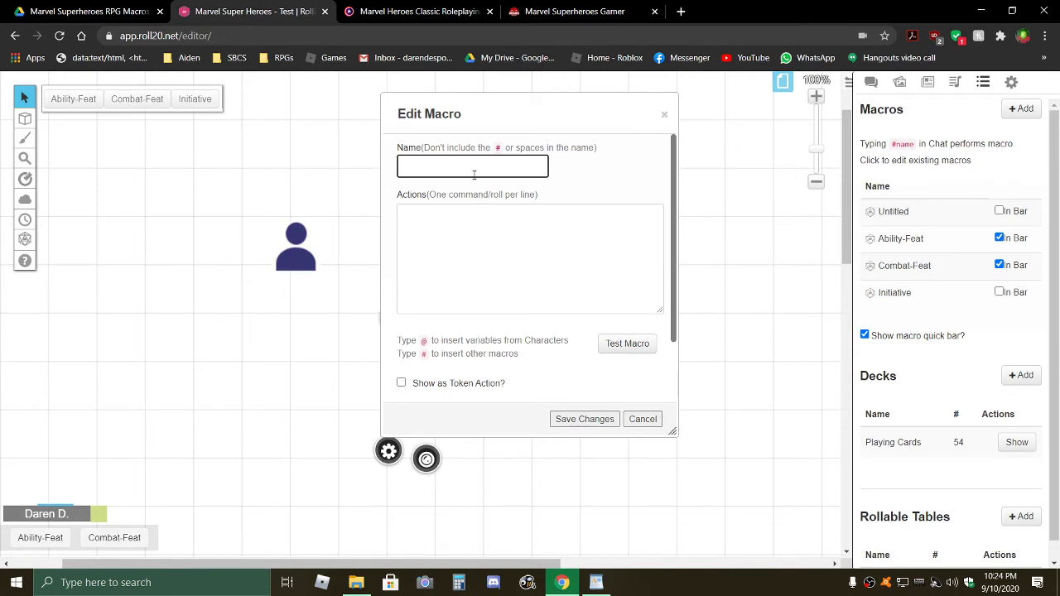
pyautogui.write('GM')
pyautogui.write('-Ini')
pyautogui.write('tial')
pyautogui.write('ive')
pyautogui.click(486, 233)
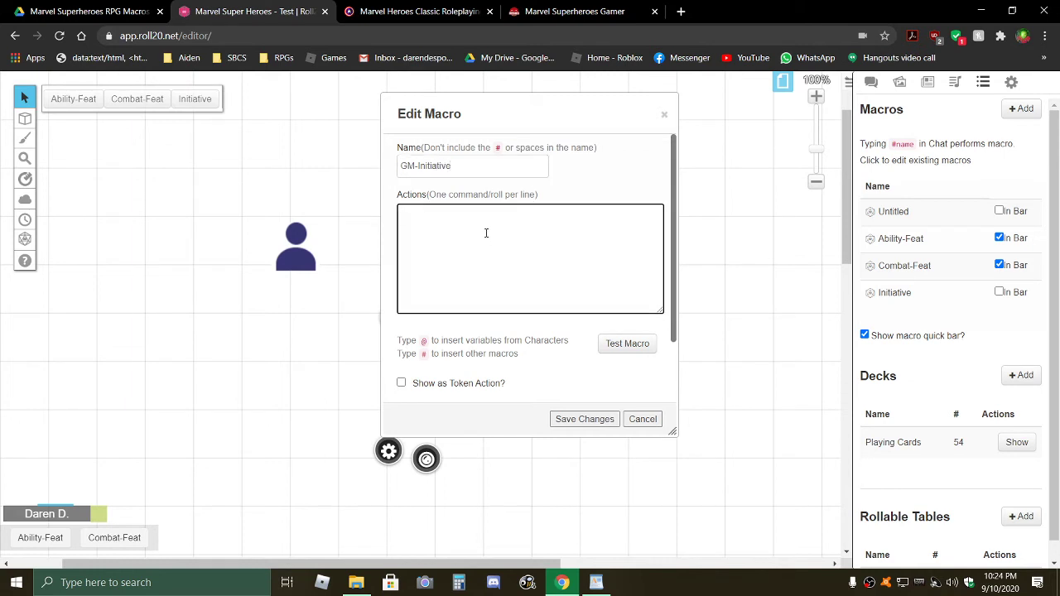
# Copy the macro text under GM Initiative in the WordPad document and paste it into the GM-Initiative macro's actions in Roll20.
pyautogui.click(596, 582)
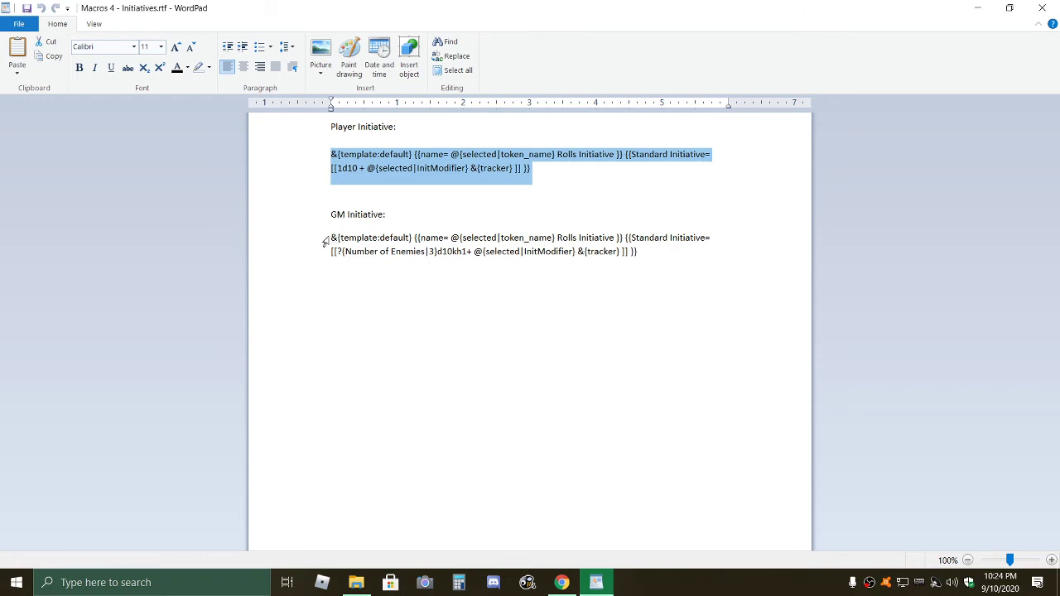
pyautogui.moveTo(330, 238); pyautogui.dragTo(650, 257)
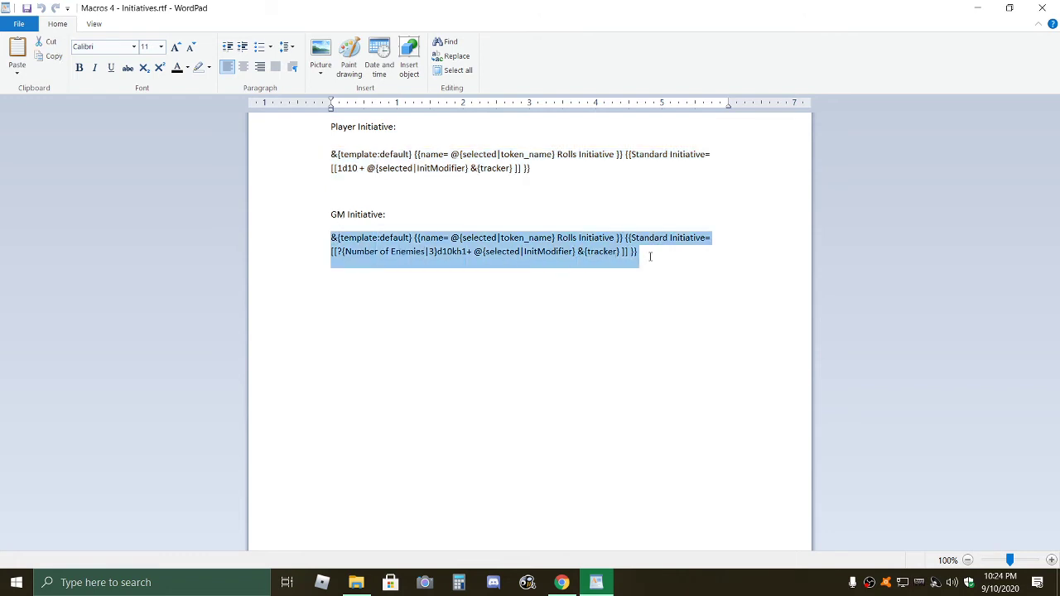
pyautogui.rightClick(576, 253)
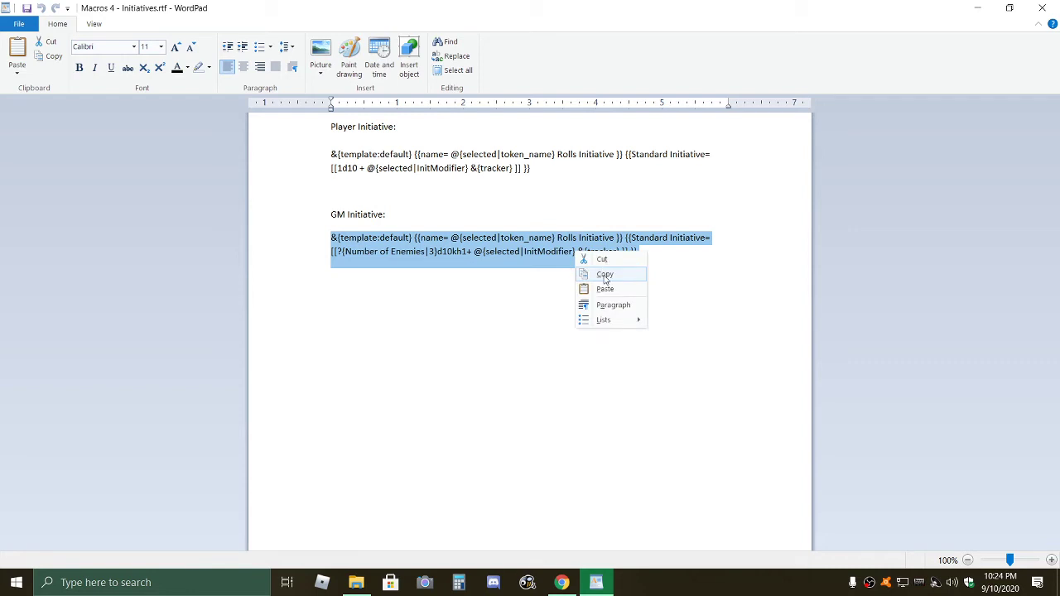
pyautogui.click(604, 275)
pyautogui.click(561, 582)
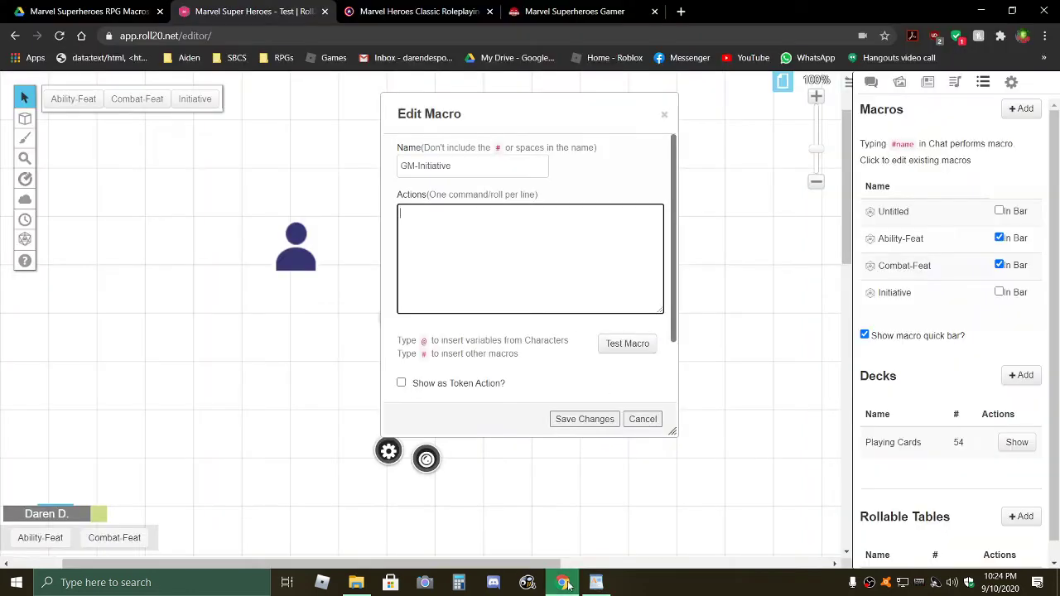
pyautogui.rightClick(498, 247)
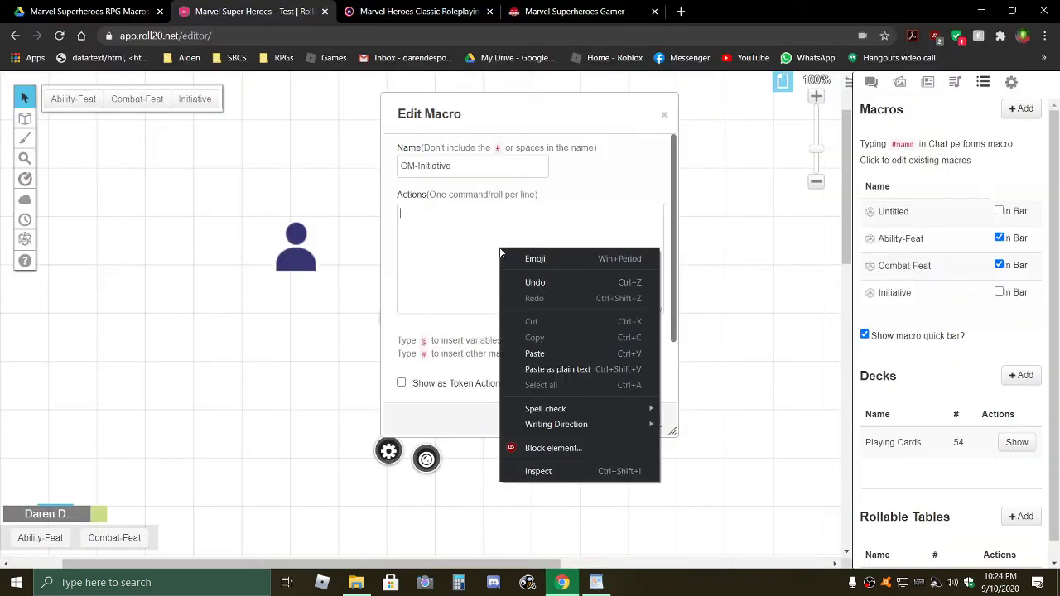
pyautogui.click(536, 356)
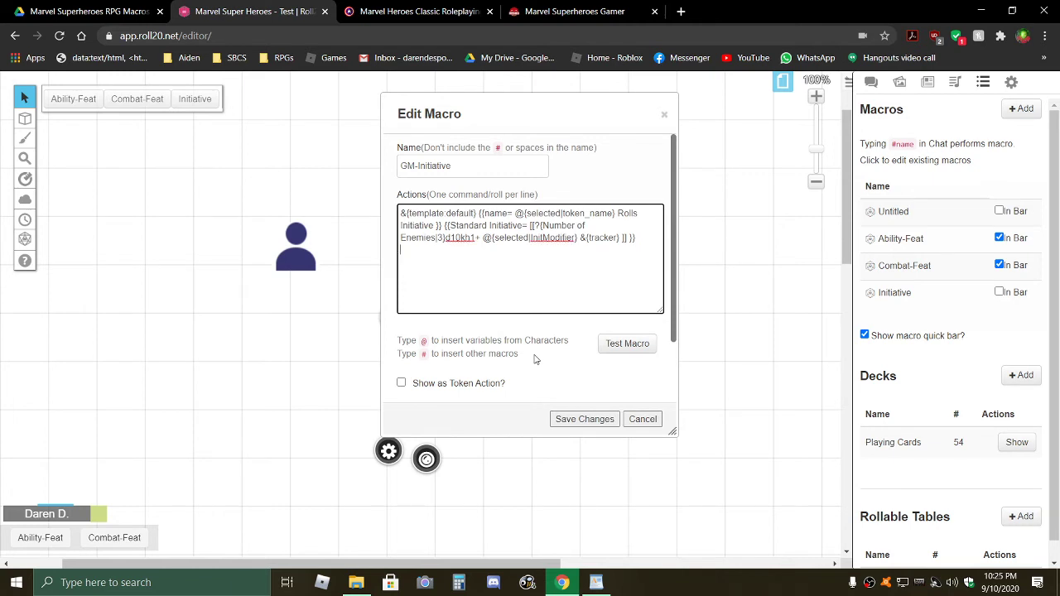
# Make the GM-Initiative macro visible to All Players, save it, and include it in the macro quick bar.
pyautogui.scroll(-1, 523, 360)
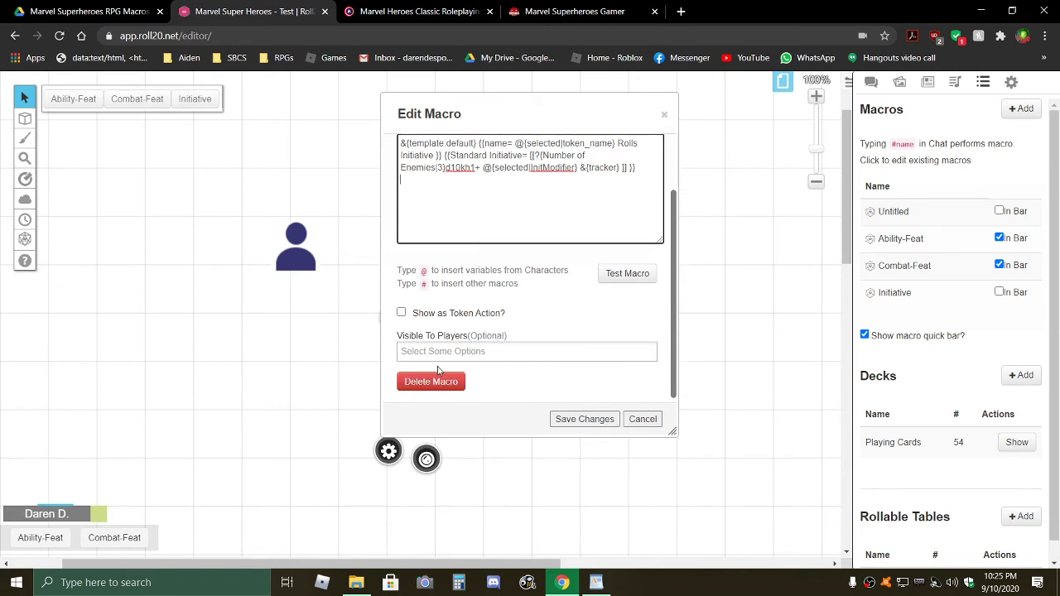
pyautogui.click(462, 352)
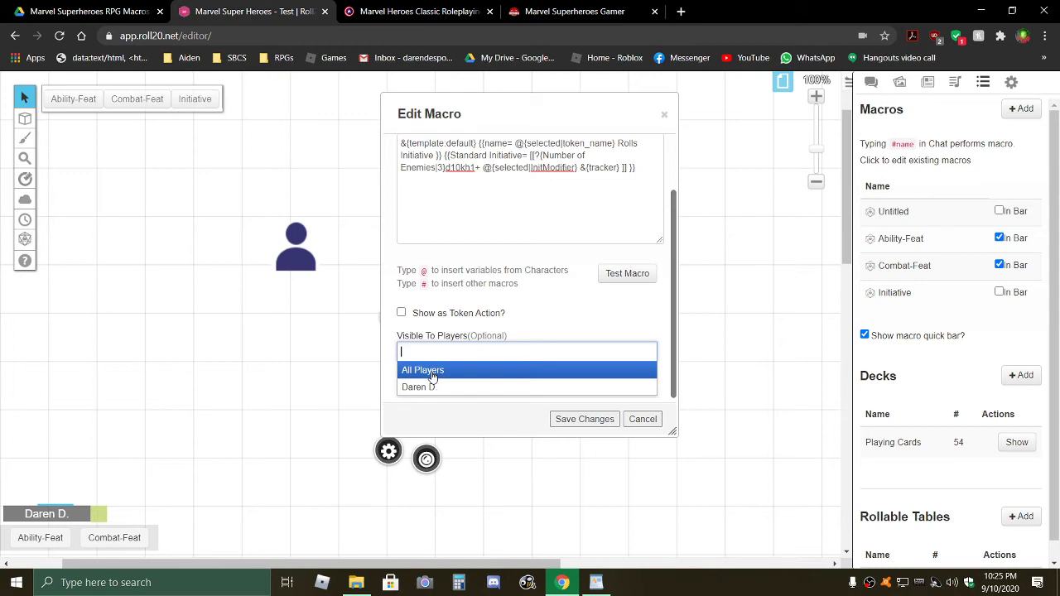
pyautogui.click(431, 373)
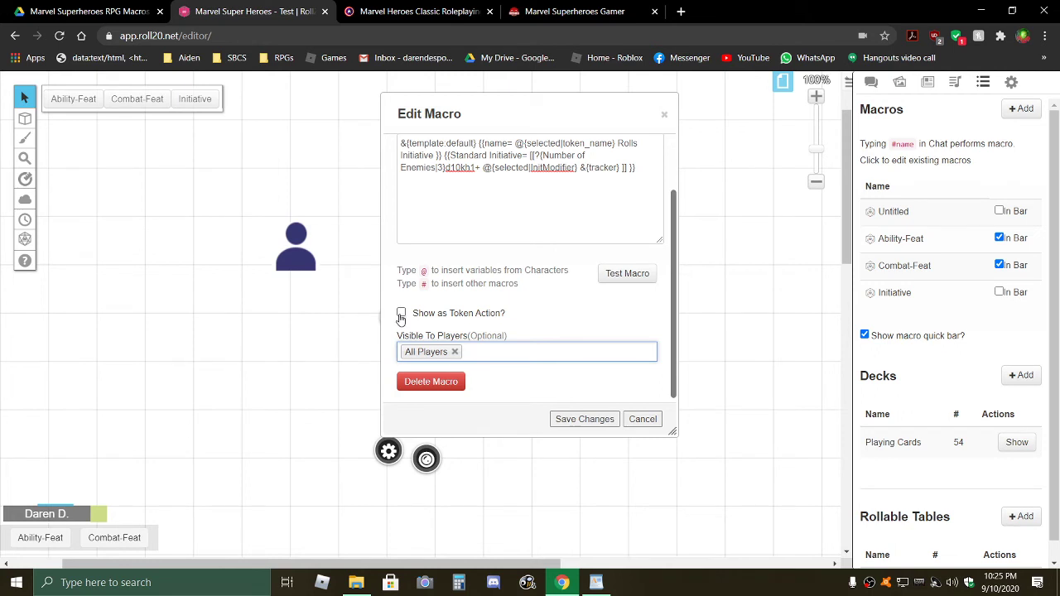
pyautogui.click(585, 421)
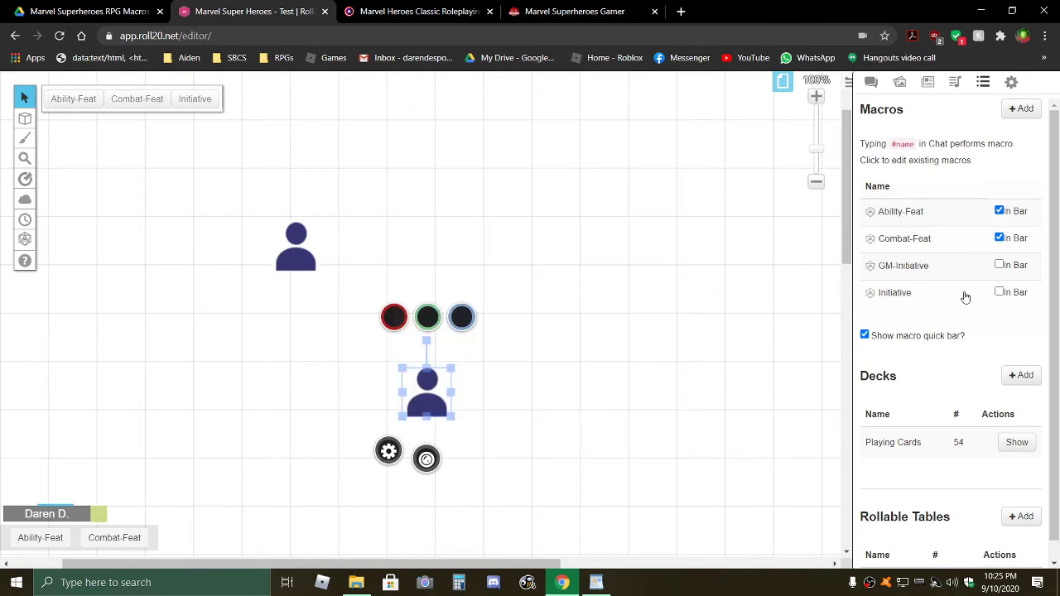
pyautogui.click(998, 265)
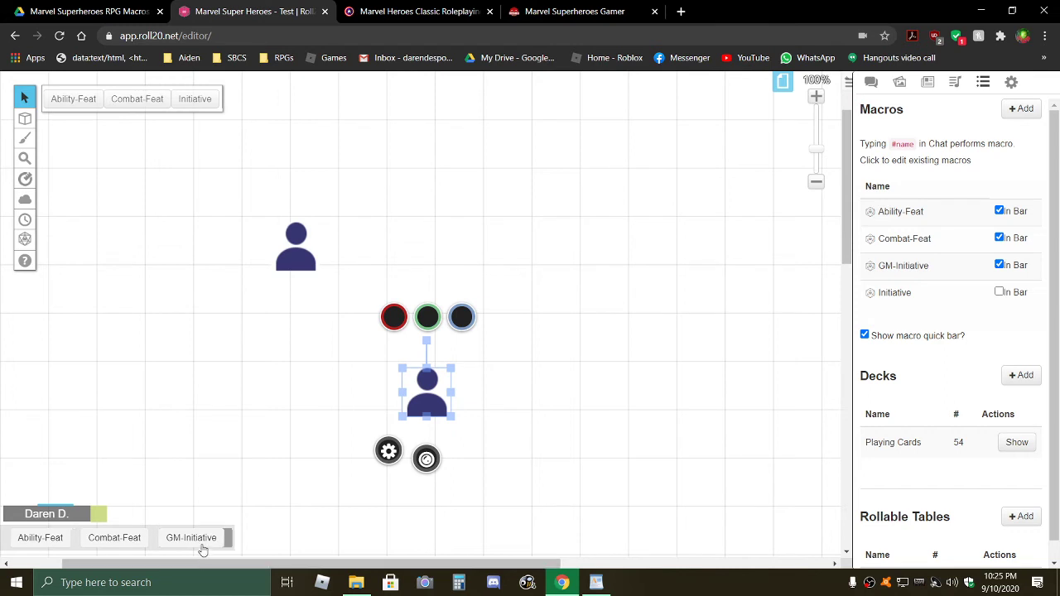
# Roll GM-Initiative for the NPC token with 5 as the number of enemies and check the roll in the chat.
pyautogui.click(635, 409)
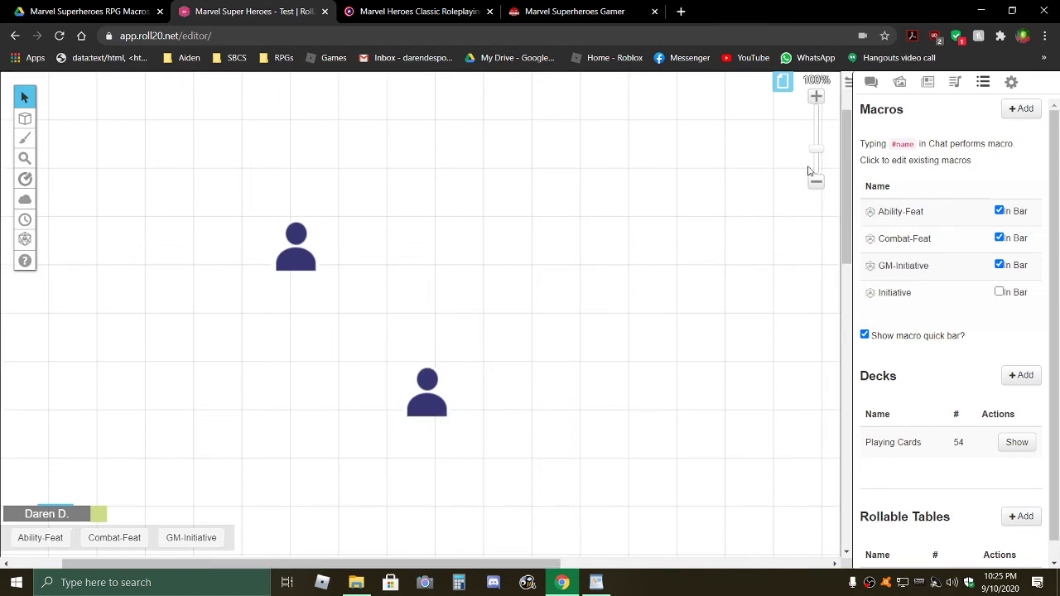
pyautogui.click(424, 389)
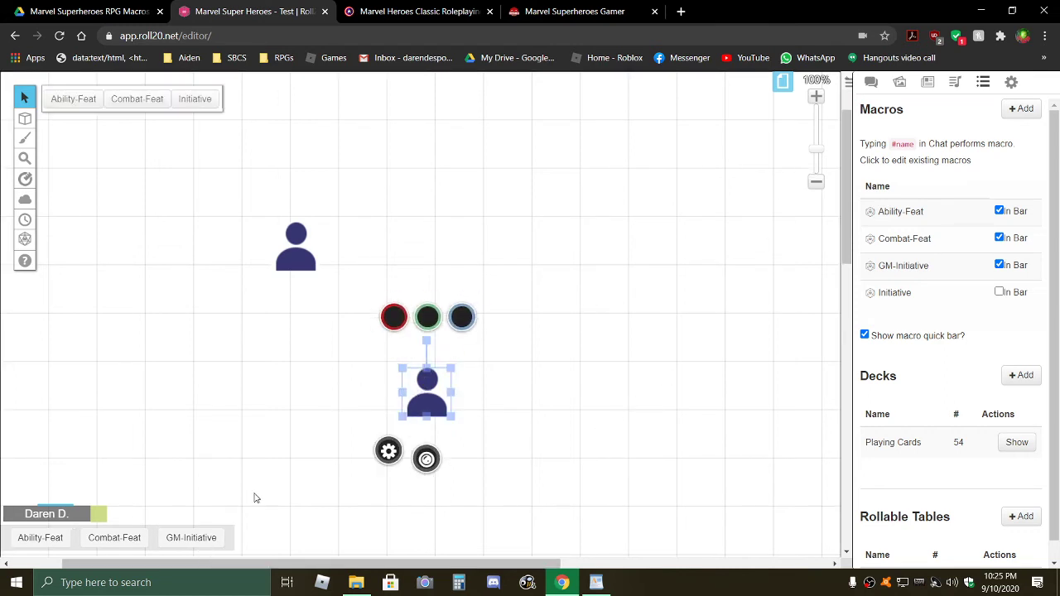
pyautogui.click(192, 538)
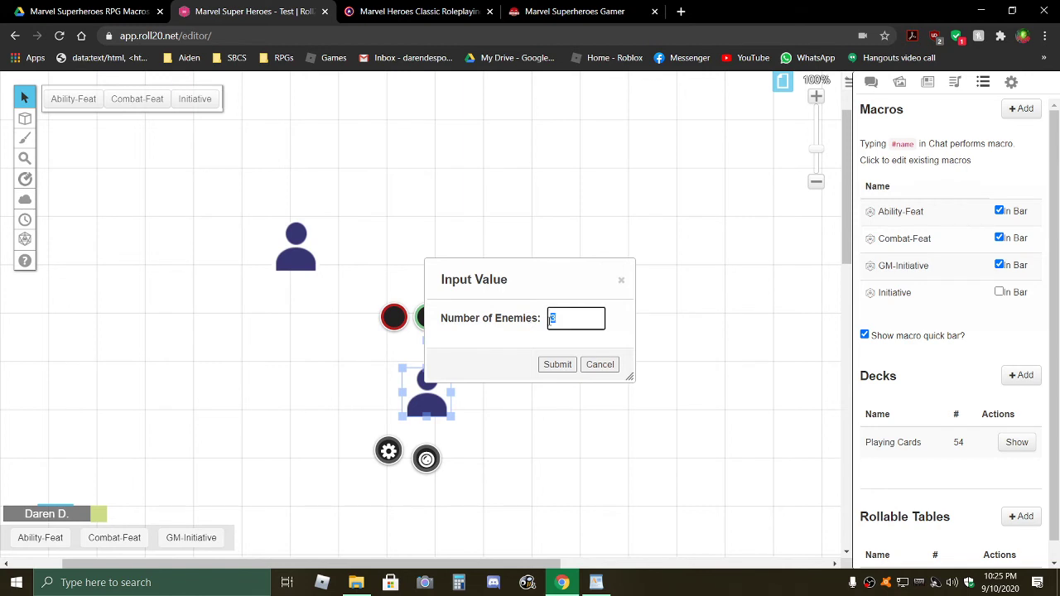
pyautogui.click(571, 320)
pyautogui.press('BackSpace')
pyautogui.write('5')
pyautogui.click(556, 366)
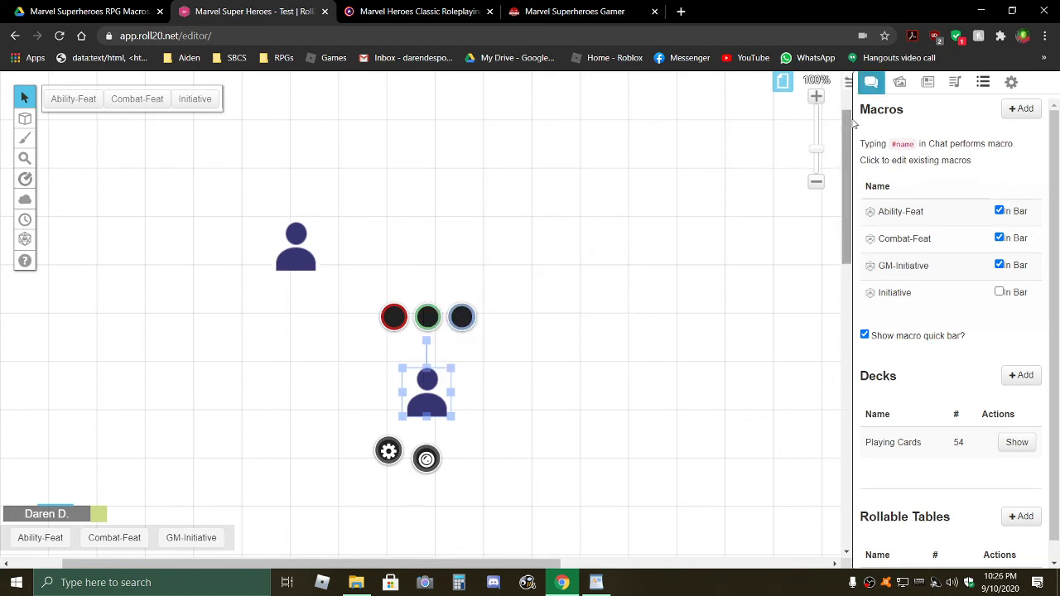
pyautogui.click(870, 82)
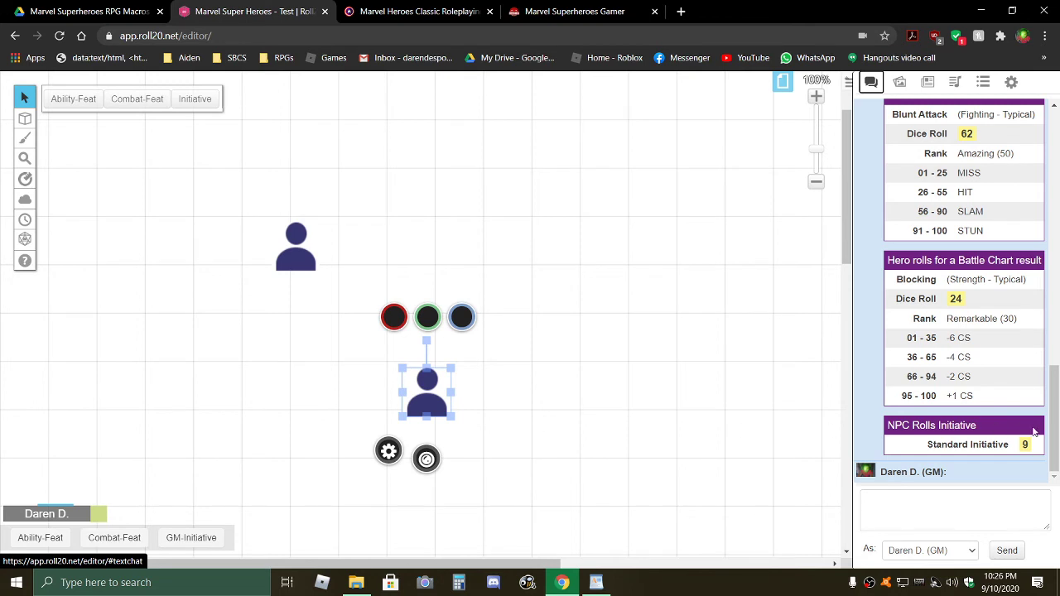
pyautogui.moveTo(1025, 445)
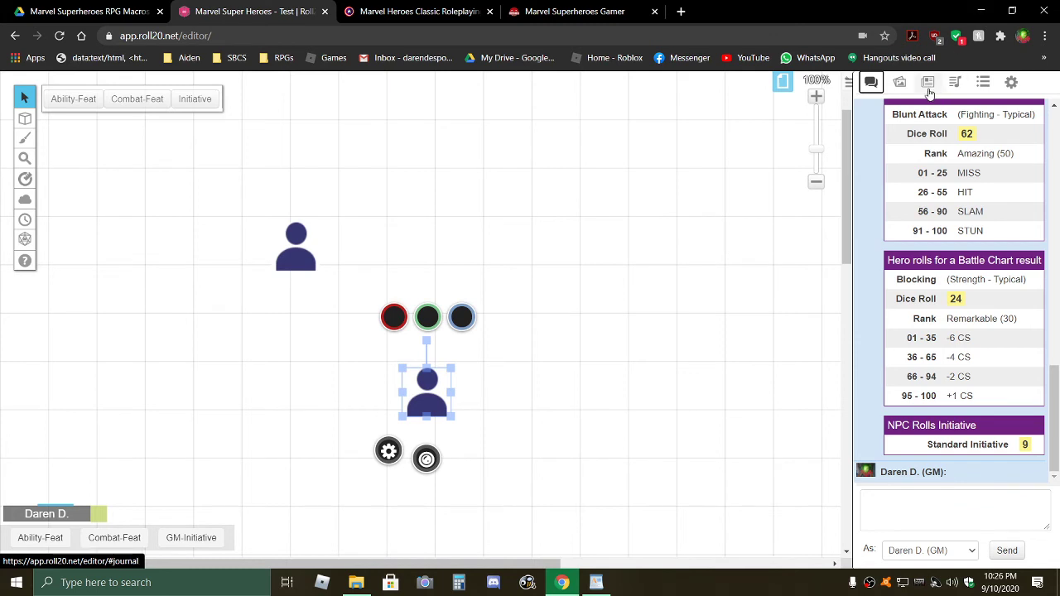
# Deselect the token, review the macro list and the Judge's attributes and abilities, and return to the chat log.
pyautogui.click(530, 395)
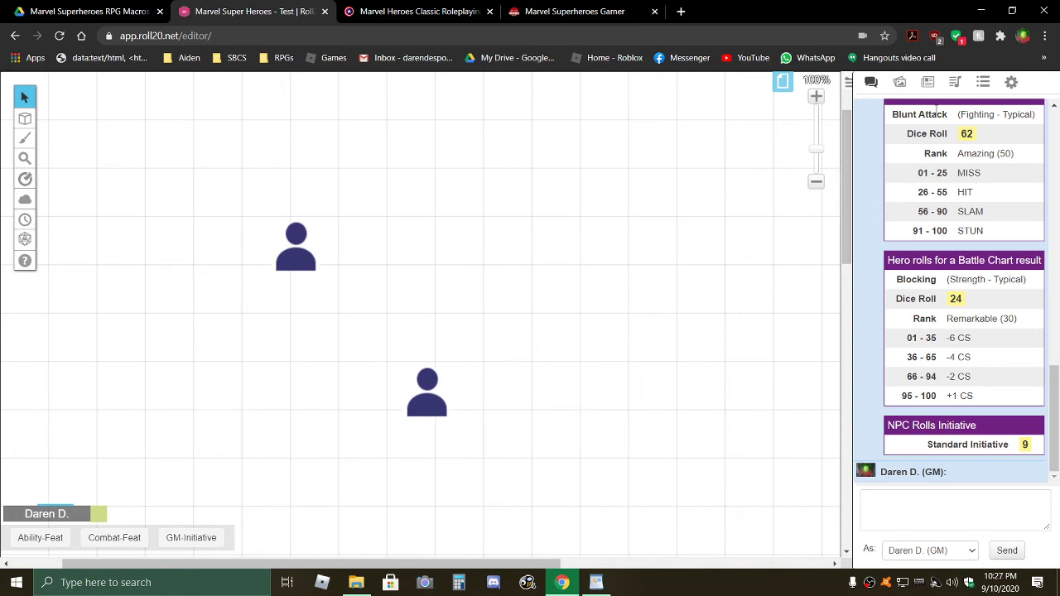
pyautogui.click(983, 82)
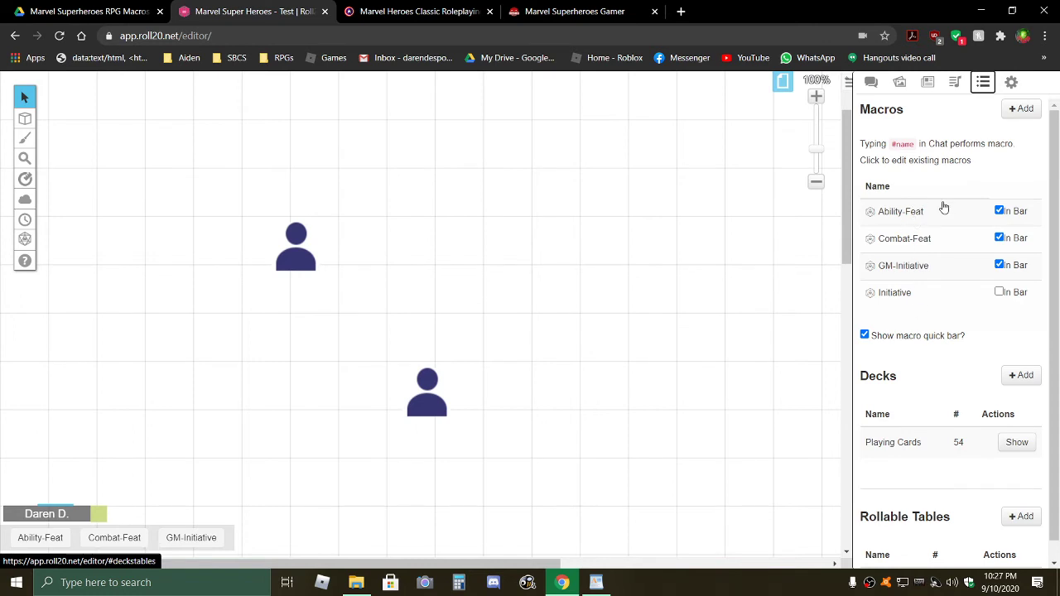
pyautogui.click(927, 83)
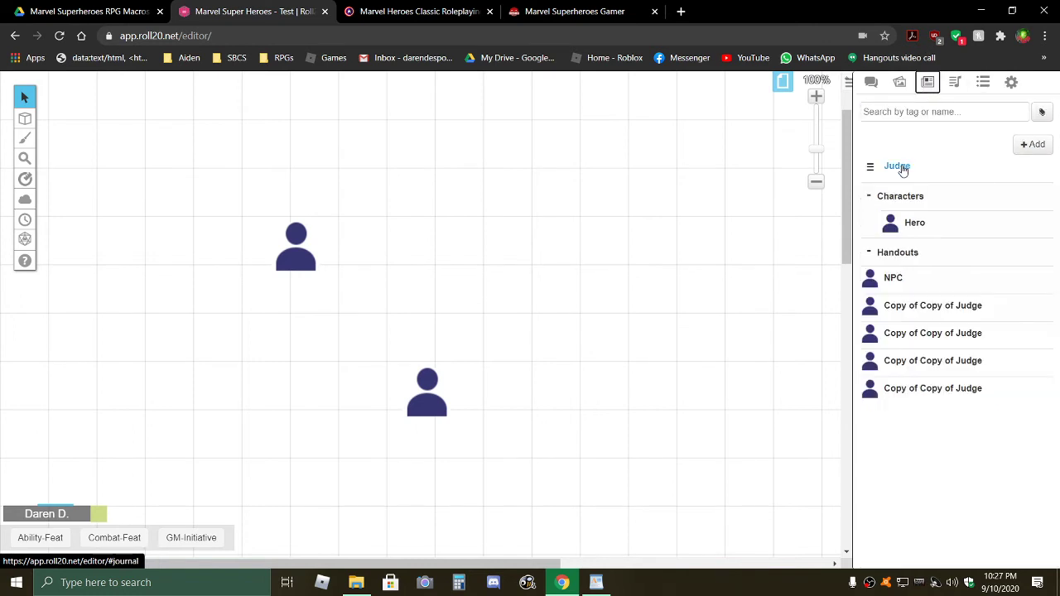
pyautogui.click(901, 167)
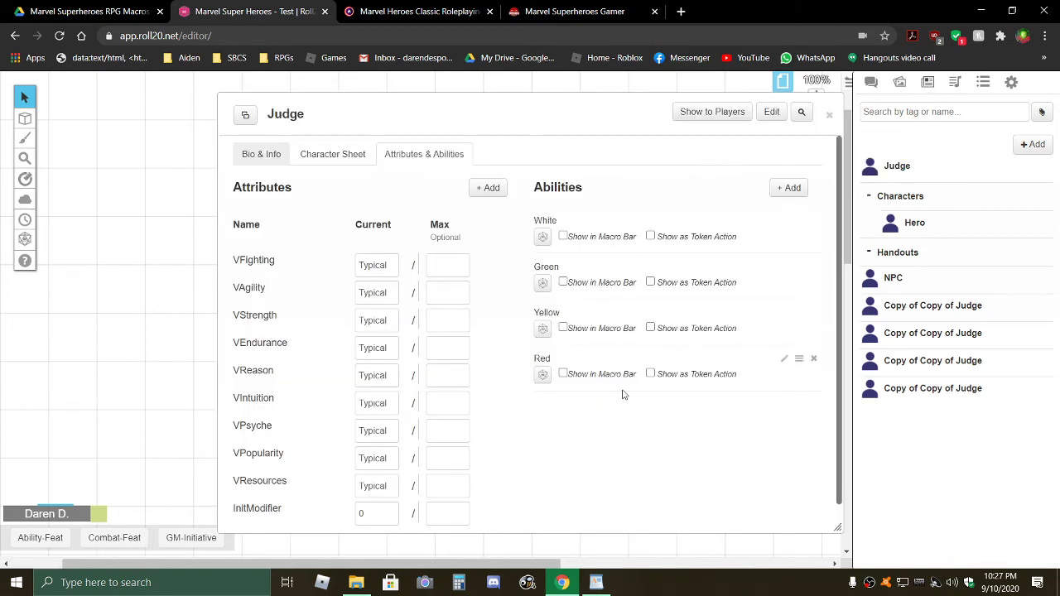
pyautogui.click(831, 115)
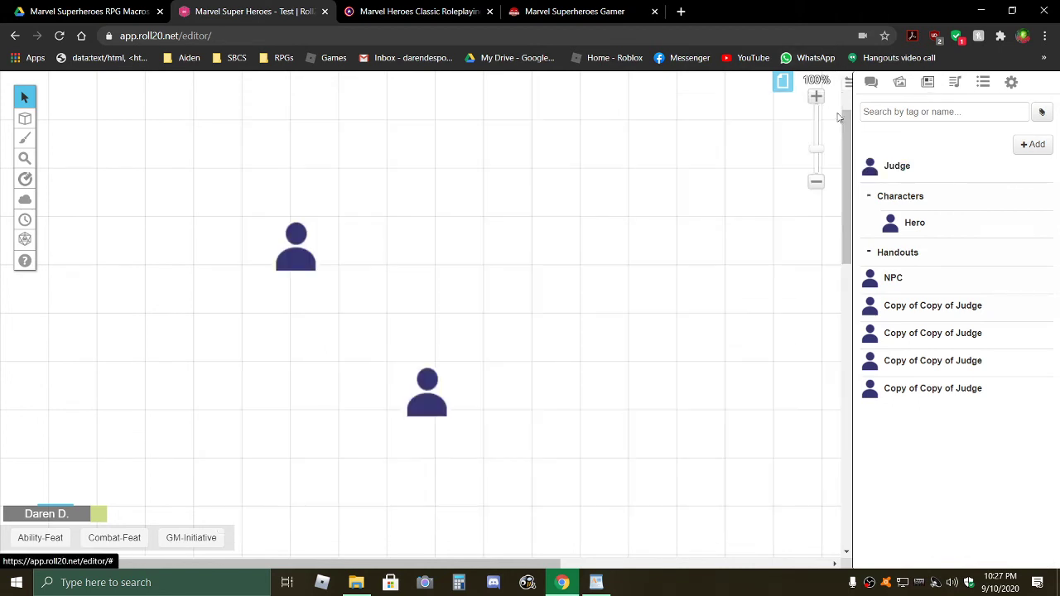
pyautogui.click(870, 82)
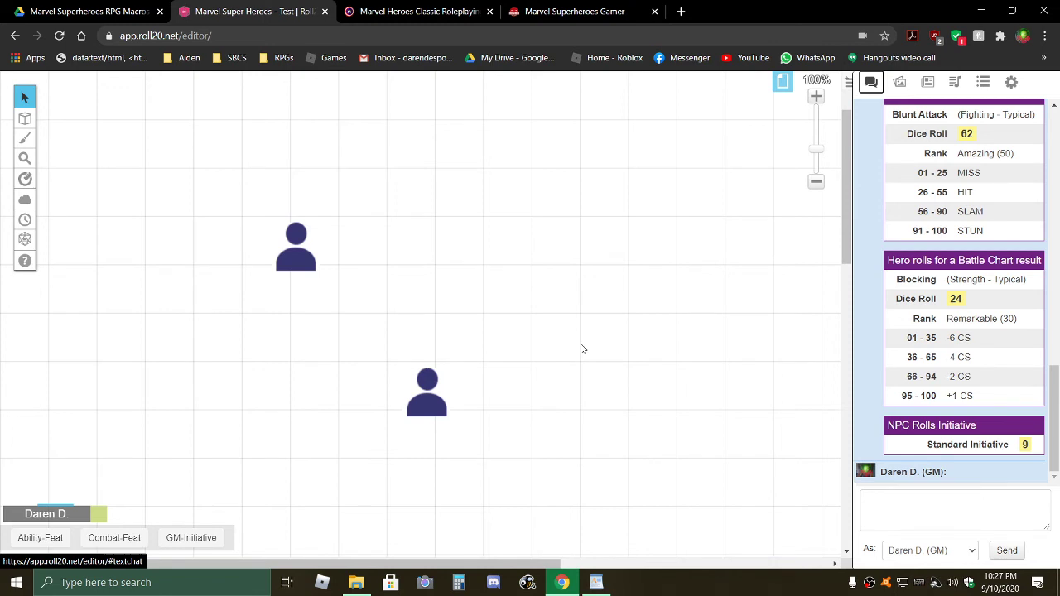
# Create a new handout in the Roll20 journal and add Ability Generation Table.PNG from the Handouts (Tables) folder as its image.
pyautogui.click(929, 83)
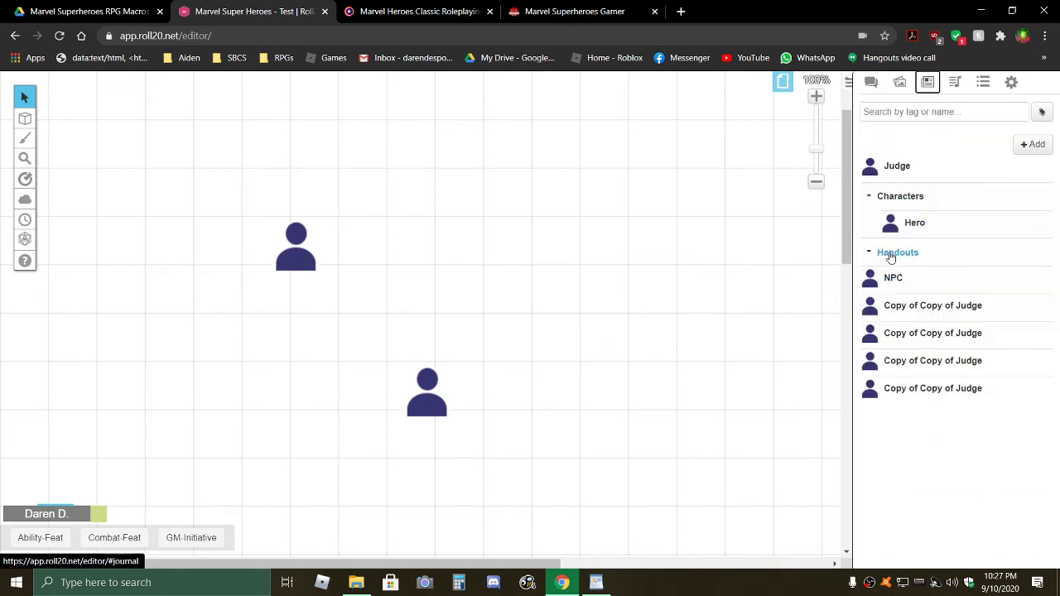
pyautogui.click(1036, 144)
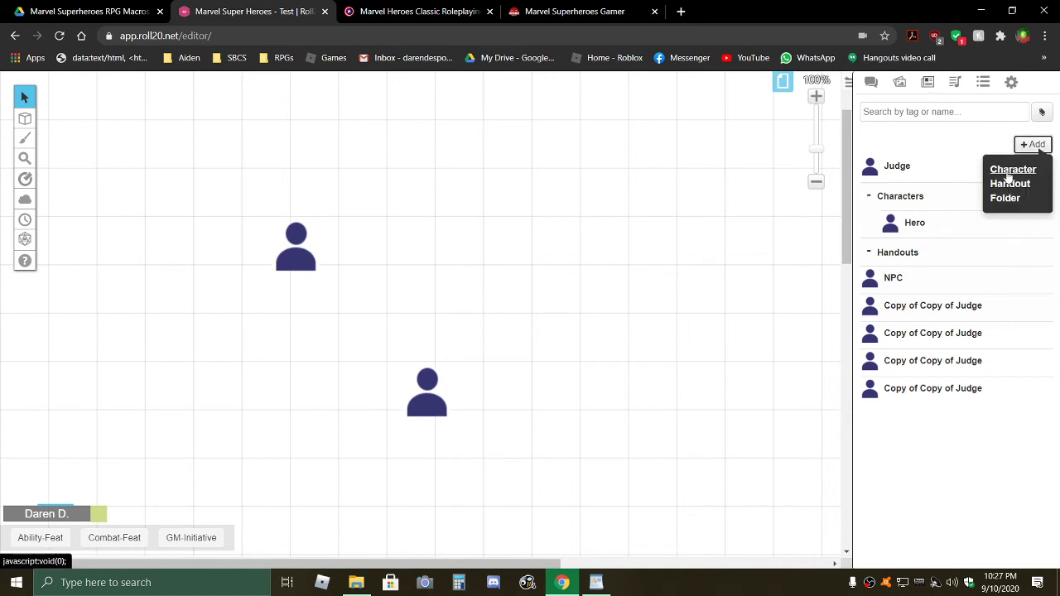
pyautogui.click(1008, 185)
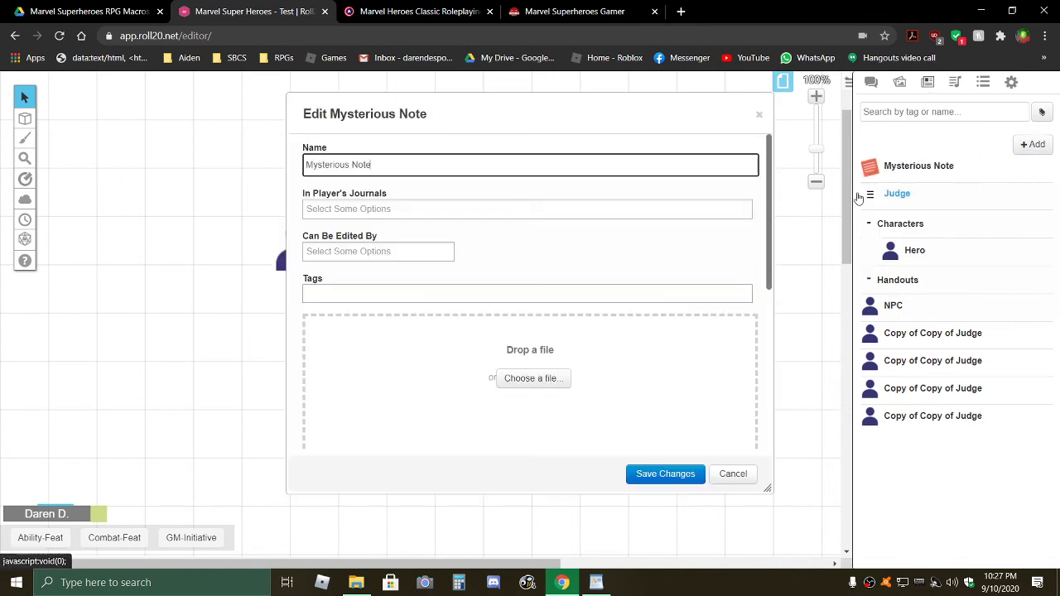
pyautogui.click(356, 582)
pyautogui.doubleClick(173, 173)
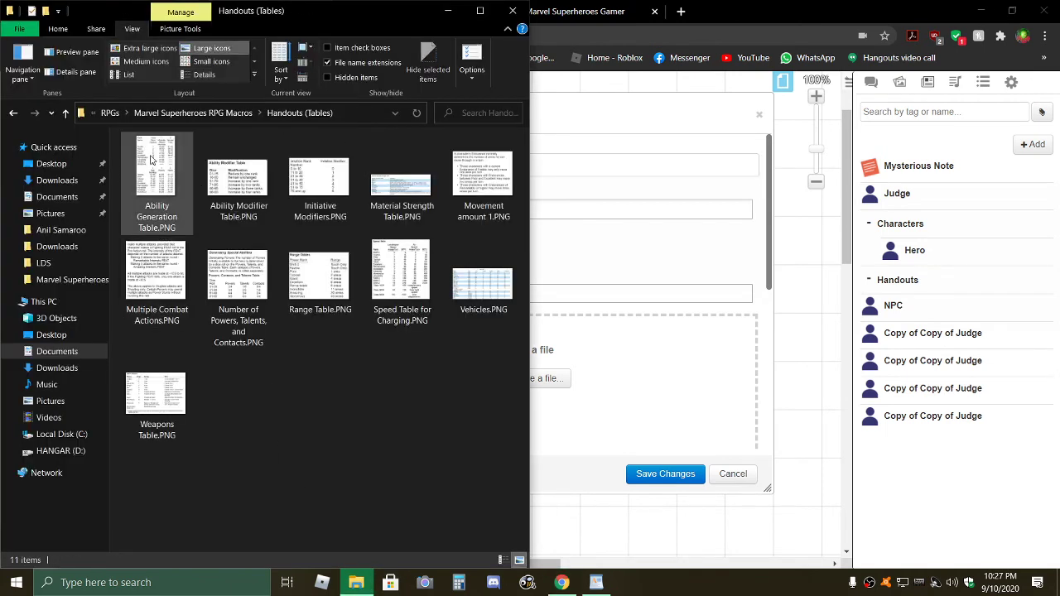
pyautogui.moveTo(152, 160); pyautogui.dragTo(608, 394)
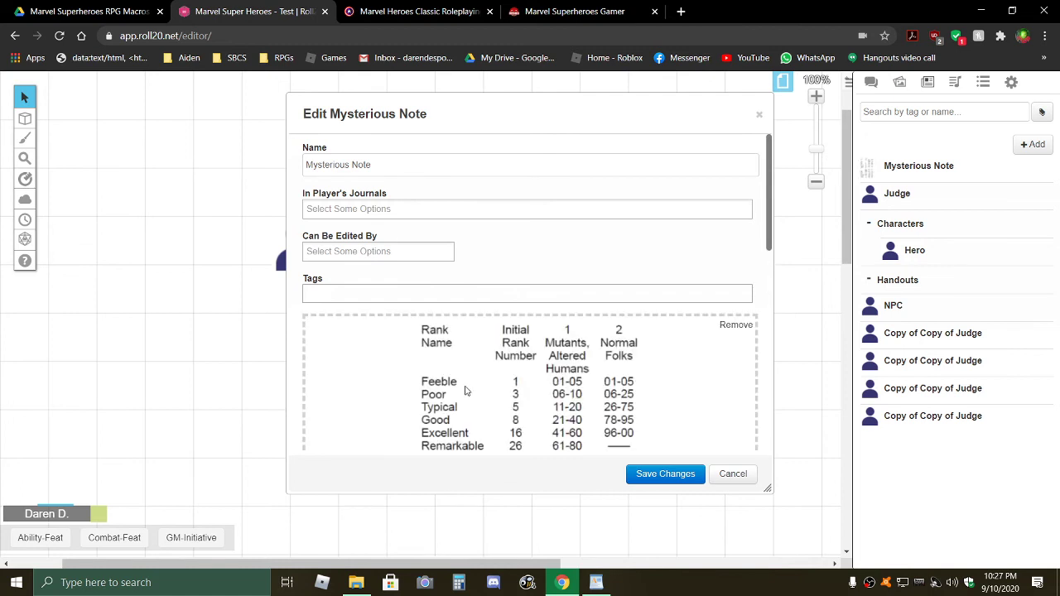
# Name the handout Ability Generation, share it to All Players' journals, save the changes and close it.
pyautogui.moveTo(407, 165); pyautogui.dragTo(199, 172)
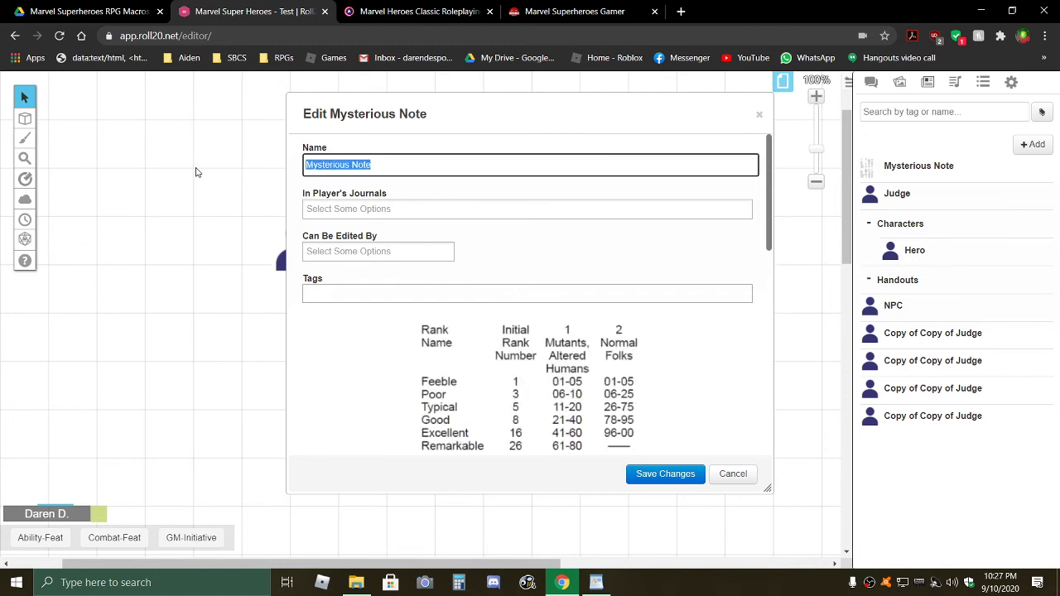
pyautogui.write('Ability ')
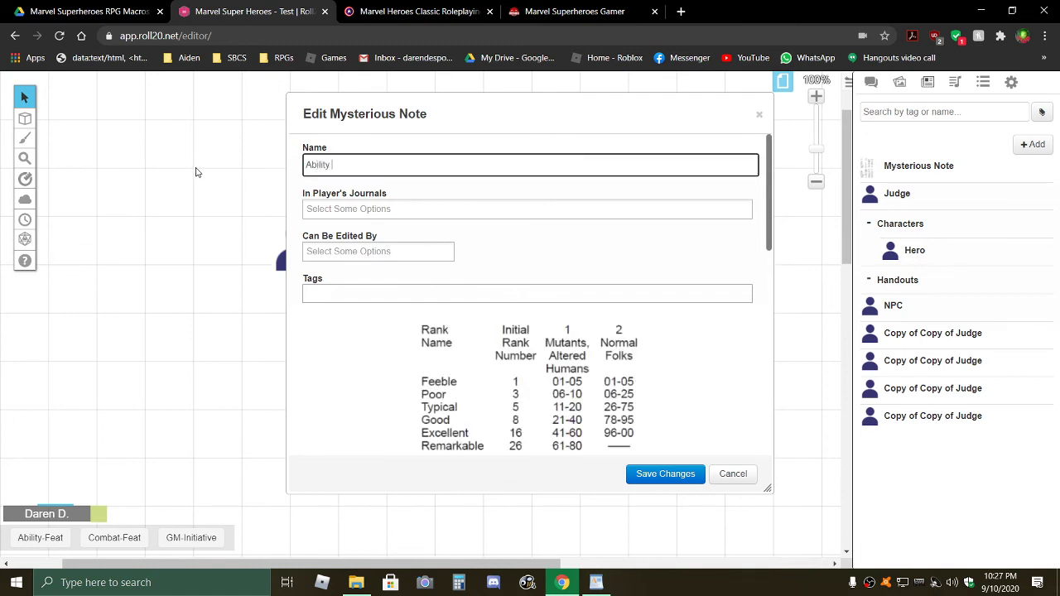
pyautogui.write('Generation')
pyautogui.click(350, 208)
pyautogui.click(531, 214)
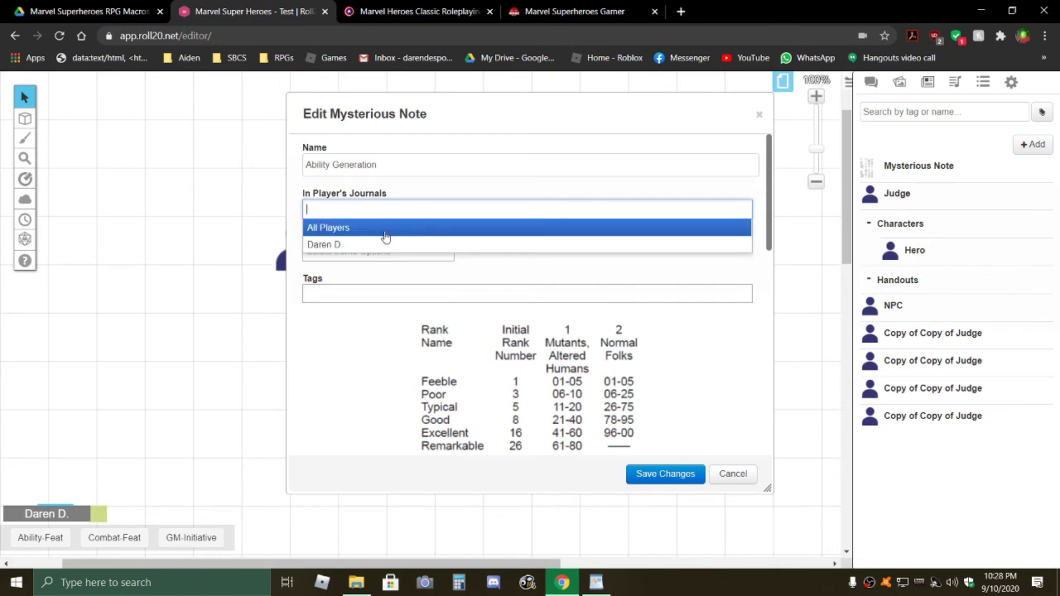
pyautogui.click(356, 228)
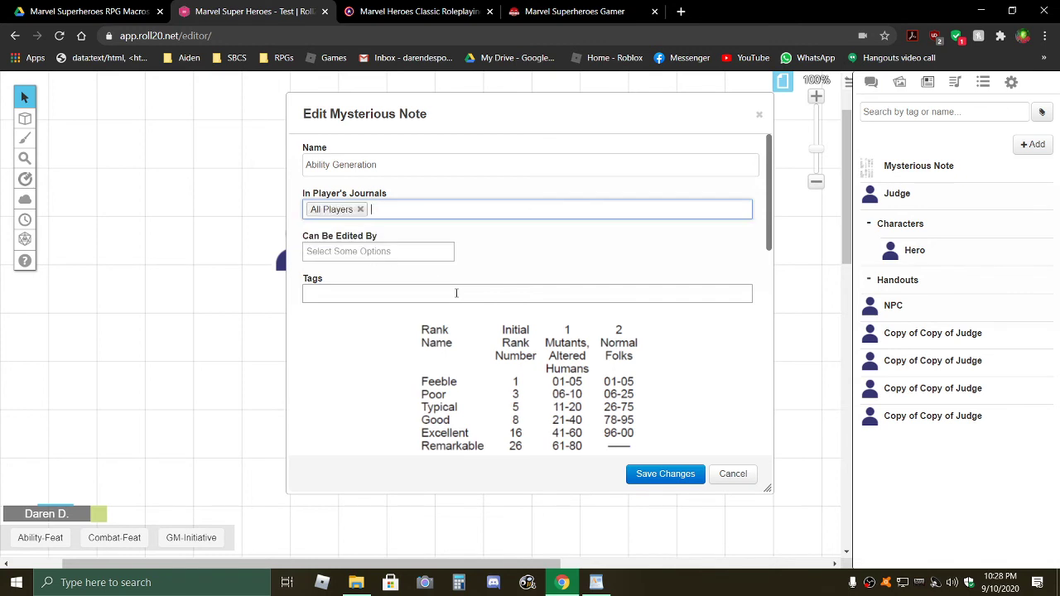
pyautogui.scroll(-1, 455, 294)
pyautogui.scroll(-8, 455, 293)
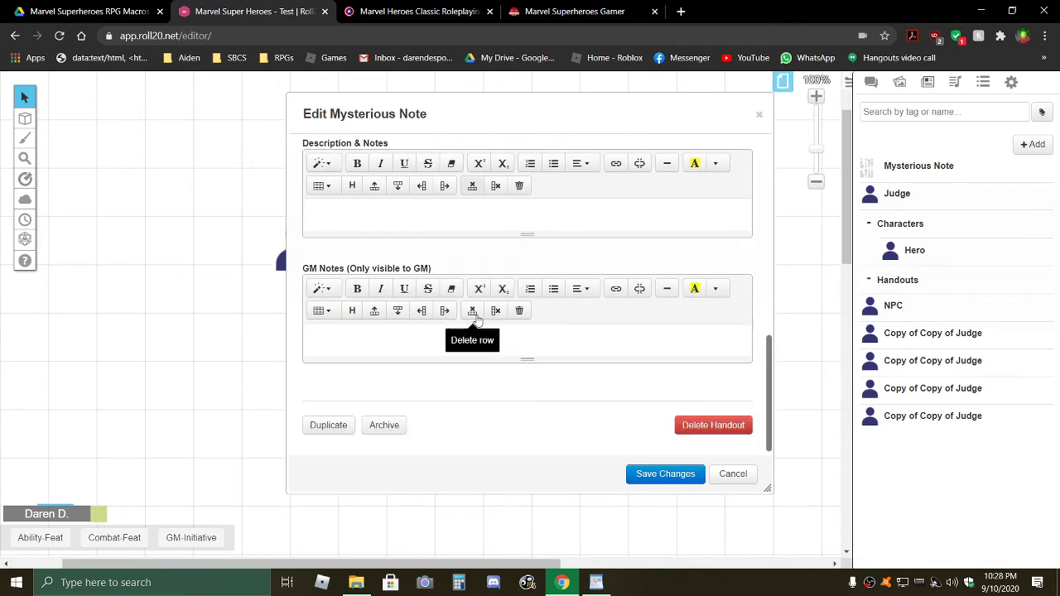
pyautogui.click(660, 476)
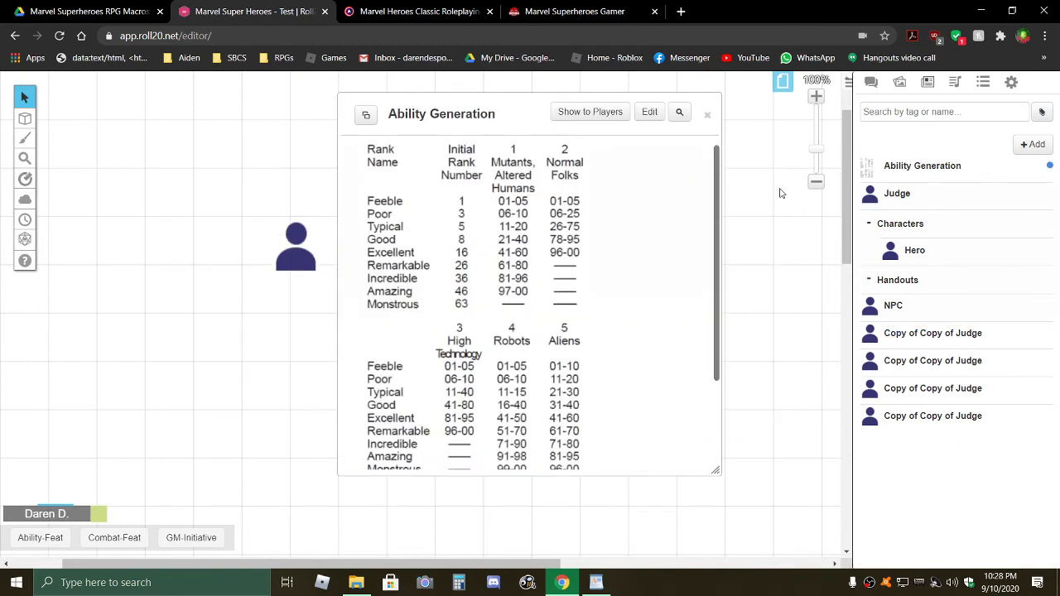
pyautogui.click(707, 114)
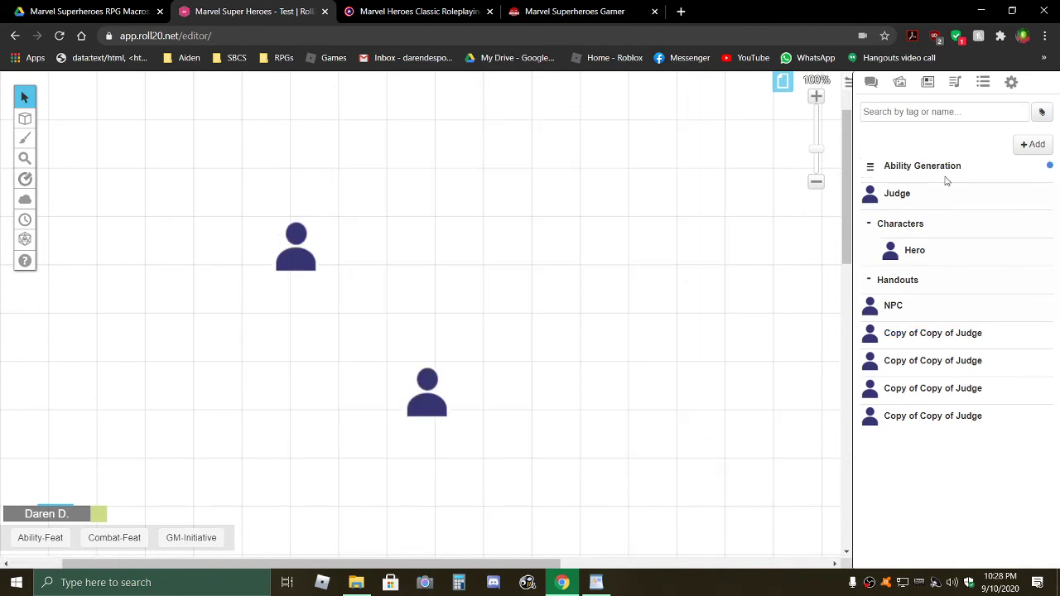
# Reopen the Ability Generation handout from the journal, look through its rank tables and close it.
pyautogui.click(899, 166)
pyautogui.scroll(1, 581, 269)
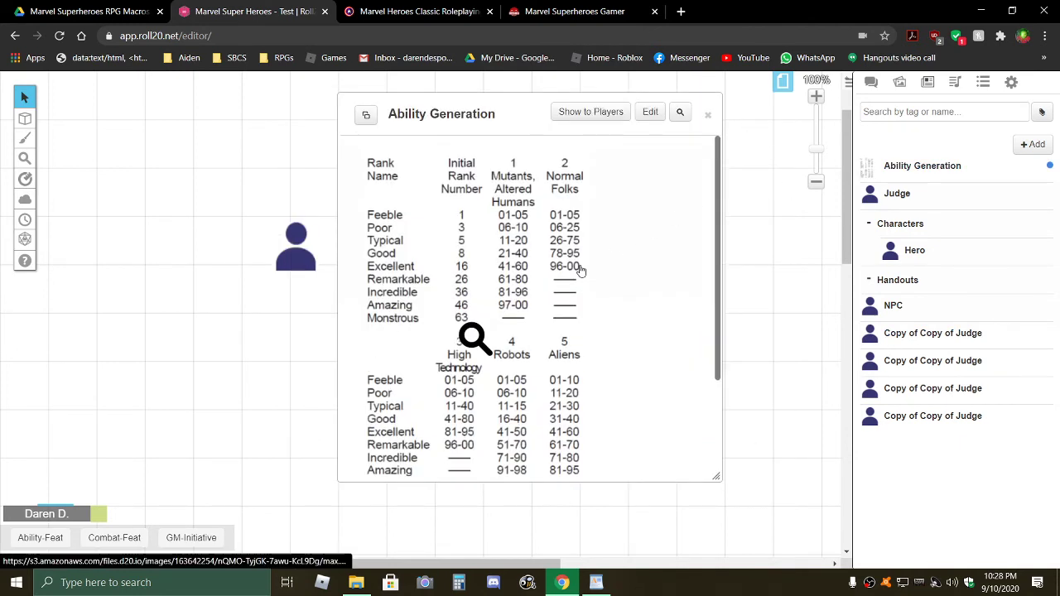
pyautogui.scroll(-2, 581, 269)
pyautogui.scroll(2, 581, 269)
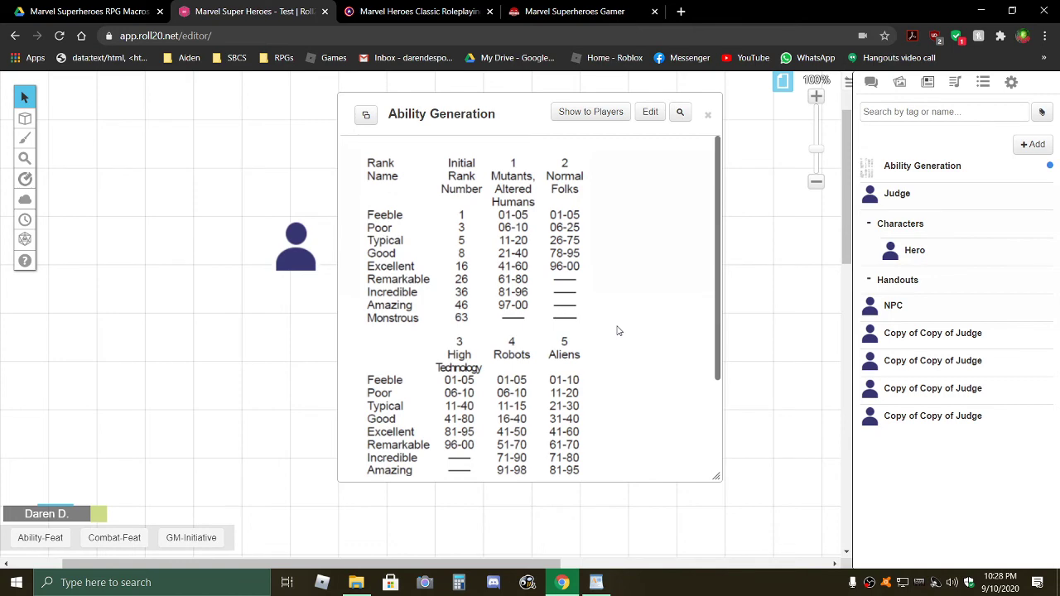
pyautogui.click(707, 114)
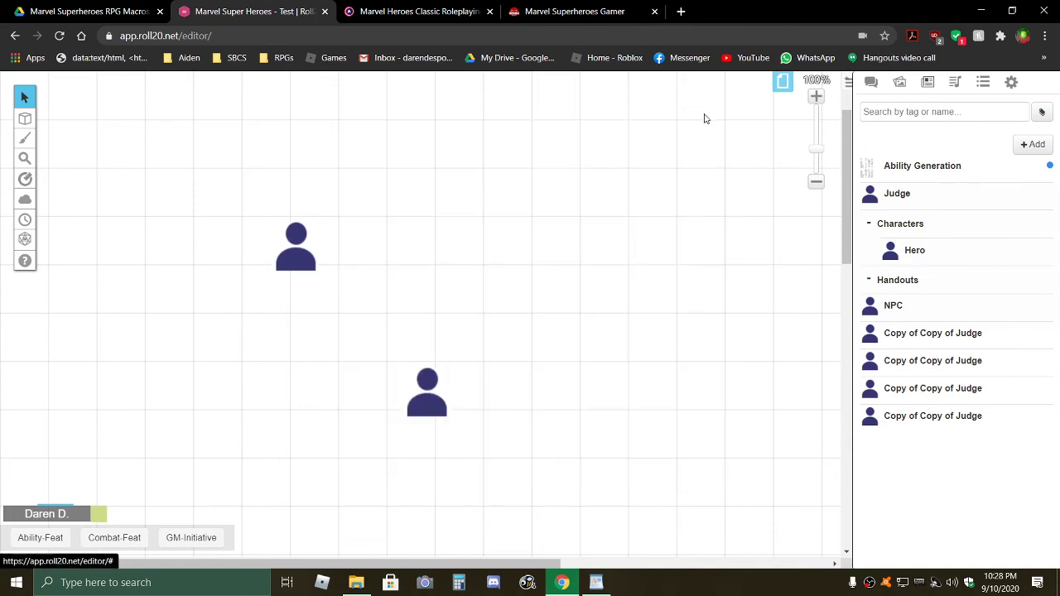
# Review the remaining table images in the Handouts (Tables) folder, including Initiative Modifiers.PNG and Range Table.PNG, and close the folder and the WordPad document.
pyautogui.click(596, 582)
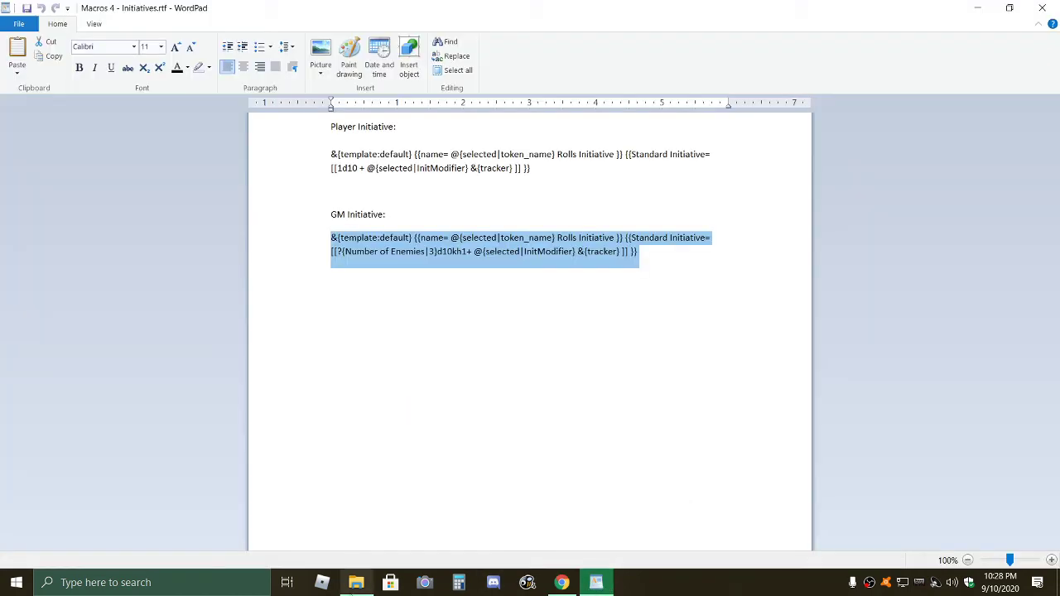
pyautogui.click(356, 582)
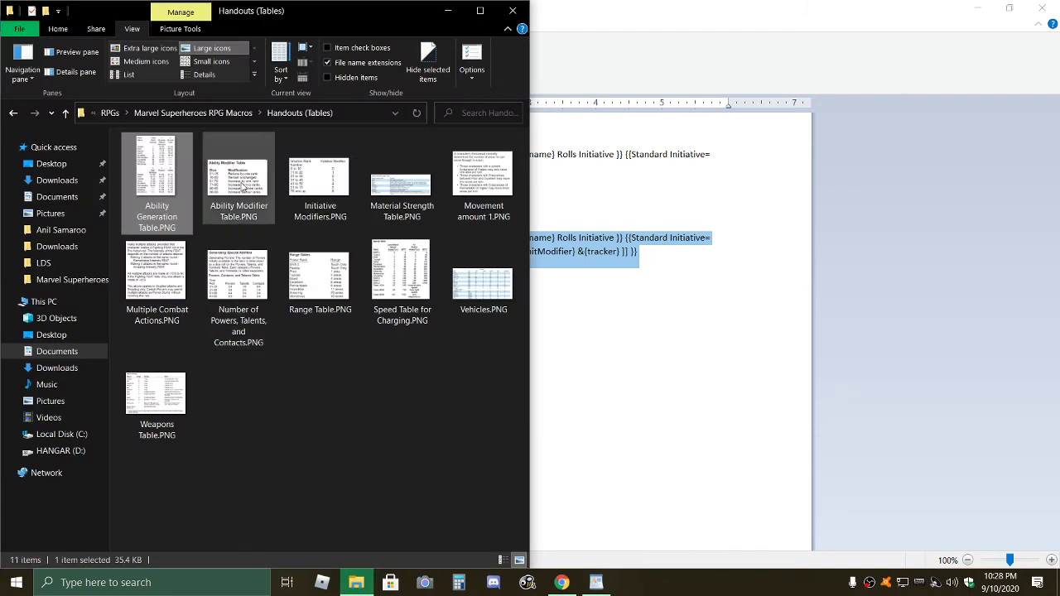
pyautogui.doubleClick(323, 184)
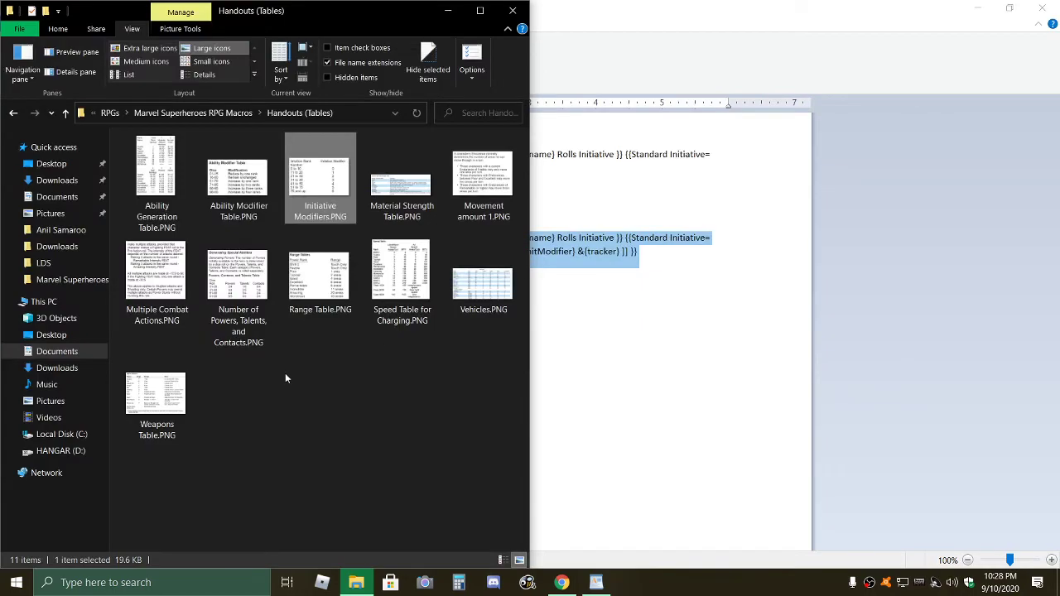
pyautogui.doubleClick(322, 273)
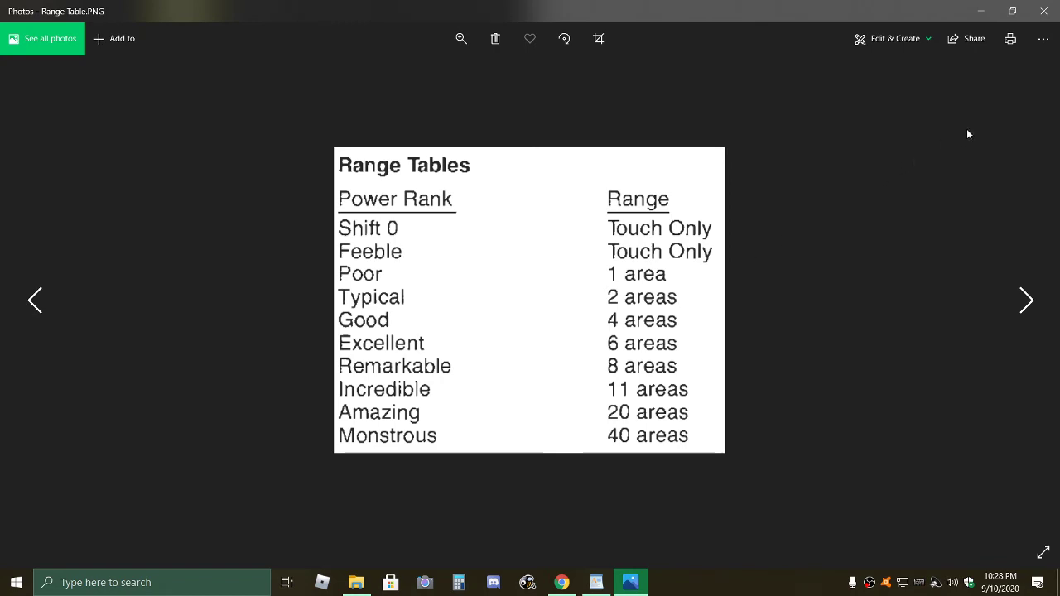
pyautogui.click(1043, 11)
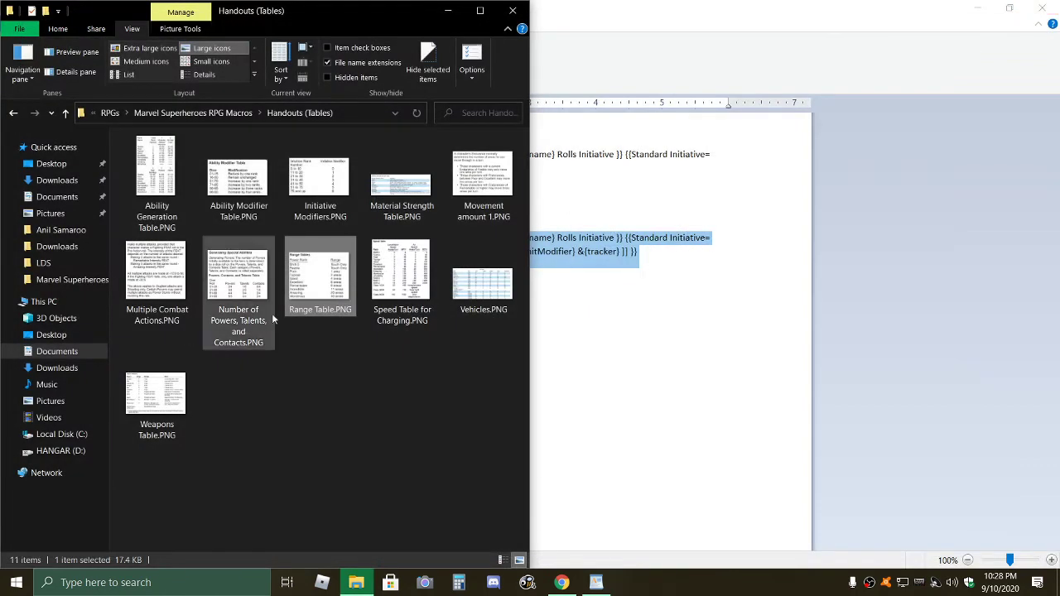
pyautogui.click(396, 265)
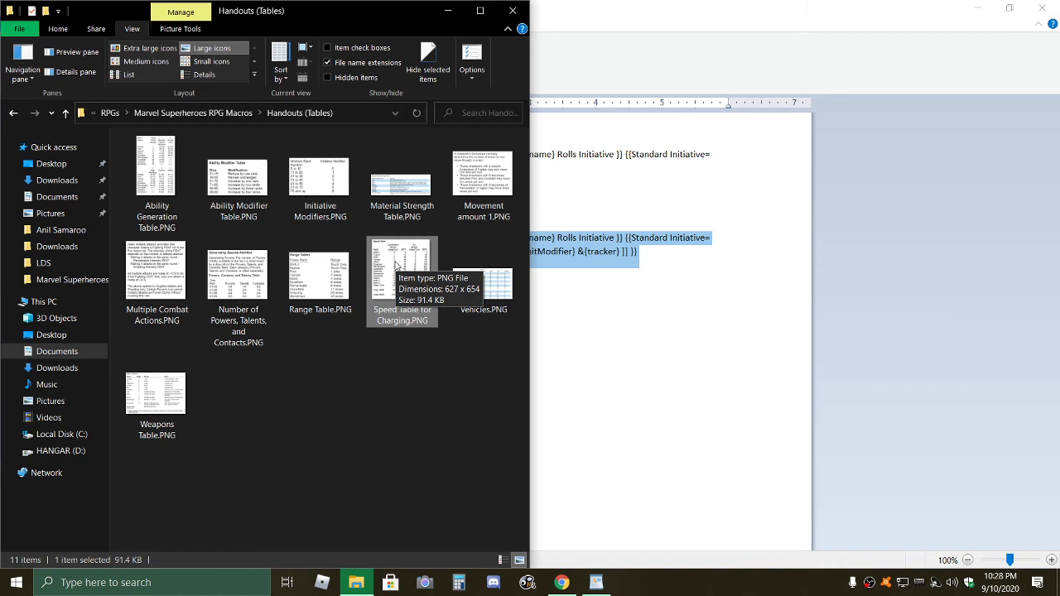
pyautogui.click(508, 10)
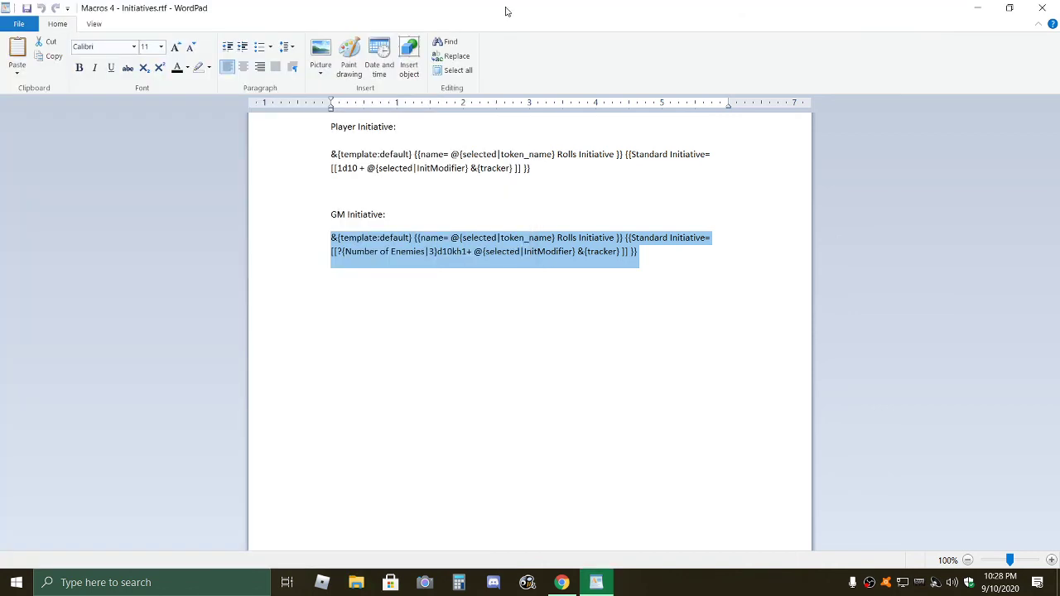
pyautogui.click(1041, 10)
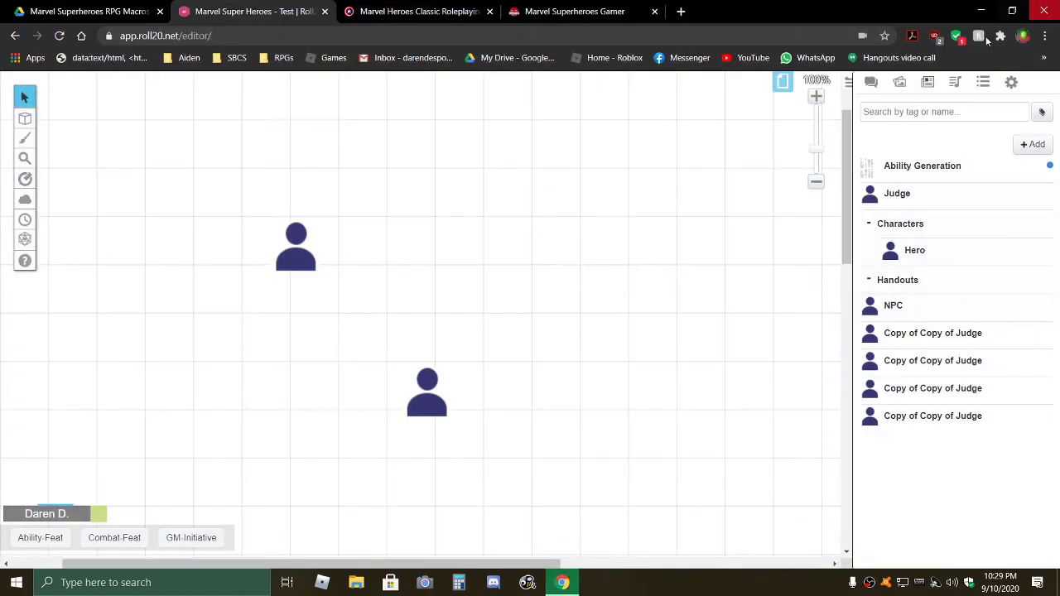
pyautogui.click(355, 585)
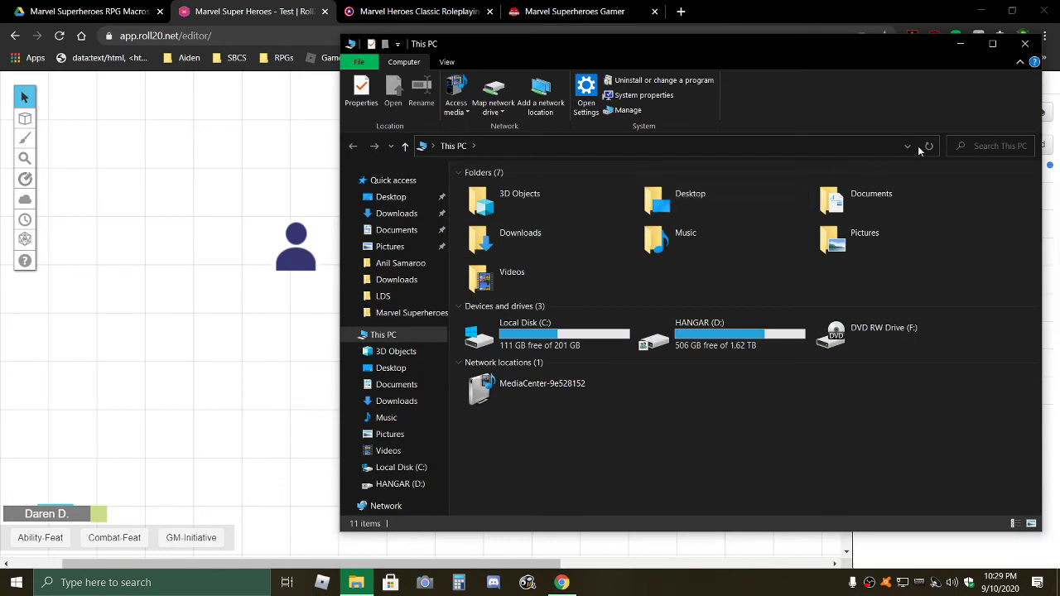
pyautogui.click(1025, 43)
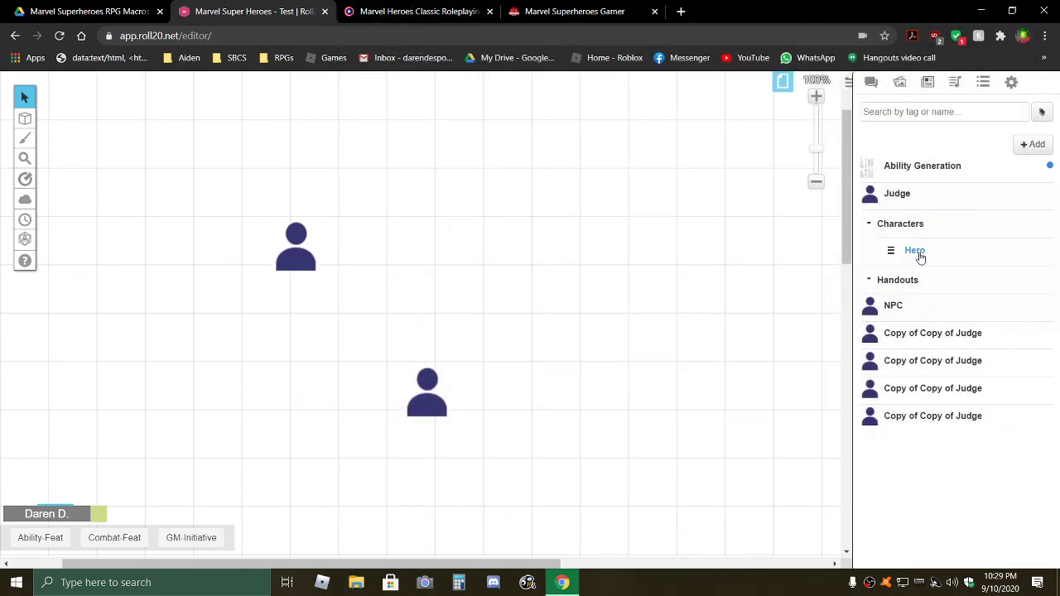
# Open the NPC character sheet, look over its character data, attributes and powers sections, and close it.
pyautogui.click(893, 305)
pyautogui.scroll(-5, 367, 356)
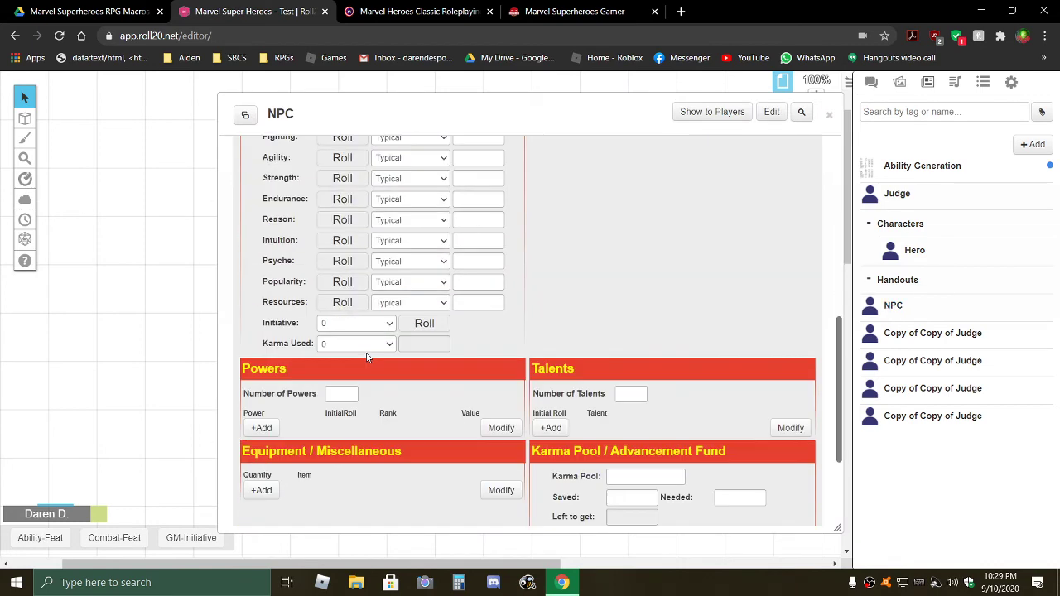
pyautogui.scroll(2, 367, 356)
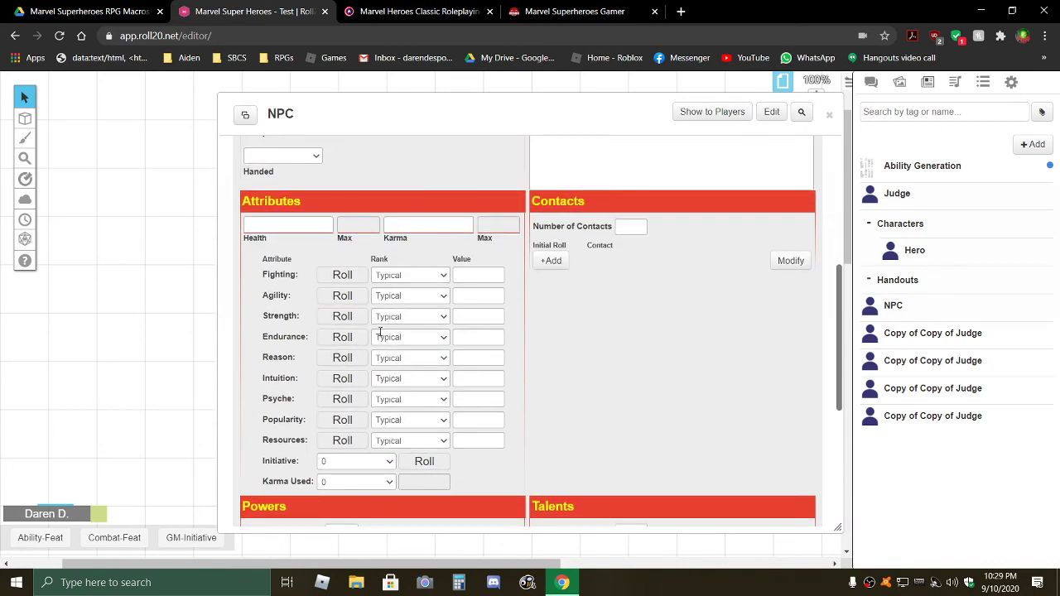
pyautogui.scroll(3, 379, 331)
pyautogui.scroll(-3, 380, 331)
pyautogui.scroll(4, 391, 356)
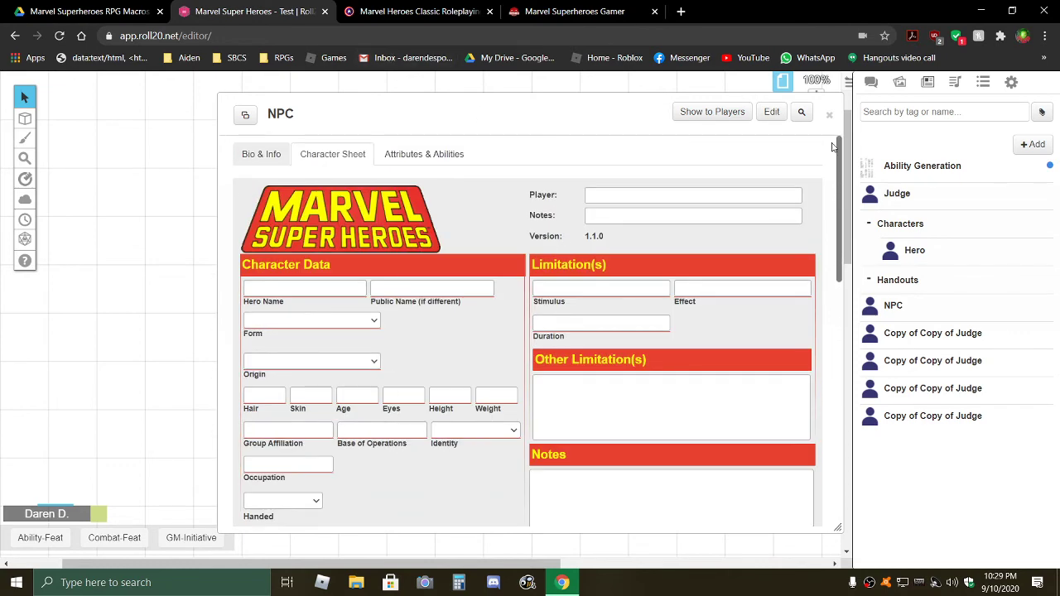
pyautogui.click(829, 114)
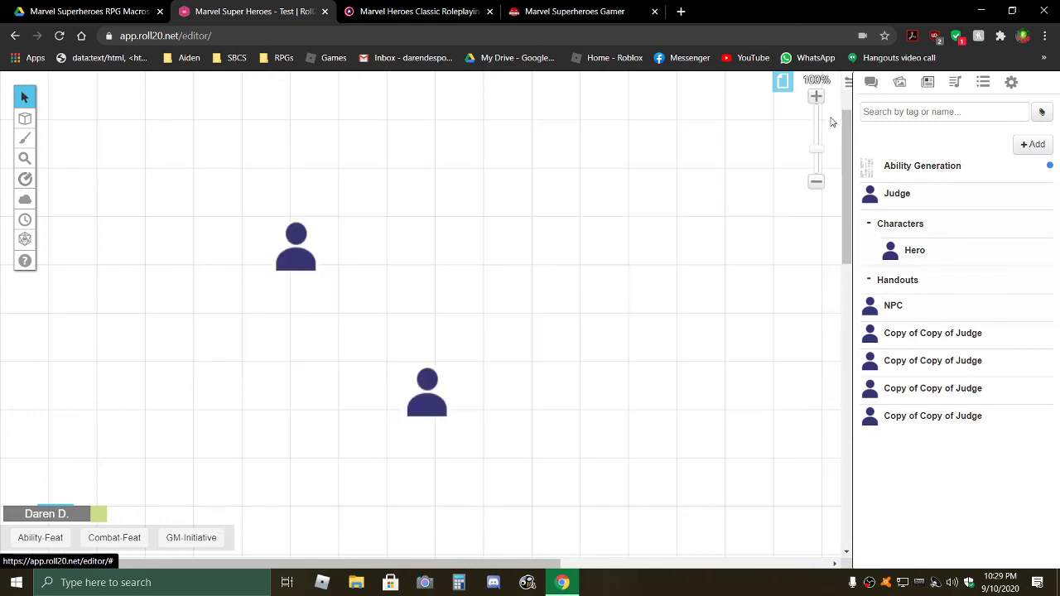
# Open the Marvel Superheroes RPG Macros folder in File Explorer, locate NPC Resources.rtf and close the folder.
pyautogui.rightClick(355, 589)
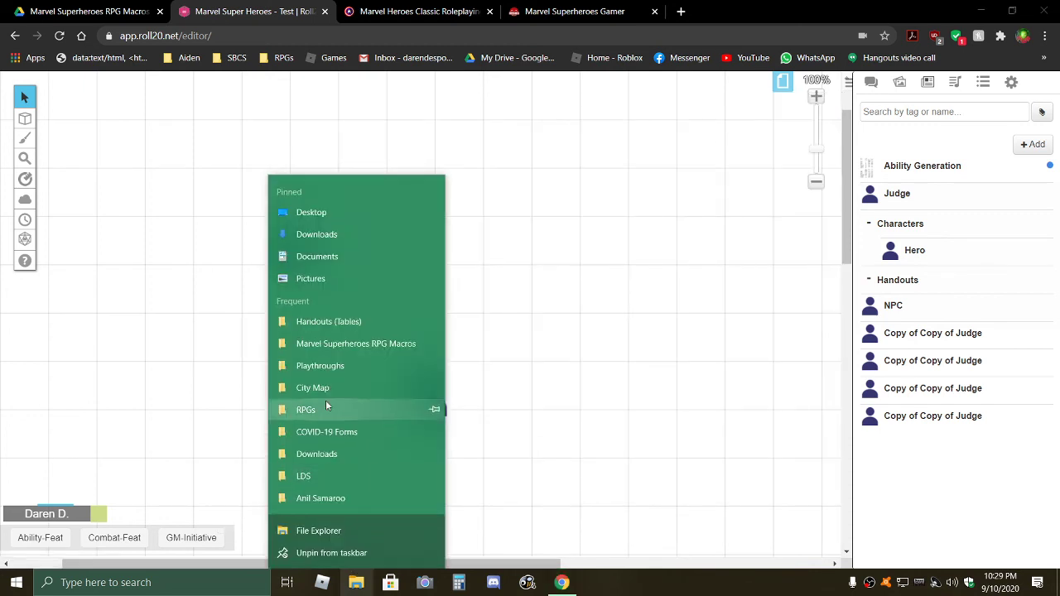
pyautogui.click(317, 344)
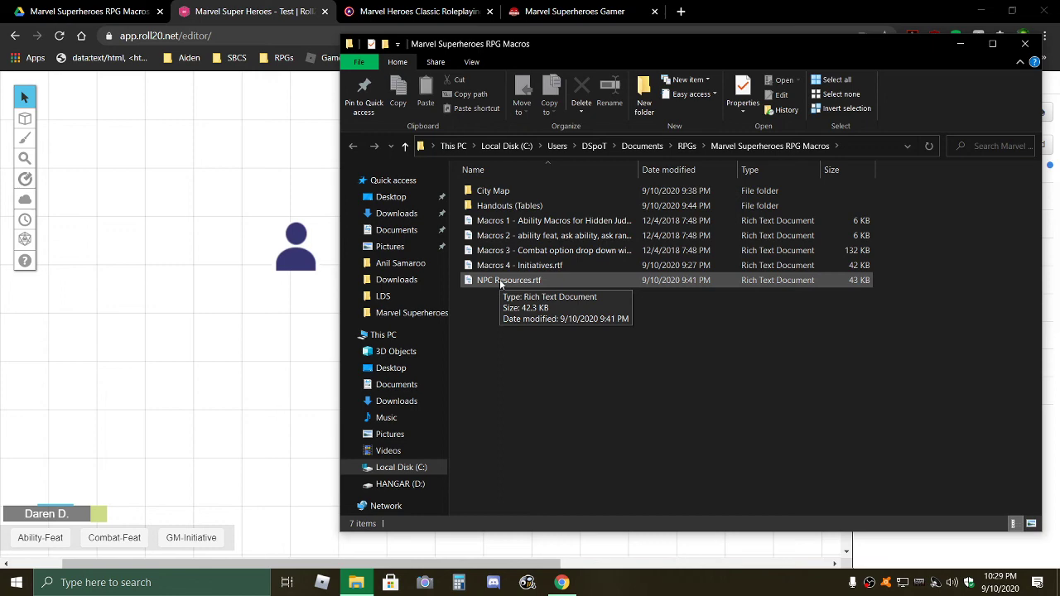
pyautogui.click(1024, 43)
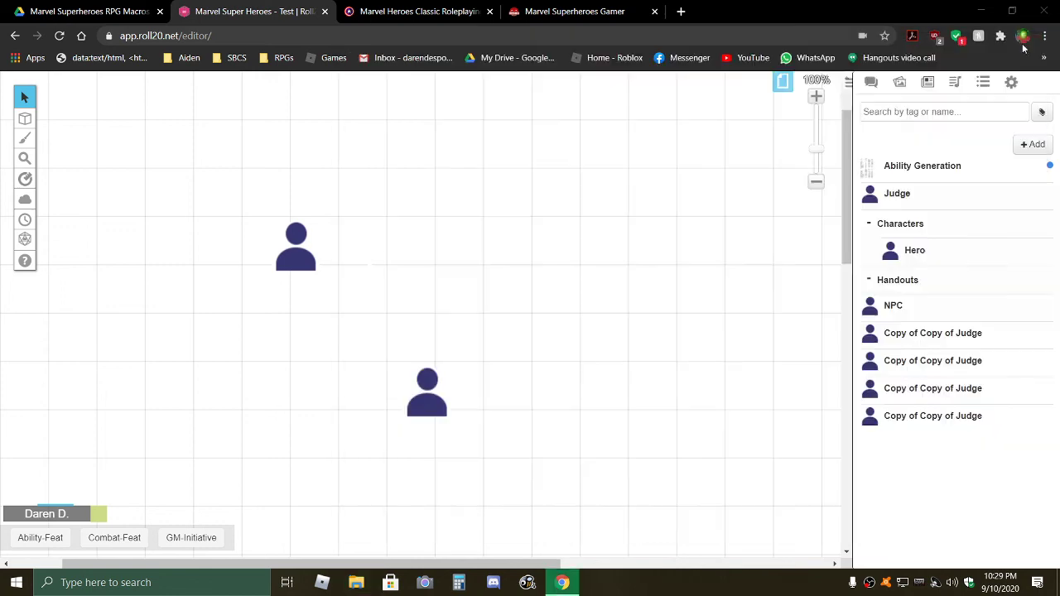
# Switch to the Classic Marvel Forever site, find Black Panther in the complete profile list, view the profile and return to the list.
pyautogui.click(409, 13)
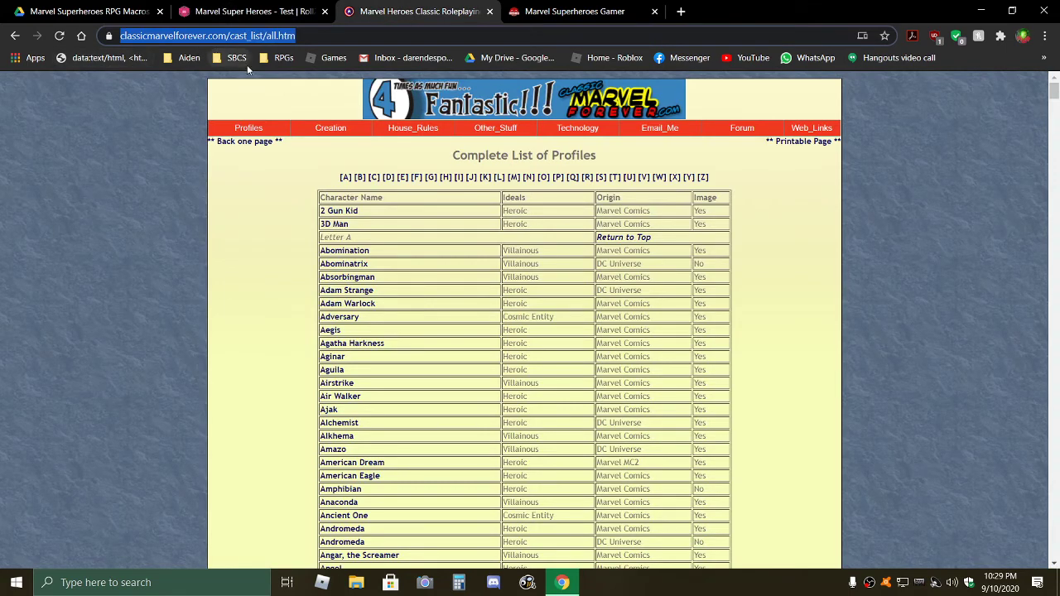
pyautogui.scroll(-1, 380, 337)
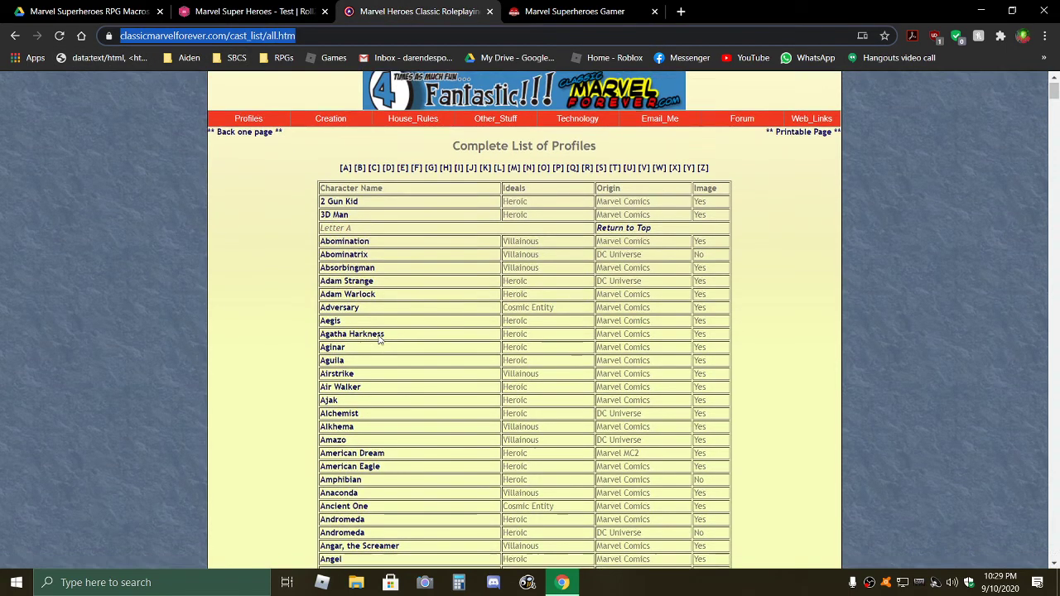
pyautogui.scroll(-10, 380, 338)
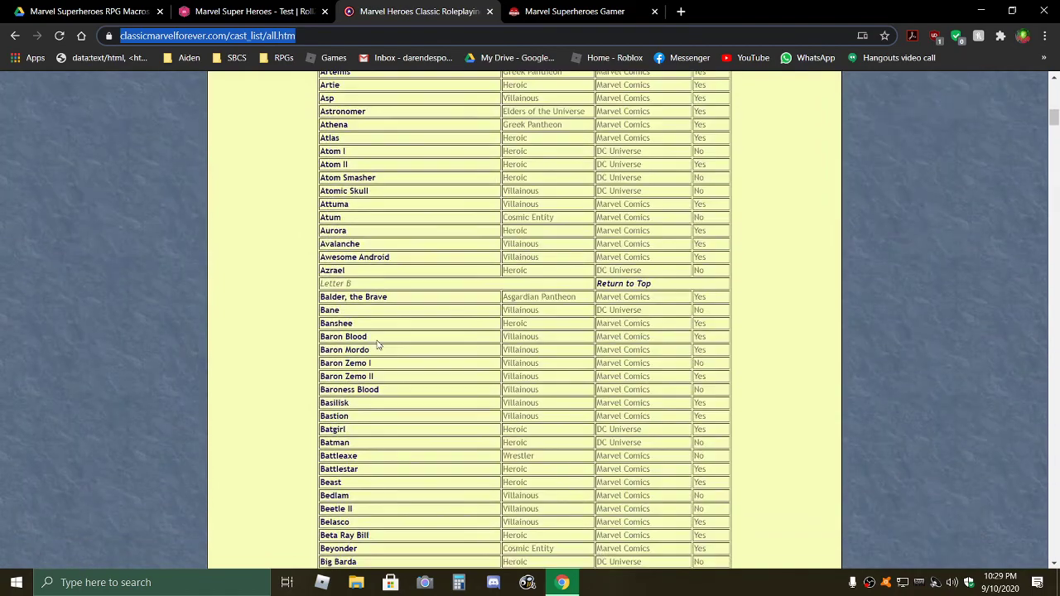
pyautogui.scroll(-5, 377, 344)
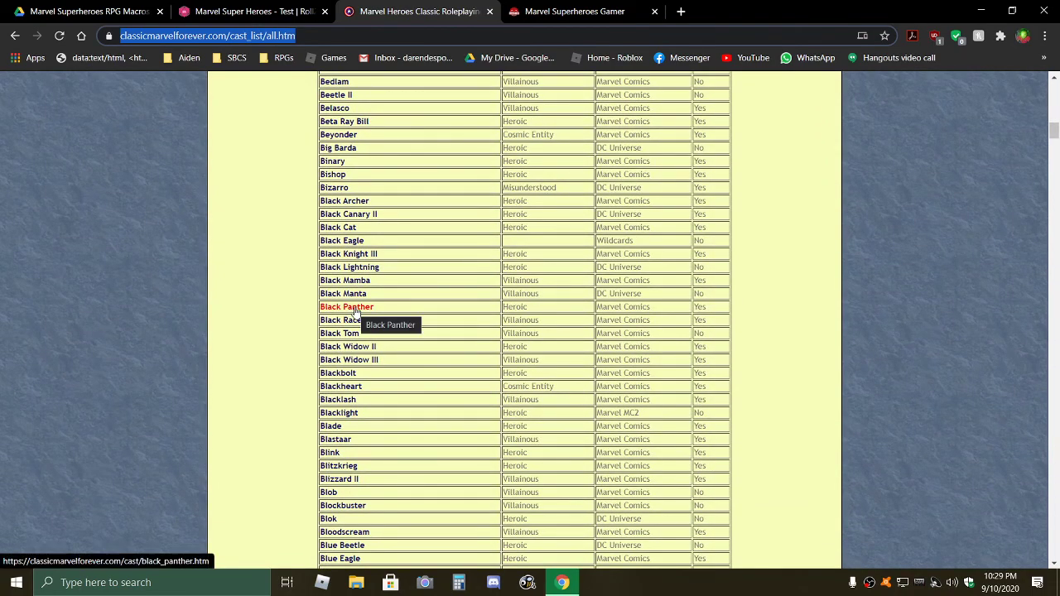
pyautogui.click(356, 310)
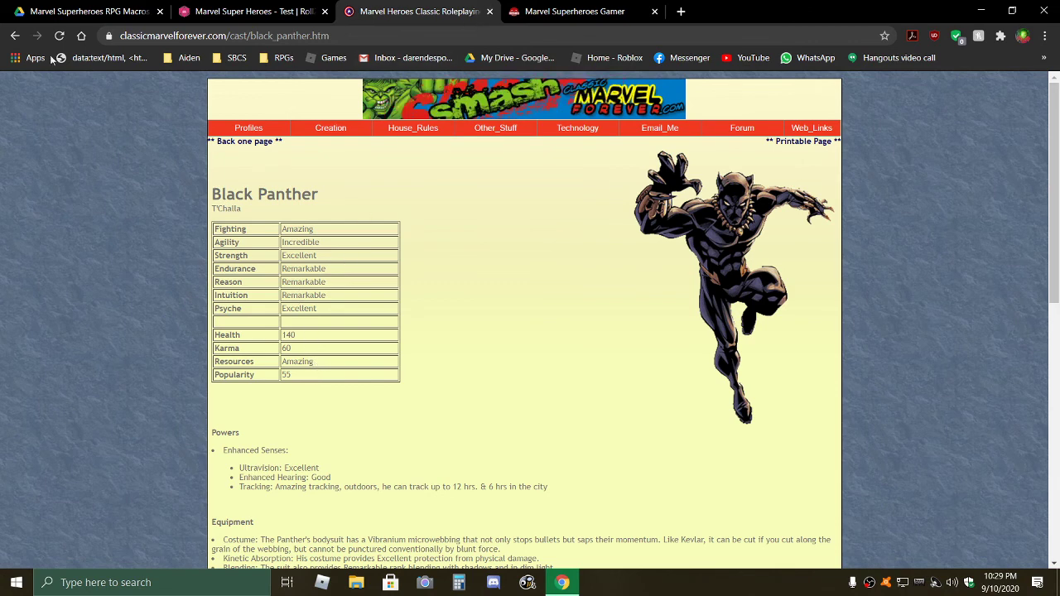
pyautogui.hotkey('alt', 'Left')
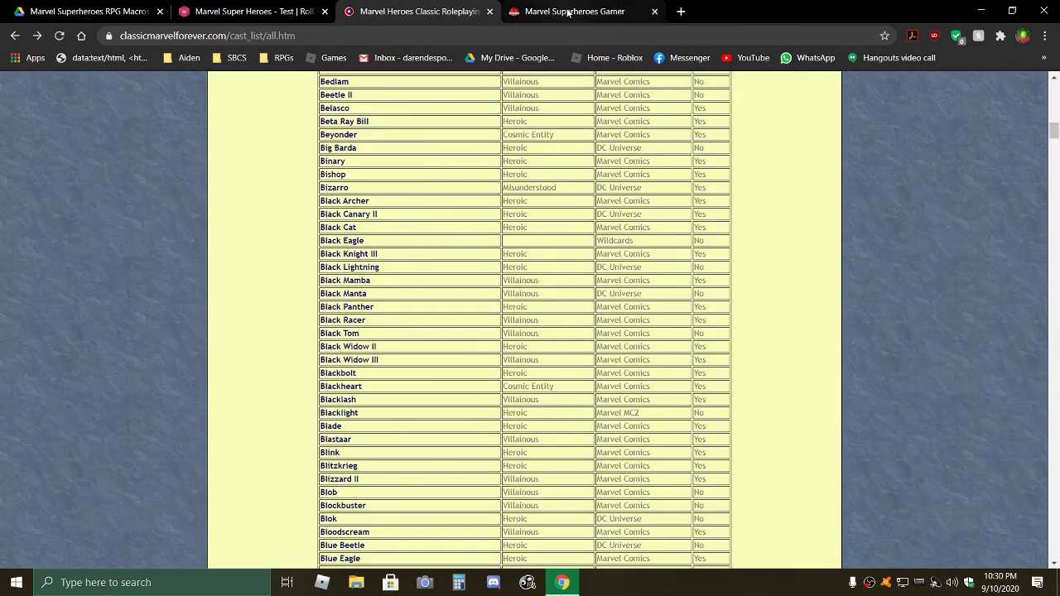
# Switch to the Marvel Superheroes Gamer site, look over its home page and open the Ravager IV profile from the latest updates.
pyautogui.click(566, 12)
pyautogui.click(199, 35)
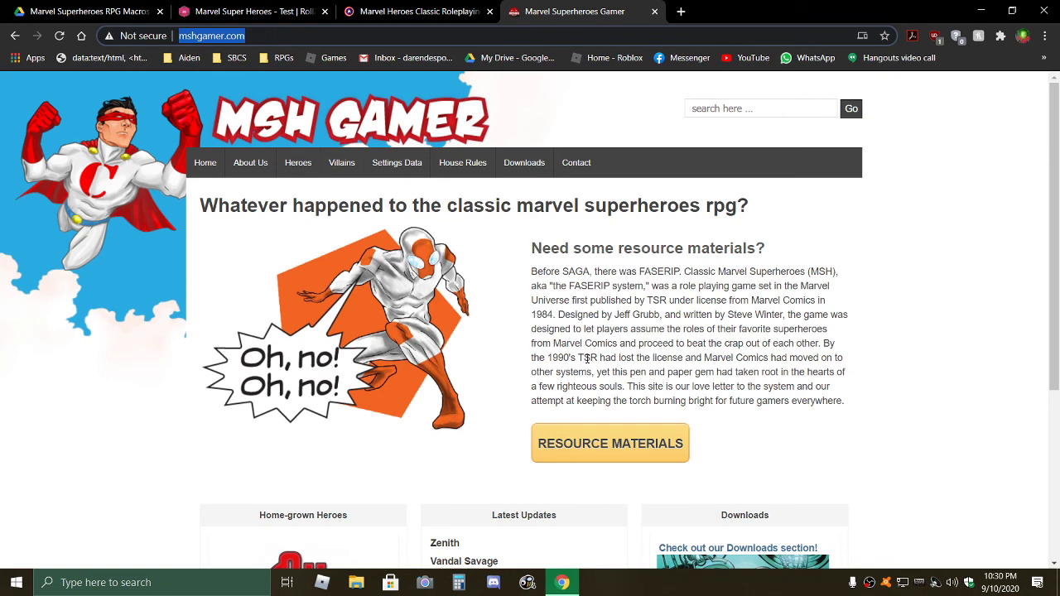
pyautogui.moveTo(824, 342); pyautogui.dragTo(684, 358)
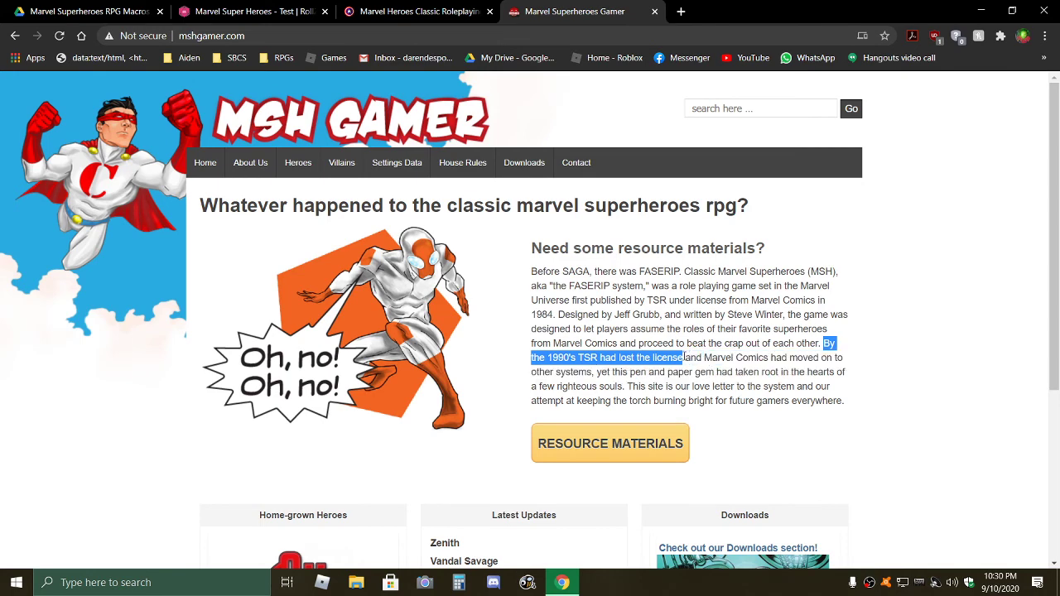
pyautogui.click(856, 391)
pyautogui.scroll(-3, 856, 391)
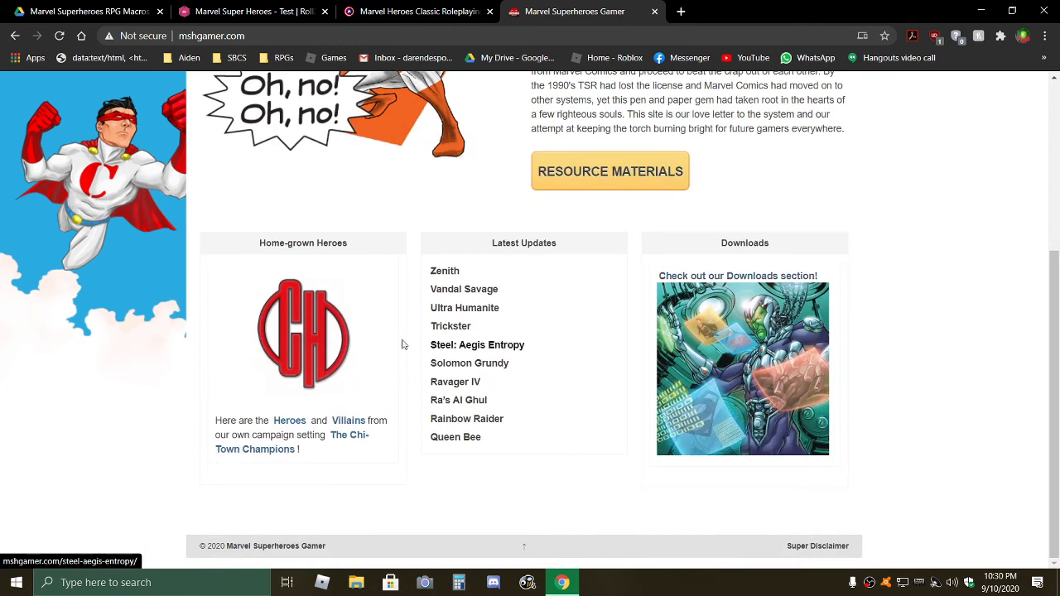
pyautogui.click(460, 383)
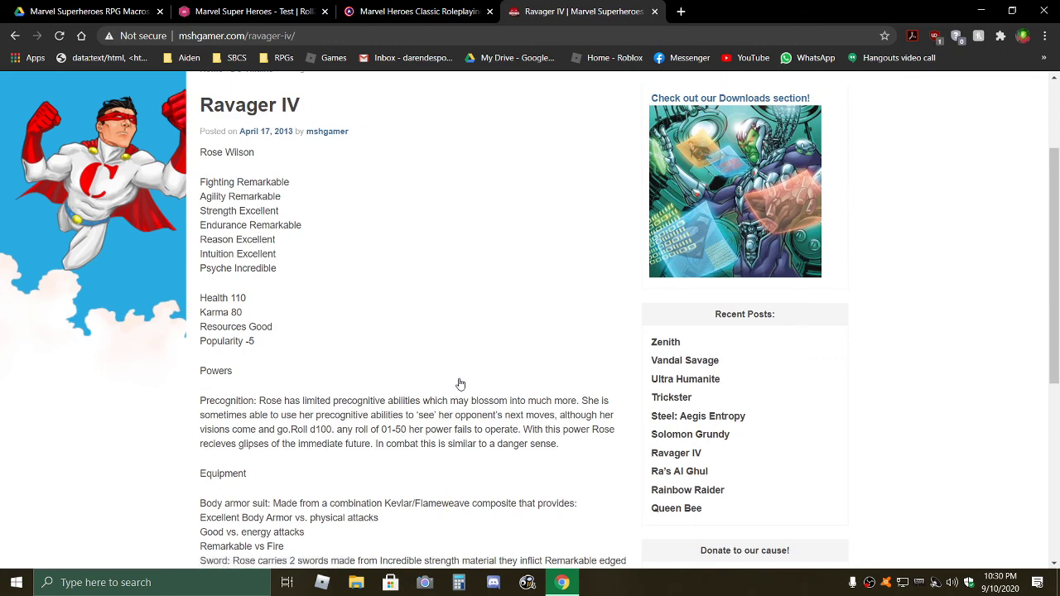
pyautogui.scroll(1, 219, 169)
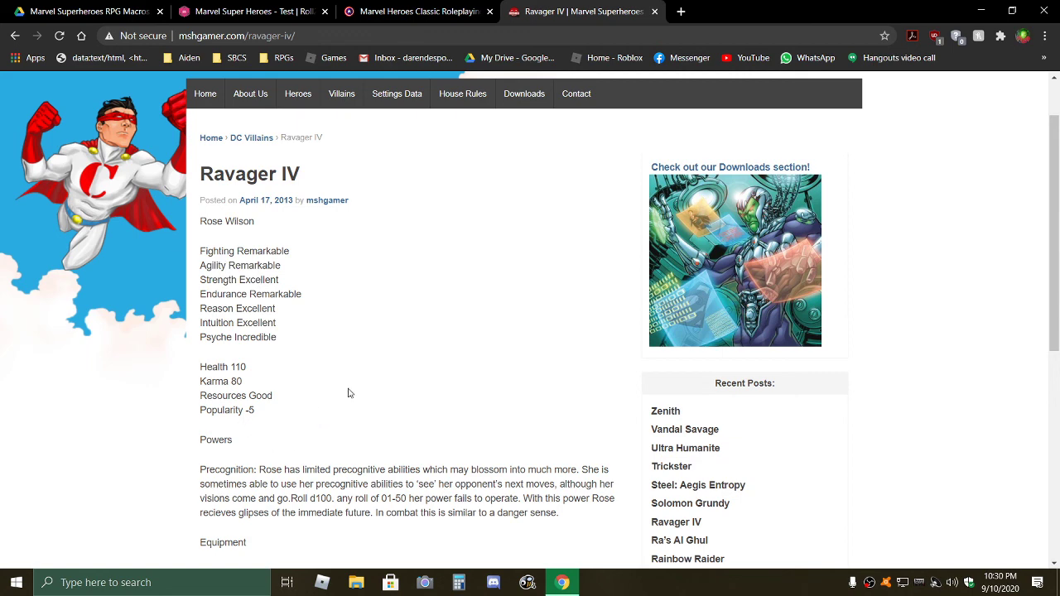
pyautogui.scroll(1, 458, 330)
# Look through the categories the MSH Gamer site offers under Villains, House Rules and Downloads.
pyautogui.moveTo(534, 165)
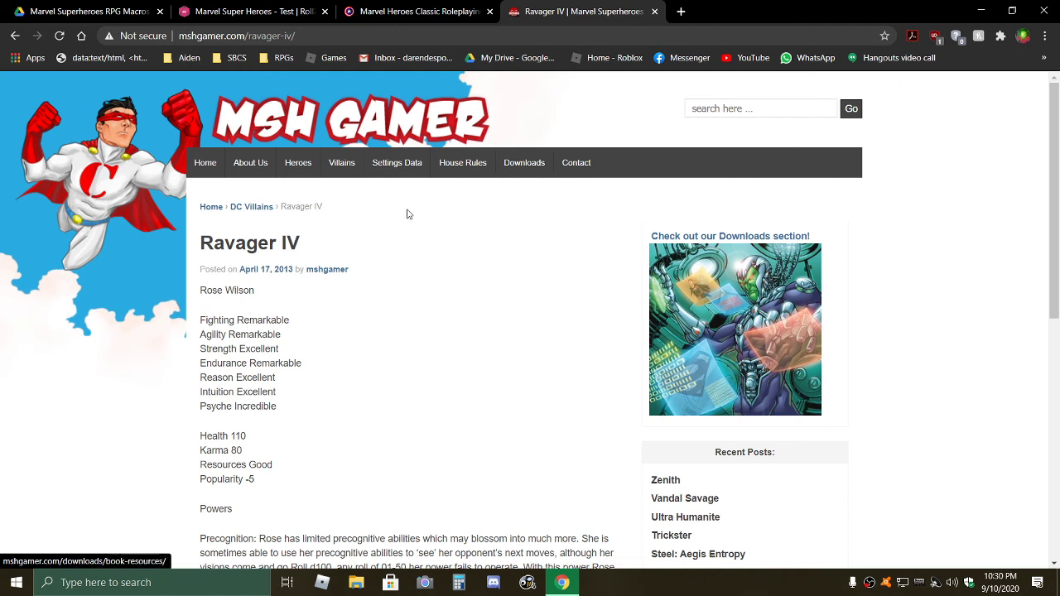
pyautogui.moveTo(340, 170)
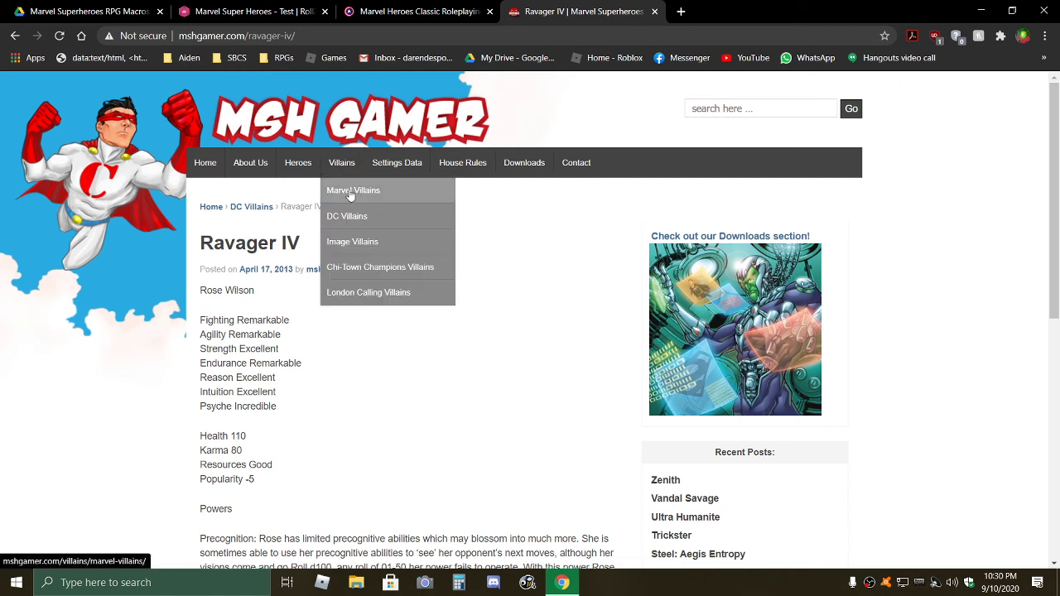
pyautogui.moveTo(476, 155)
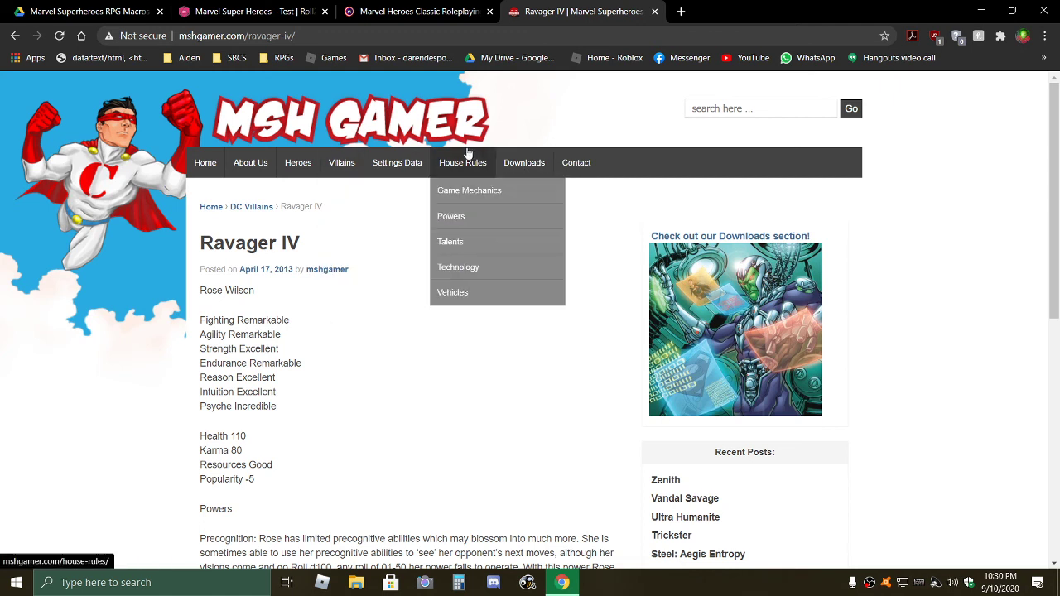
pyautogui.moveTo(221, 176)
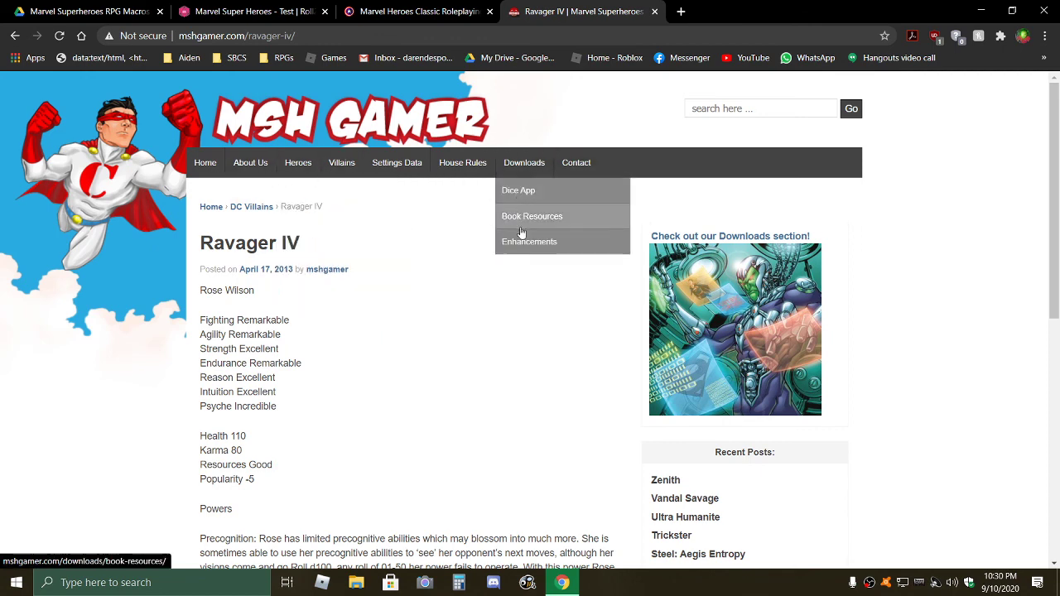
# Go back to the Classic Marvel Forever site and look over its main sections from the start of the profile list.
pyautogui.click(452, 12)
pyautogui.scroll(15, 466, 326)
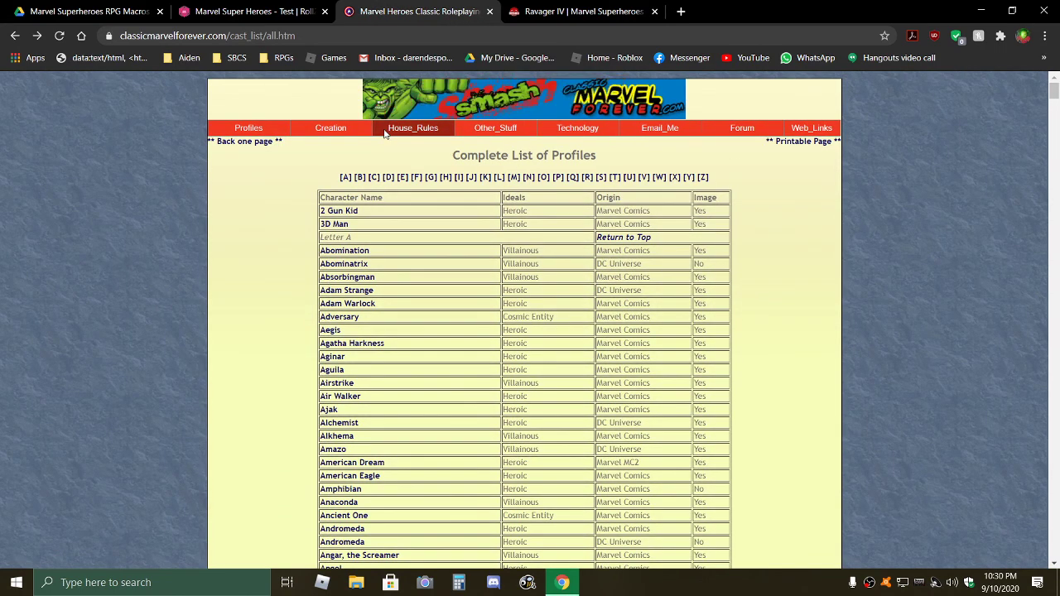
pyautogui.moveTo(385, 132)
pyautogui.moveTo(279, 130)
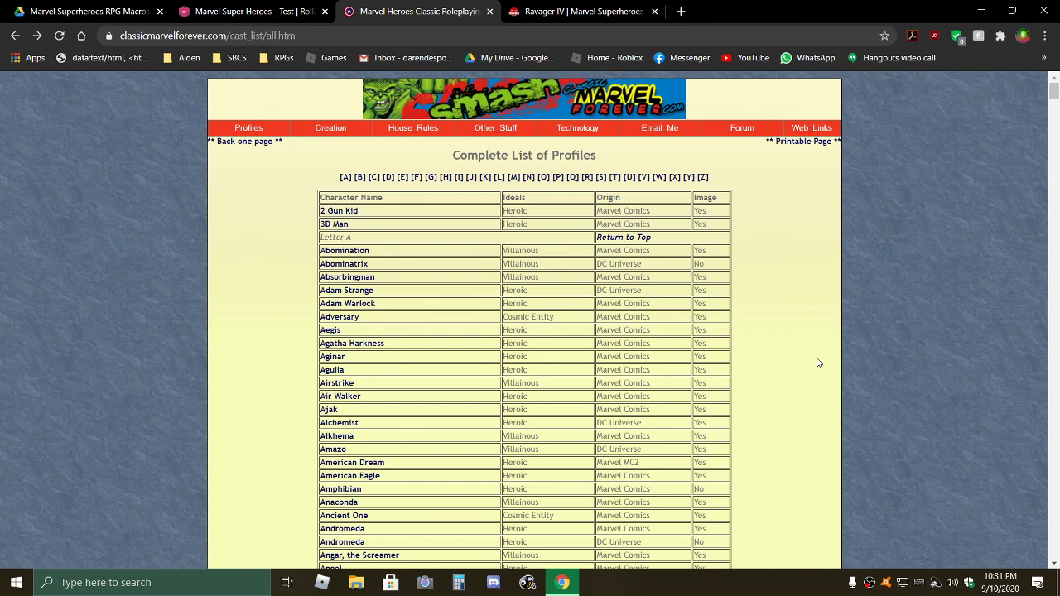
# Return to the Roll20 game, show the chat log, and briefly revisit the two character reference sites.
pyautogui.click(182, 10)
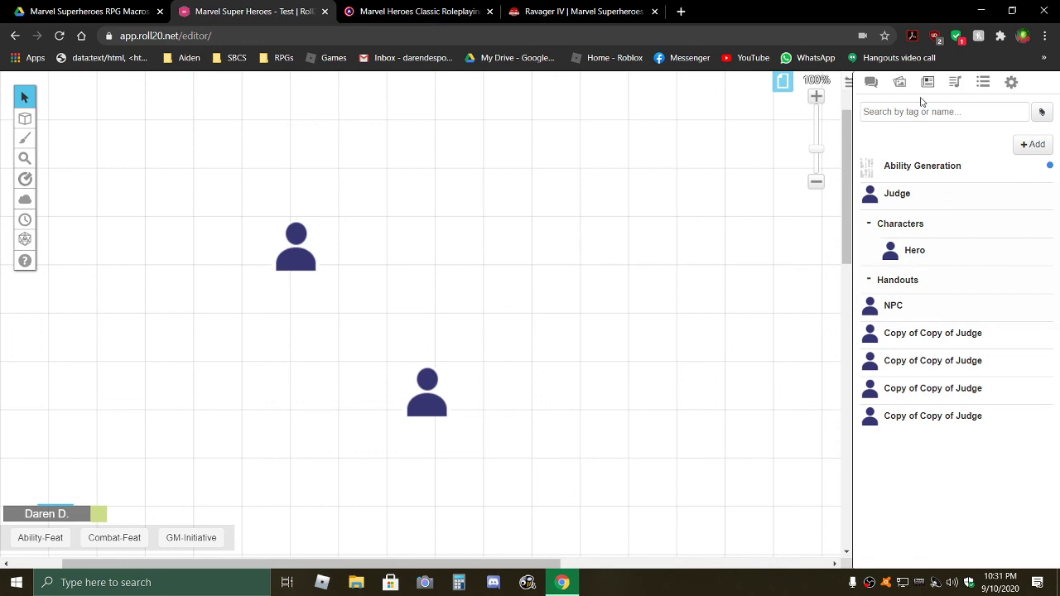
pyautogui.click(870, 82)
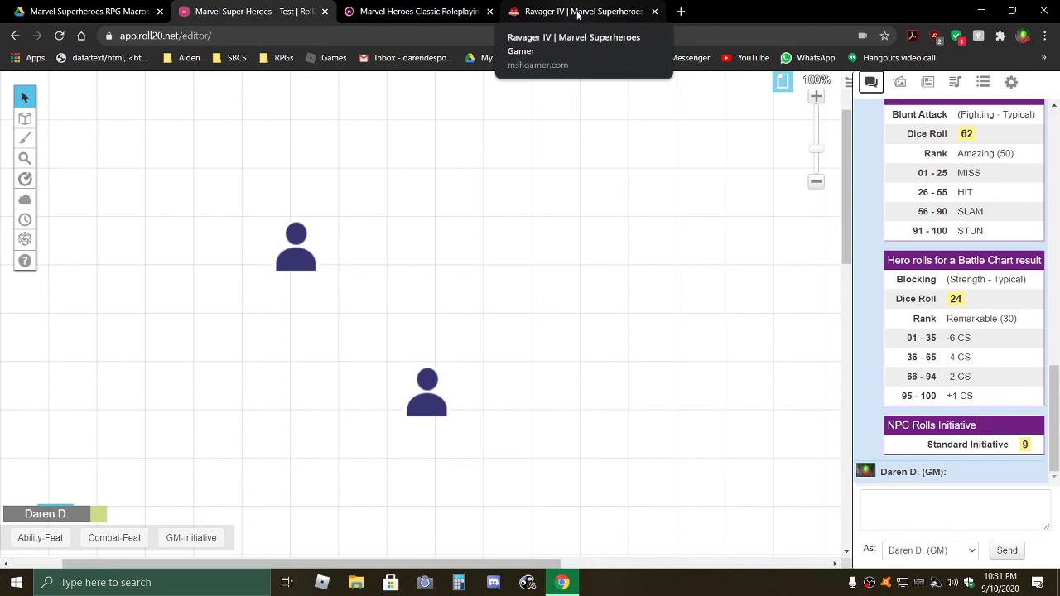
pyautogui.click(438, 13)
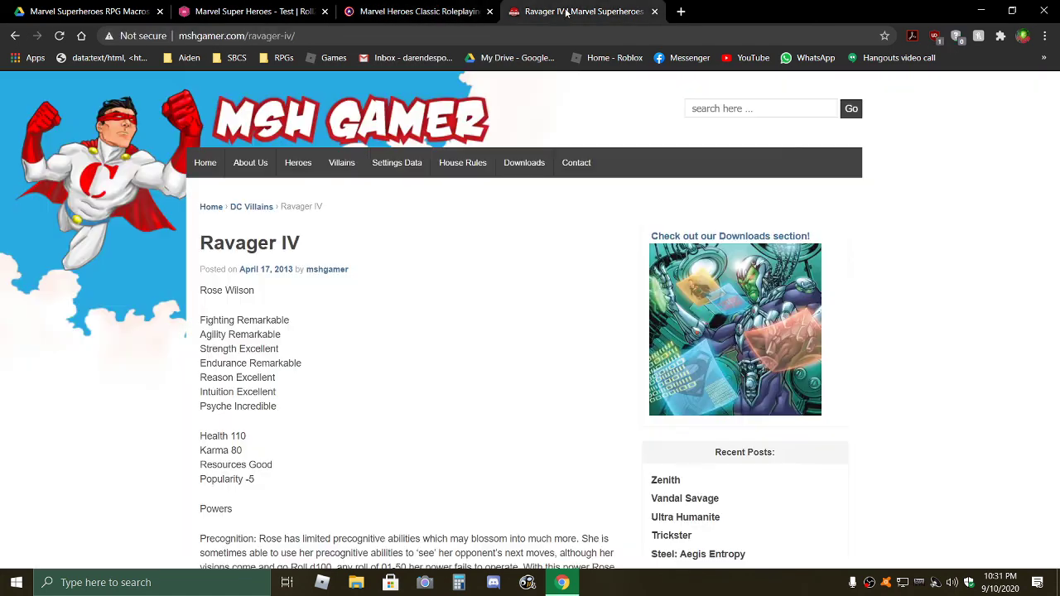
pyautogui.click(435, 12)
pyautogui.click(253, 11)
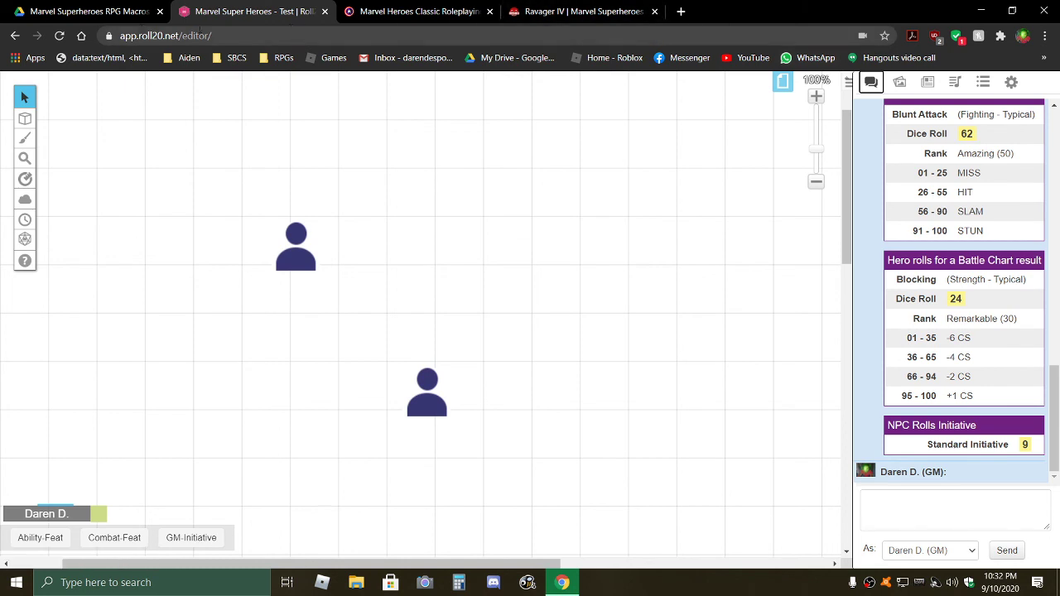
# Set link access for the Marvel Superheroes RPG Macros folder in Google Drive to Viewer and copy its shareable link.
pyautogui.click(77, 15)
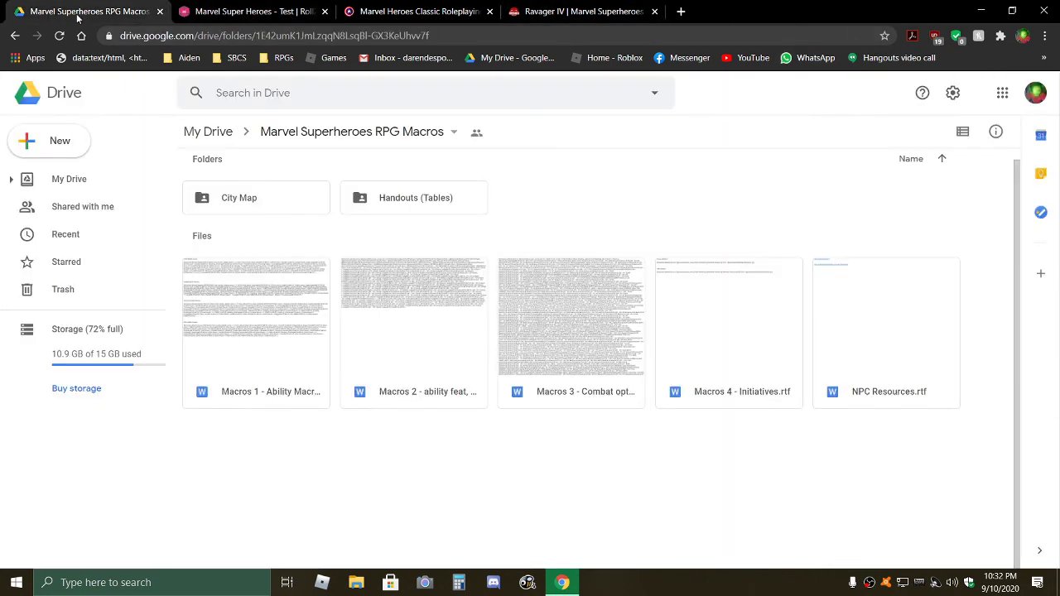
pyautogui.click(455, 135)
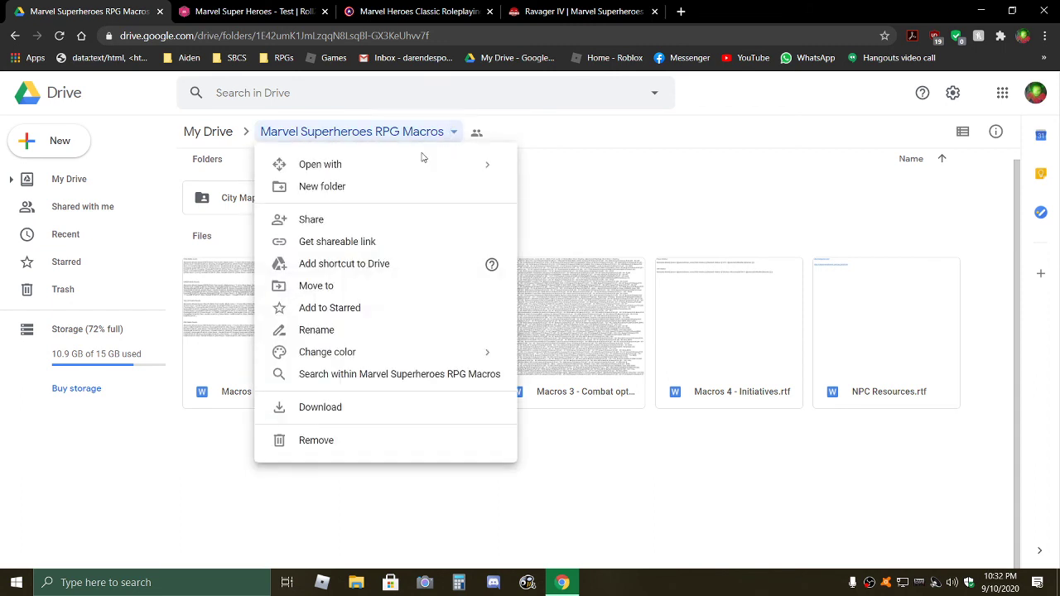
pyautogui.click(347, 248)
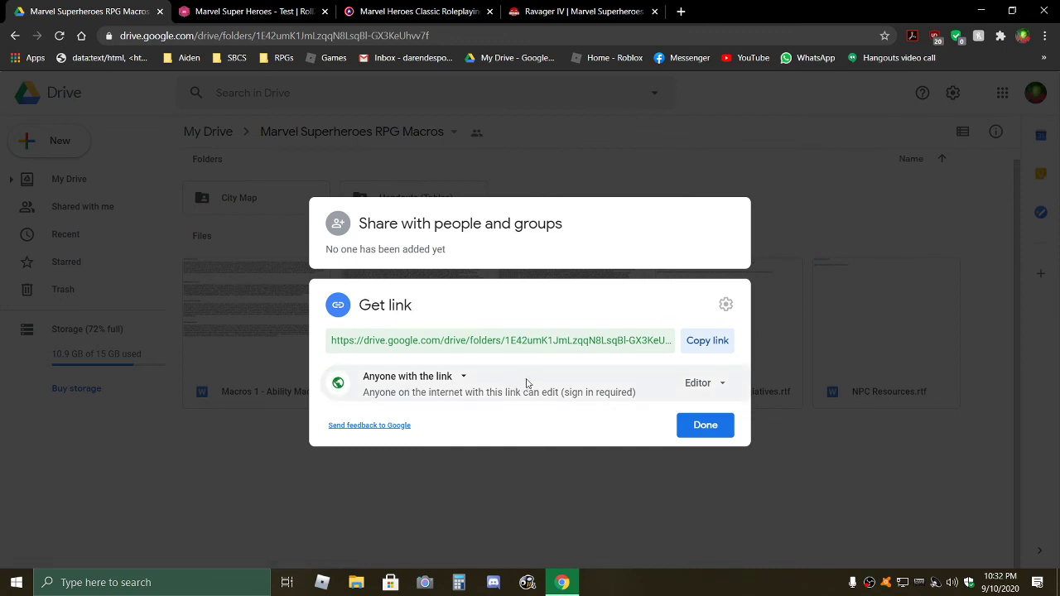
pyautogui.click(723, 386)
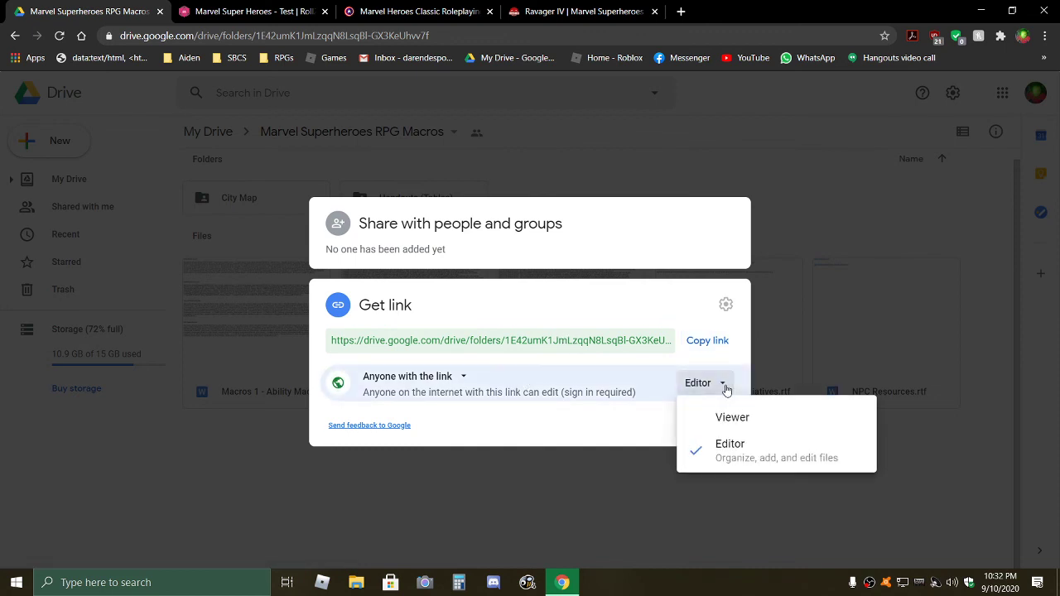
pyautogui.click(731, 421)
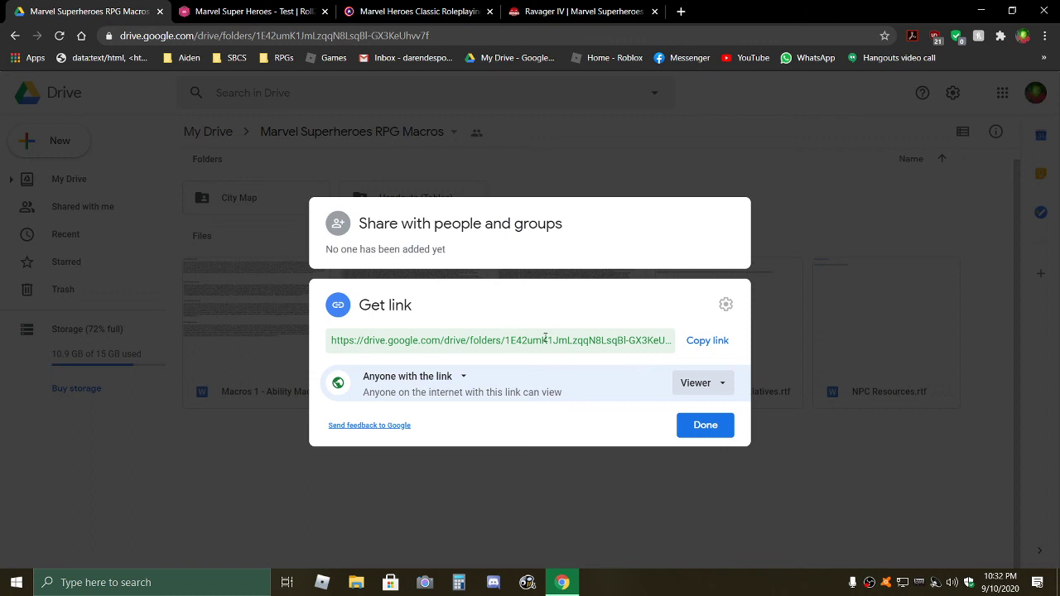
pyautogui.click(697, 344)
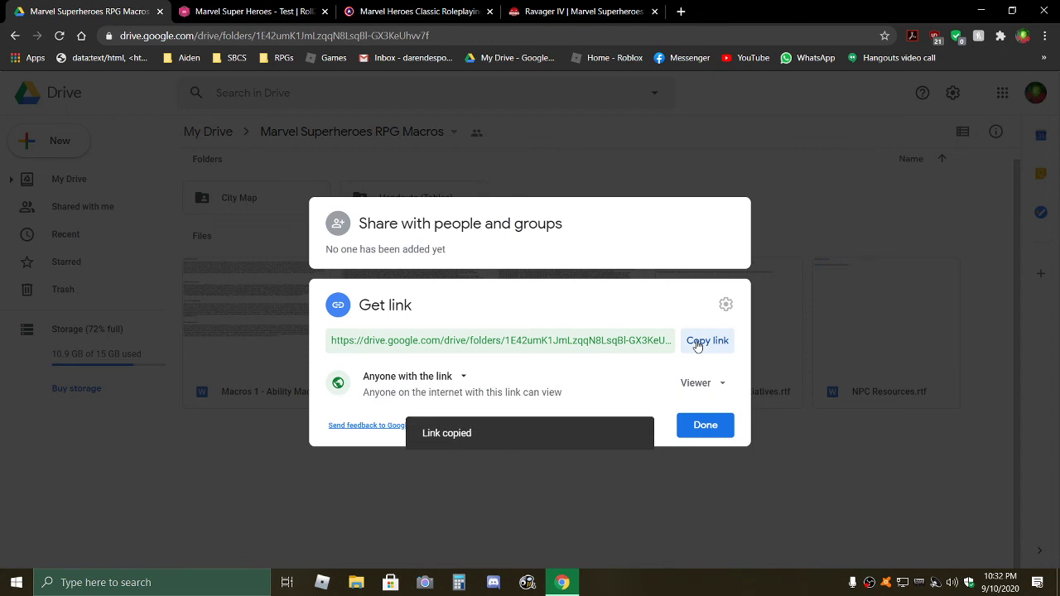
pyautogui.click(704, 426)
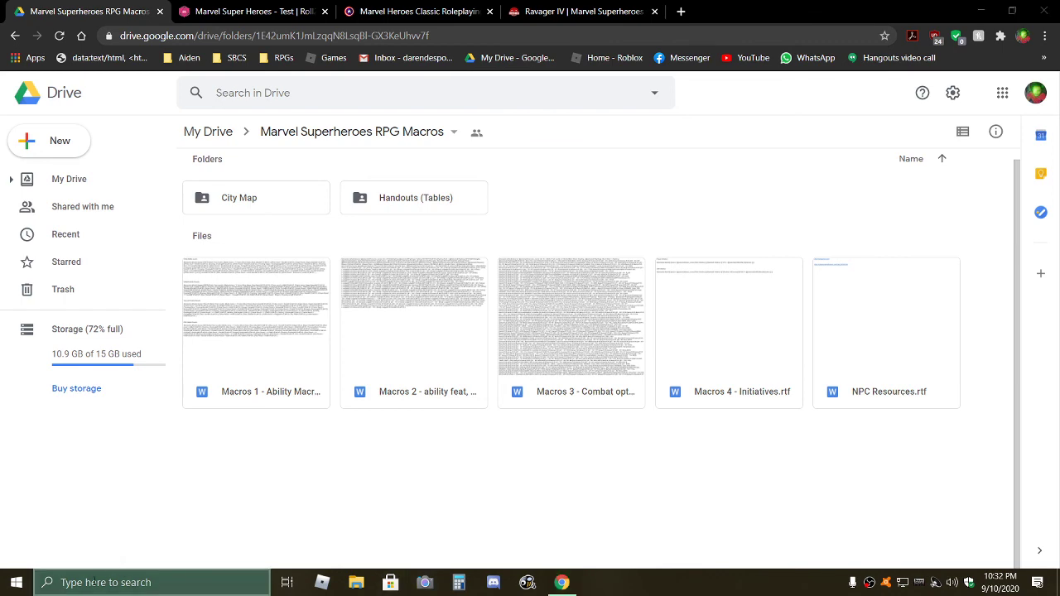
# Find and open WordPad and paste the copied folder link into the blank document.
pyautogui.click(94, 583)
pyautogui.write('wordpad')
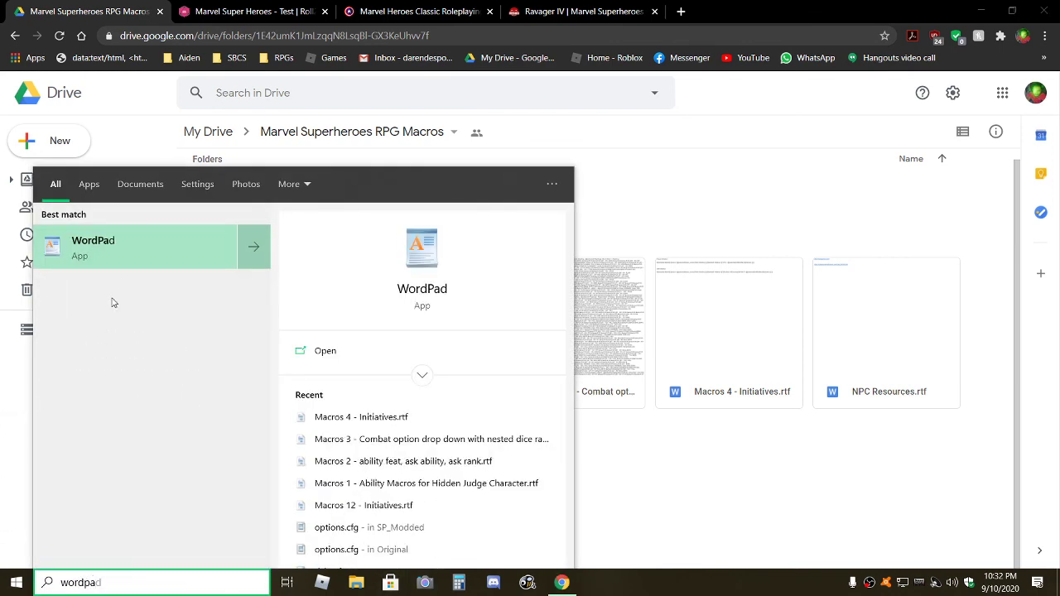
pyautogui.click(120, 264)
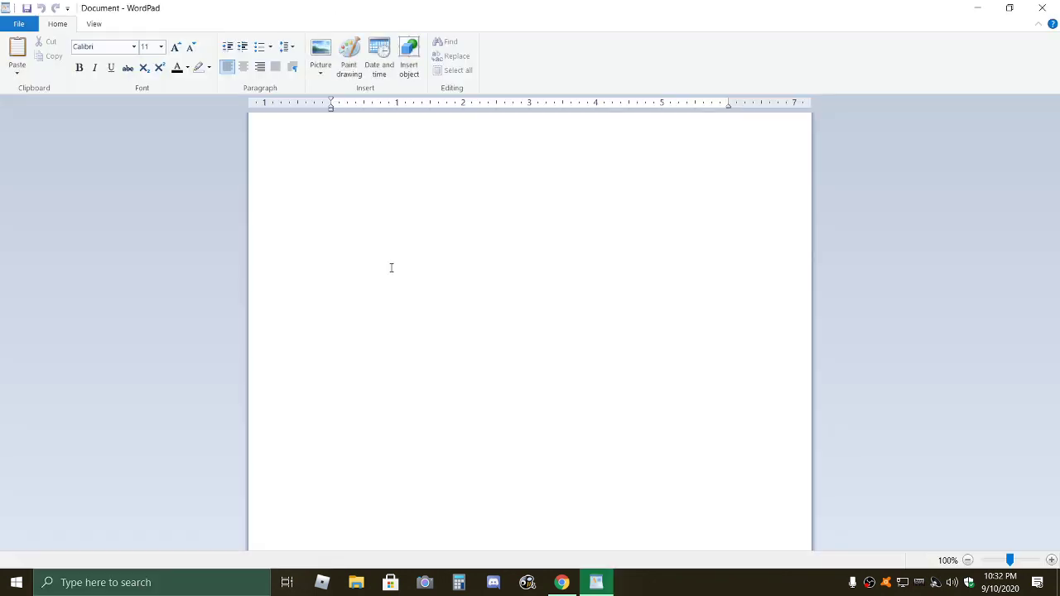
pyautogui.hotkey('ctrl', 'v')
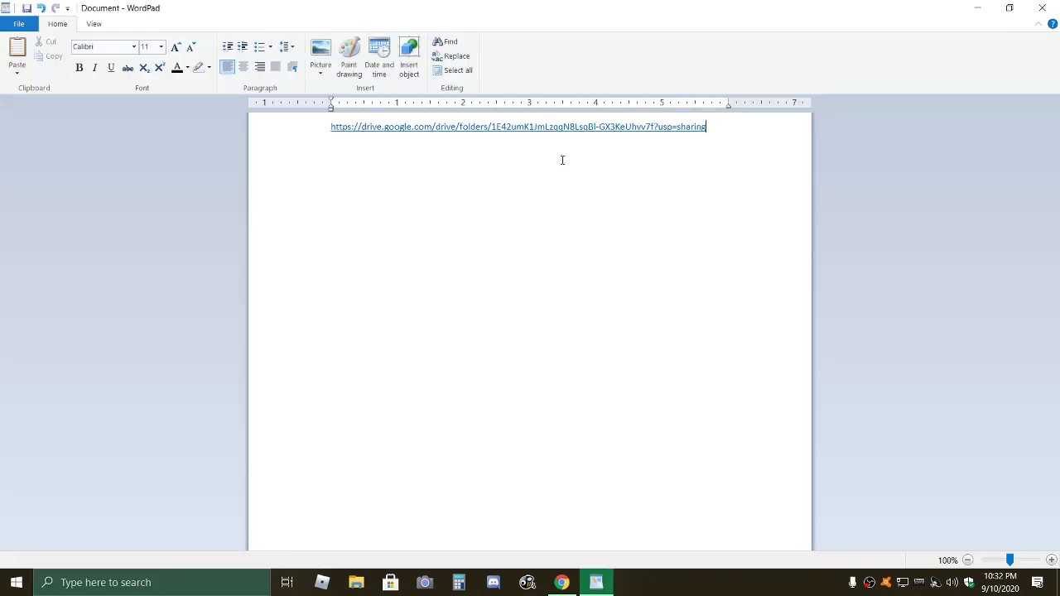
# Enlarge the document view to 260% so the full folder link fits across the window.
pyautogui.click(96, 24)
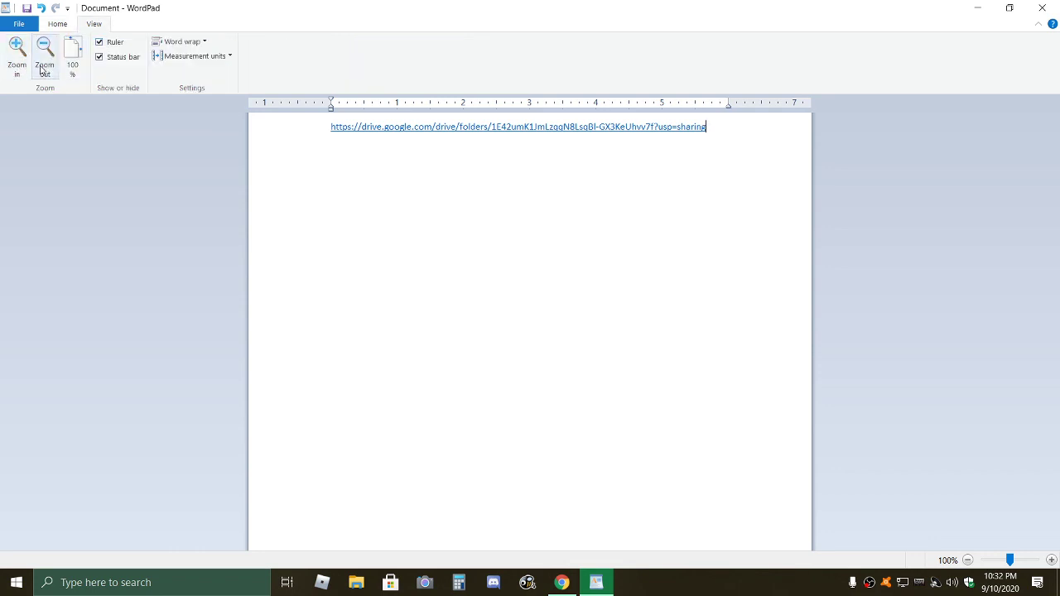
pyautogui.click(15, 66)
pyautogui.click(15, 66)
pyautogui.click(15, 67)
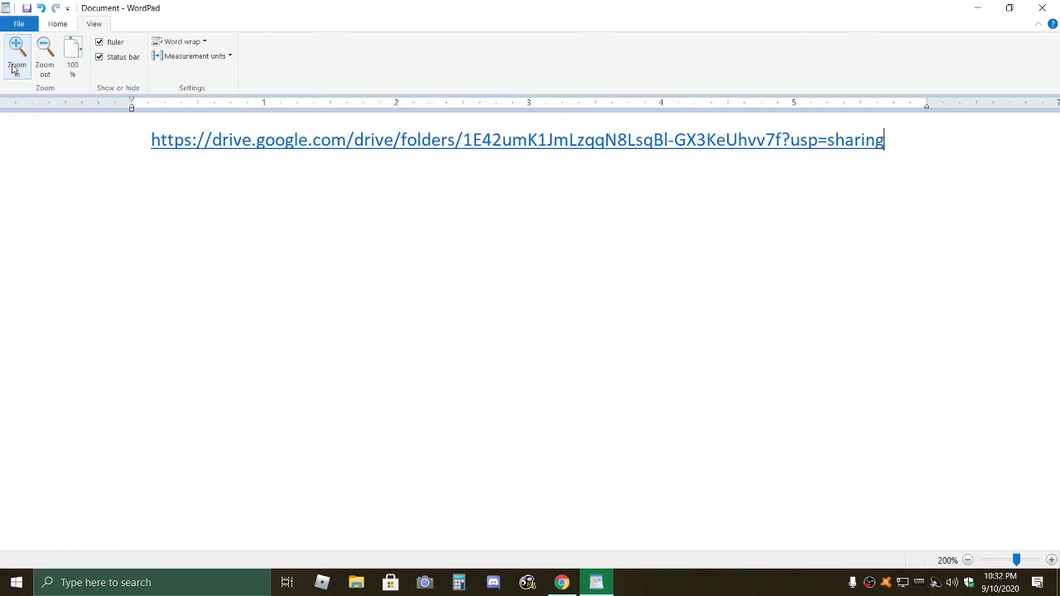
pyautogui.click(14, 66)
pyautogui.click(15, 66)
pyautogui.click(15, 66)
pyautogui.click(15, 66)
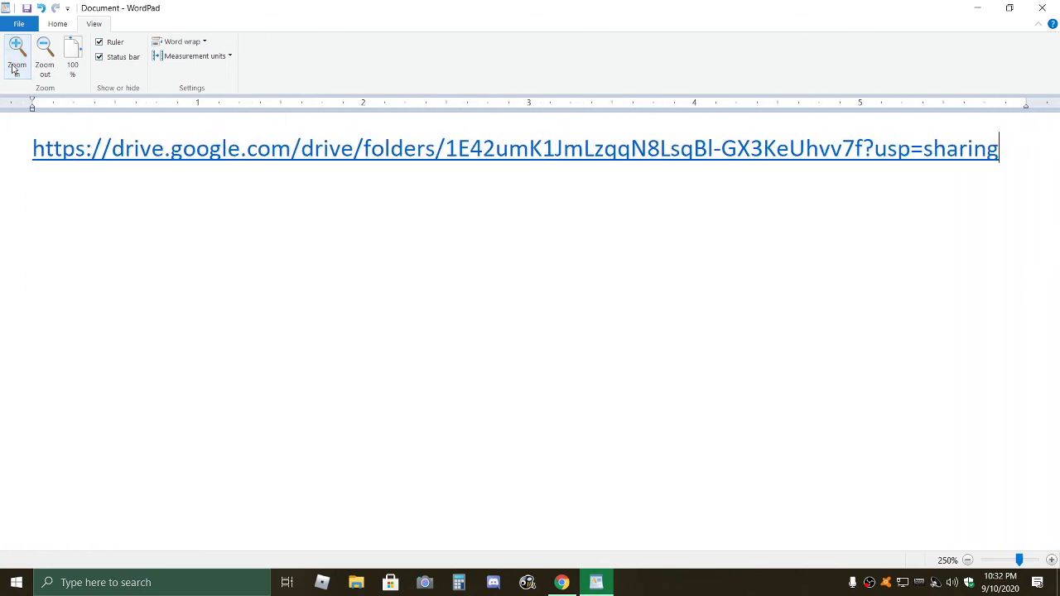
pyautogui.click(15, 66)
pyautogui.click(15, 66)
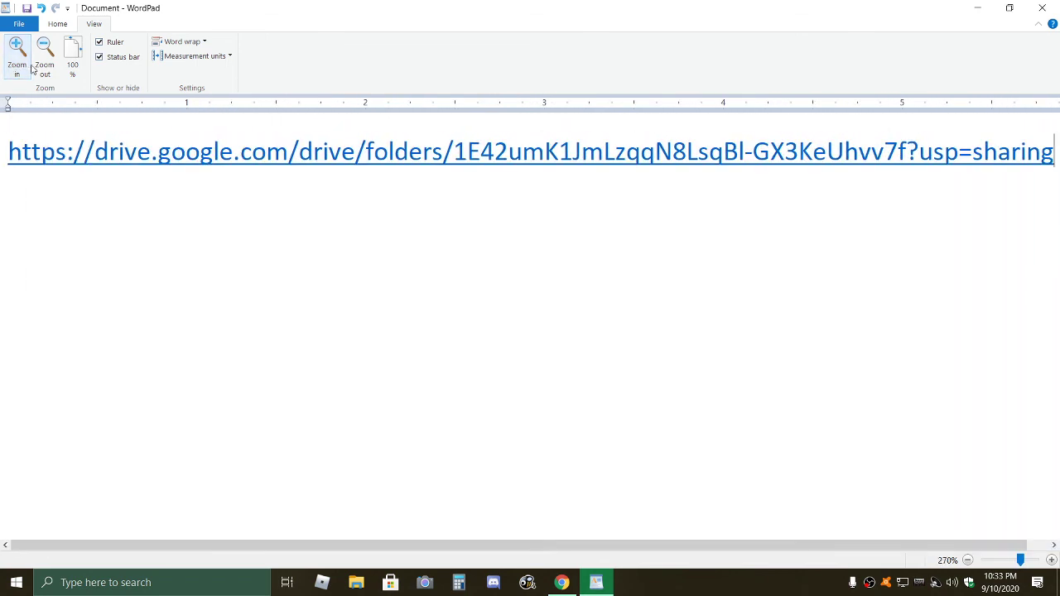
pyautogui.click(47, 51)
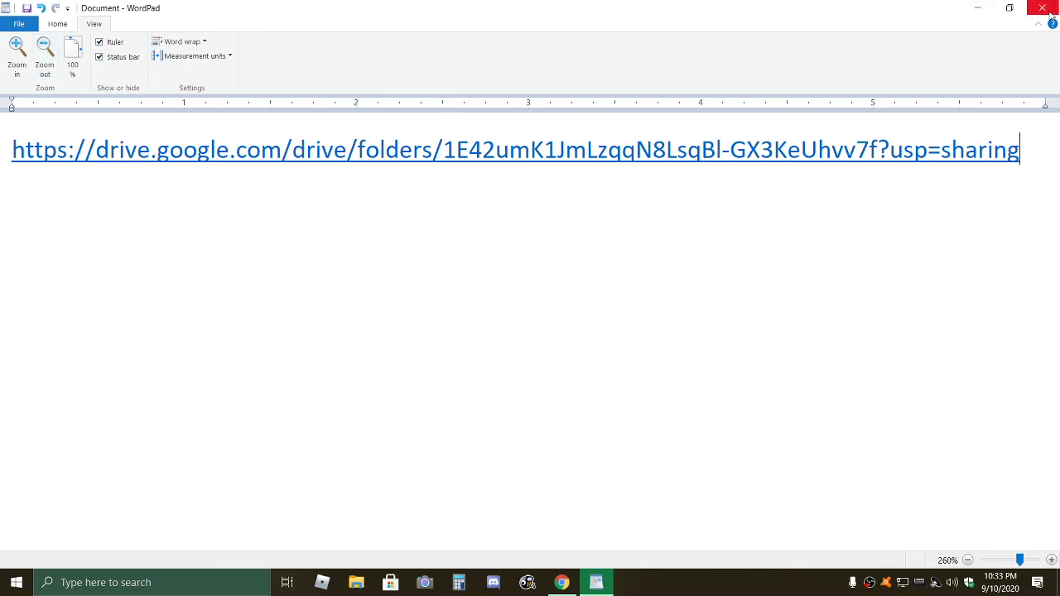
pyautogui.rightClick(869, 582)
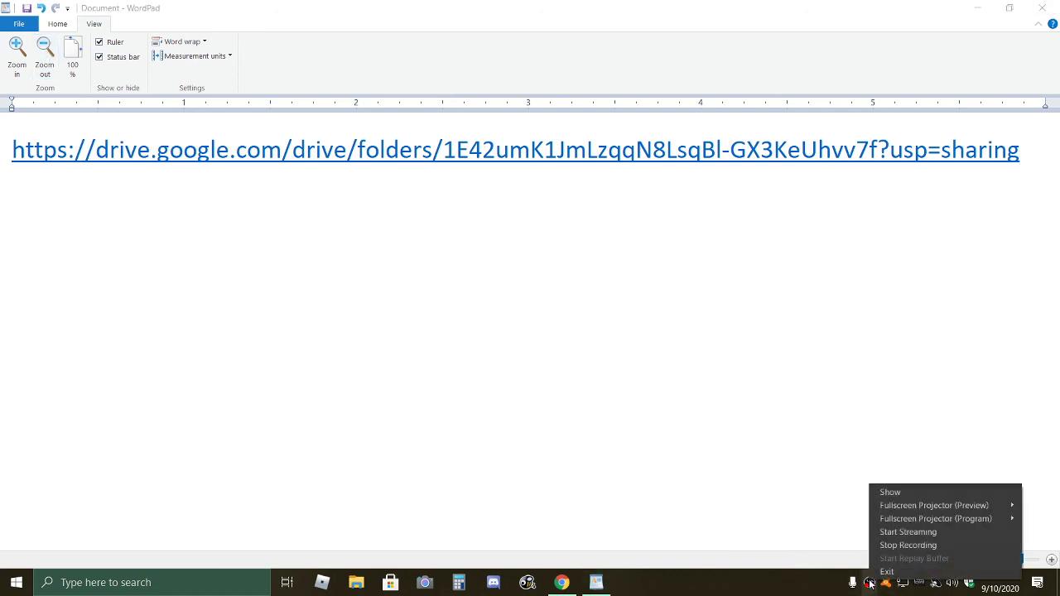